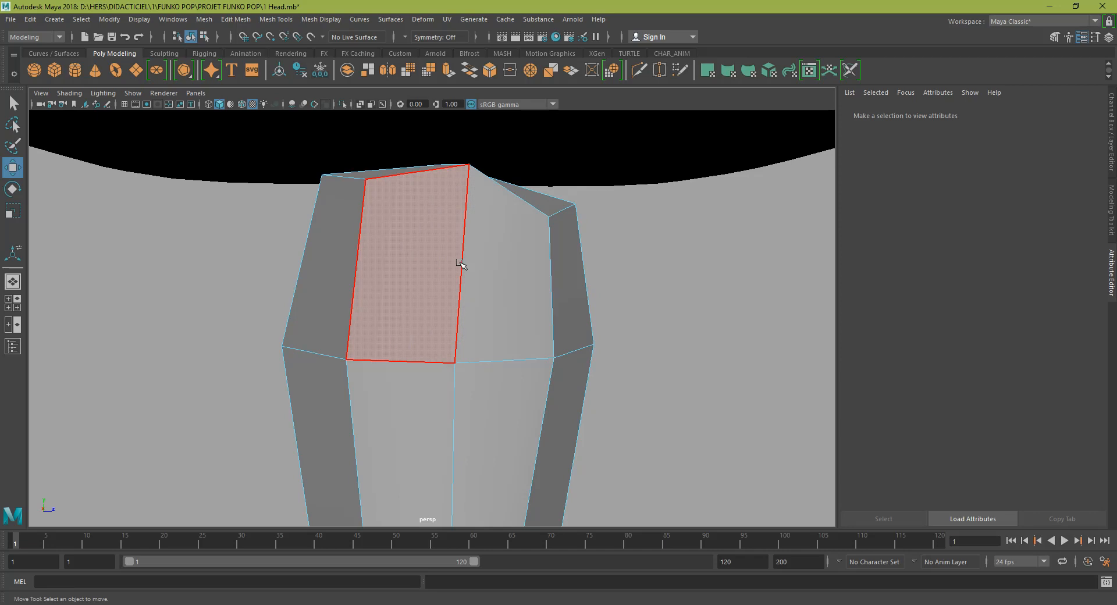
- In the side view, lower the torso's rear top vertex beside the open neck
key("space")
right_click_drag(511, 243, 522, 229)
left_click(530, 231)
left_click(525, 230)
left_click_drag(525, 230, 535, 258)
- Insert an edge loop across the upper section of the torso, midway between the top and the next edge row
right_click_drag(343, 326, 342, 256)
left_click(323, 303)
right_click_drag(330, 303, 335, 383, "shift")
left_click(323, 349)
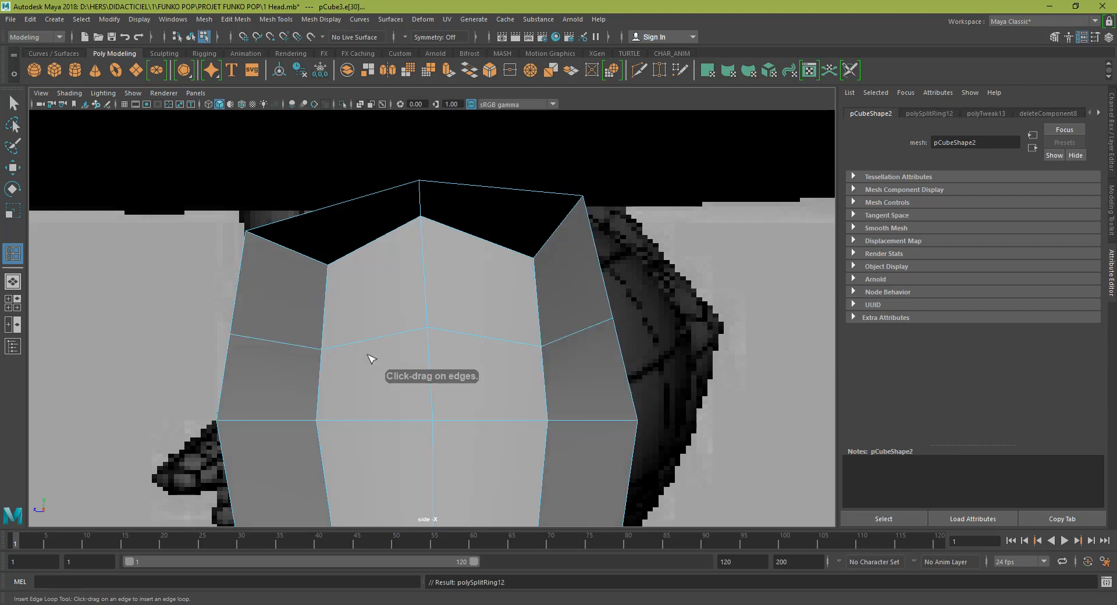
- Move the lower front and rear vertices of the torso's arm area inward toward the centre edge
key("w")
right_click_drag(435, 282, 379, 281)
left_click(322, 342)
left_click_drag(335, 400, 305, 427)
left_click_drag(313, 424, 352, 413)
left_click(547, 420)
left_click_drag(547, 420, 512, 412)
- Move the upper front and rear vertices of the arm area inward to start rounding its outline
left_click(530, 271)
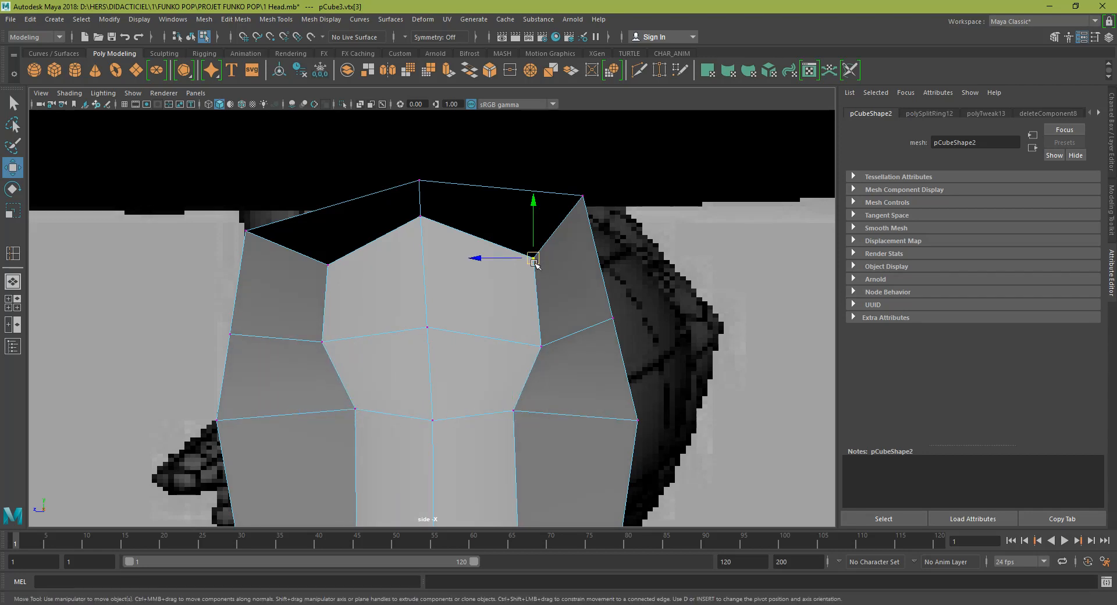
left_click(348, 255)
left_click_drag(328, 265, 346, 262)
left_click(533, 258)
left_click_drag(533, 258, 506, 258)
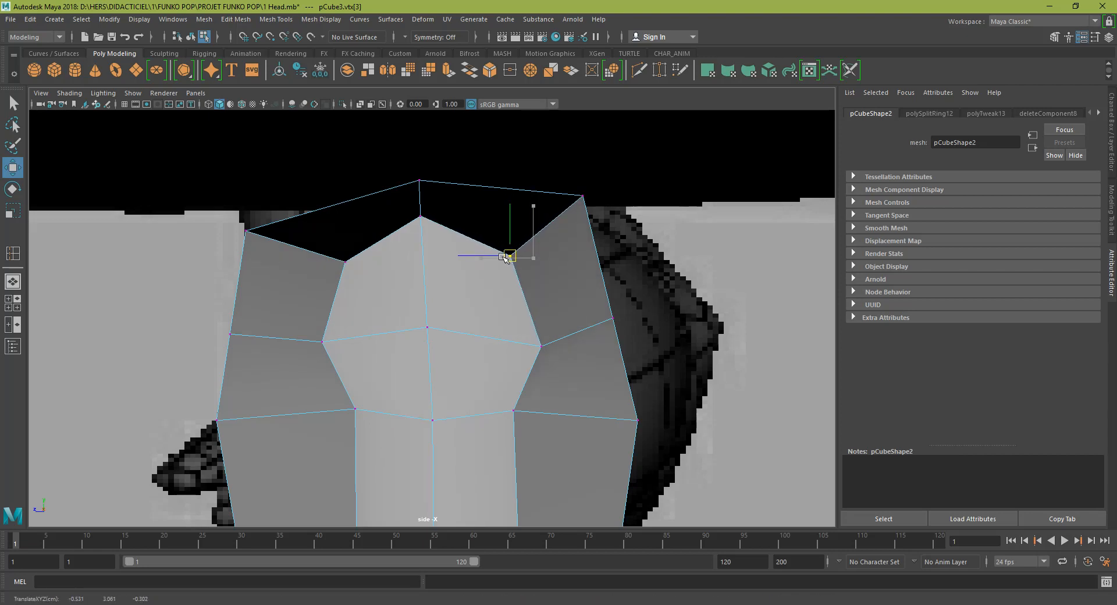
- Level the centre, front and rear vertices of the arm area's middle row
left_click(427, 328)
left_click_drag(424, 333, 424, 337)
left_click(322, 341)
left_click_drag(322, 342, 317, 335)
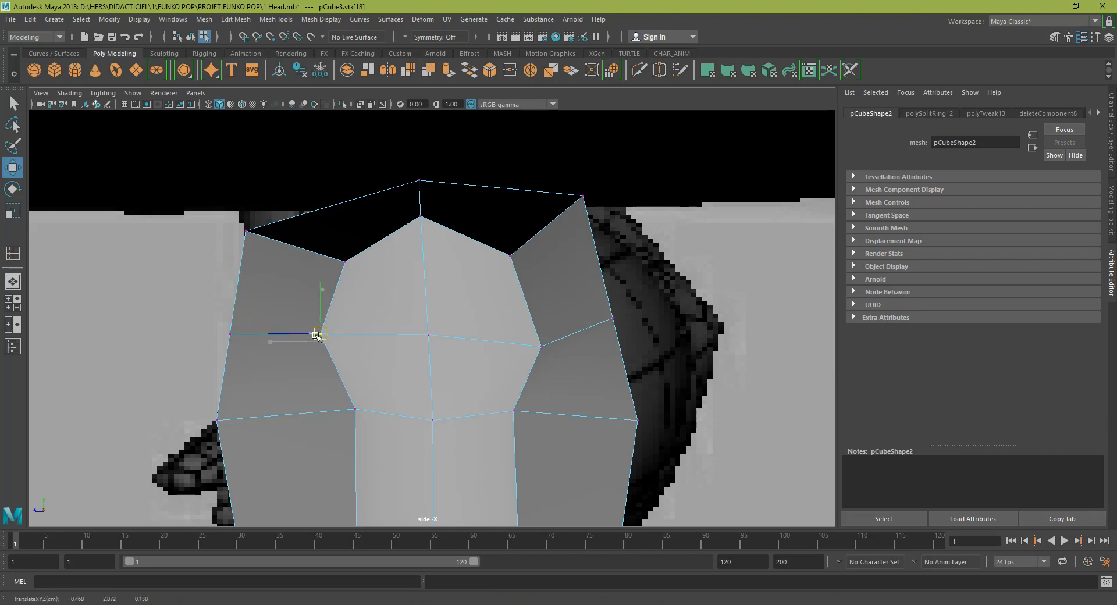
left_click(541, 346)
left_click_drag(541, 346, 536, 334)
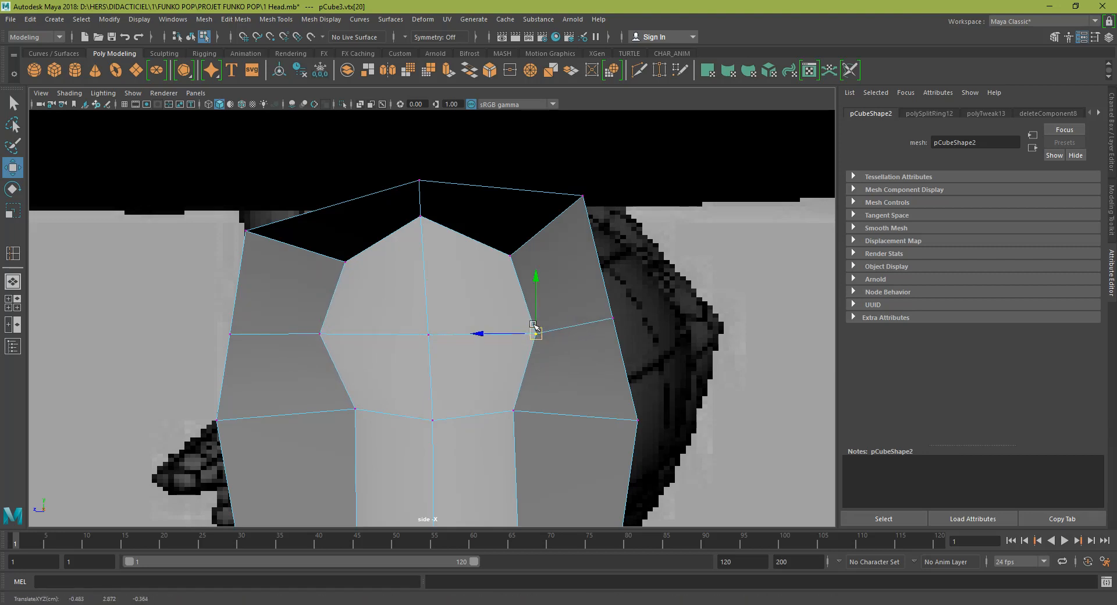
- Fine-tune the upper rear vertex and both lower corner vertices to even out the arm area's outline
left_click_drag(508, 257, 514, 255)
left_click_drag(537, 390, 508, 408)
left_click(355, 409)
left_click_drag(354, 409, 351, 408)
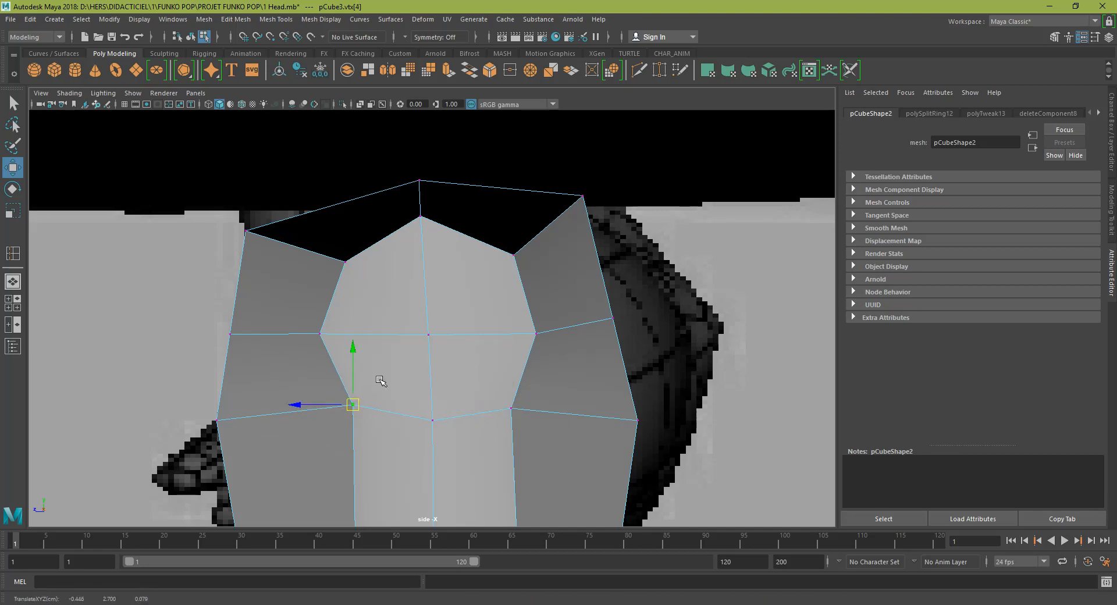
- Raise the arm area's two upper corner vertices slightly, and raise its middle vertex row to match
left_click(348, 268)
left_click_drag(475, 275, 534, 232, "shift")
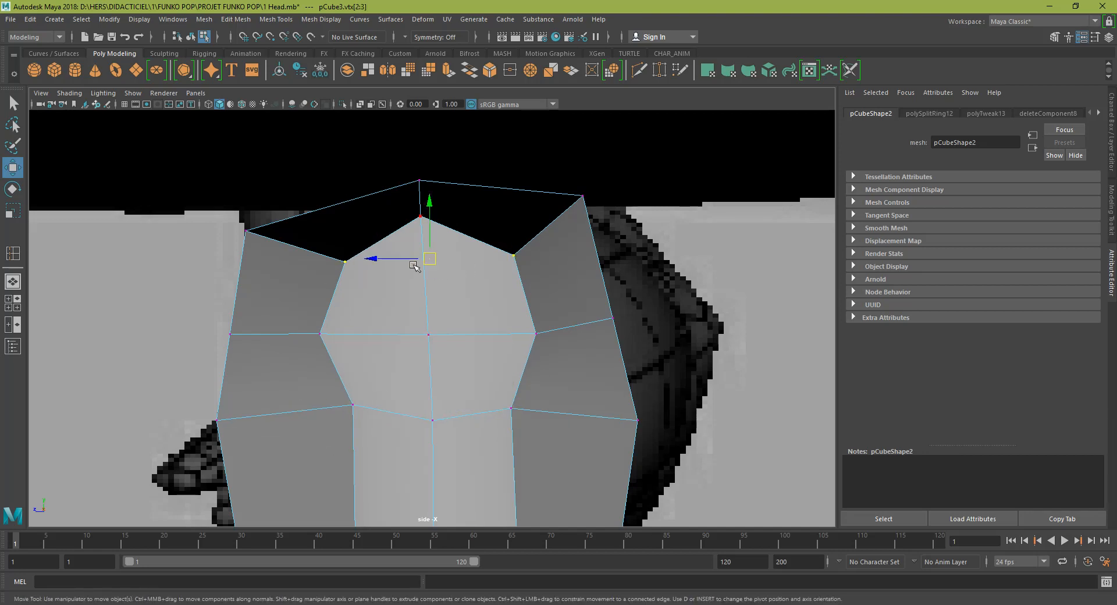
left_click_drag(430, 220, 431, 210)
left_click_drag(434, 319, 412, 344)
left_click_drag(275, 353, 551, 316)
left_click_drag(428, 282, 428, 278)
- Move the middle row's outer front and rear vertices outward, and lower the torso's rear top corner
left_click(230, 331)
left_click_drag(230, 332, 221, 332)
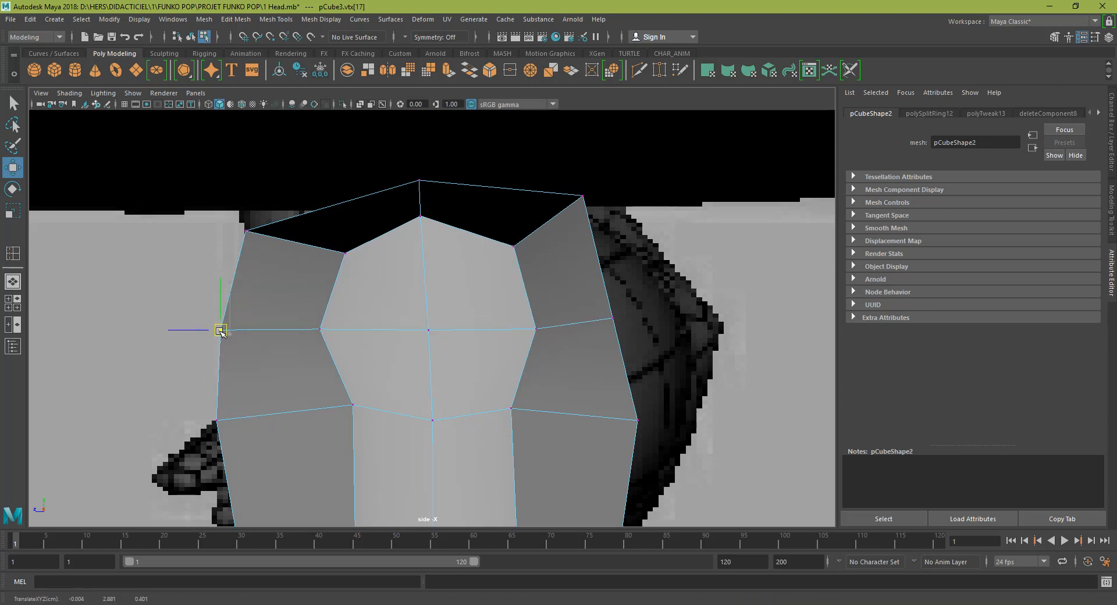
left_click(612, 319)
left_click_drag(616, 322, 631, 320)
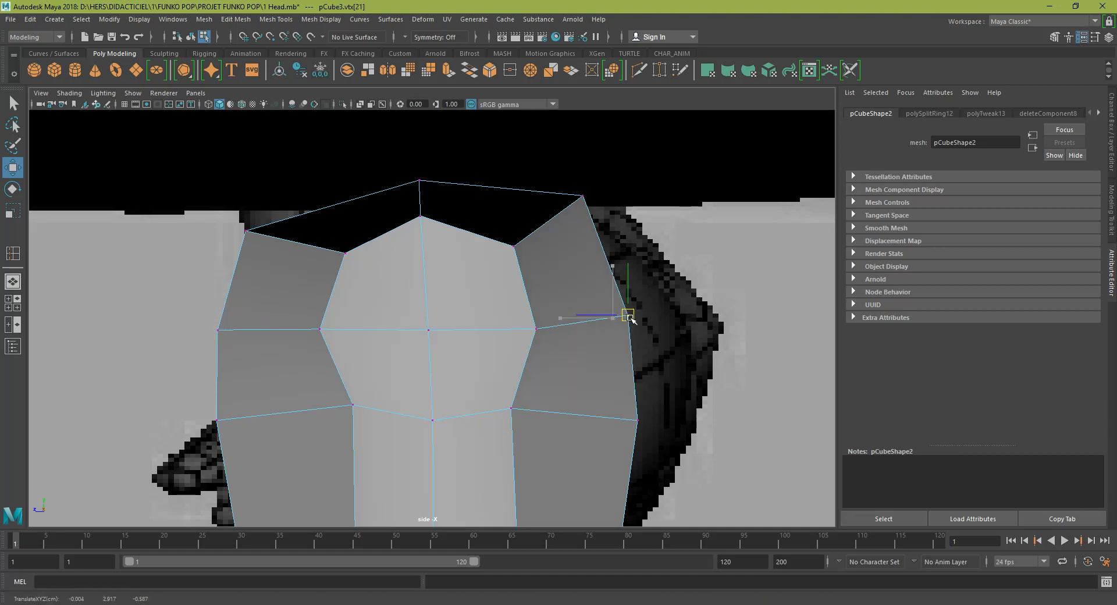
left_click(582, 196)
left_click_drag(584, 198, 590, 220)
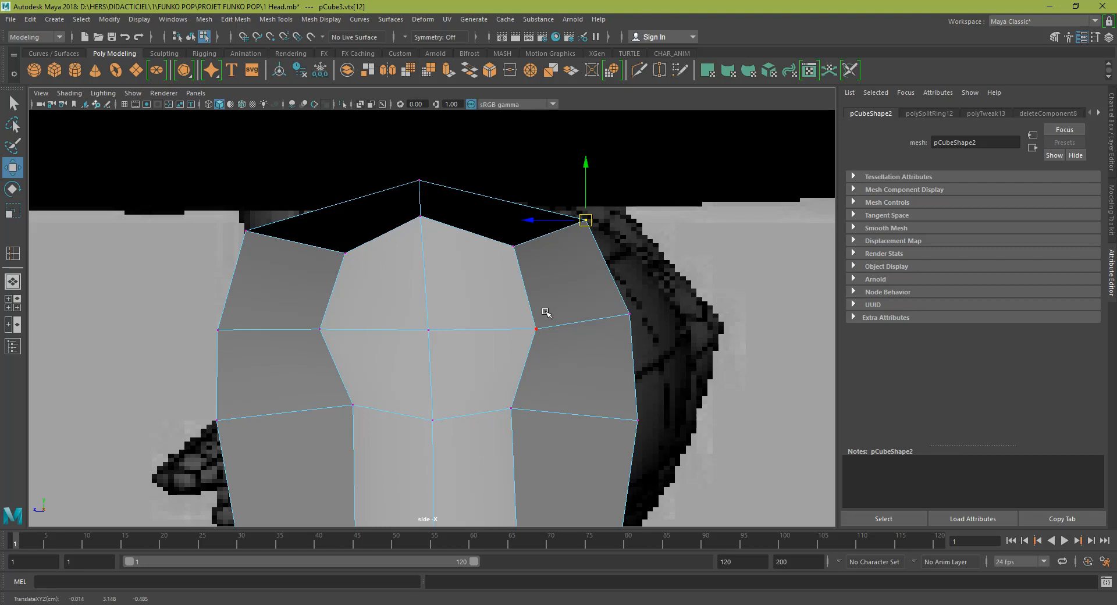
- Extrude the four faces of the rounded arm area and scale them inward to form an inset ring
middle_click_drag(516, 338, 497, 212, "alt")
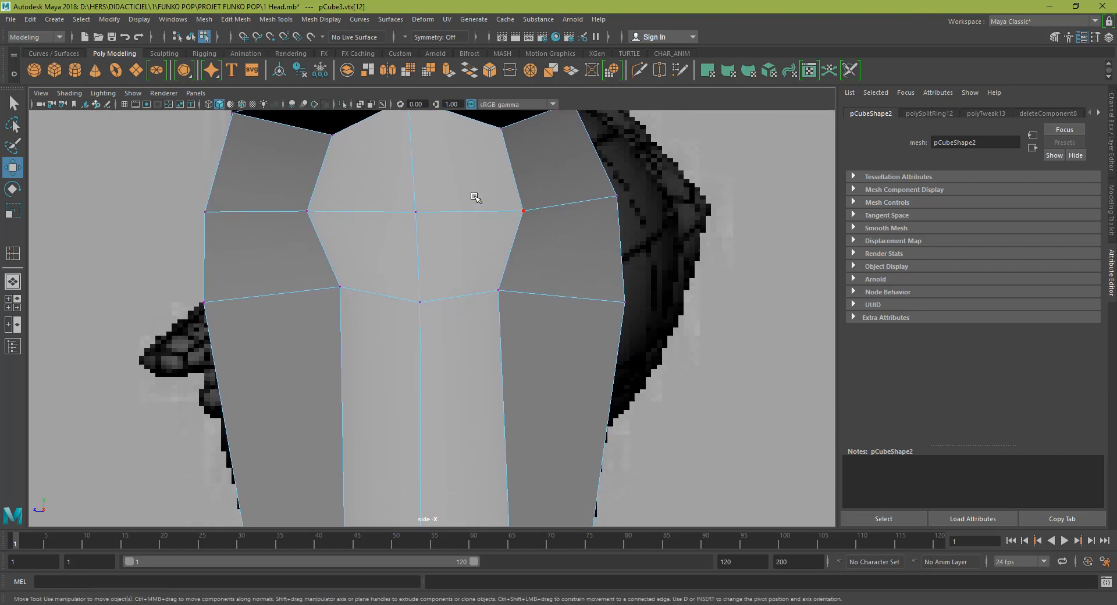
right_click_drag(472, 179, 478, 201)
left_click(457, 184)
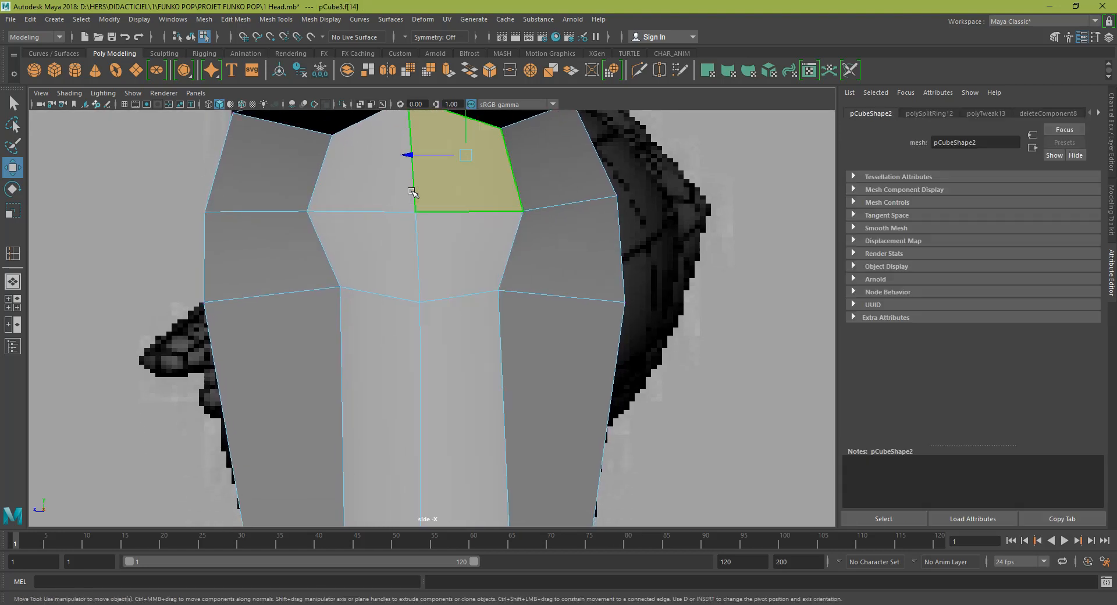
left_click(388, 189, "shift")
left_click(393, 243, "shift")
left_click(454, 252, "shift")
key("space")
key("space")
left_click_drag(430, 281, 407, 251, "alt")
key("q")
right_click_drag(382, 232, 396, 247, "shift")
key("r")
left_click_drag(394, 248, 317, 239)
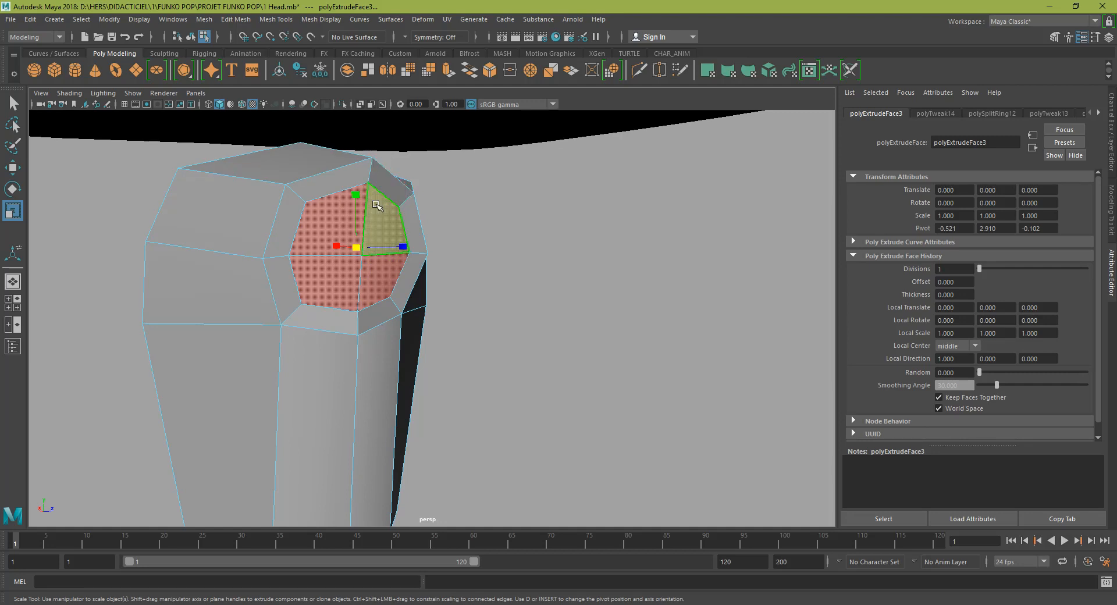
- Return the torso to object mode and show it in the front view
key("w")
left_click_drag(407, 259, 430, 215, "alt")
right_click_drag(430, 215, 458, 199)
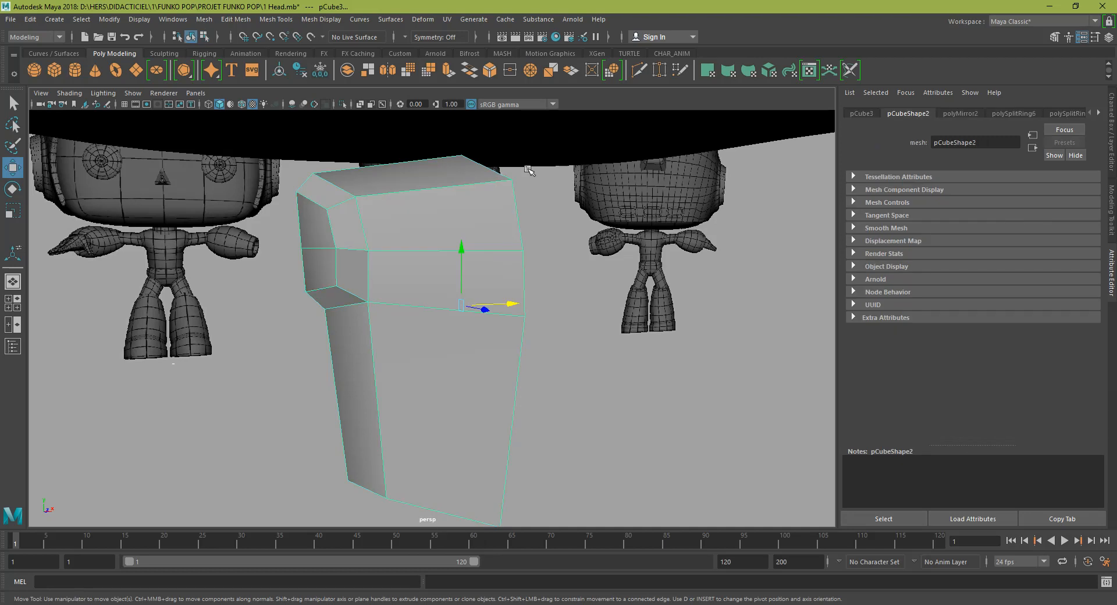
right_click_drag(528, 170, 562, 225, "alt")
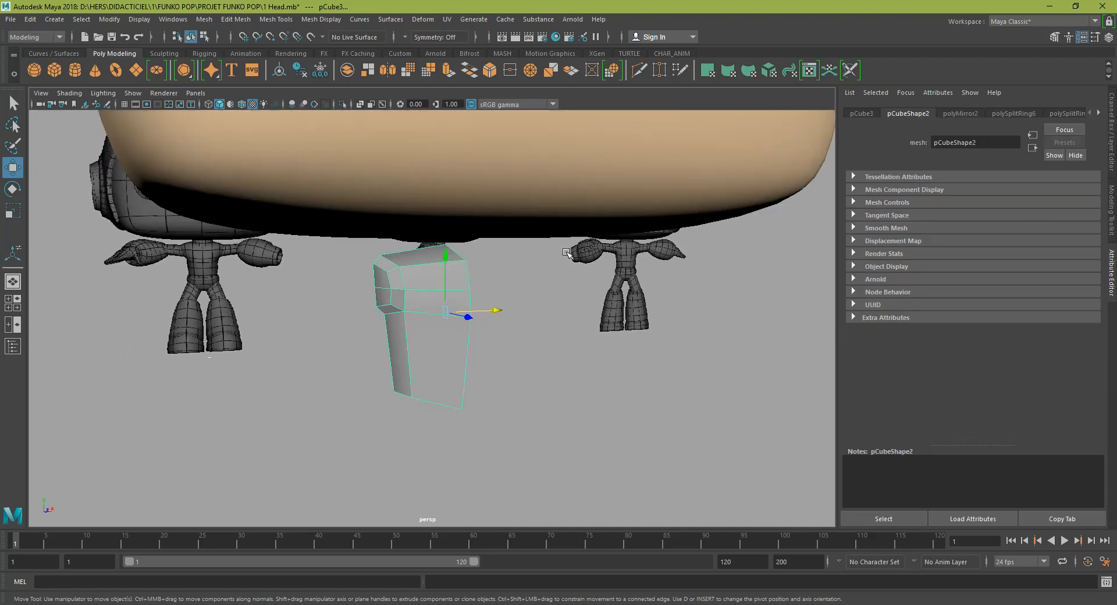
key("space")
key("space")
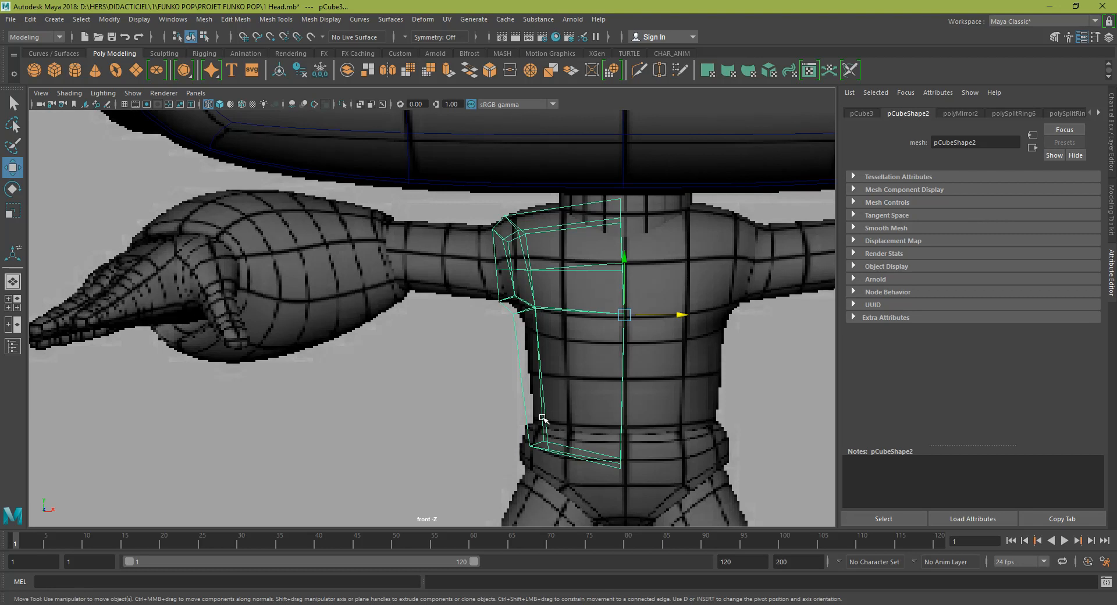
- Move the HanSolo_POP 2.jpg image plane behind the model in the front view, aligned with the head and torso
scroll(559, 401, "down", 10)
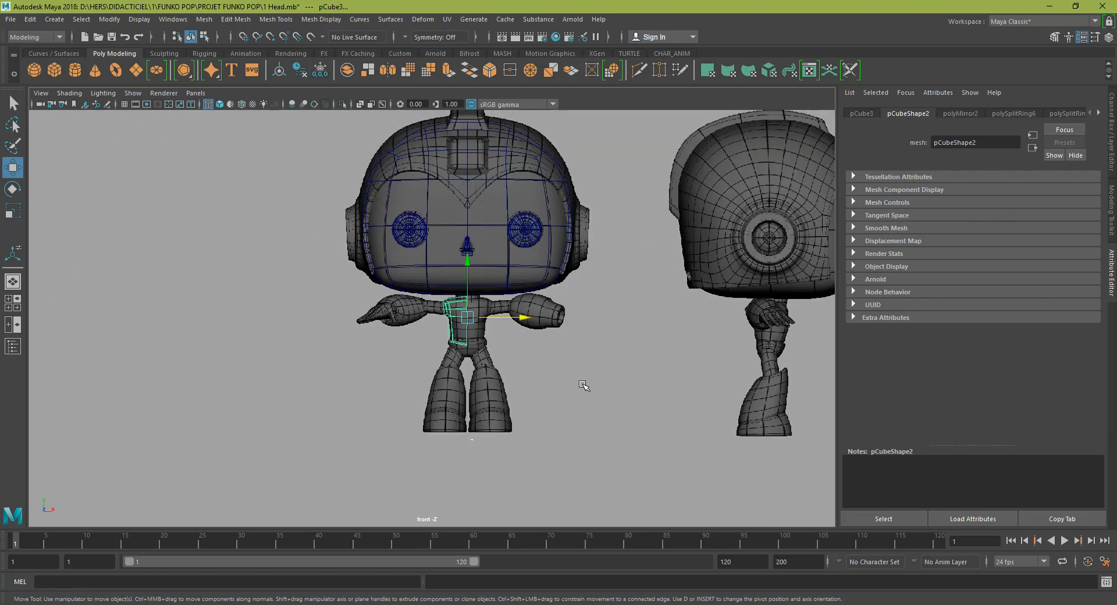
middle_click_drag(631, 354, 470, 357, "alt")
scroll(524, 351, "down", 2)
middle_click_drag(603, 338, 309, 324, "alt")
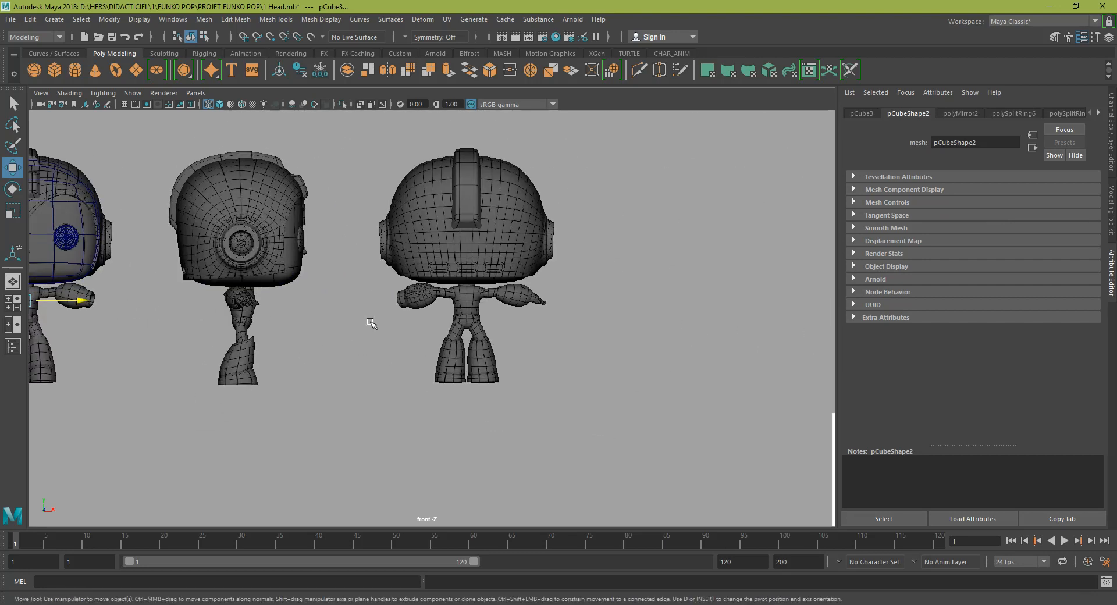
scroll(581, 321, "down", 3)
left_click(726, 434)
left_click_drag(741, 458, 176, 292)
scroll(249, 309, "up", 1)
scroll(250, 309, "up", 10)
scroll(300, 394, "down", 7)
middle_click_drag(312, 393, 861, 418, "alt")
scroll(519, 298, "up", 1)
scroll(520, 298, "up", 5)
left_click_drag(352, 270, 386, 317)
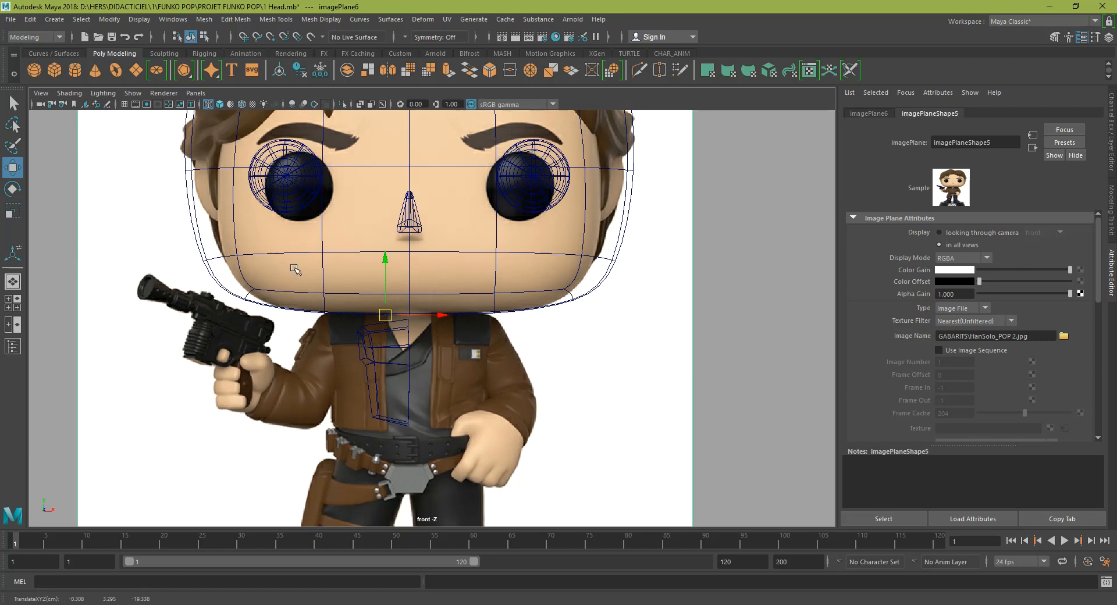
- Move all shoulder and armhole vertices of the half torso outward and up to the jacket's shoulder edge
left_click(361, 340)
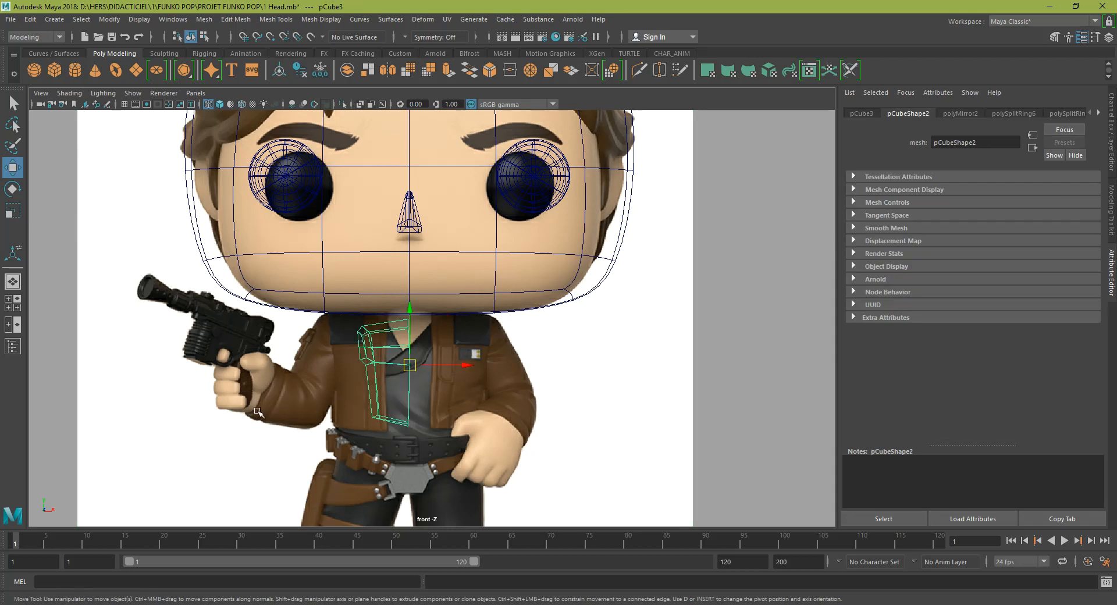
scroll(369, 383, "up", 8)
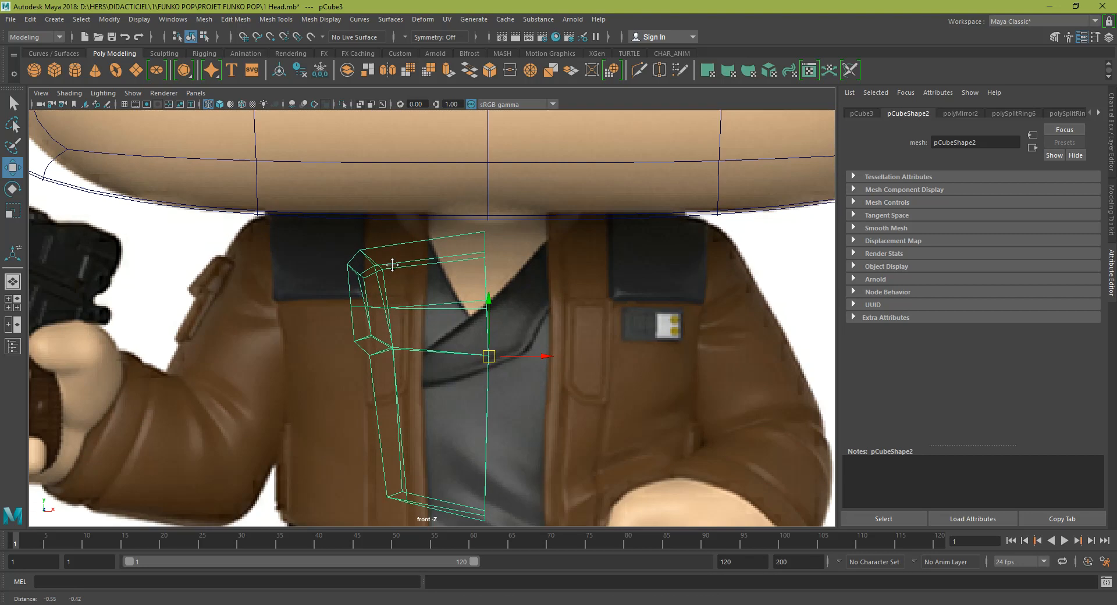
right_click(405, 249)
left_click(347, 249)
left_click_drag(314, 211, 431, 392)
left_click_drag(378, 289, 274, 259)
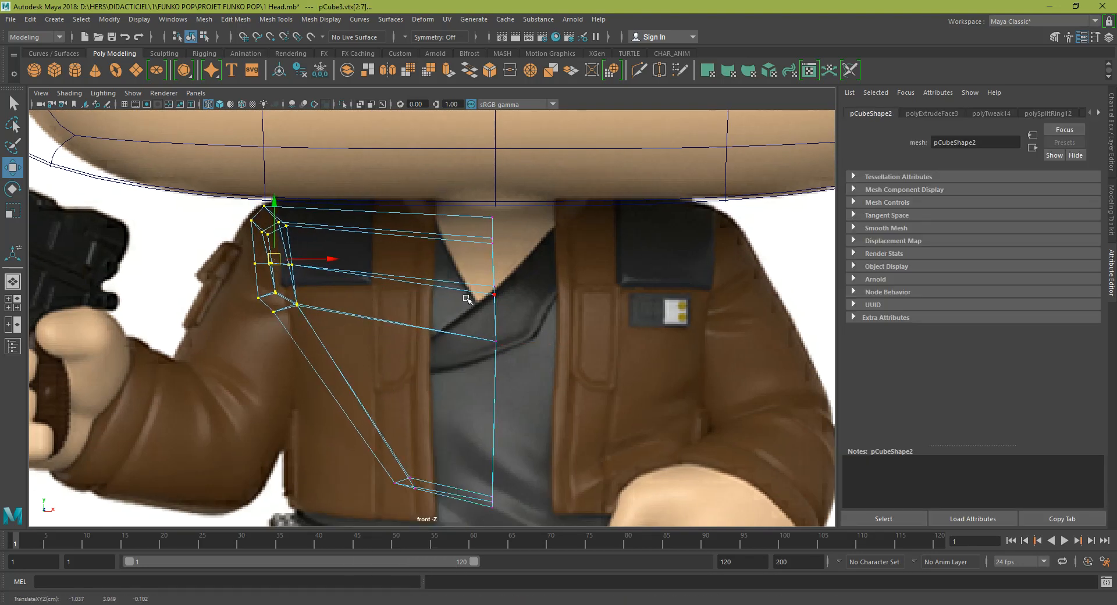
- Raise the upper centre-line vertices to the neck base, and lower the vertices at the bottom of the armhole
left_click_drag(469, 312, 560, 174)
left_click_drag(492, 203, 497, 192)
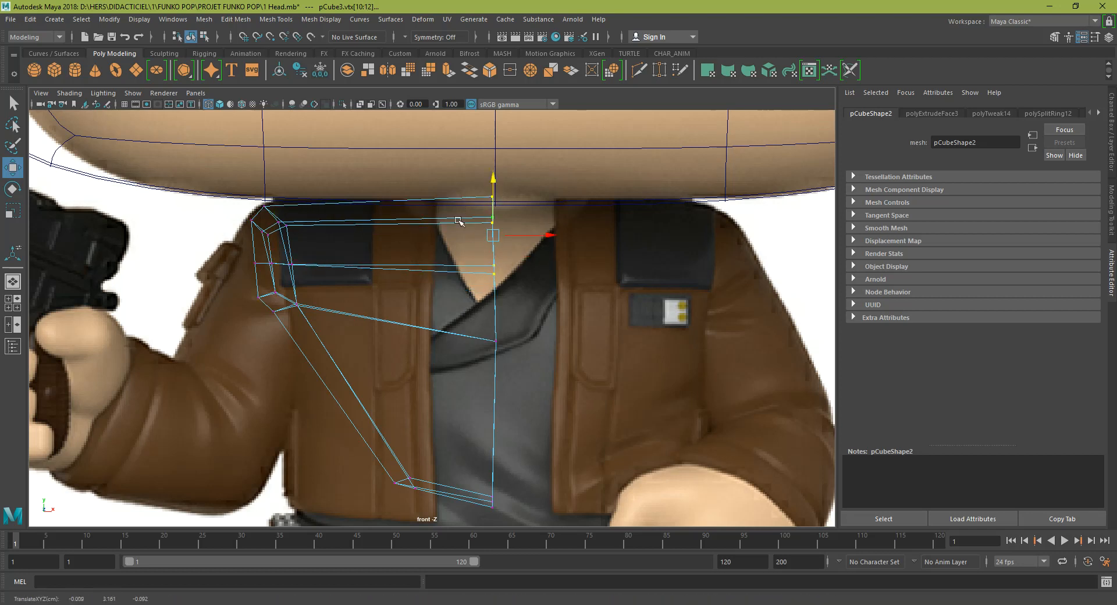
left_click_drag(334, 292, 257, 323)
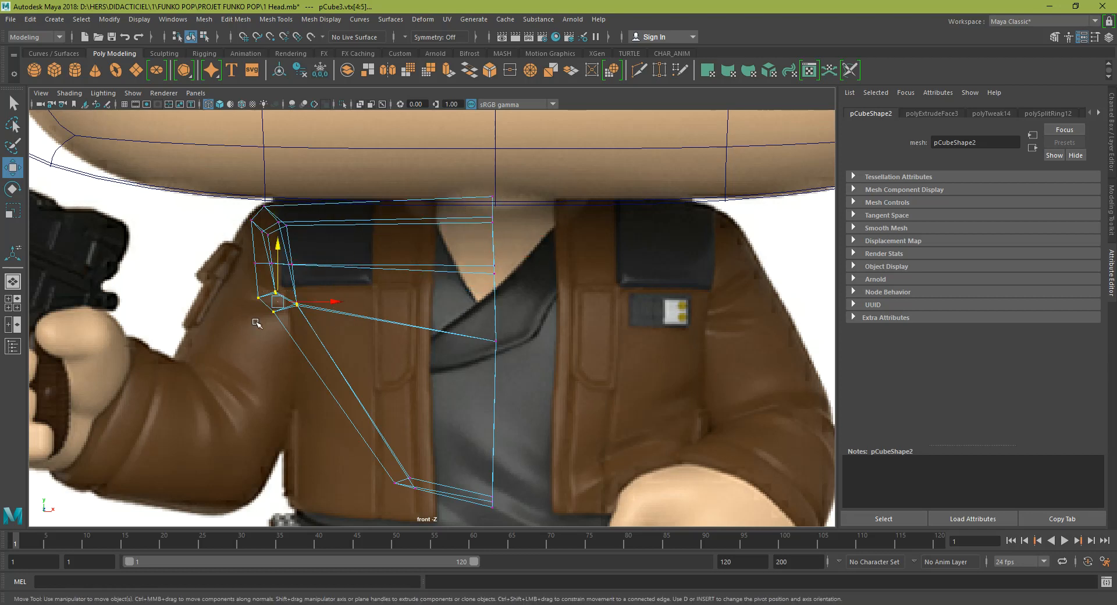
left_click_drag(279, 250, 280, 296)
- Lower the torso's middle chest vertex row to space it evenly between the shoulder and armpit
left_click(292, 265)
left_click(279, 262)
right_click_drag(284, 257, 228, 256)
left_click_drag(226, 281, 541, 245)
left_click_drag(374, 219, 375, 240)
- Fit the waist vertices to the jacket's lower side and level the armpit row, ending in shaded object mode
middle_click_drag(422, 424, 423, 307, "alt")
left_click_drag(437, 320, 301, 401)
left_click_drag(512, 369, 477, 401)
left_click_drag(494, 340, 444, 380)
middle_click_drag(283, 242, 322, 314, "alt")
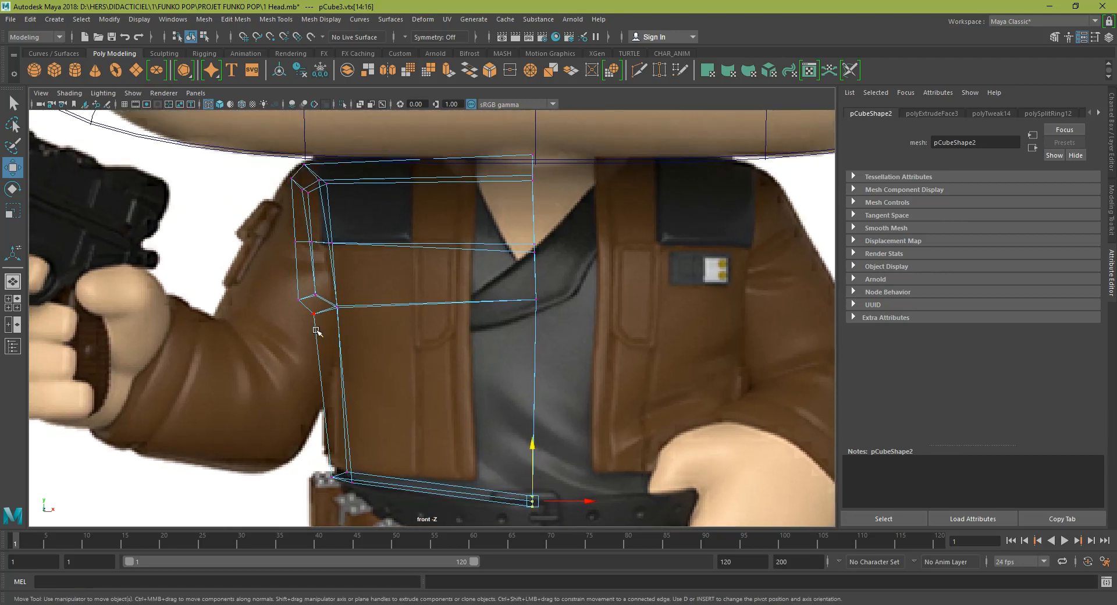
right_click(339, 226)
left_click(349, 235)
key("5")
- Create a polygon cube over the upper arm, tilt it along the sleeve and scale it to about 1.37 along one axis
right_click_drag(341, 224, 363, 218)
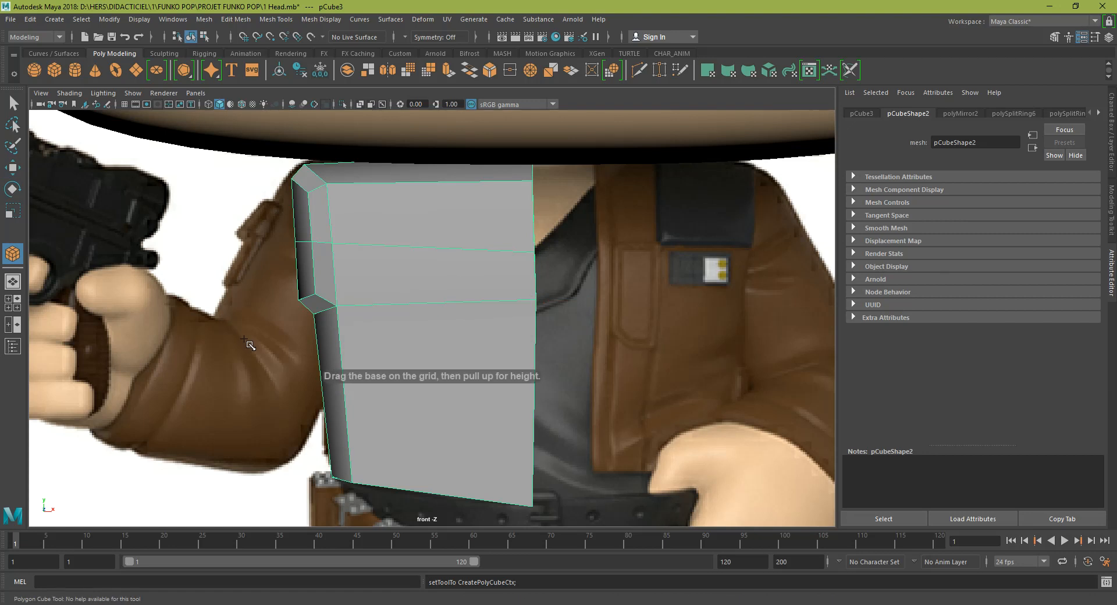
left_click_drag(234, 280, 331, 439)
left_click_drag(325, 388, 346, 276)
key("e")
key("4")
key("w")
key("e")
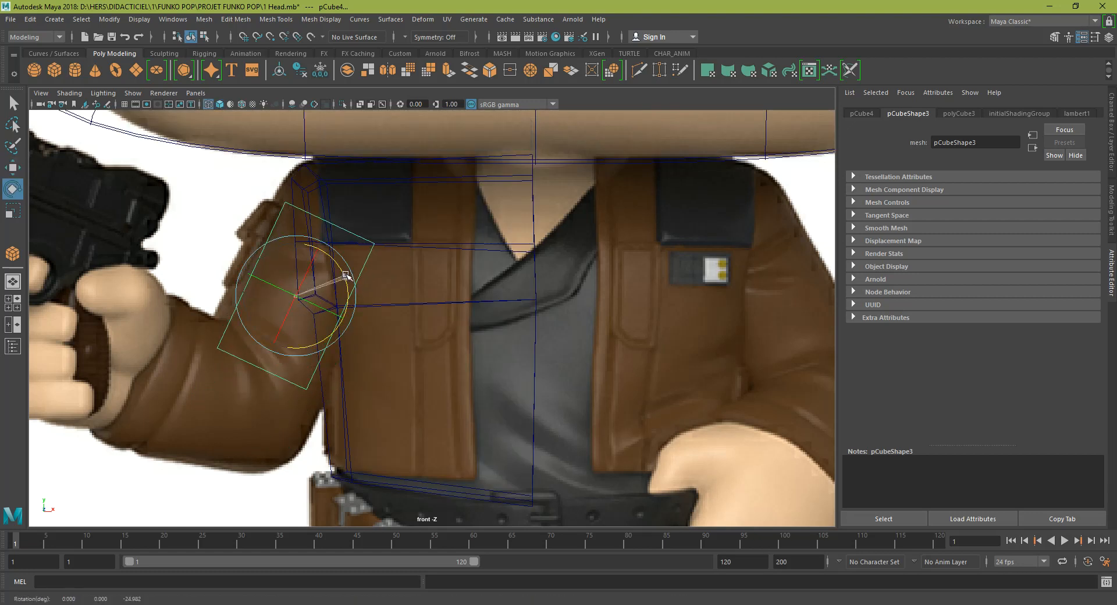
key("r")
left_click_drag(341, 317, 360, 328)
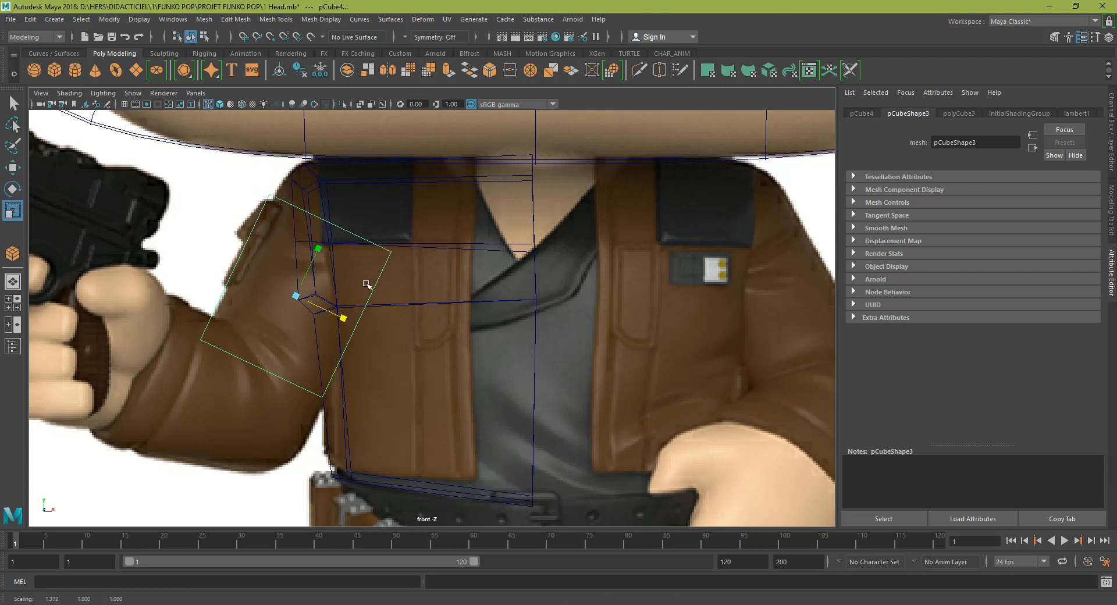
- Rotate the cube square to the view and move it outside the shoulder beside the armhole
key("e")
left_click_drag(352, 270, 347, 344)
key("w")
left_click_drag(297, 298, 211, 243)
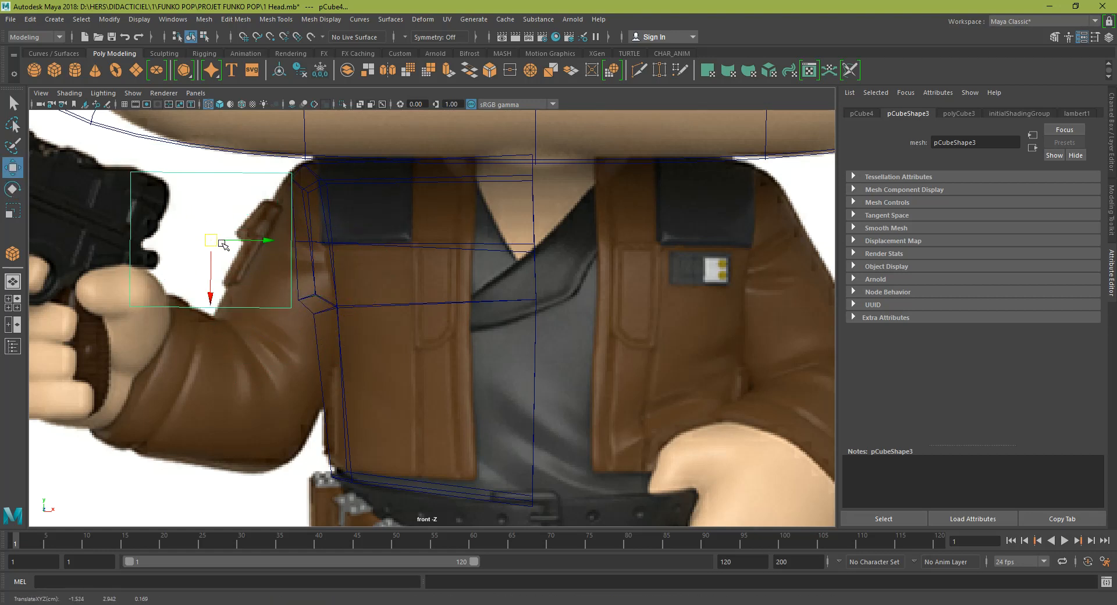
- Lower the torso's armpit vertices to just below the cube's underside, and bring the centre vertices level with them
left_click(311, 210)
key("5")
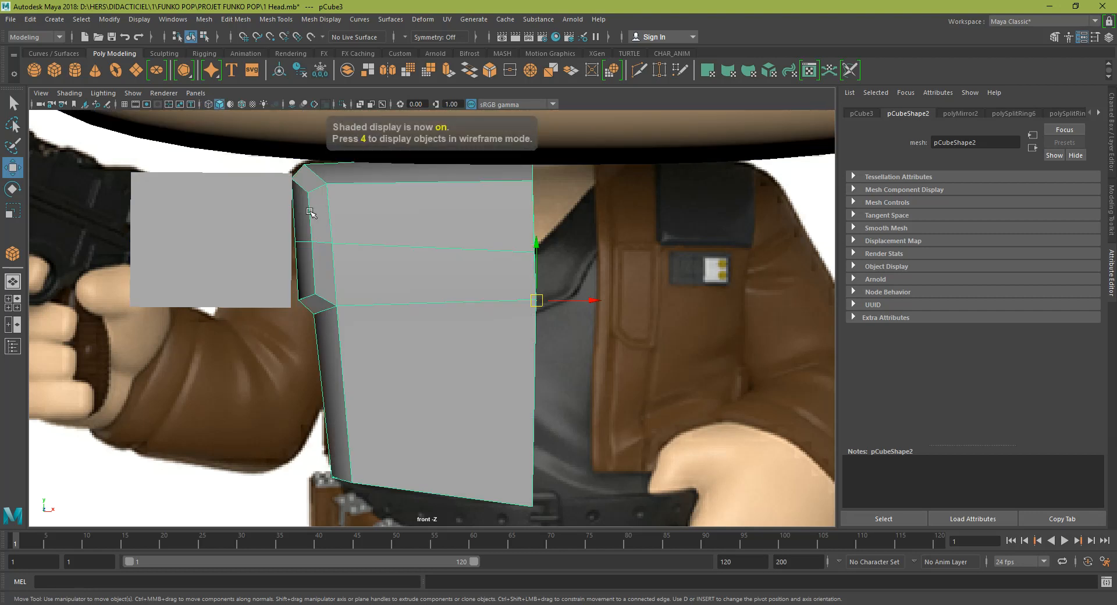
scroll(326, 207, "up", 3)
right_click_drag(288, 247, 223, 240)
left_click_drag(299, 246, 180, 361)
left_click_drag(236, 241, 239, 261)
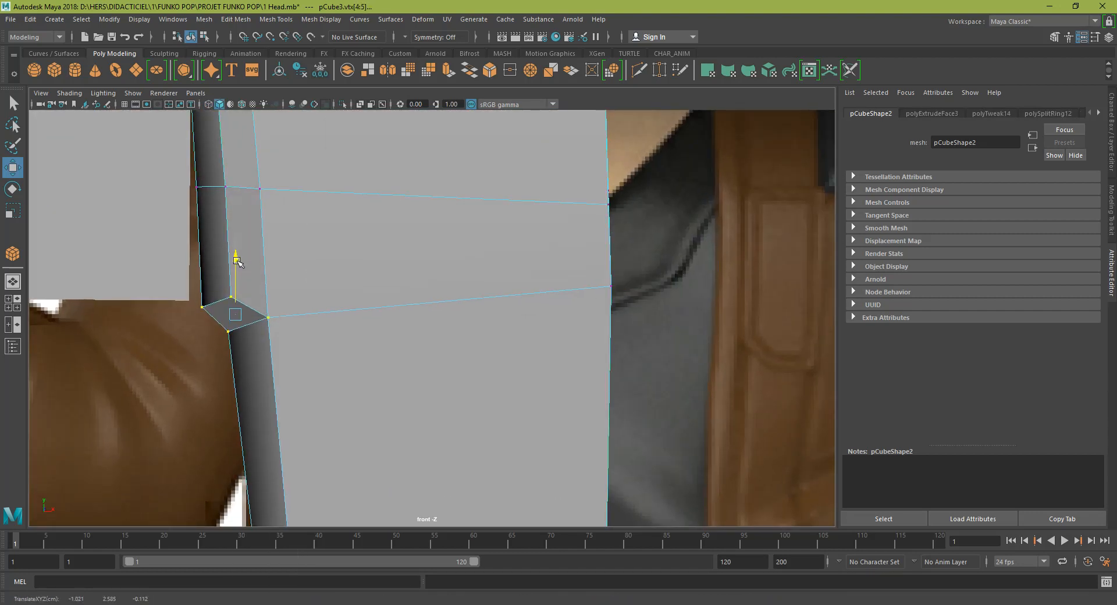
middle_click_drag(250, 237, 249, 285, "alt")
left_click_drag(452, 352, 669, 320)
scroll(489, 332, "down", 4)
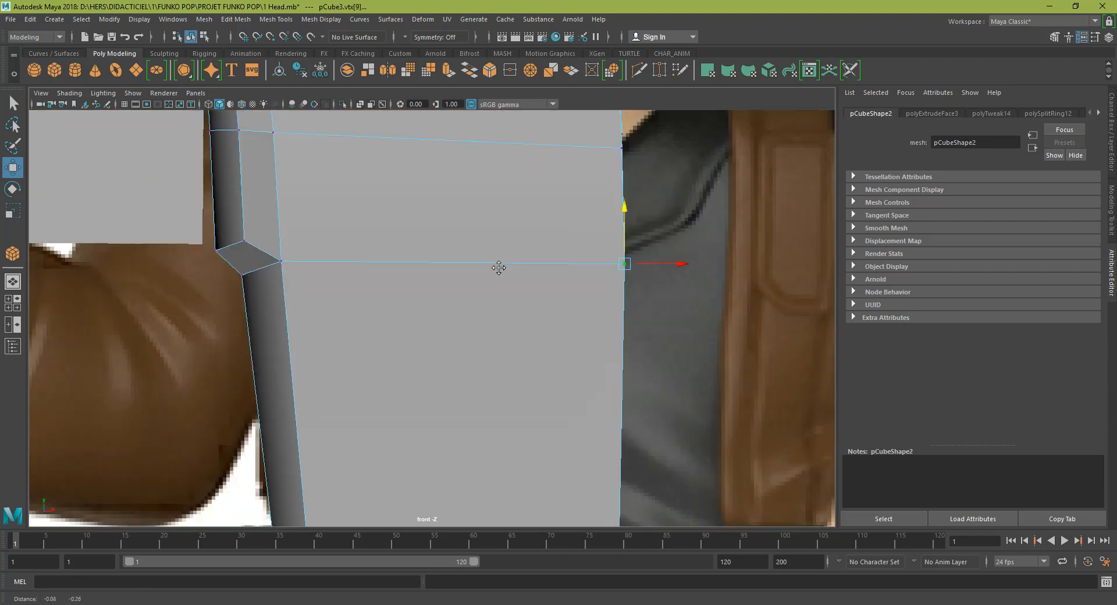
- Delete the helper cube beside the torso's armhole
scroll(467, 280, "up", 2)
scroll(429, 249, "up", 1)
right_click(303, 213)
right_click_drag(313, 209, 359, 235)
left_click(289, 214)
key("Delete")
- Widen the whole torso front to back by scaling it along its depth axis in the side view
left_click(360, 206)
key("space")
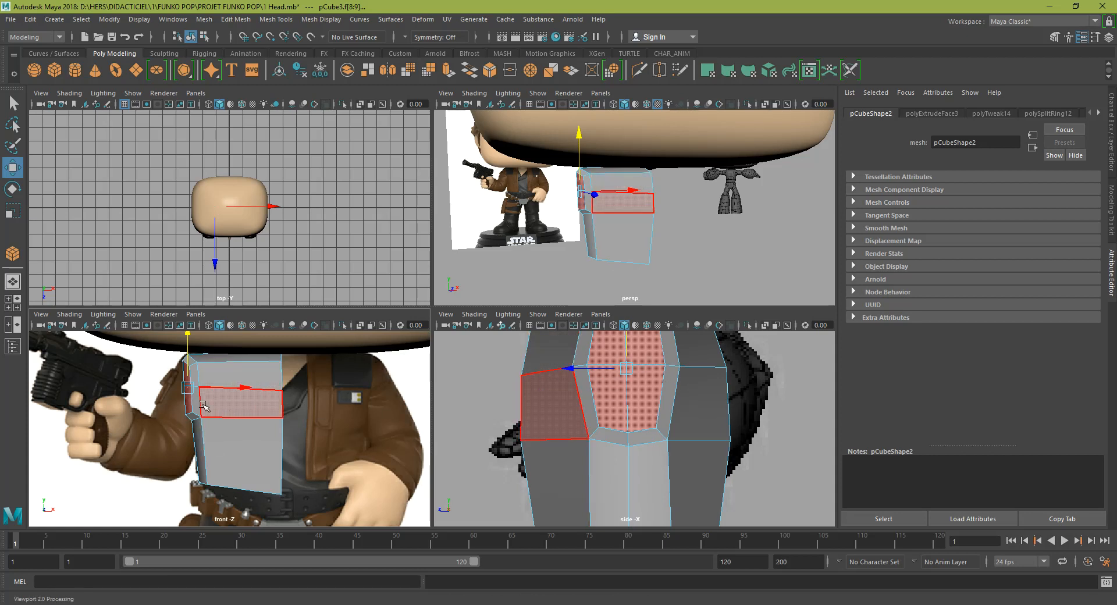
key("space")
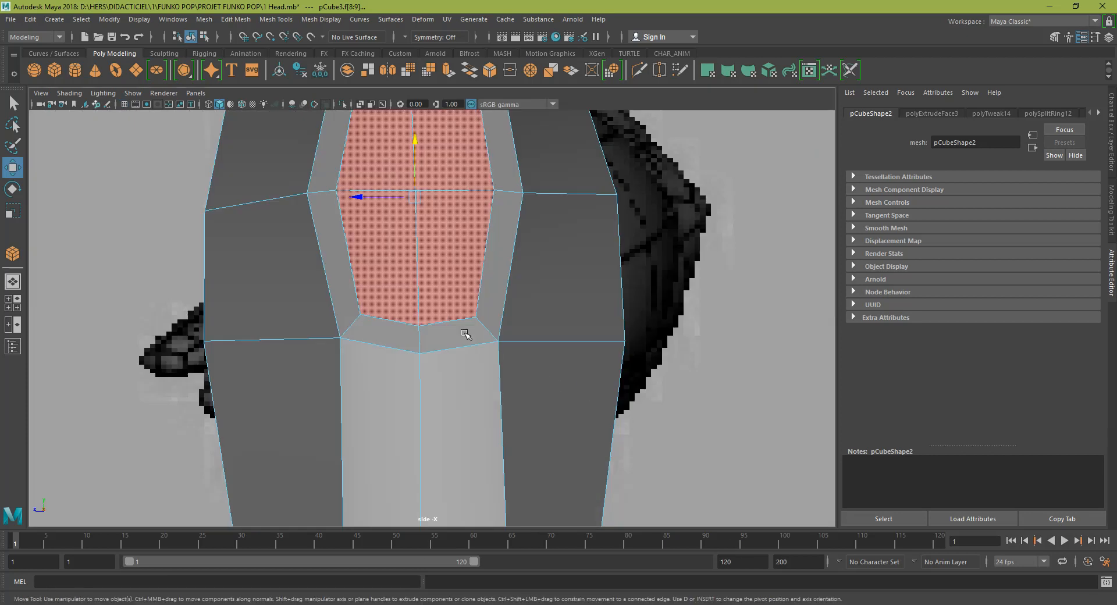
scroll(466, 335, "down", 8)
scroll(506, 286, "up", 2)
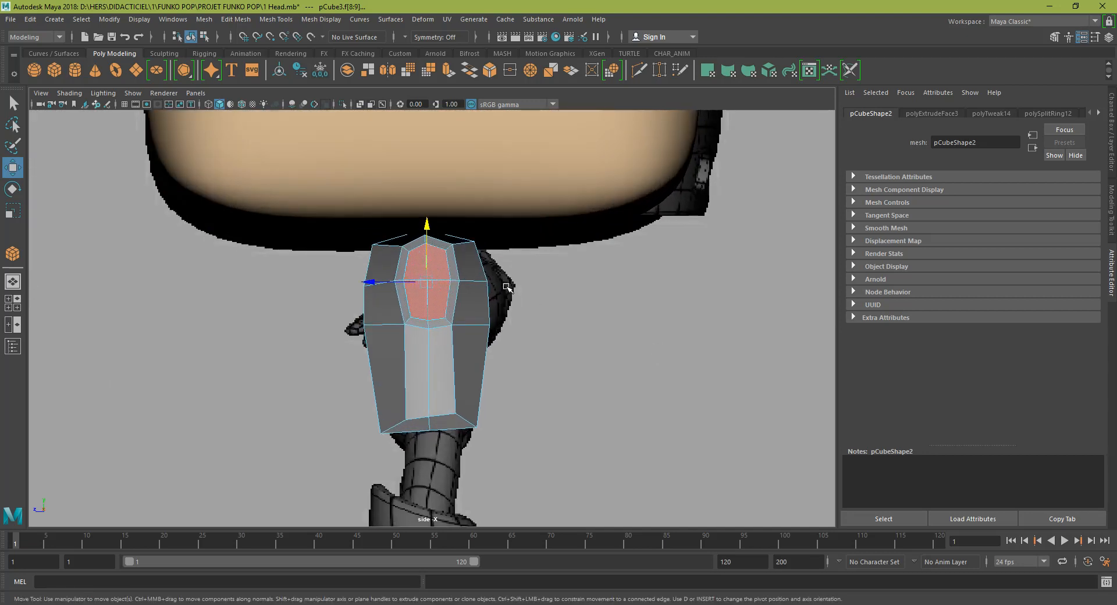
right_click_drag(446, 272, 484, 270)
key("ctrl+e")
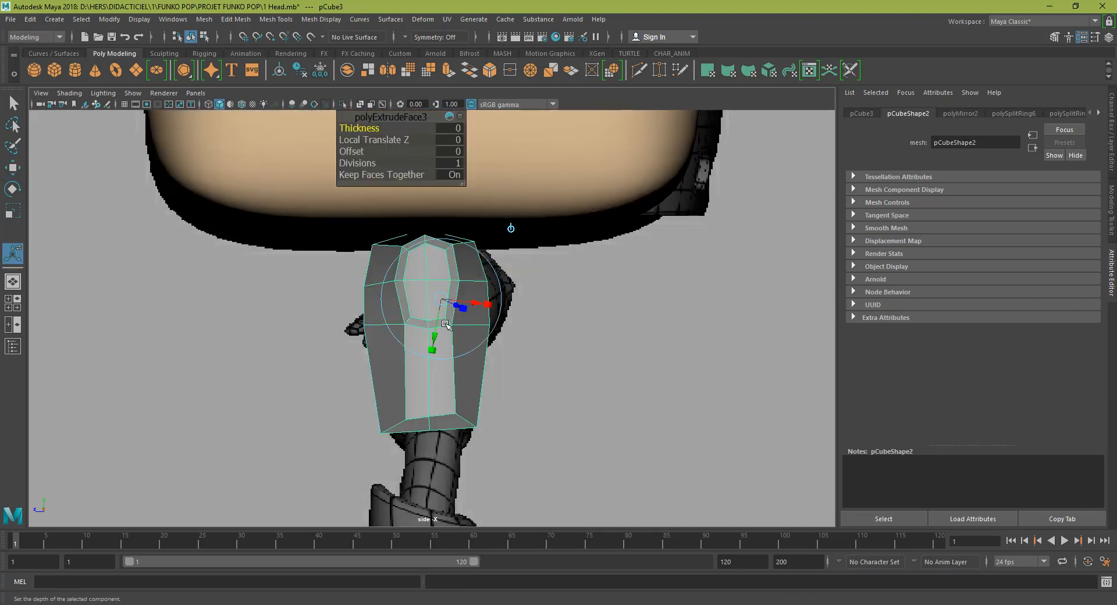
key("r")
left_click_drag(378, 313, 351, 320)
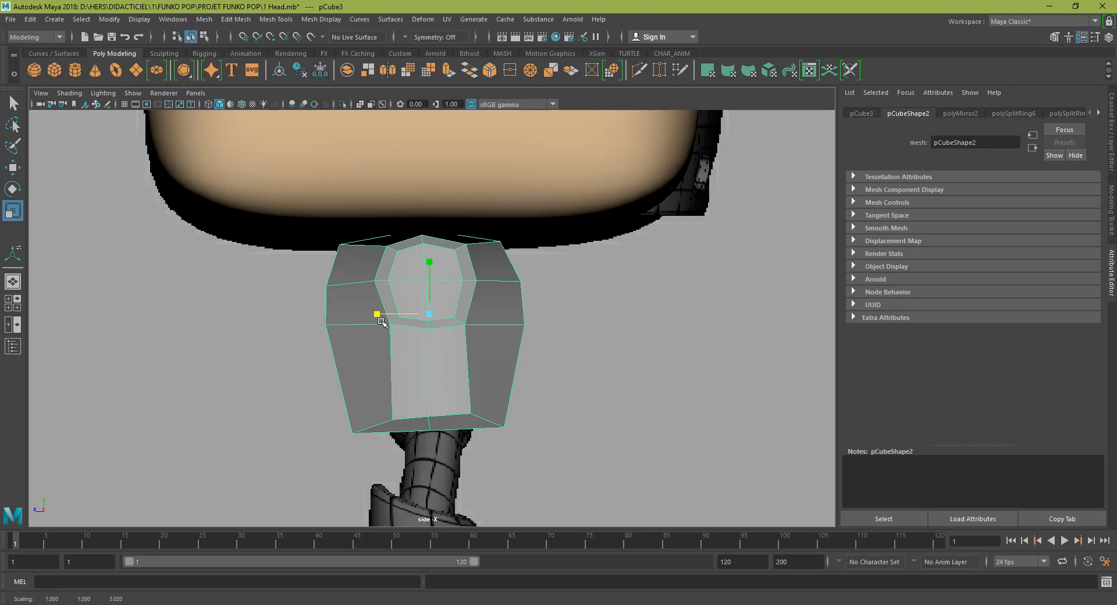
- Extrude the torso's two armhole faces and pull them straight outward to form a horizontal arm
key("space")
key("space")
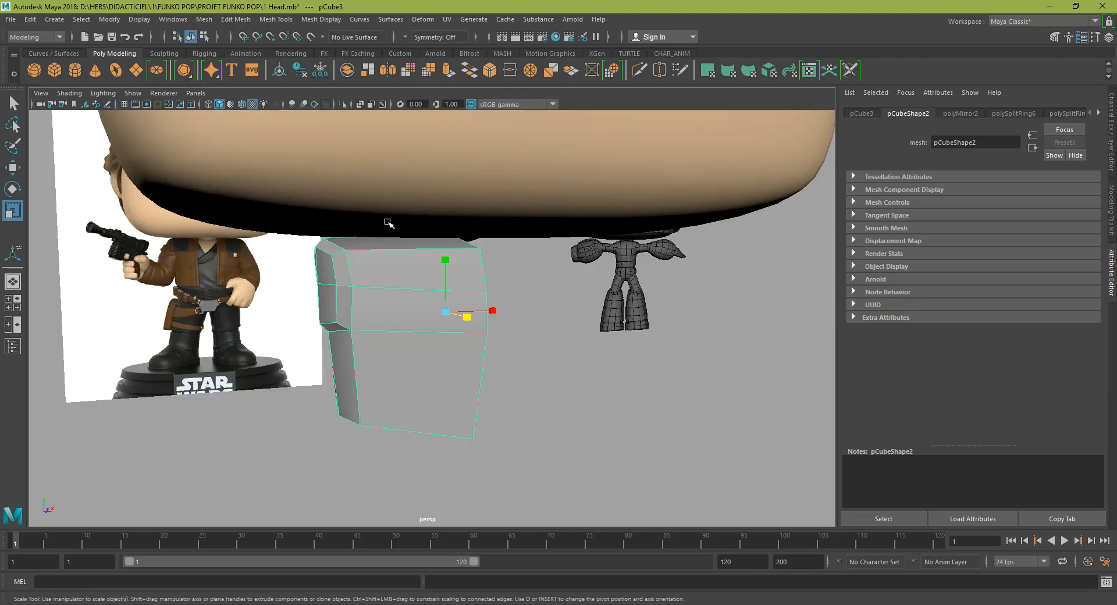
left_click_drag(424, 212, 480, 204, "alt")
right_click_drag(344, 271, 347, 285)
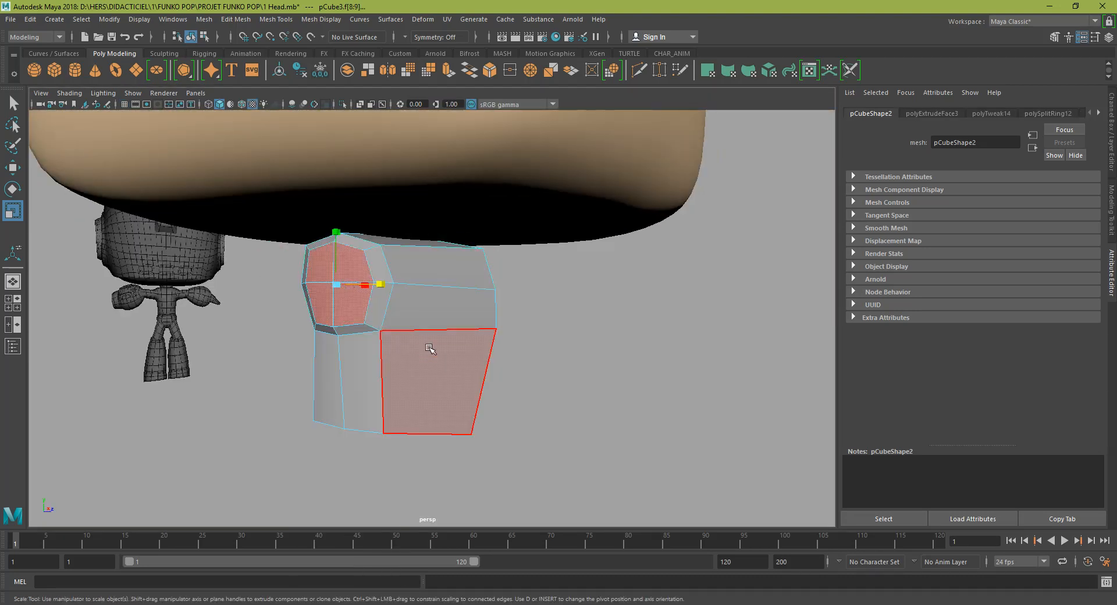
key("space")
right_click_drag(200, 391, 188, 418, "shift")
middle_click_drag(188, 418, 311, 417, "alt")
key("w")
left_click_drag(349, 385, 65, 395)
- Scale the arm's end faces flat along the arm's length, then return to object mode in the front view
key("r")
left_click(367, 369, "shift")
right_click(372, 276)
right_click(355, 282)
right_click_drag(359, 298, 406, 258)
key("space")
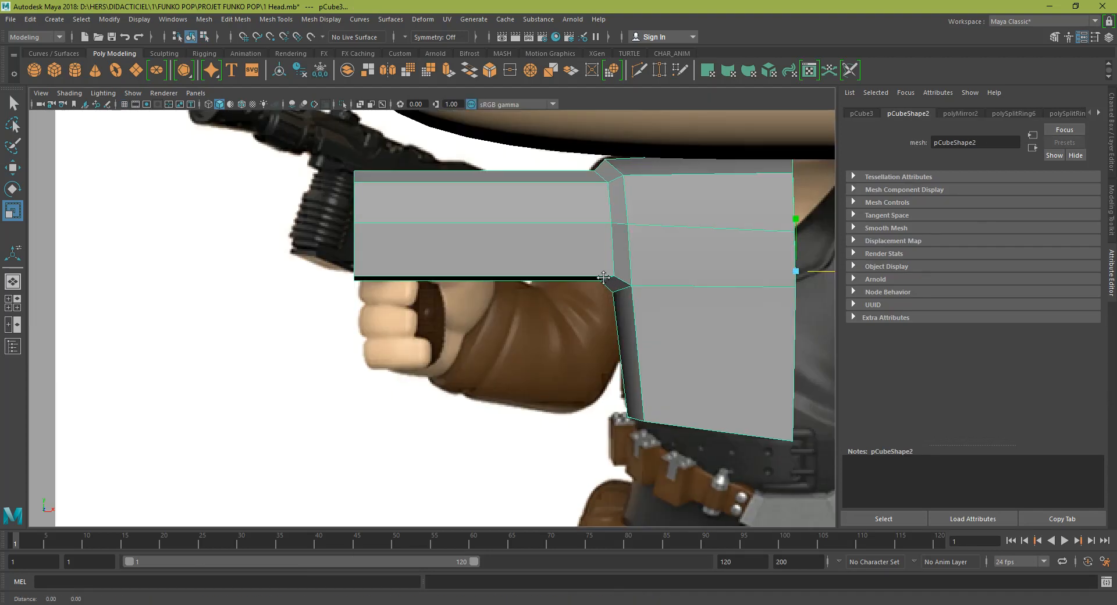
- In wireframe, create a thin polygon cube about 0.70 long and tilt it along the reference's upper arm
middle_click_drag(613, 275, 518, 285, "alt")
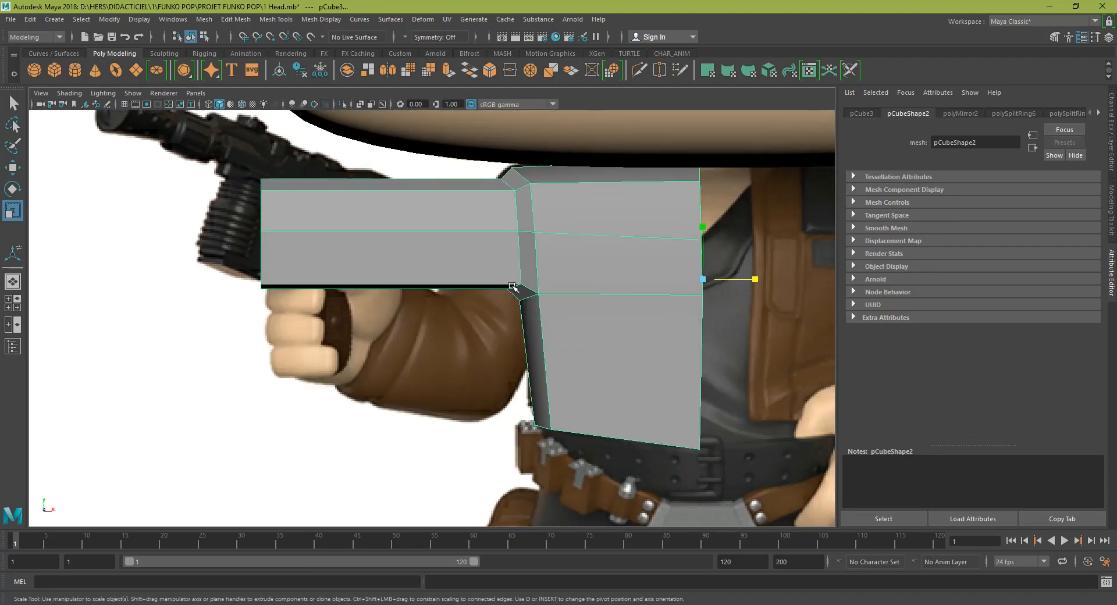
key("4")
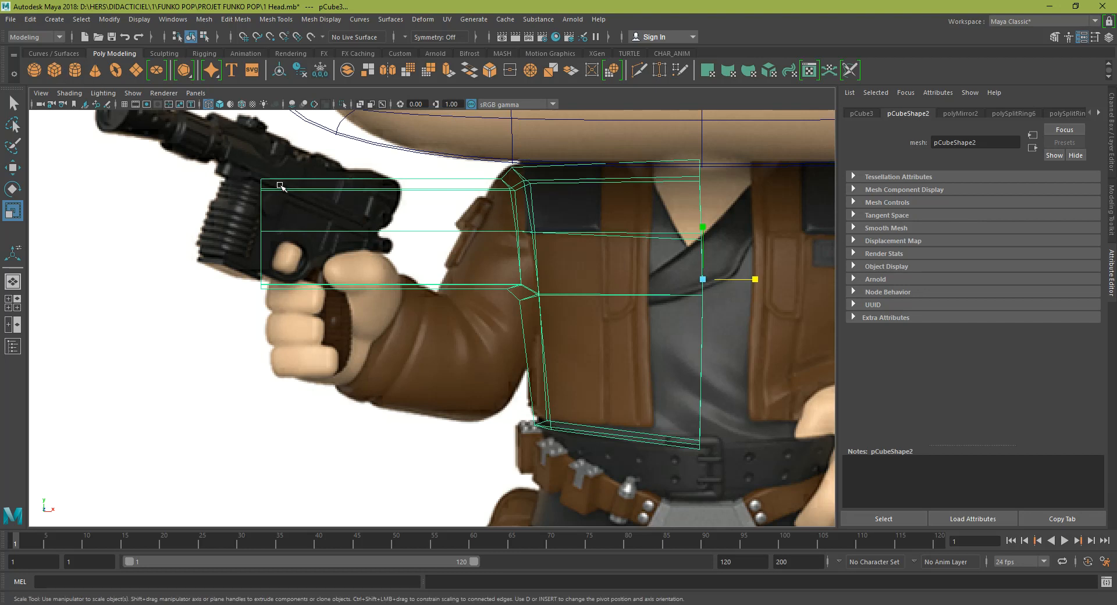
left_click(54, 69)
left_click_drag(479, 179, 476, 297)
left_click_drag(477, 247, 478, 236)
key("e")
left_click_drag(455, 197, 466, 229)
key("ctrl+z")
key("w")
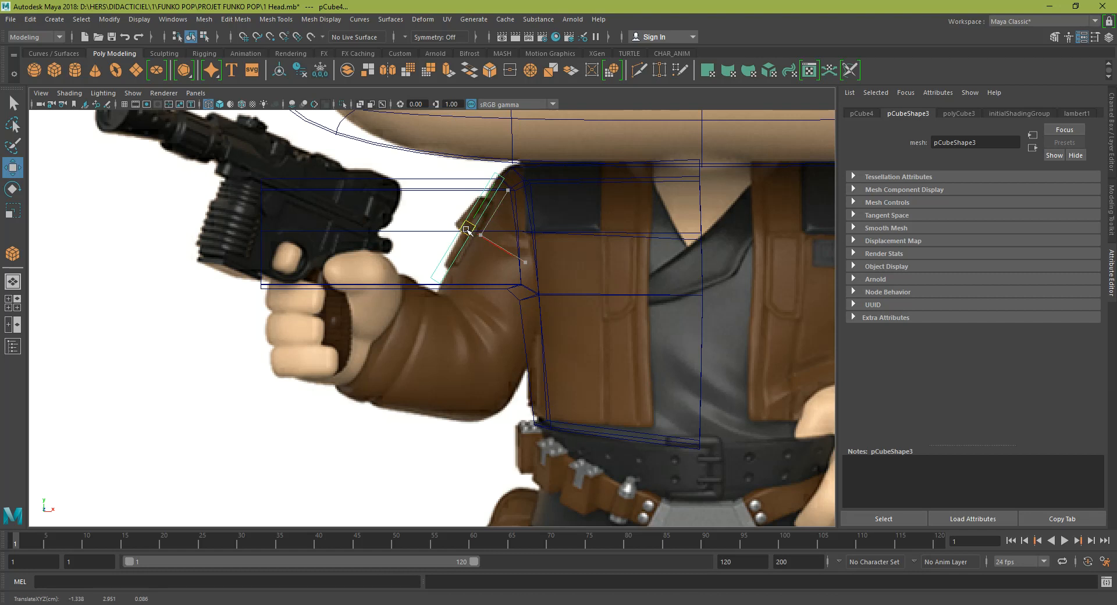
- Lengthen the thin cube down to the elbow crease and swing it about its shoulder end until it is horizontal
right_click_drag(462, 230, 411, 240)
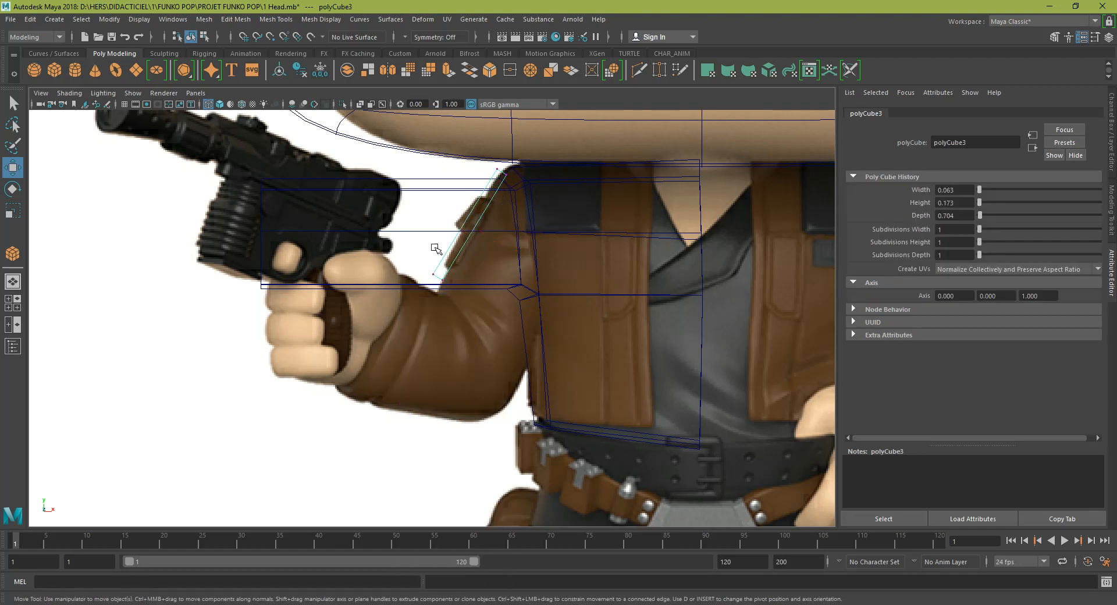
left_click_drag(423, 300, 423, 300)
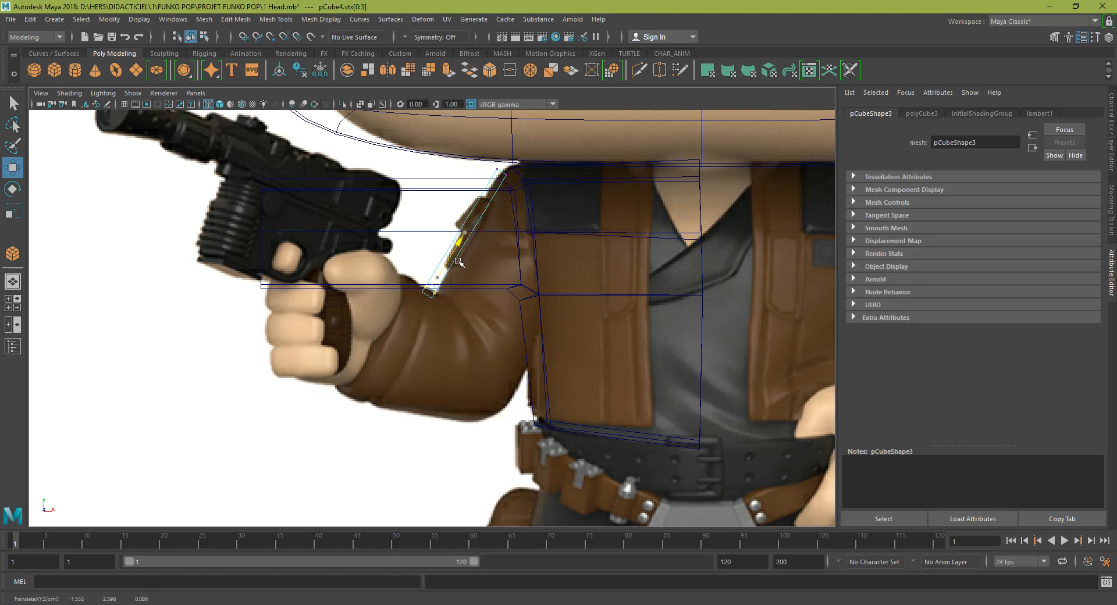
right_click_drag(498, 193, 512, 174)
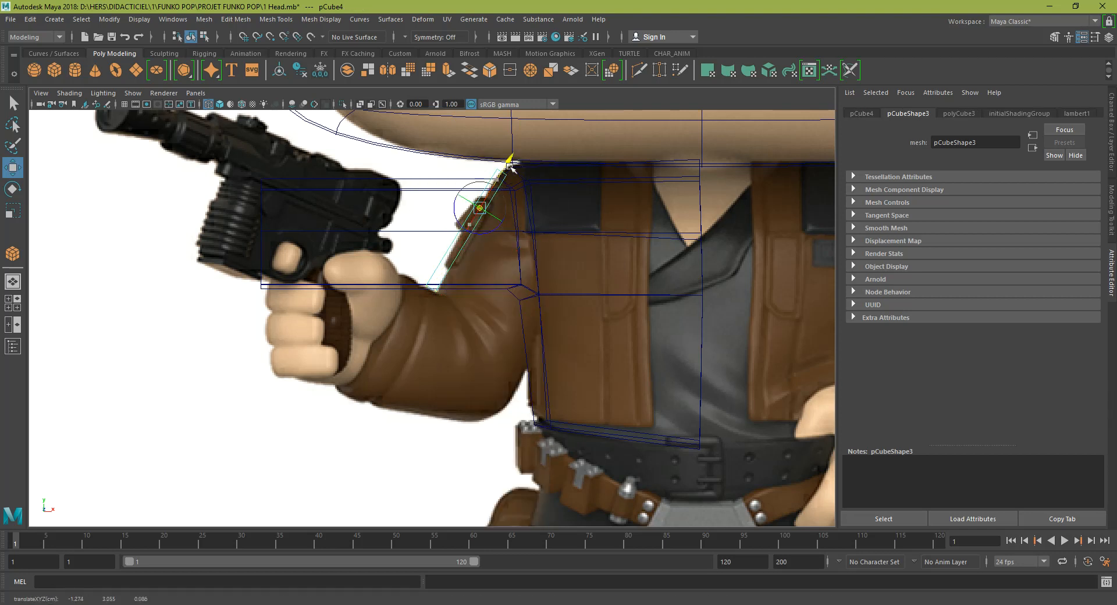
key("e")
mouse_move(534, 147)
left_mouse_down()
mouse_move(515, 203)
mouse_move(494, 219)
mouse_move(480, 222)
mouse_move(471, 192)
mouse_move(506, 184)
mouse_move(529, 221)
left_mouse_up()
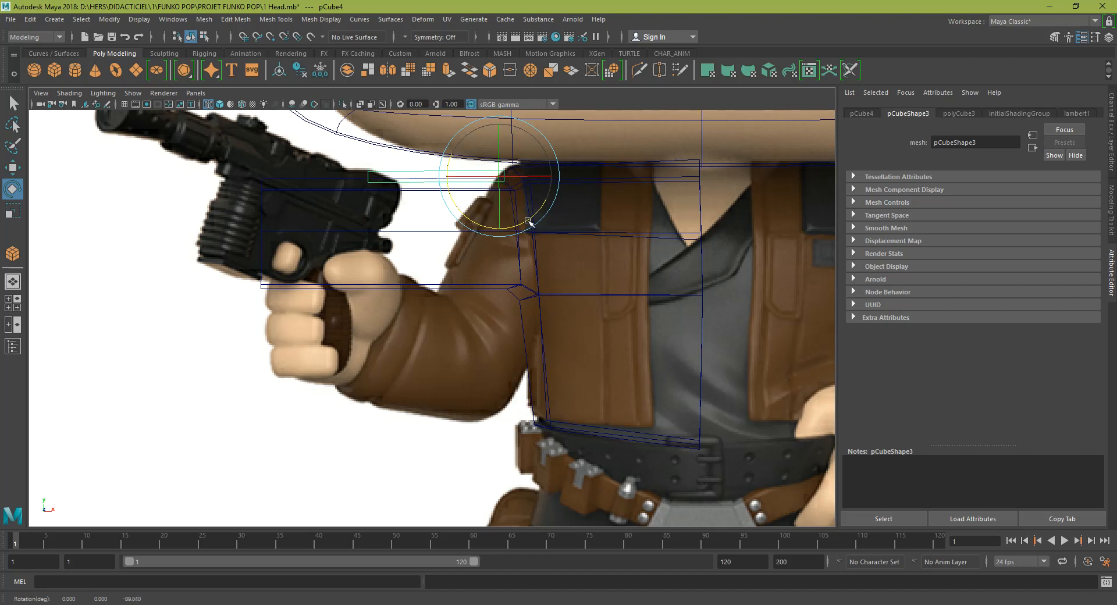
- Duplicate the horizontal cube and place the copy end to end with the first, back in shaded display
key("ctrl+d")
key("w")
left_click_drag(498, 176, 320, 189)
middle_click_drag(427, 189, 446, 261, "alt")
scroll(460, 255, "up", 1)
left_click(454, 234)
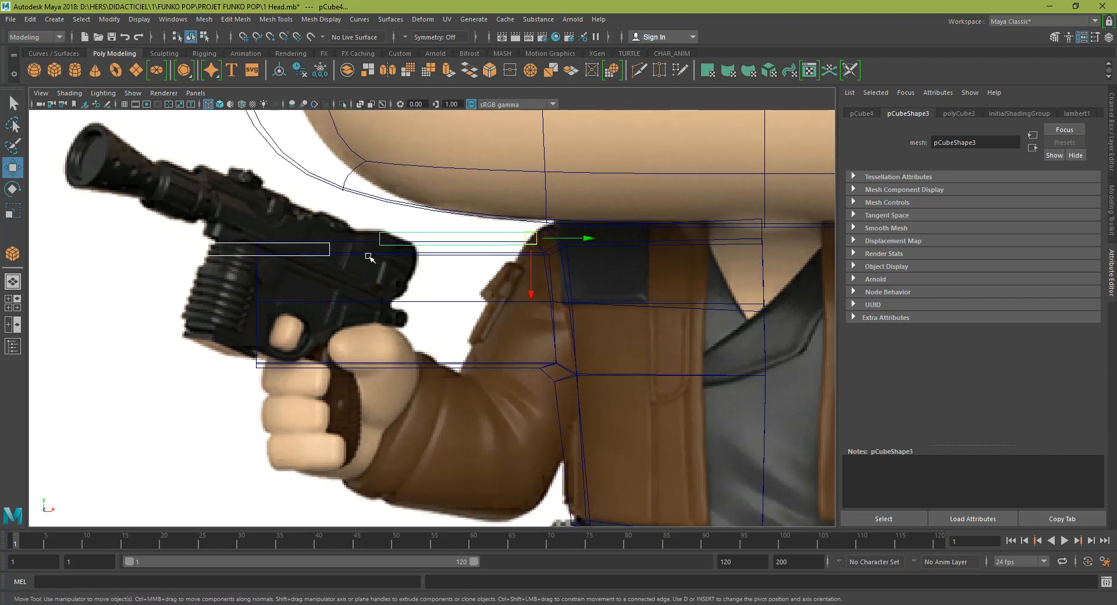
key("5")
left_click(324, 248)
left_click_drag(324, 248, 373, 238)
- Extend the arm's end vertices outward to the second cube's outer end and delete the guide cubes
left_click(338, 268)
right_click_drag(339, 269, 319, 270)
left_click_drag(216, 437, 312, 237)
left_click_drag(309, 305, 273, 304)
right_click_drag(332, 234, 377, 219)
left_click(361, 240)
key("Delete")
- Insert an edge loop around the arm at about its middle, where the elbow lies
left_click(452, 277)
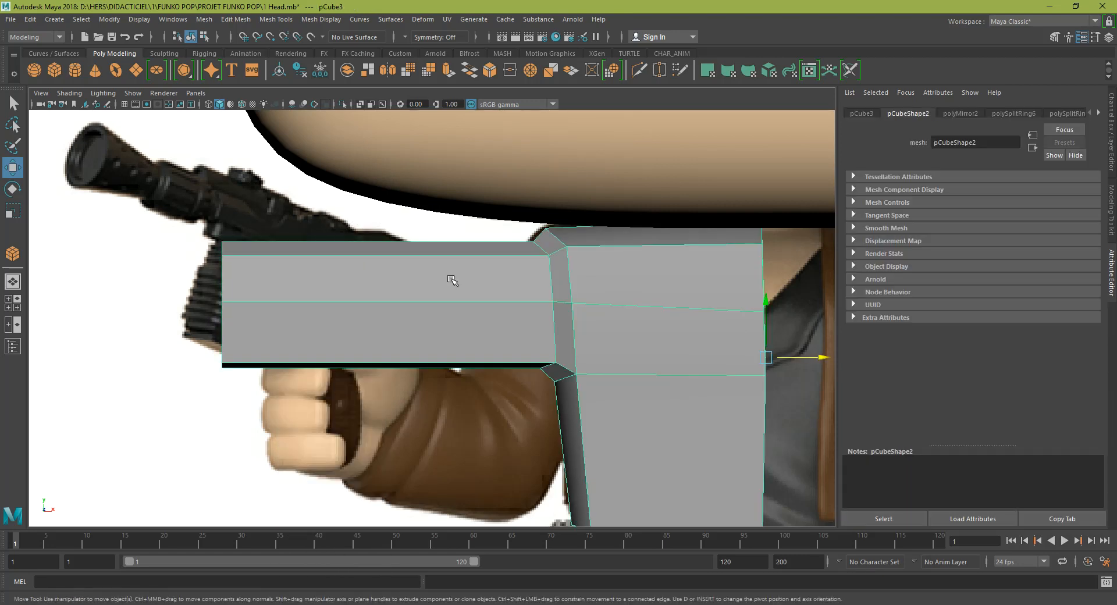
right_click_drag(452, 279, 446, 239)
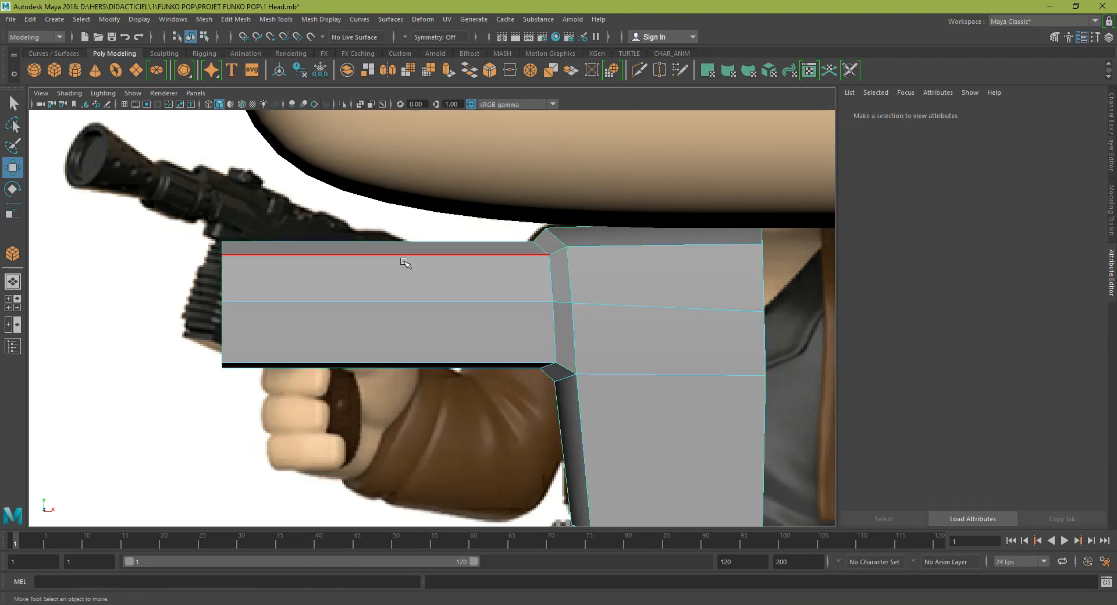
left_click(401, 257)
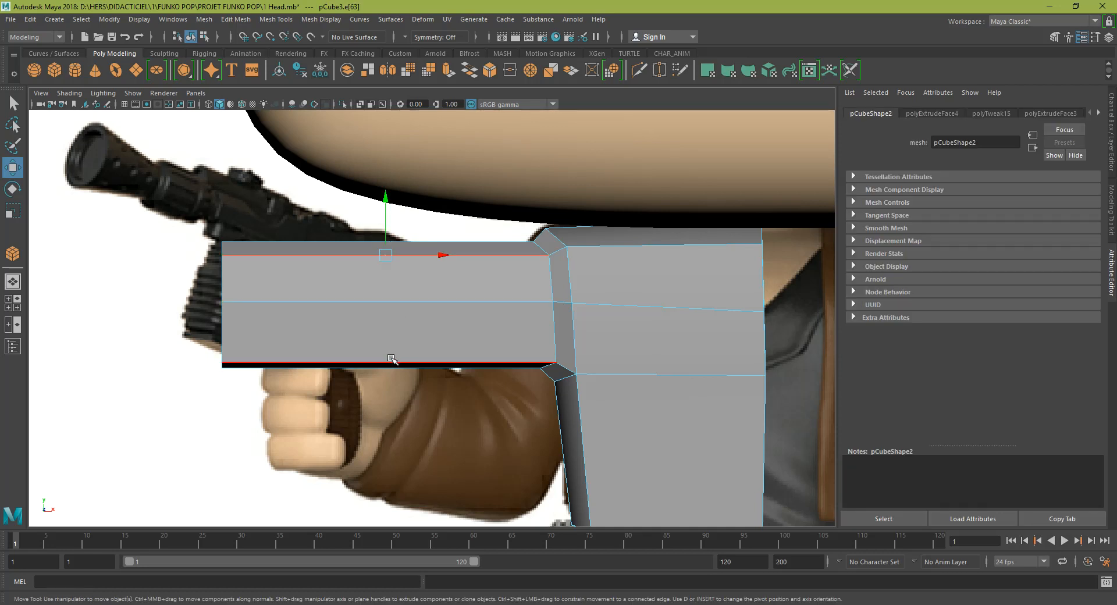
right_click_drag(385, 310, 397, 340, "shift")
key("w")
left_click(396, 255)
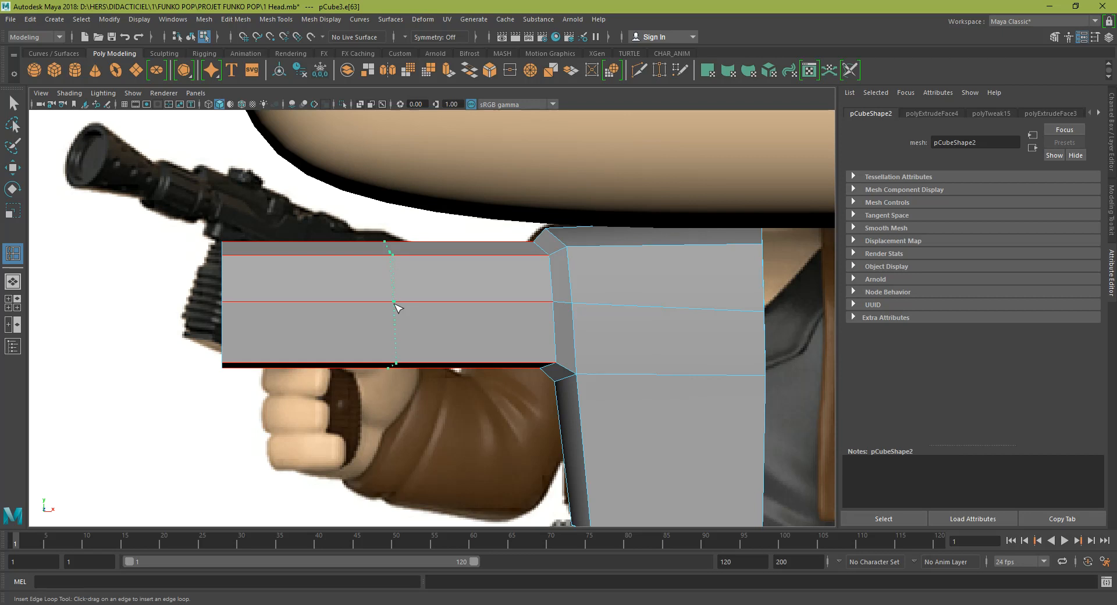
left_click(394, 304)
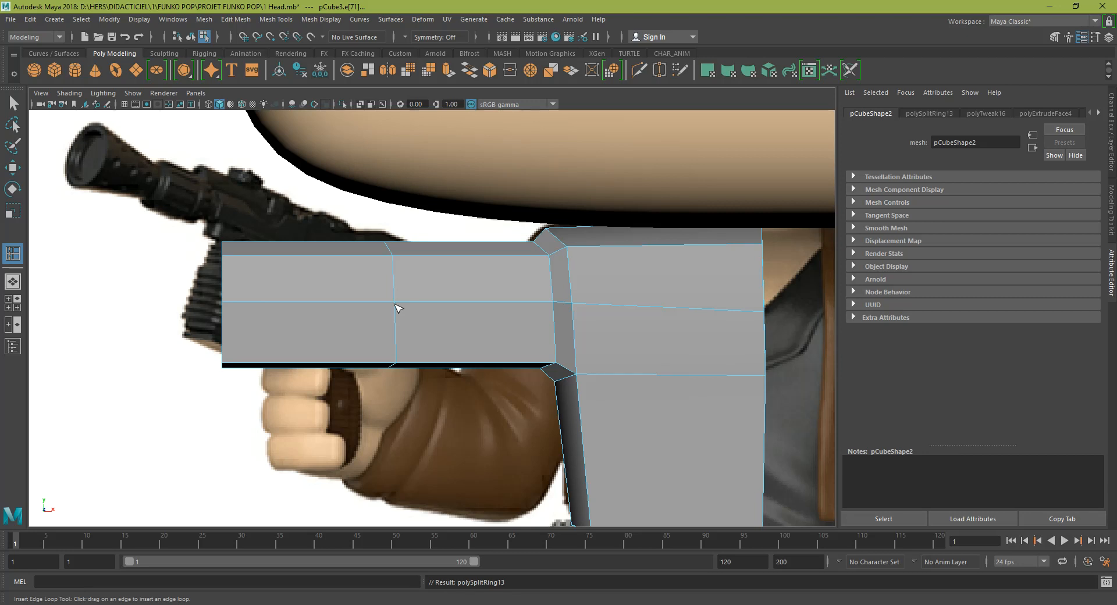
- Straighten the new elbow edge loop into a vertical plane by scaling it flat along the arm
key("t")
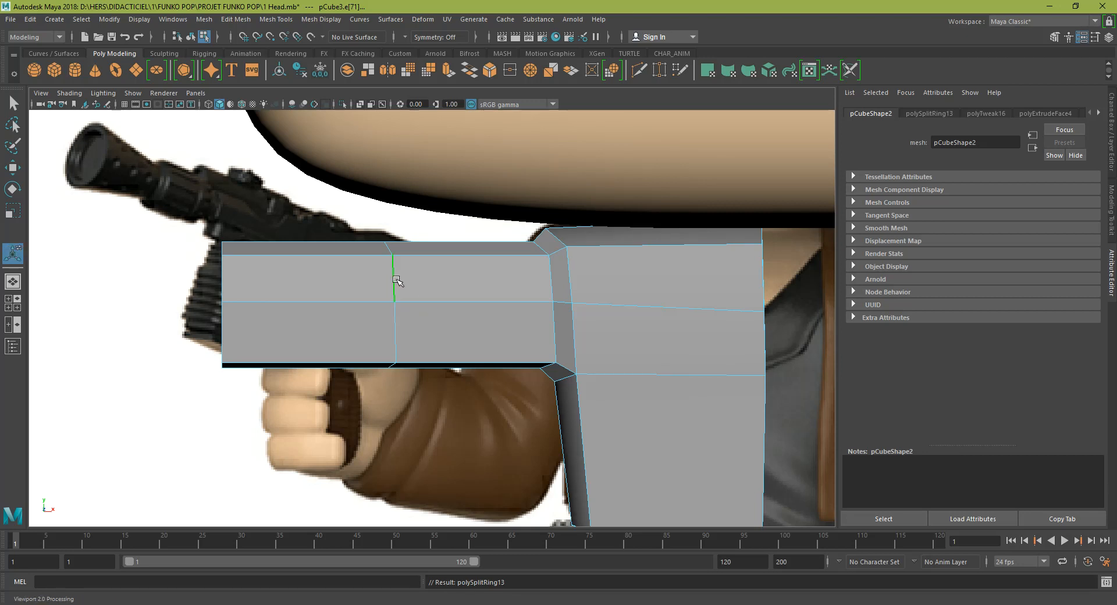
key("r")
left_click_drag(441, 304, 379, 314)
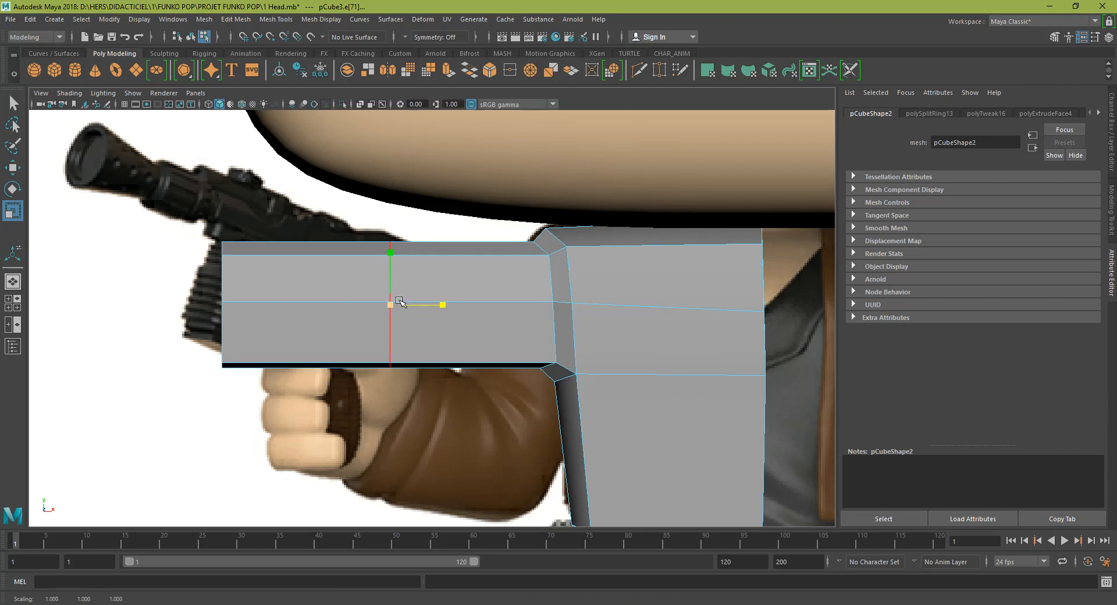
- Lower the middle row of vertices along the arm and shoulder slightly to centre it in the arm's height
right_click_drag(349, 315, 189, 315)
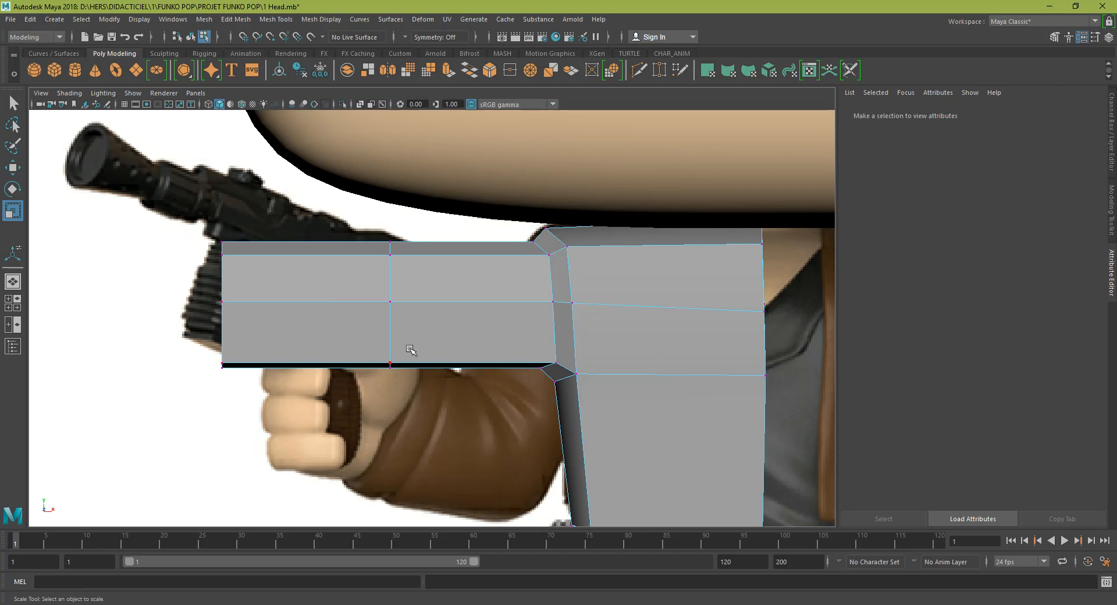
left_click_drag(169, 316, 648, 307)
key("w")
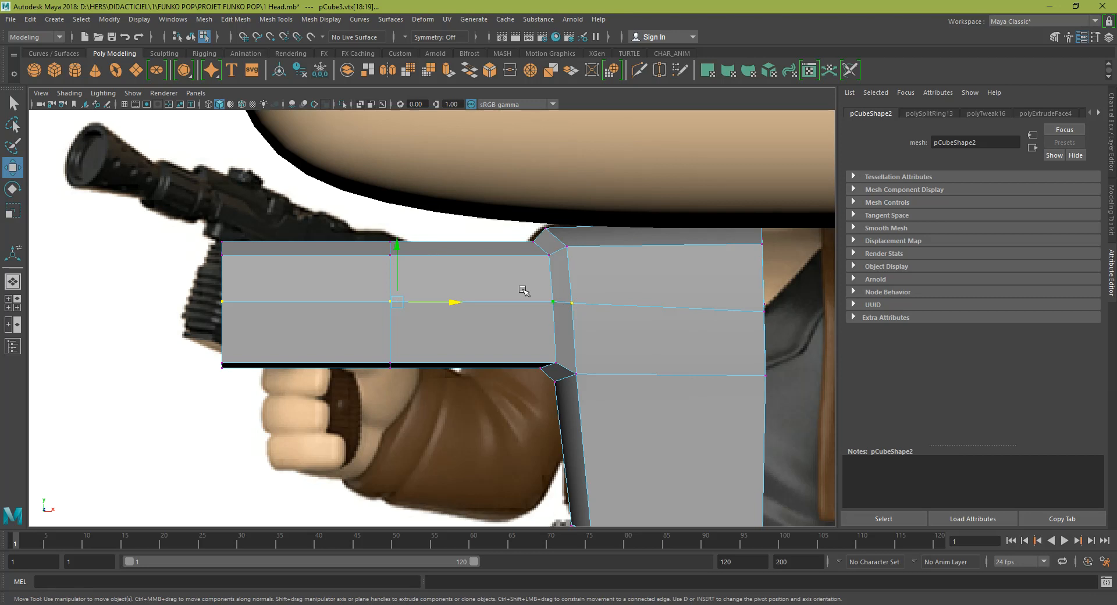
left_click_drag(402, 243, 399, 257)
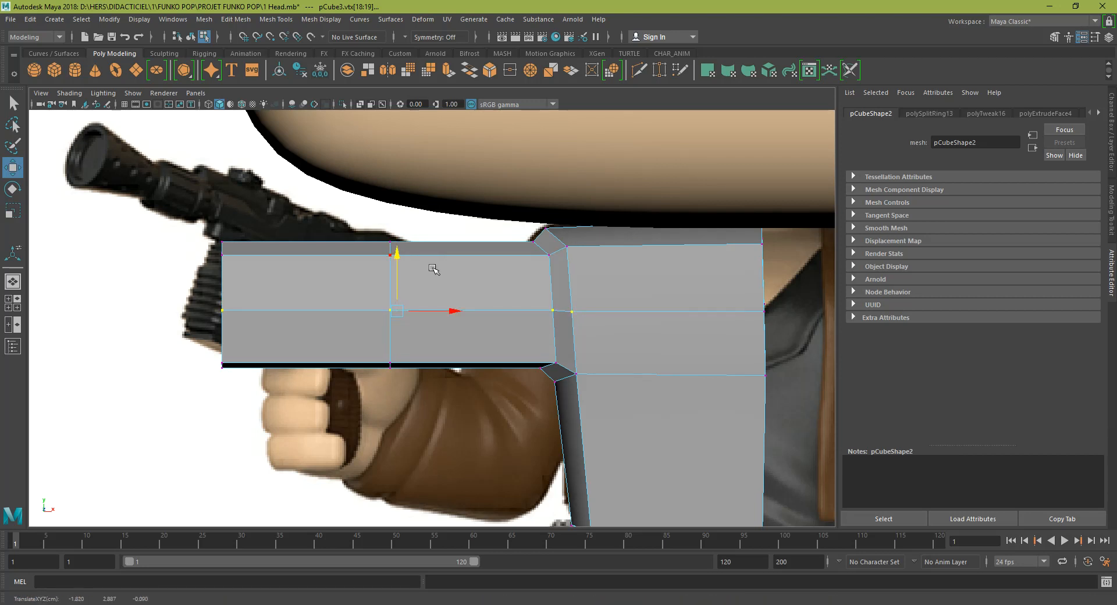
- Raise the two lower corner vertices of the arm's open end slightly to round its outline
key("space")
key("space")
left_click_drag(523, 256, 276, 295, "alt")
left_click(324, 266)
key("f")
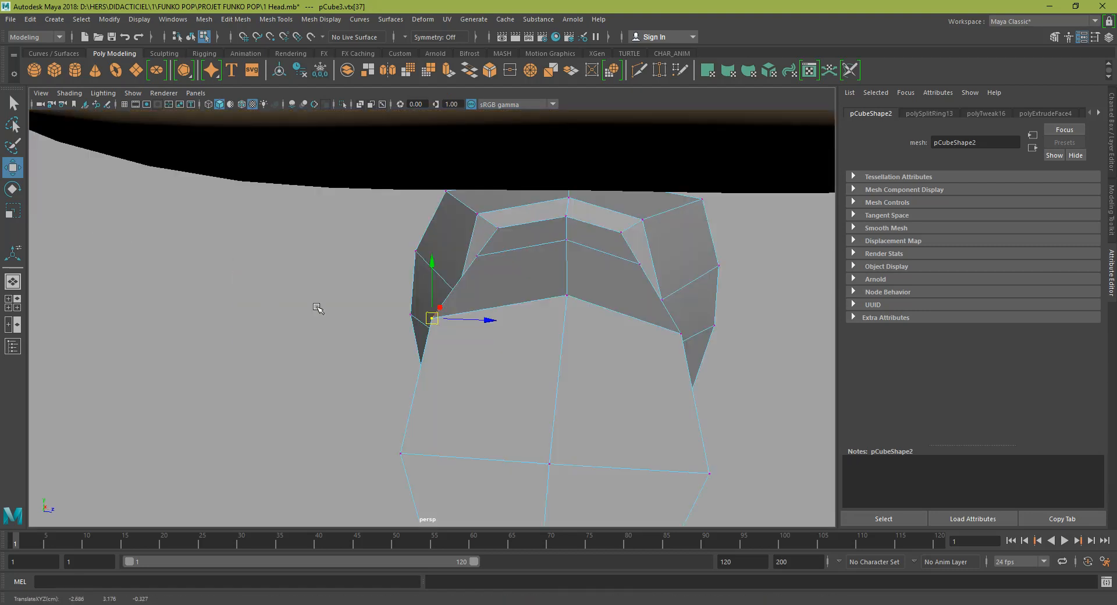
left_click_drag(408, 308, 433, 464, "alt")
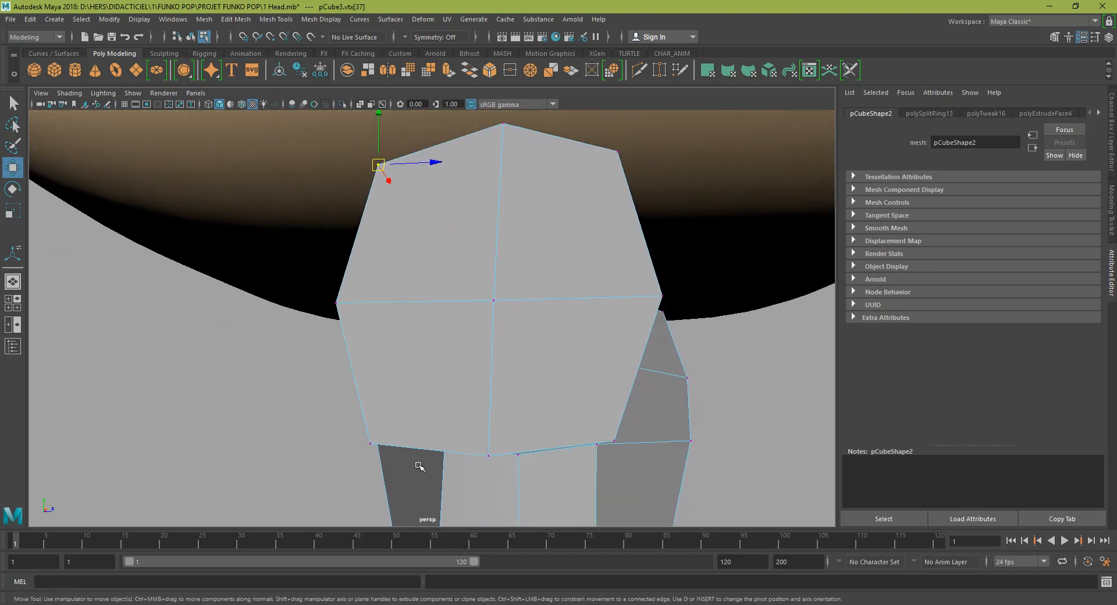
left_click_drag(374, 443, 375, 434)
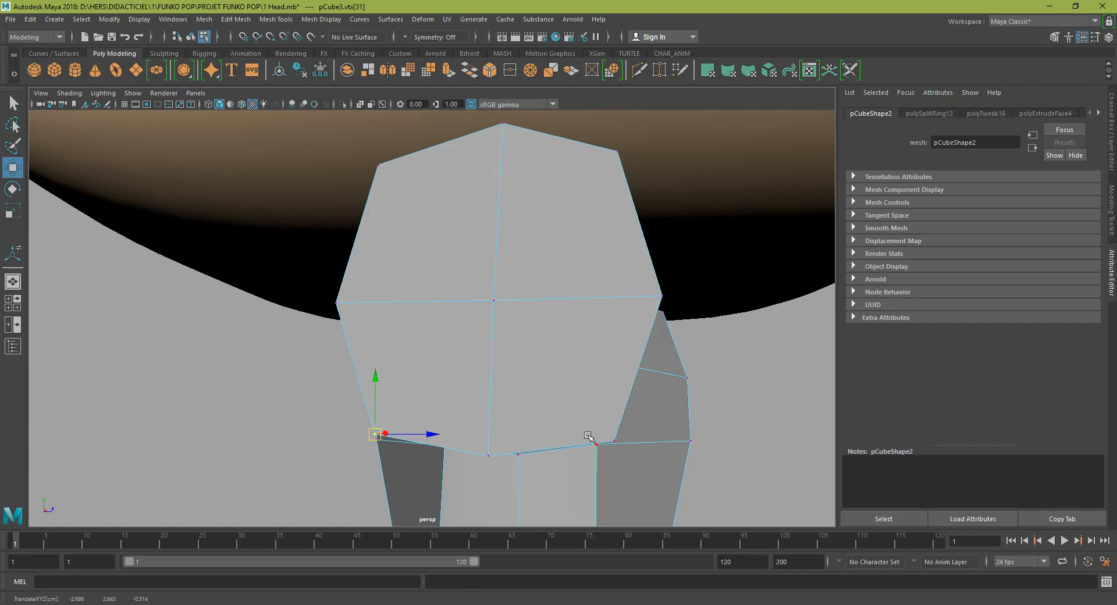
left_click(613, 441)
left_click_drag(615, 438, 623, 412)
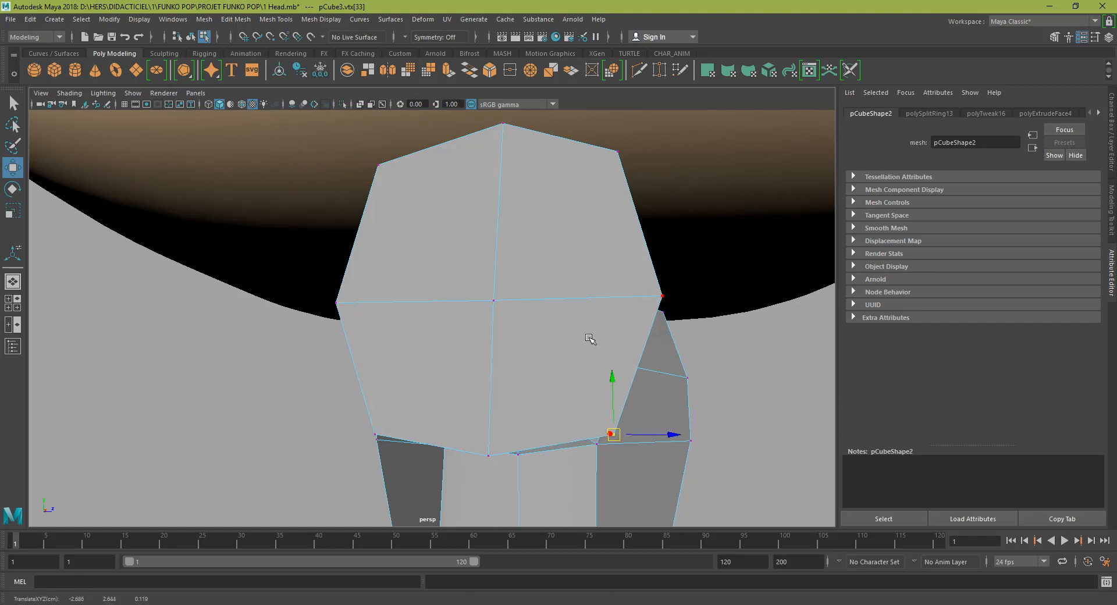
- Bevel the elbow edge loop with 2 segments and a fraction of 0.138
key("space")
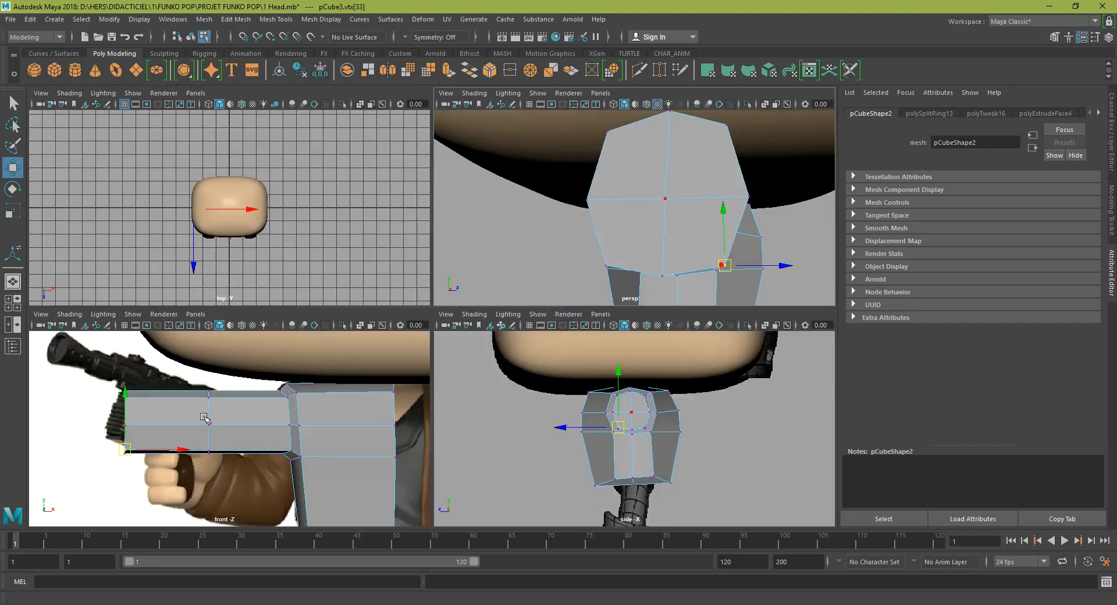
key("space")
right_click_drag(381, 254, 377, 228)
left_click(391, 250)
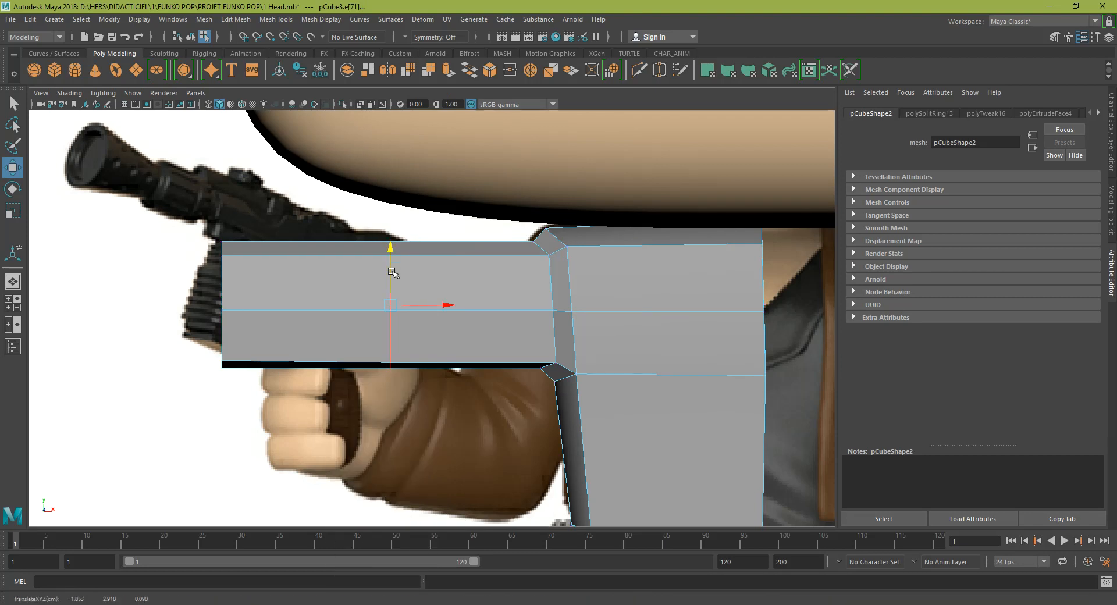
key("q")
right_click_drag(392, 274, 442, 273, "shift")
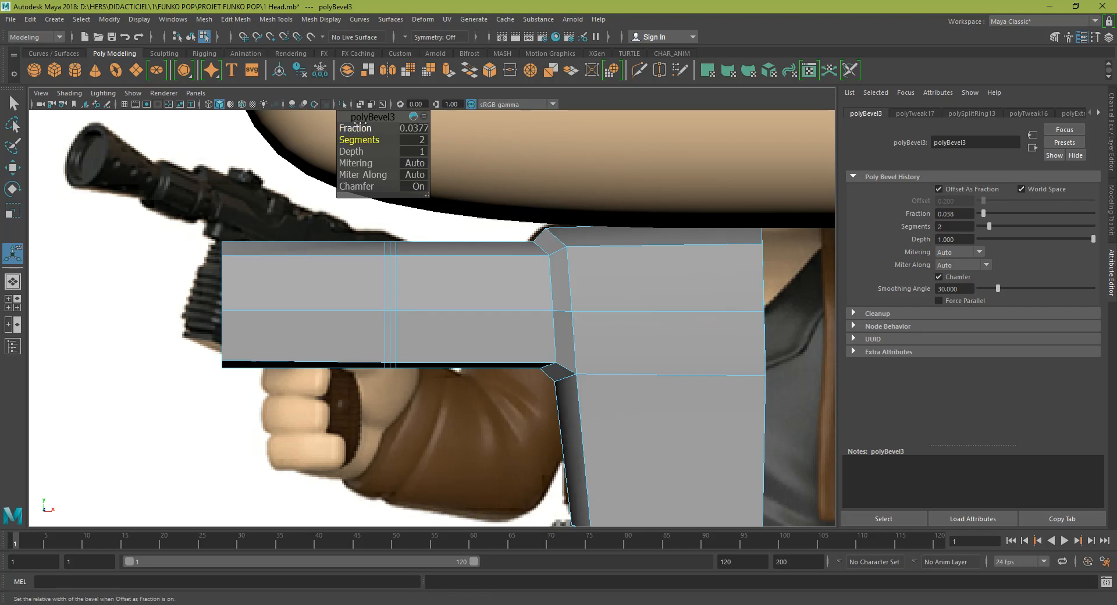
mouse_move(356, 126)
left_mouse_down()
mouse_move(407, 127)
mouse_move(375, 127)
left_mouse_up()
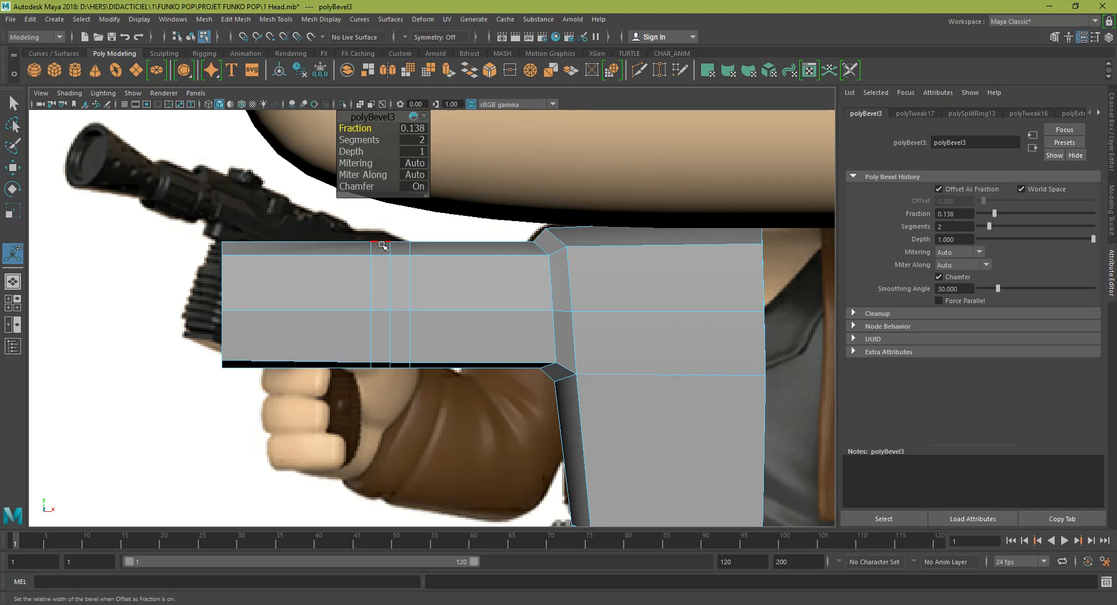
- Scale the middle elbow edge loop down slightly to pinch the arm at the elbow
left_click(390, 274)
key("r")
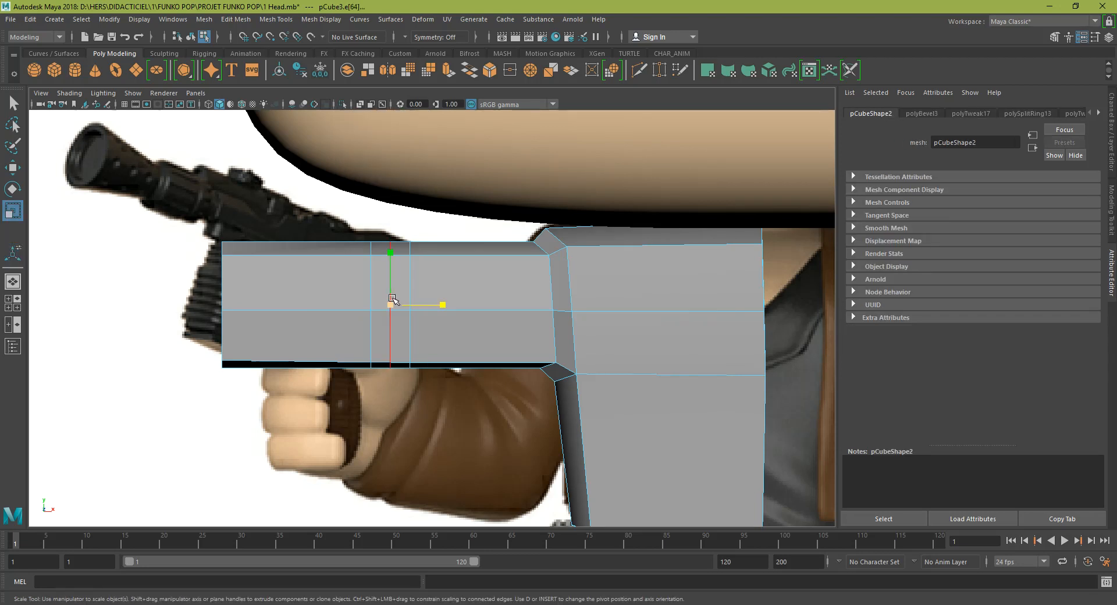
left_click_drag(388, 304, 381, 306)
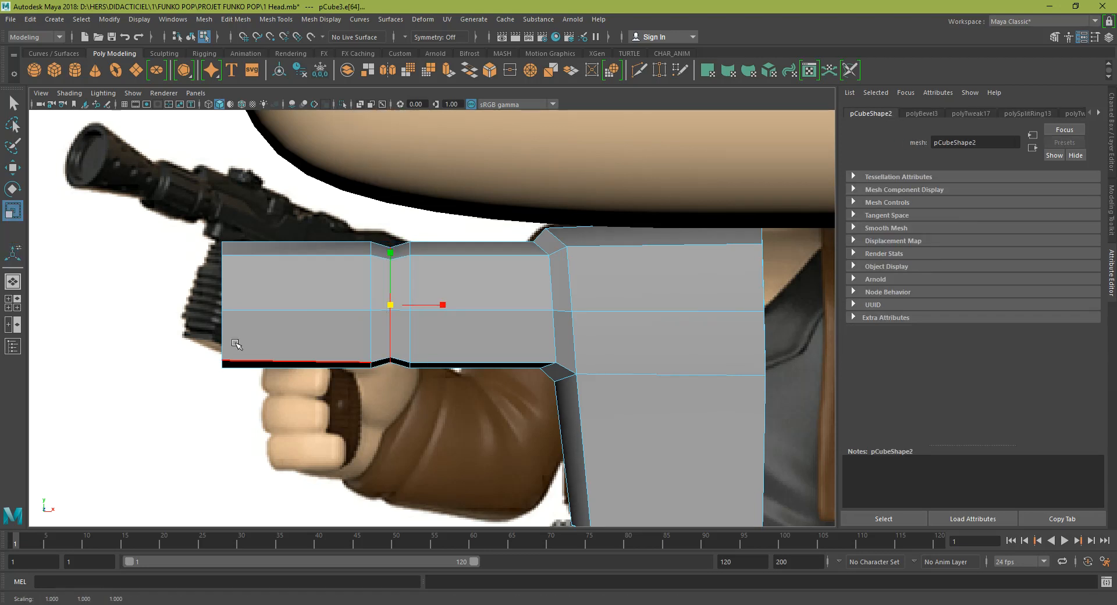
- Insert an edge loop around the arm close to its open end
left_click(240, 305)
right_click(240, 303, "shift")
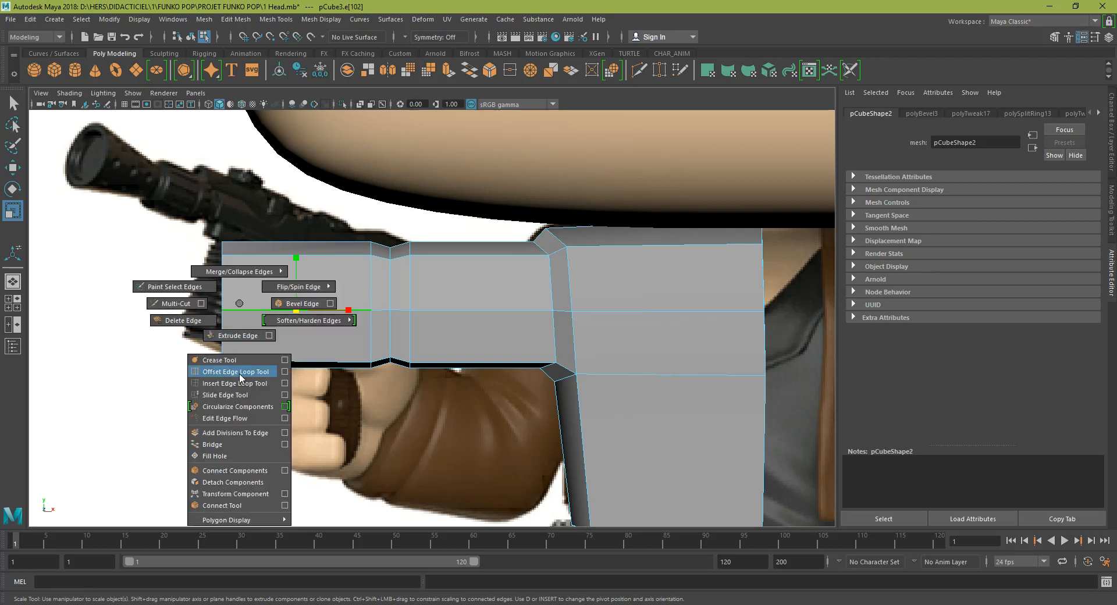
left_click(235, 383)
left_click_drag(239, 309, 227, 312)
key("space")
key("space")
left_click_drag(527, 282, 337, 332, "alt")
right_click_drag(623, 293, 563, 289, "alt")
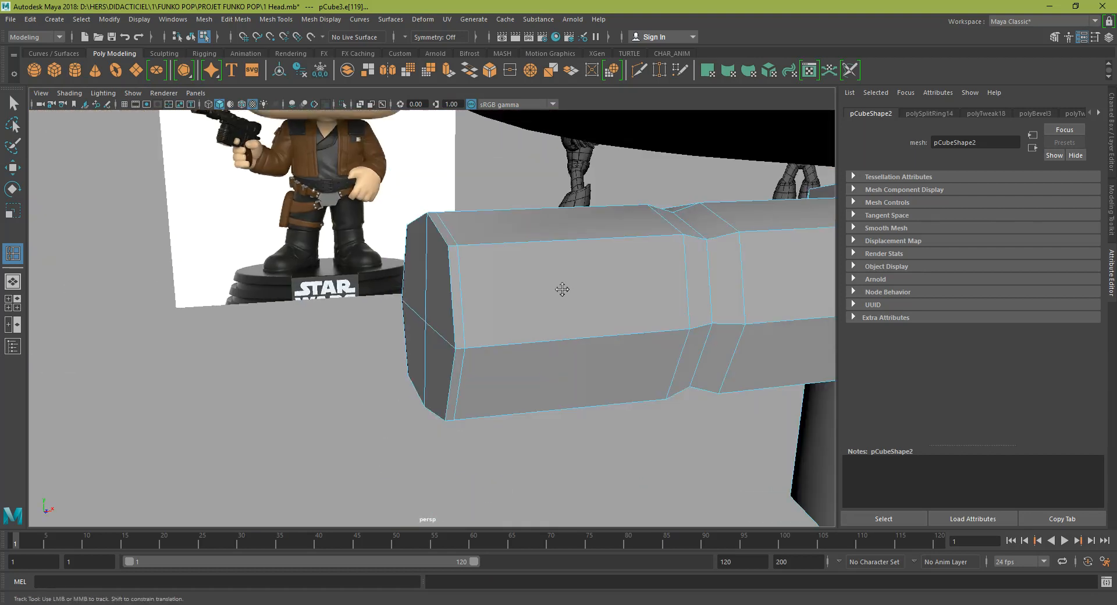
- Insert a vertical edge loop around the torso half between the shoulder and the centre line, and display the mesh smoothed
left_click_drag(562, 290, 529, 267, "alt")
right_click_drag(529, 267, 204, 249, "alt")
left_click_drag(204, 248, 400, 276, "alt")
left_click_drag(643, 362, 635, 233, "alt")
left_click_drag(656, 322, 650, 360)
key("r")
key("w")
key("3")
key("space")
key("space")
scroll(362, 344, "up", 5)
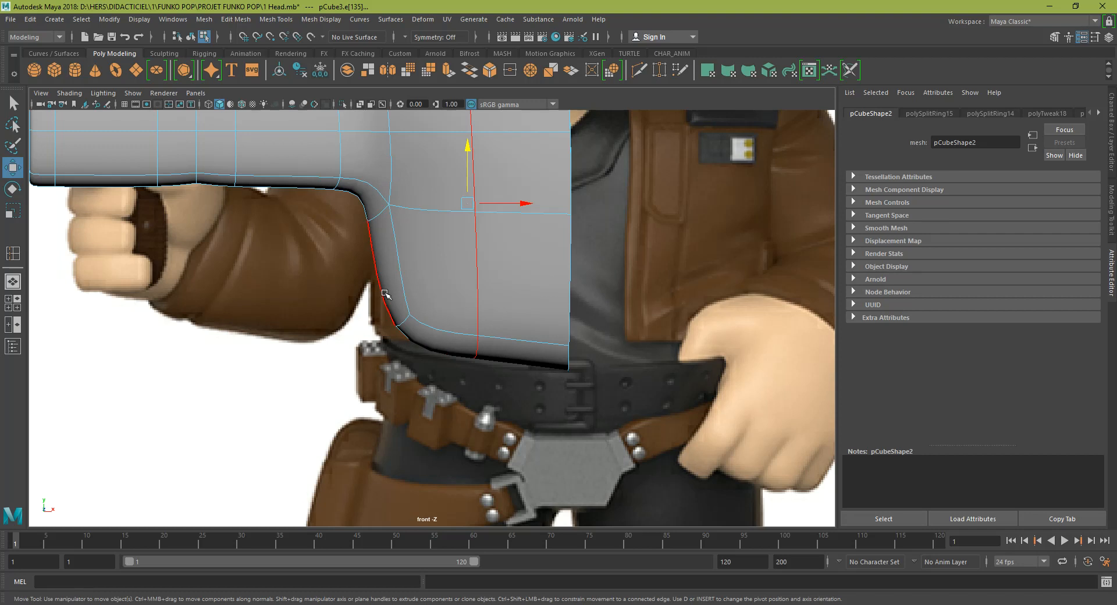
key("space")
key("space")
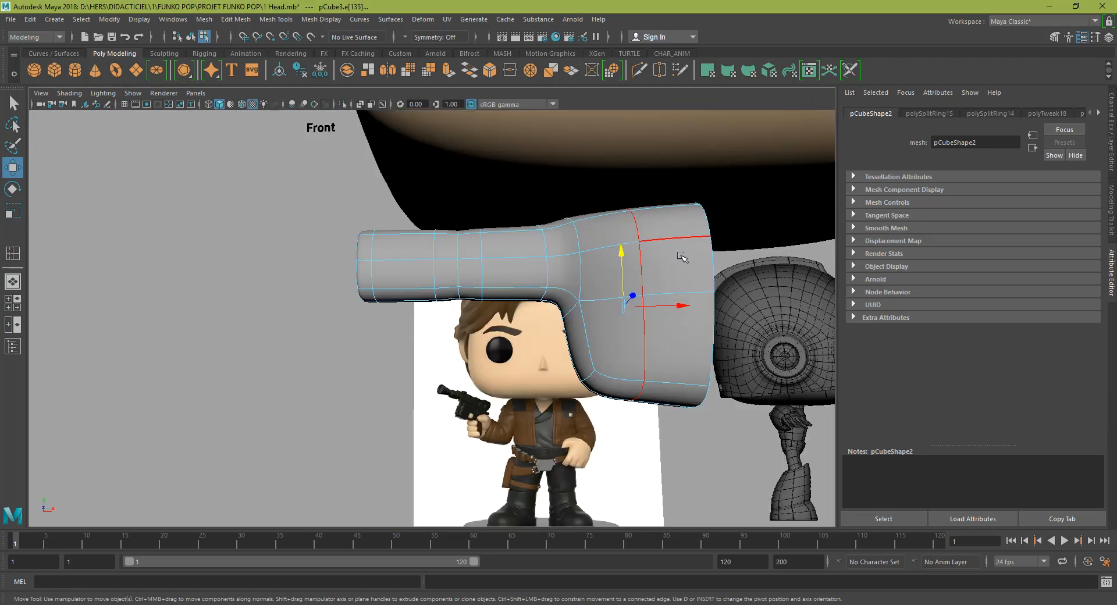
- Delete the four faces on the underside of the torso
left_click_drag(627, 294, 624, 259, "alt")
right_click_drag(620, 278, 614, 318)
left_click(606, 331)
left_click(678, 340, "shift")
key("ctrl+z")
left_click(665, 354)
left_click(625, 352, "shift")
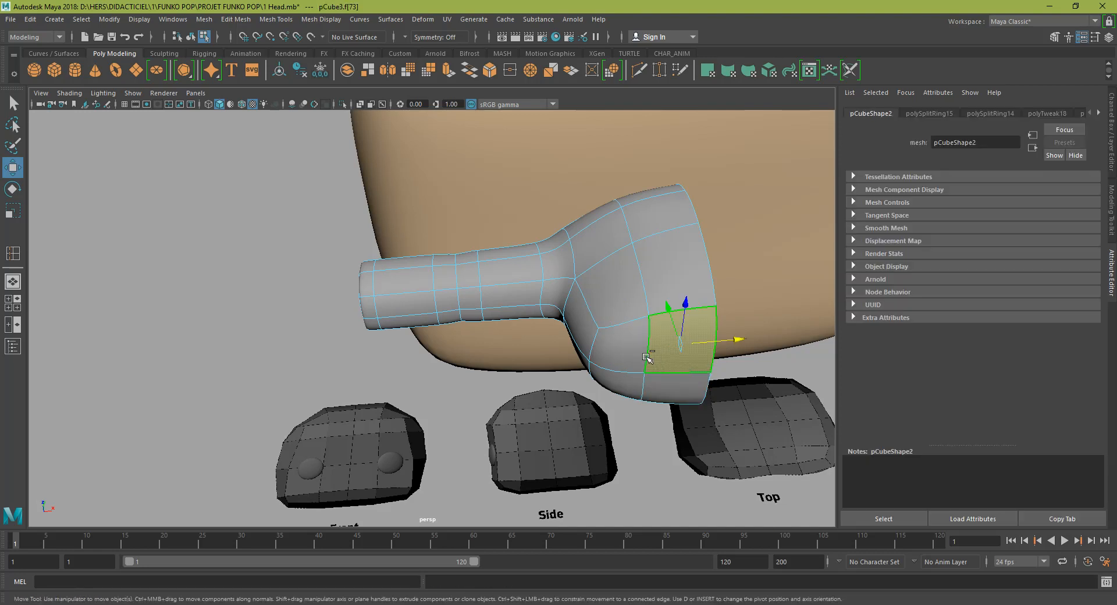
left_click(626, 384, "shift")
left_click(671, 385, "shift")
key("Delete")
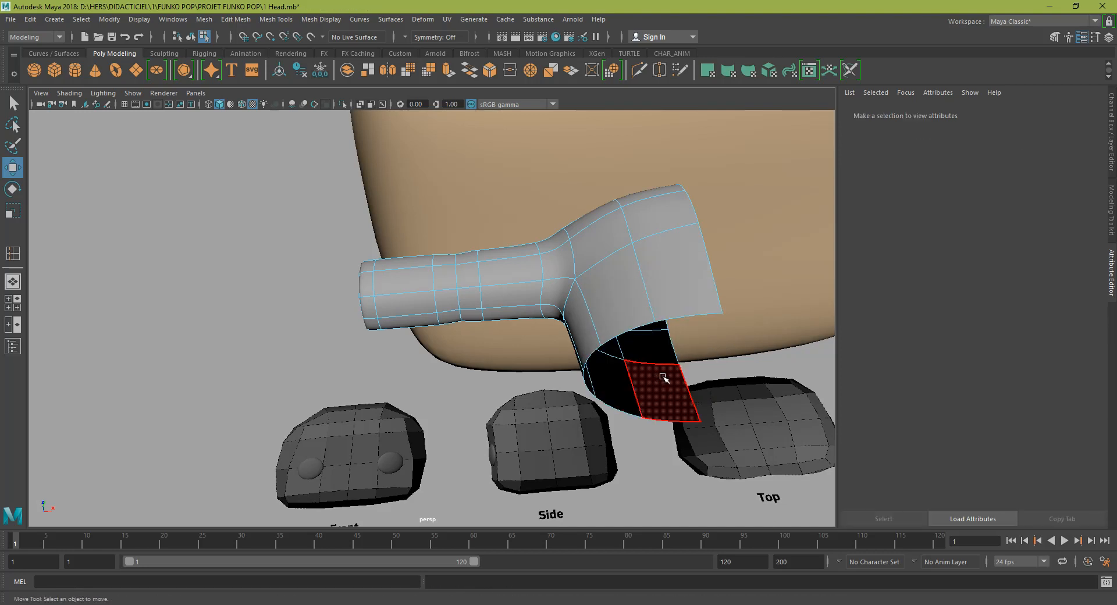
- Insert an edge loop around the arm just before the shoulder on the unsmoothed mesh, and restore the smooth preview
left_click_drag(585, 250, 600, 317, "alt")
scroll(600, 276, "up", 4)
left_click_drag(600, 274, 561, 274, "alt")
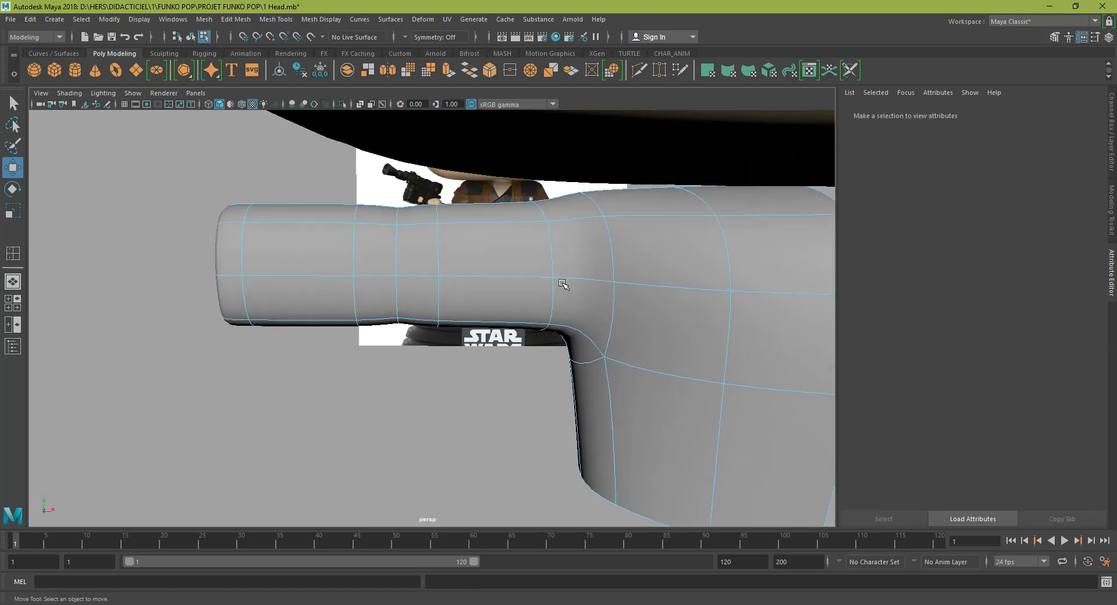
key("1")
key("F10")
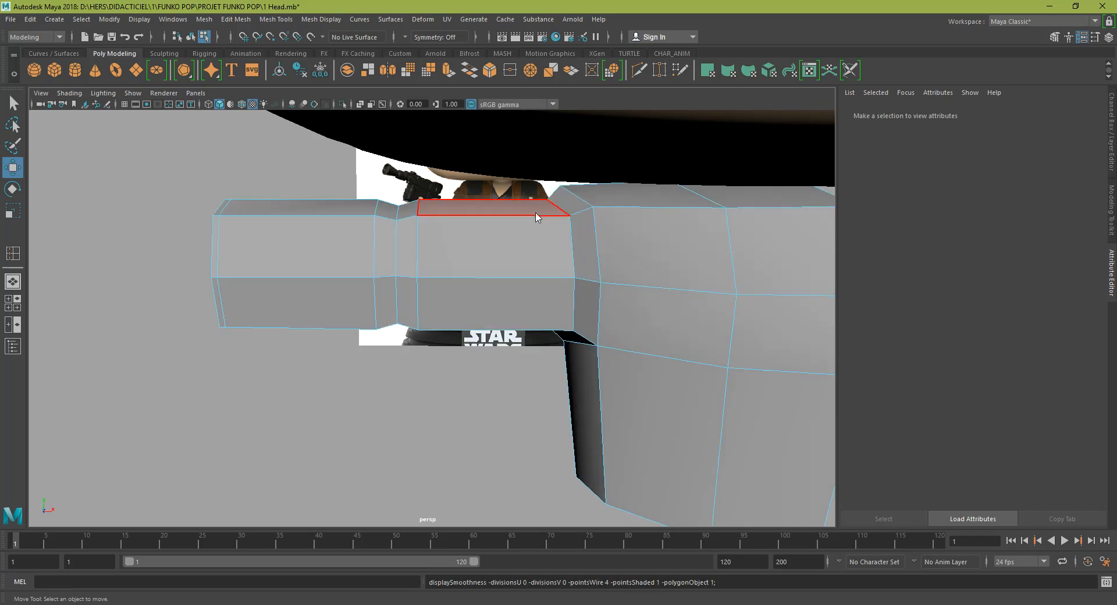
left_click(545, 217)
right_click_drag(544, 215, 552, 295, "shift")
left_click(551, 219)
left_click_drag(686, 306, 576, 264, "alt")
key("3")
- Flatten the torso's open bottom border and lower it slightly
key("w")
right_click_drag(599, 245, 651, 228)
scroll(526, 326, "down", 7)
left_click(342, 426)
left_click_drag(342, 429, 362, 402, "alt")
left_click(481, 352)
scroll(481, 351, "up", 5)
middle_click_drag(481, 352, 464, 295, "alt")
right_click_drag(464, 295, 484, 248)
left_click(492, 356)
left_click_drag(739, 124, 490, 282, "ctrl")
left_click_drag(736, 298, 686, 301, "alt")
key("r")
key("w")
left_click_drag(508, 307, 508, 315)
- Mirror the torso half across the world X axis in the positive direction, merging the border vertices
right_click_drag(520, 273, 552, 256)
left_click_drag(552, 256, 487, 277, "alt")
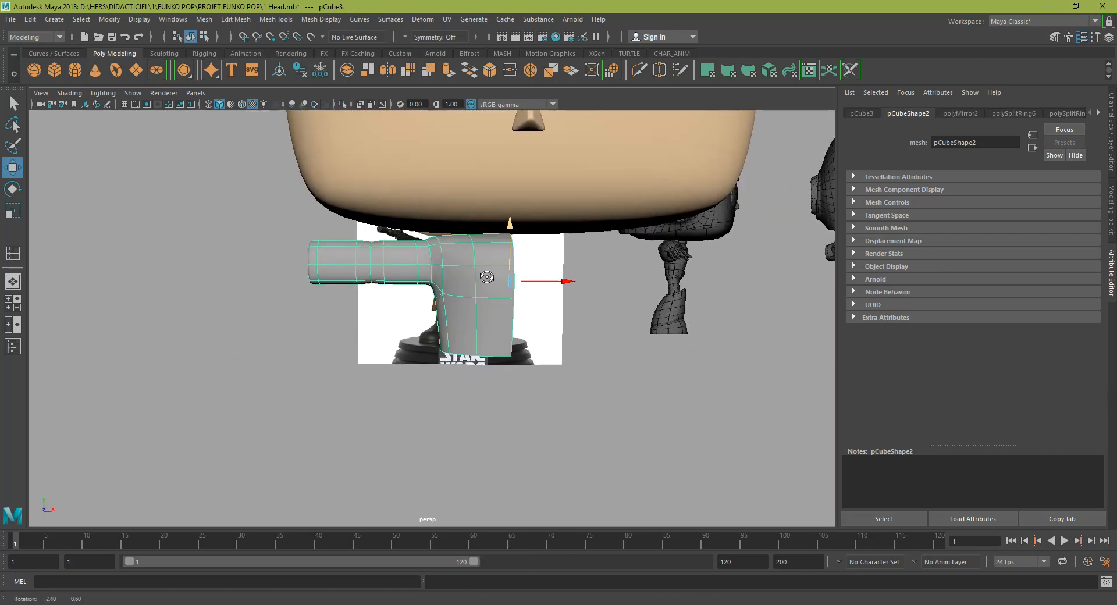
right_click_drag(488, 276, 485, 403, "shift")
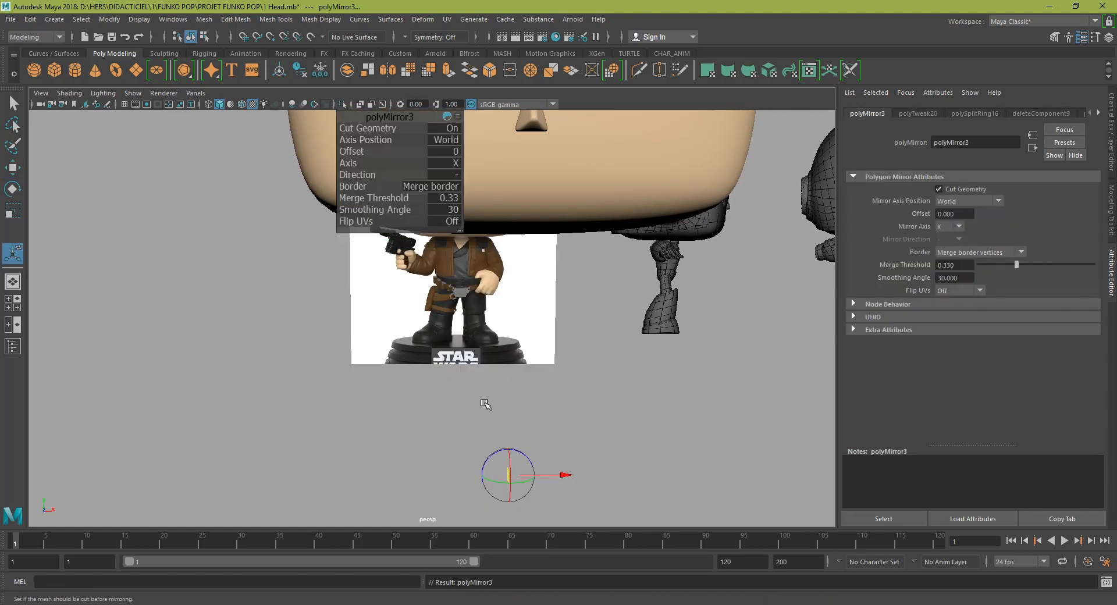
left_click(454, 165)
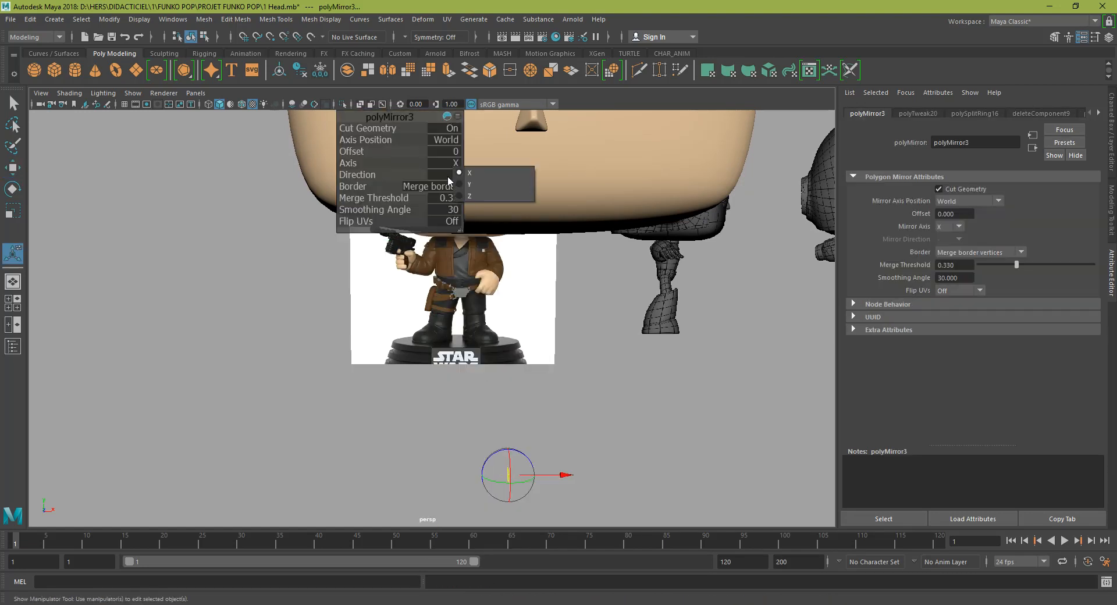
left_click(477, 185)
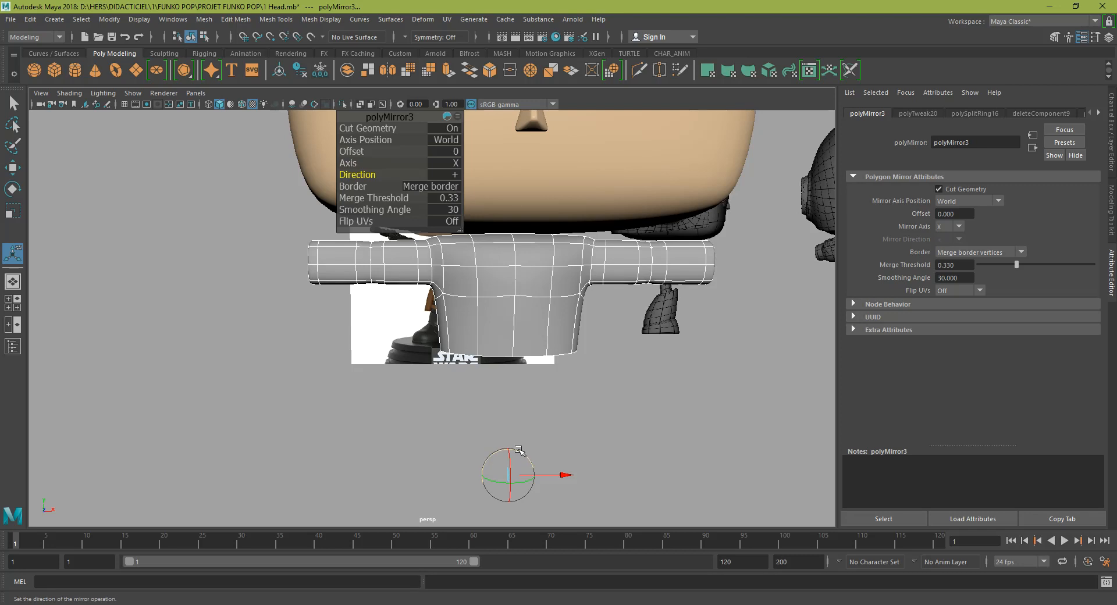
- Compare the mirrored torso's proportions with the front reference image in wireframe display
key("space")
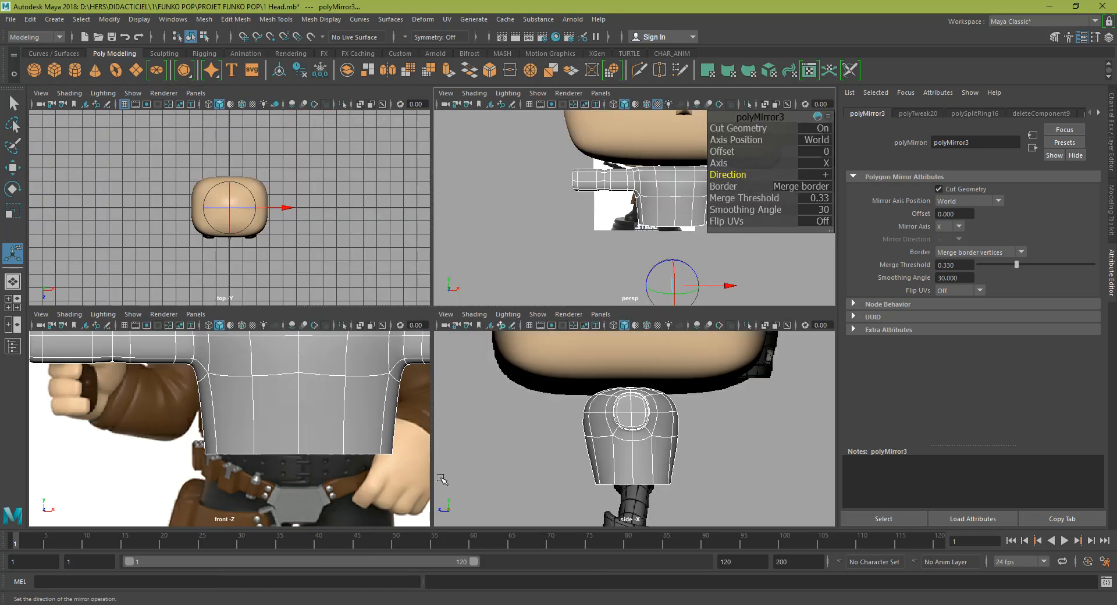
key("space")
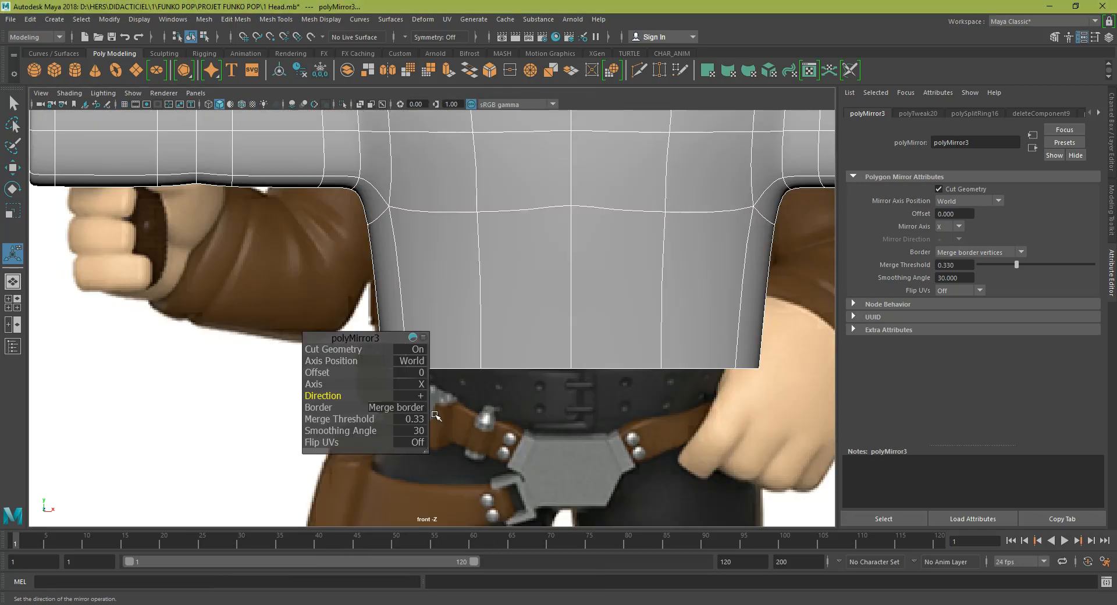
key("4")
scroll(435, 414, "down", 3)
scroll(526, 306, "down", 3)
scroll(550, 280, "up", 2)
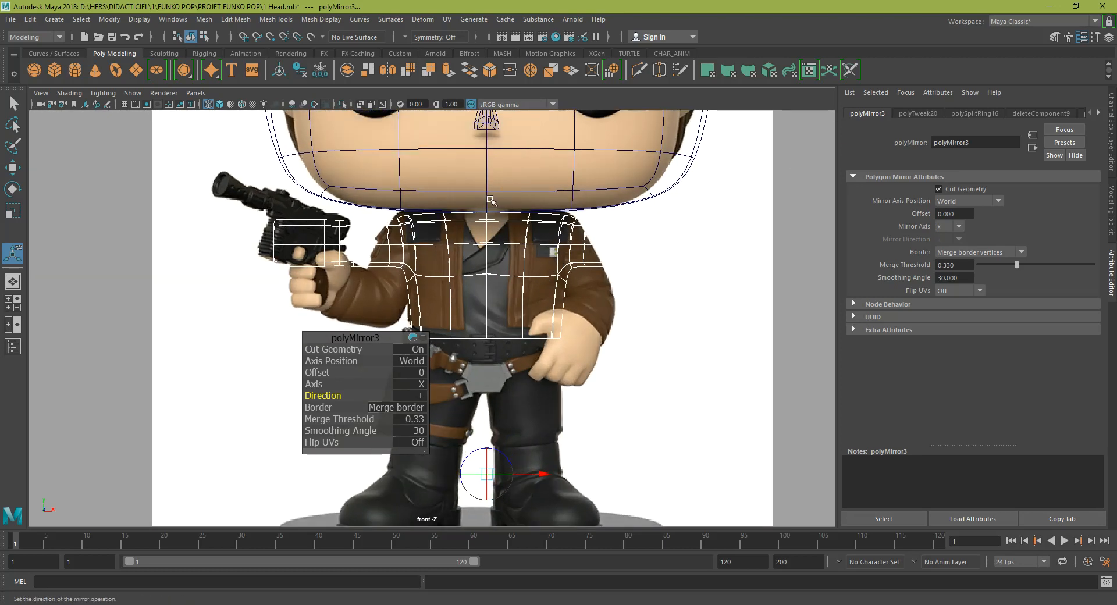
key("space")
key("space")
- Assign a new Arnold aiStandardSurface material to the mirrored torso
right_click_drag(560, 269, 599, 259)
left_click(550, 278)
left_click_drag(540, 285, 463, 282, "alt")
scroll(401, 221, "up", 4)
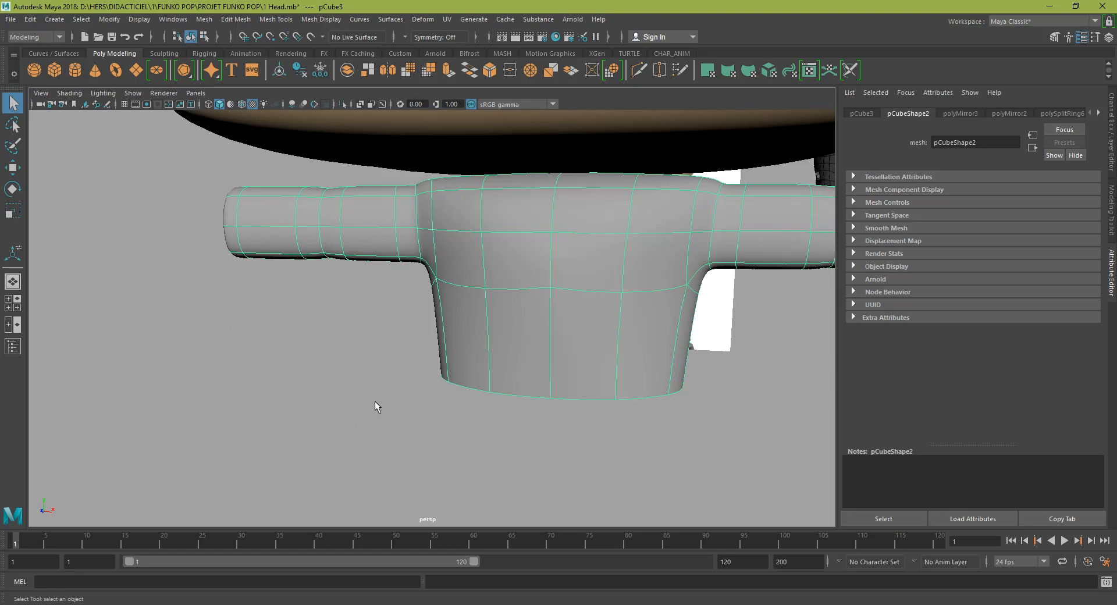
left_click_drag(349, 315, 400, 299, "alt")
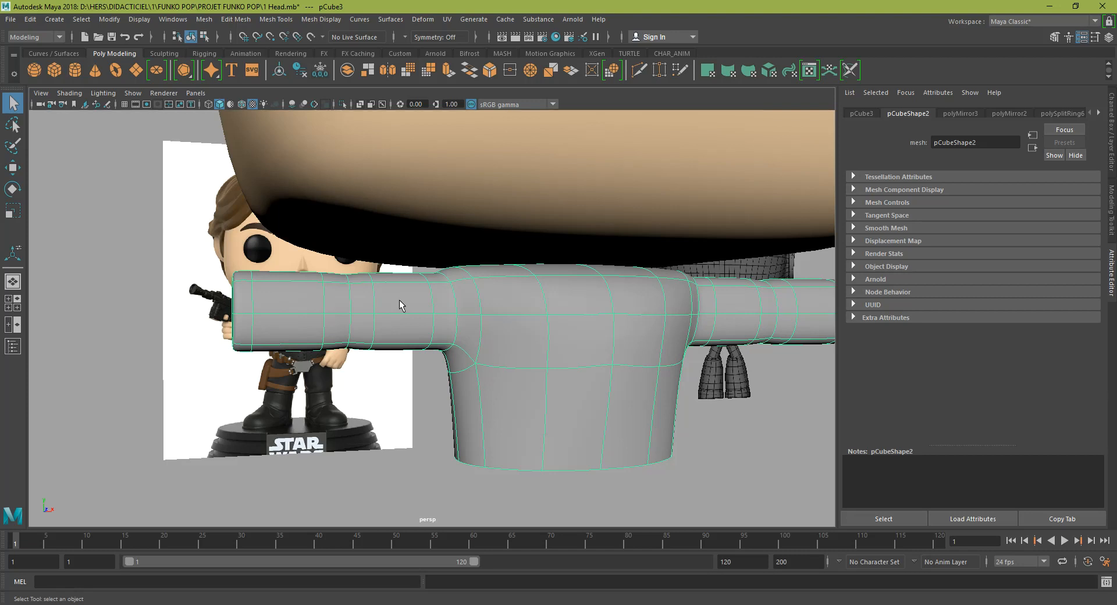
scroll(400, 299, "down", 3)
left_click_drag(400, 298, 485, 297, "alt")
scroll(491, 352, "up", 3)
right_click_drag(507, 281, 499, 580)
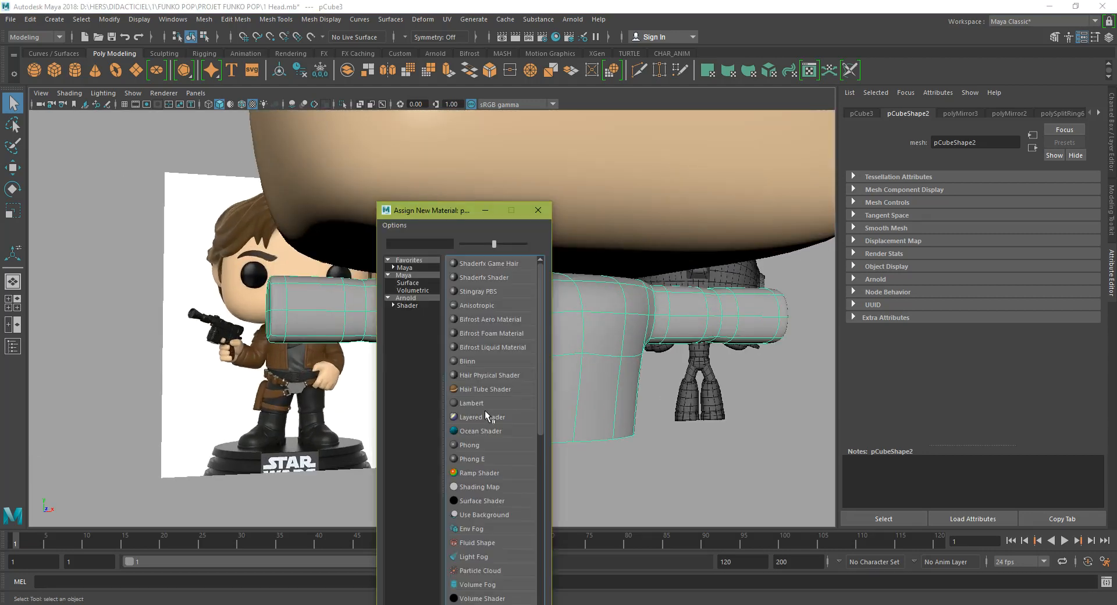
left_click(409, 305)
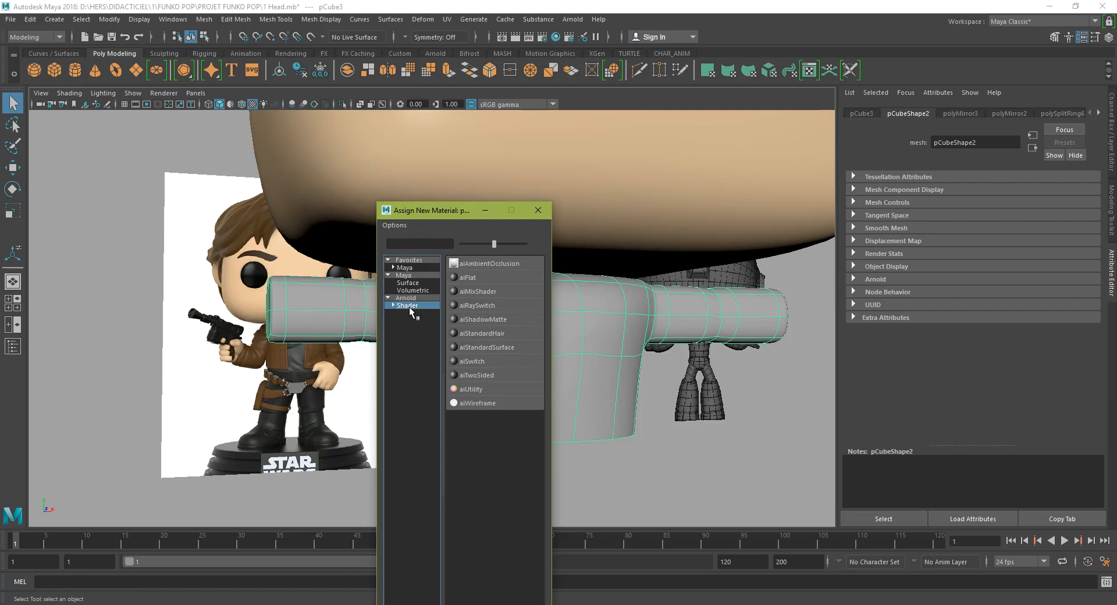
left_click(509, 347)
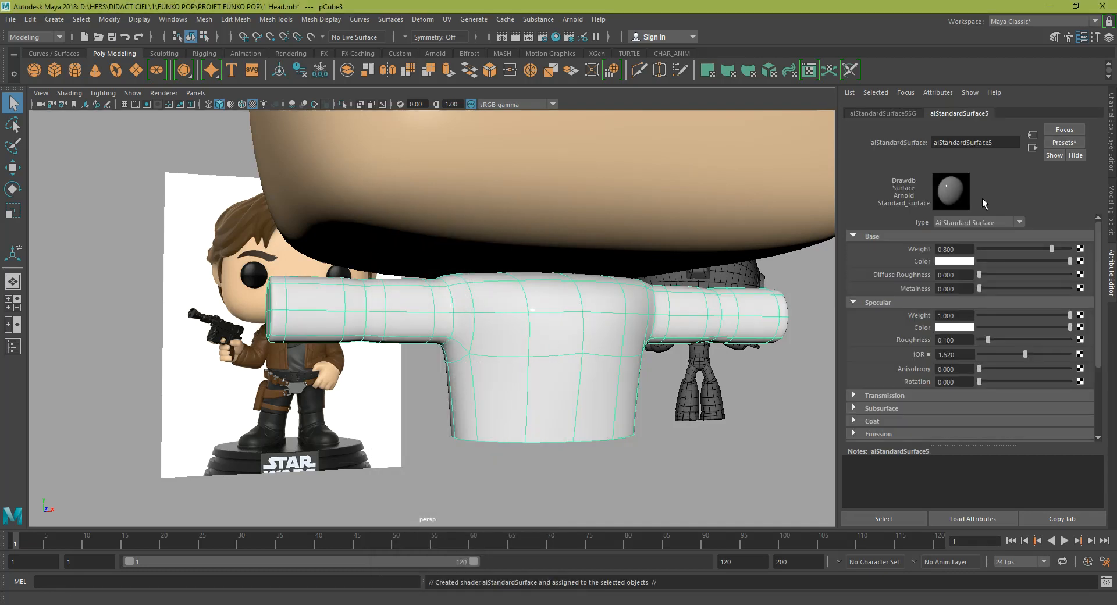
- Sample the brown of the reference jacket as the material's base colour and rename the material VESTE
left_click(963, 261)
left_click(899, 238)
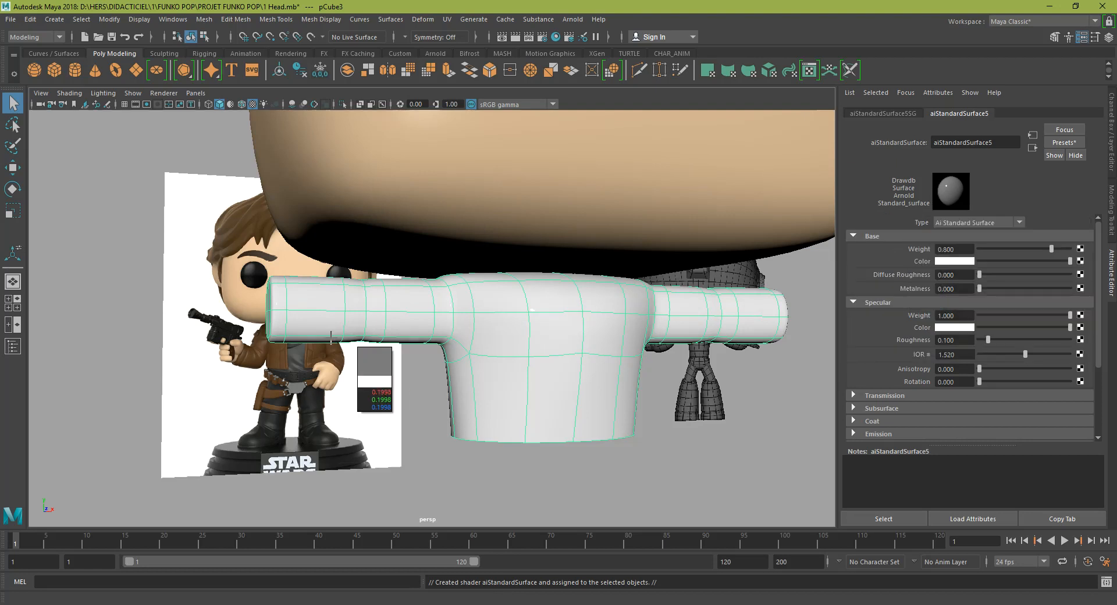
left_click(276, 377)
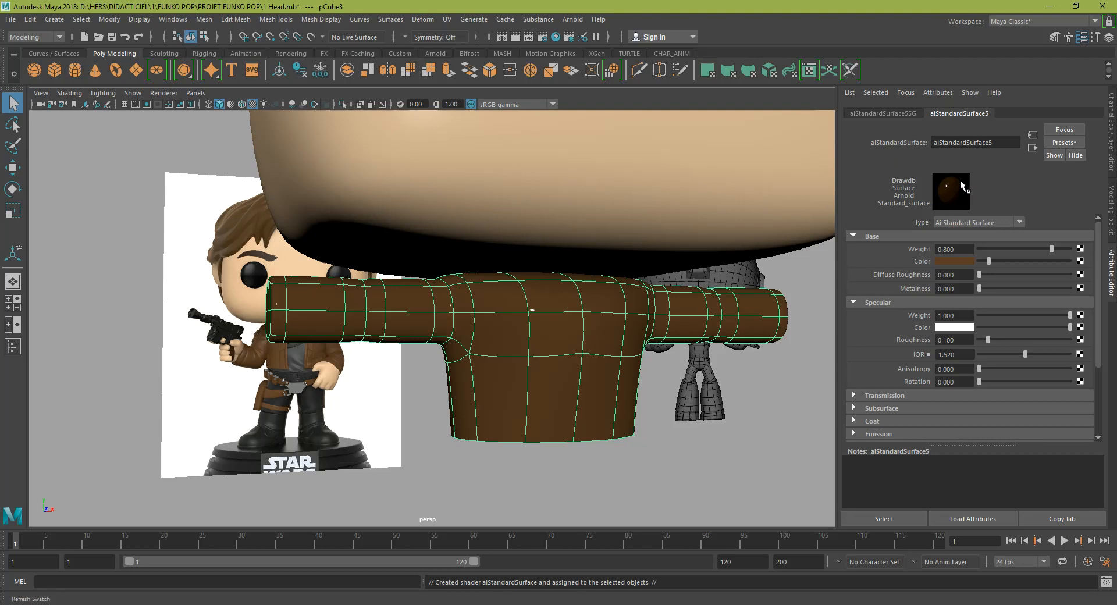
double_click(998, 143)
type("VESTE")
key("Return")
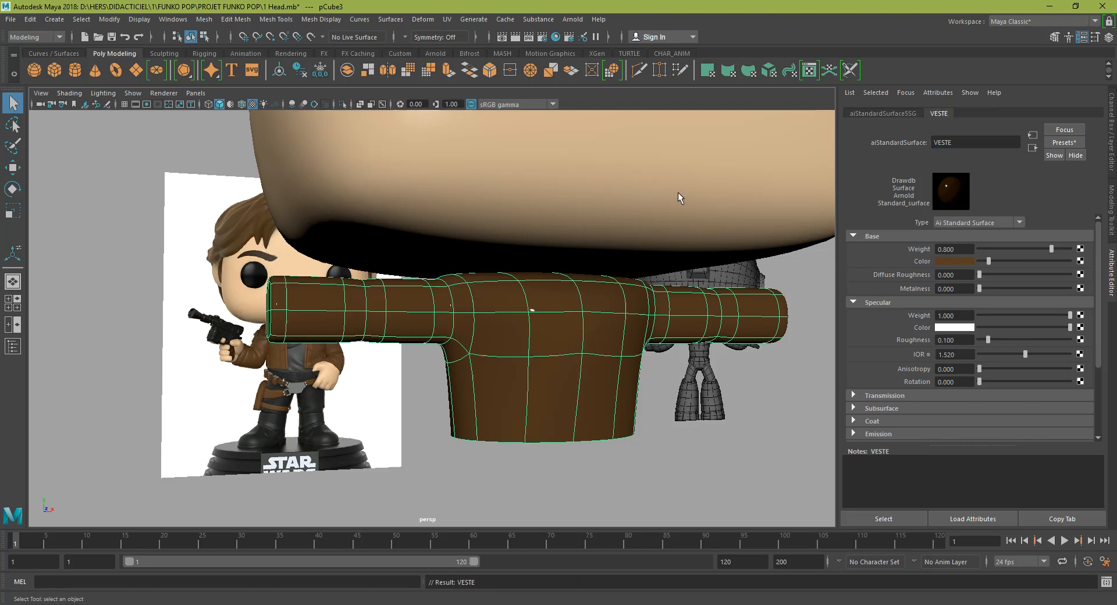
key("w")
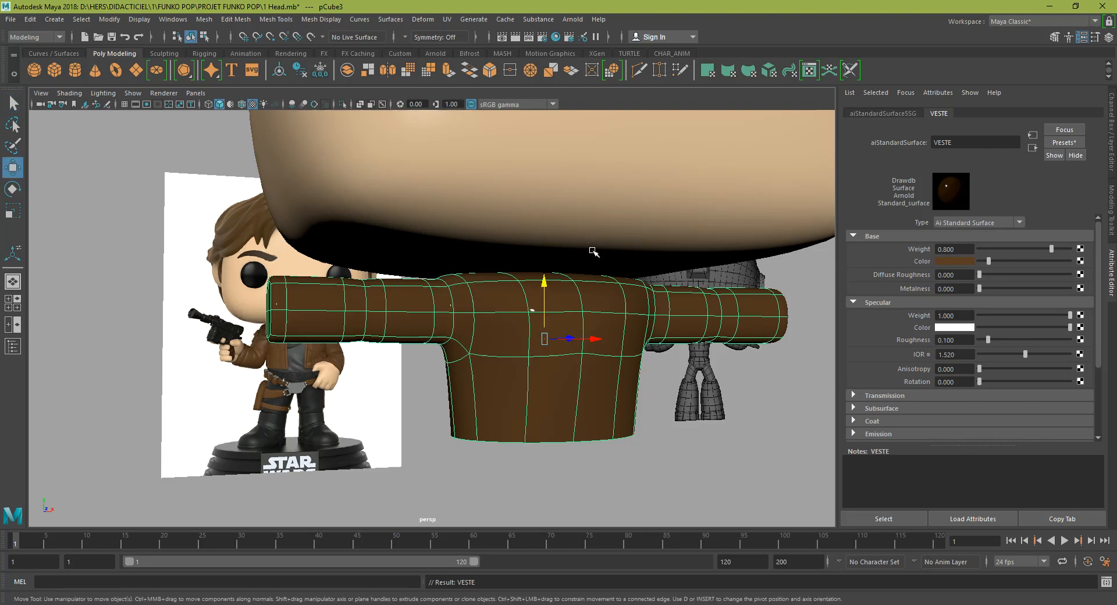
- Set the VESTE material's specular weight to 0 and its roughness to 0.935
mouse_move(994, 338)
left_mouse_down()
mouse_move(1047, 348)
mouse_move(989, 344)
left_mouse_up()
left_click(669, 447)
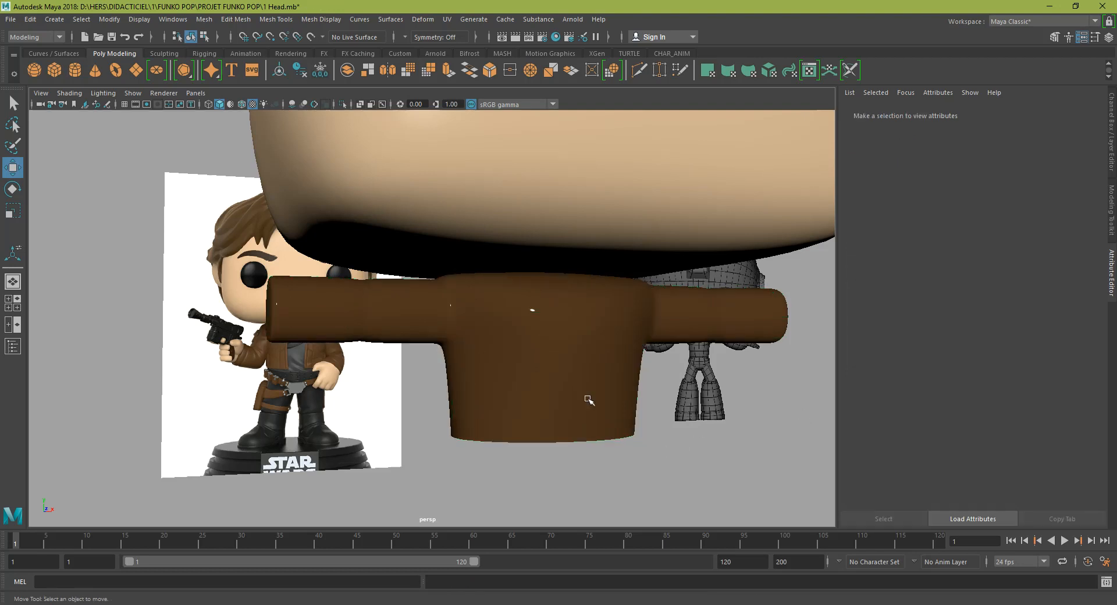
left_click(615, 406)
left_click(1104, 114)
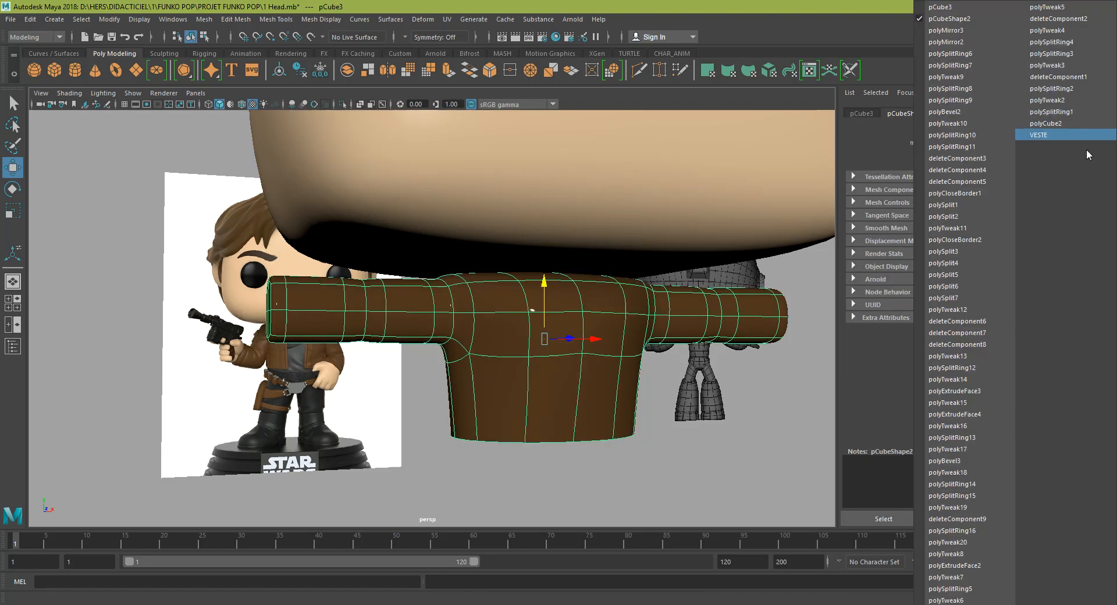
left_click(1067, 138)
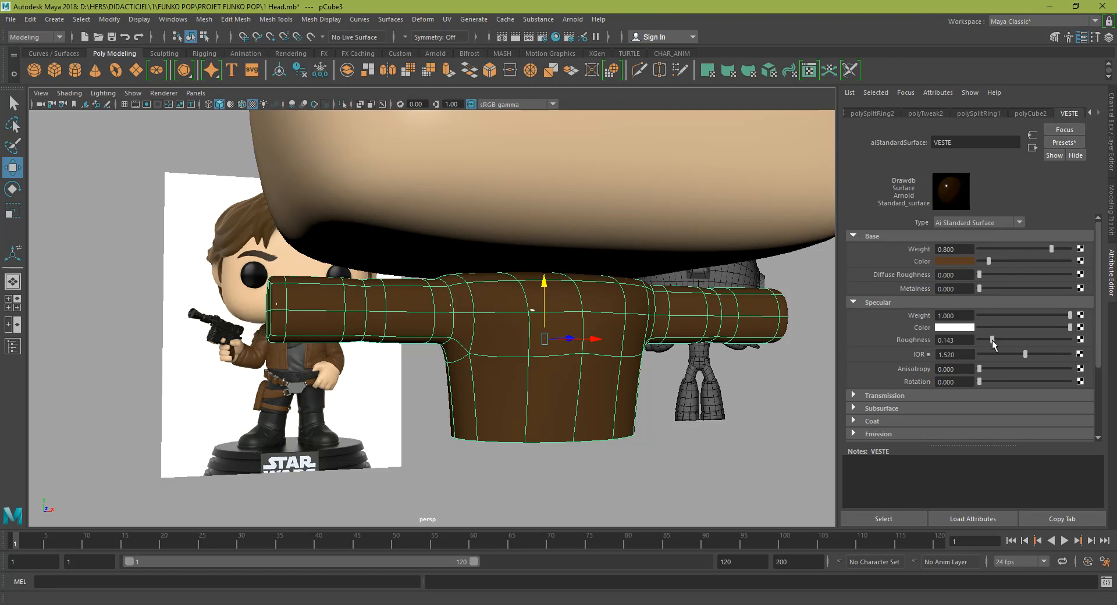
left_click_drag(1060, 344, 944, 327)
left_click(1051, 340)
left_click_drag(527, 313, 558, 373, "alt")
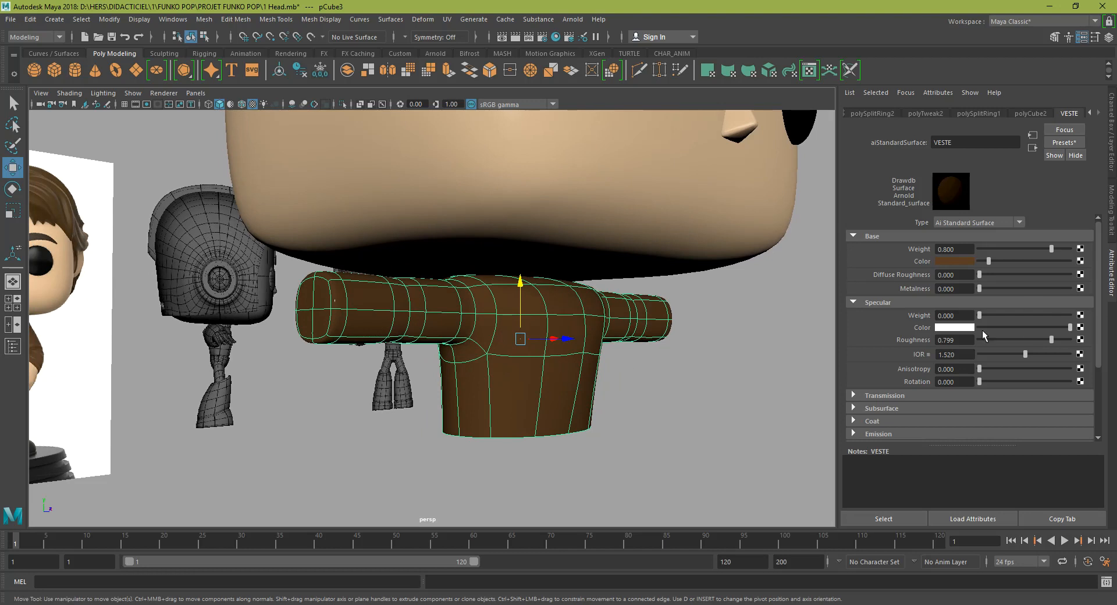
left_click_drag(1051, 337, 1022, 348)
- Delete the torso mesh's construction history
left_click(530, 456)
left_click(530, 431)
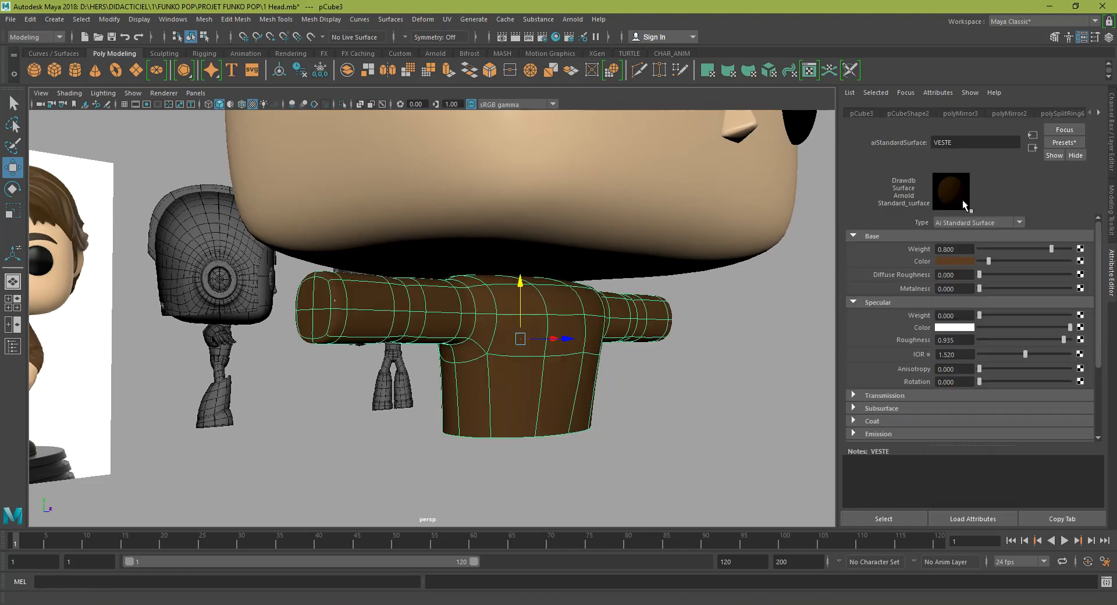
left_click(1100, 114)
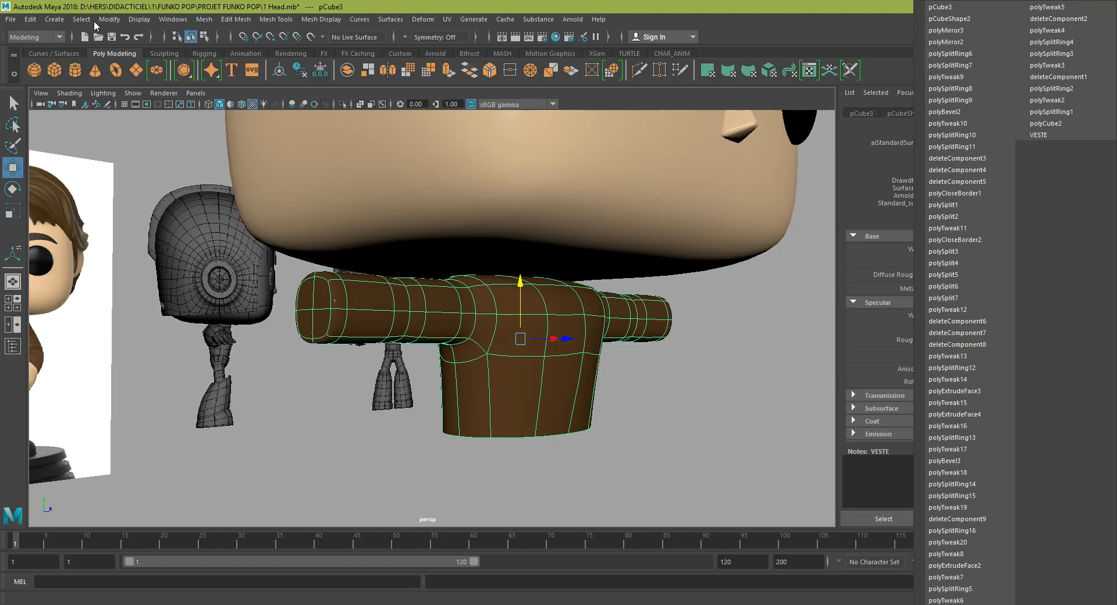
left_click(29, 22)
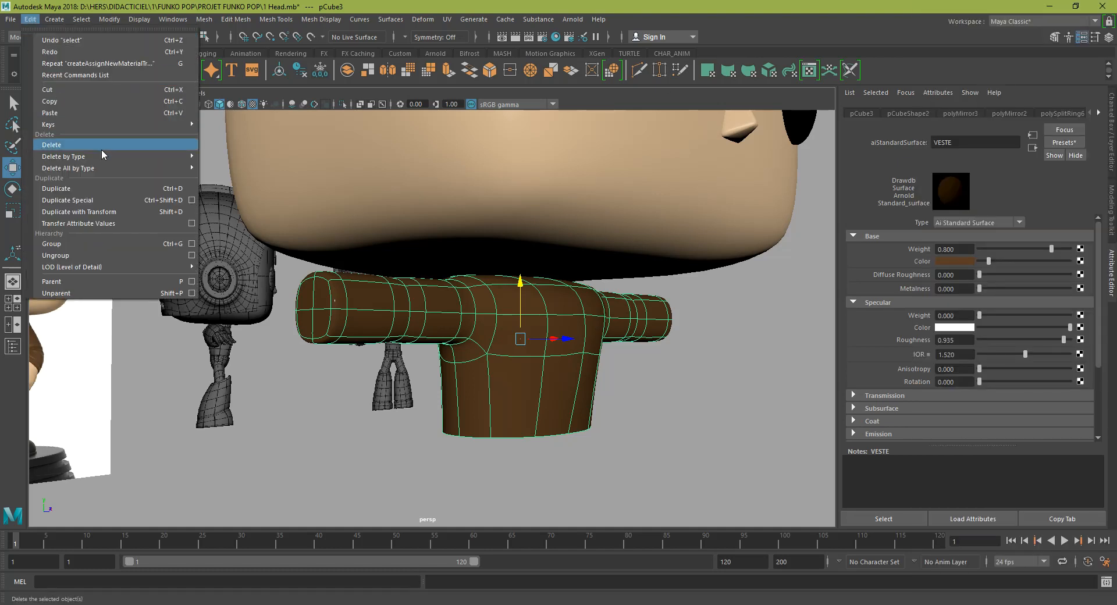
mouse_move(105, 156)
left_click(221, 168)
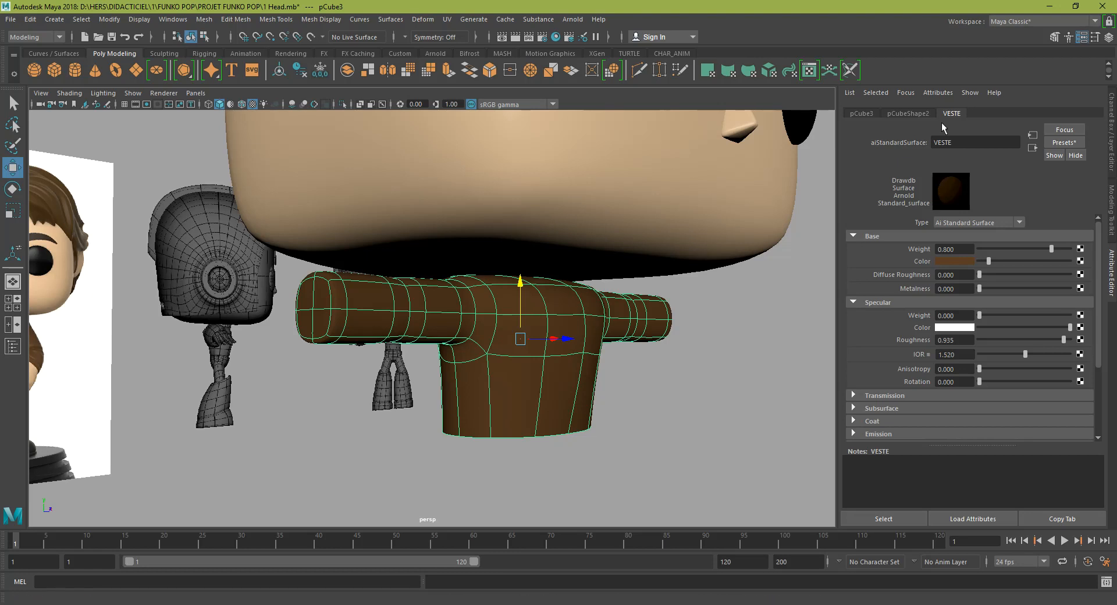
- Check the torso's remaining nodes and set the VESTE material's specular roughness to 0.617
left_click(859, 113)
left_click(911, 114)
left_click(946, 113)
left_click(710, 437)
left_click_drag(710, 436, 594, 362, "alt")
left_click(593, 362)
middle_click_drag(596, 362, 586, 217, "alt")
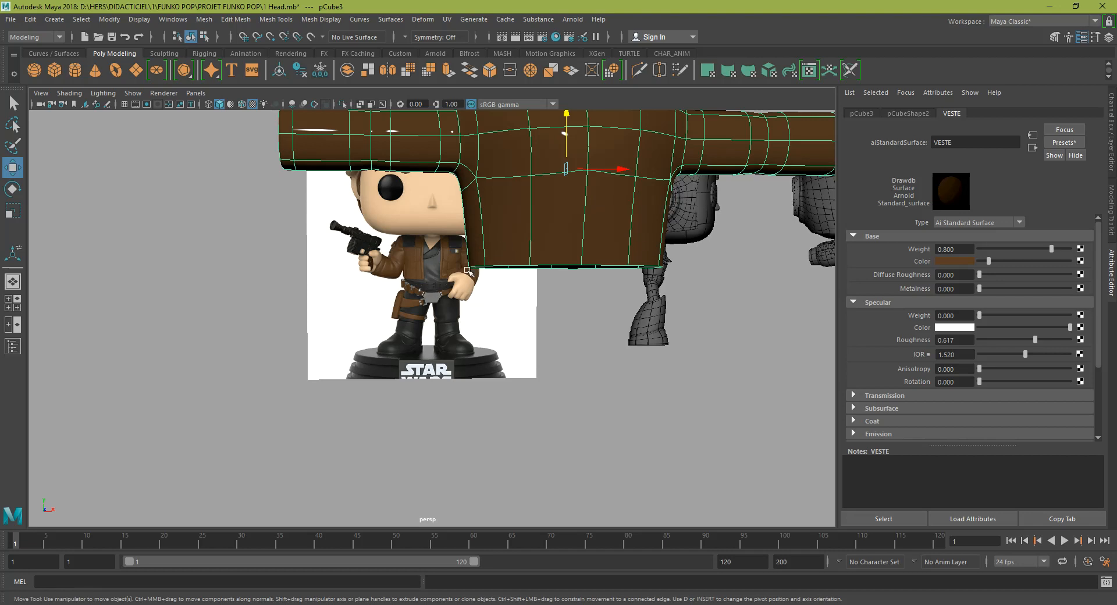
- In the front view, select the torso's bottom row of vertices and lower it onto the reference's belt
scroll(451, 277, "up", 3)
key("space")
key("space")
scroll(573, 335, "up", 5)
scroll(586, 346, "up", 1)
middle_click_drag(584, 345, 551, 322, "alt")
right_click(457, 357)
right_click(445, 348)
right_click_drag(445, 348, 388, 282)
left_click_drag(278, 303, 817, 435)
mouse_move(549, 304)
left_mouse_down()
mouse_move(555, 341)
mouse_move(552, 323)
left_mouse_up()
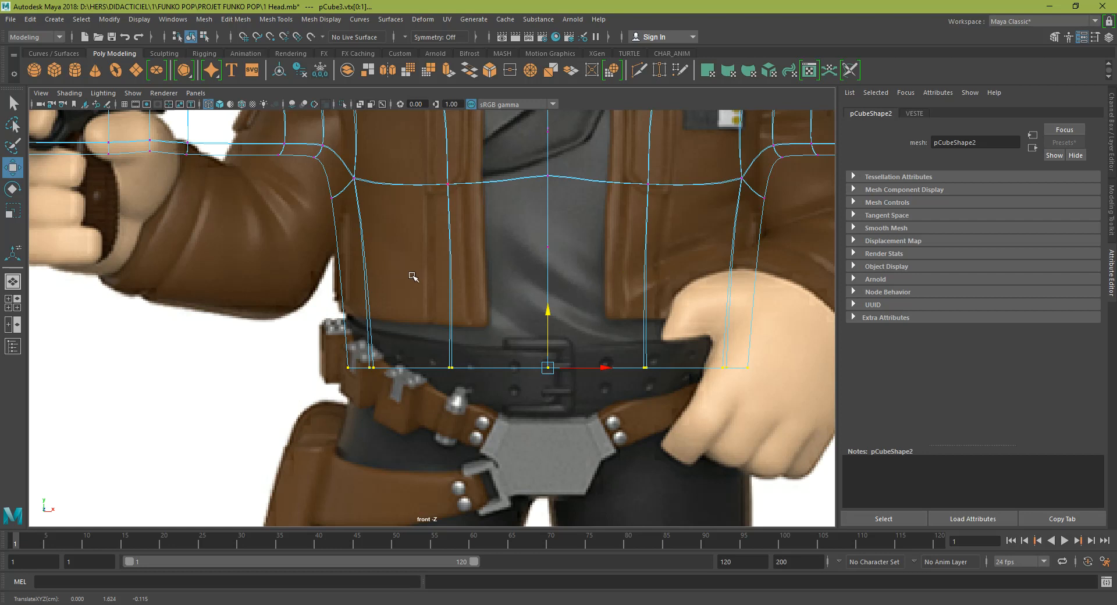
- Inspect the torso's open bottom edge and sides in the perspective view
key("space")
key("space")
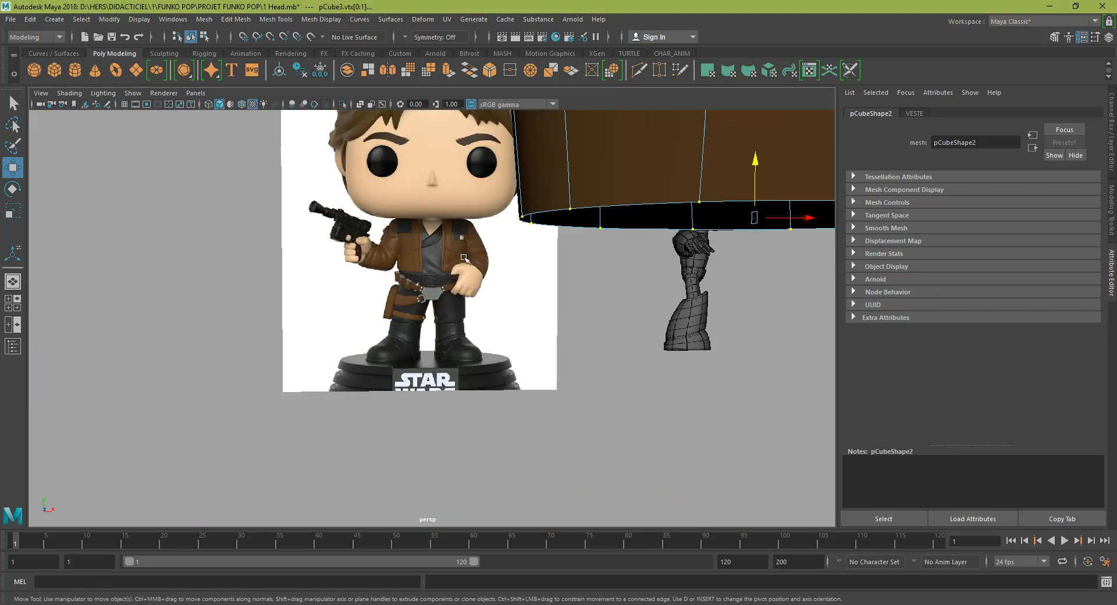
left_click_drag(515, 248, 560, 247, "alt")
scroll(585, 245, "down", 4)
middle_click_drag(598, 241, 574, 322, "alt")
left_click_drag(573, 322, 413, 436, "alt")
left_click(601, 305)
left_click(508, 344)
left_click_drag(352, 464, 734, 110)
left_click_drag(702, 358, 524, 406, "ctrl")
left_click_drag(266, 441, 841, 295, "ctrl")
left_click(718, 305)
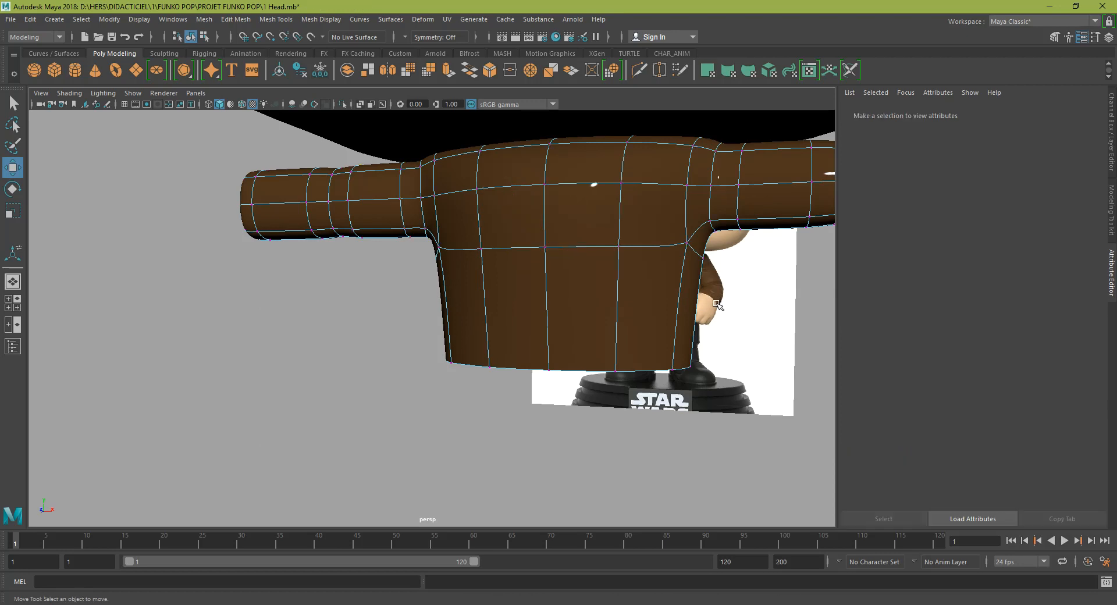
left_click_drag(407, 277, 609, 283, "alt")
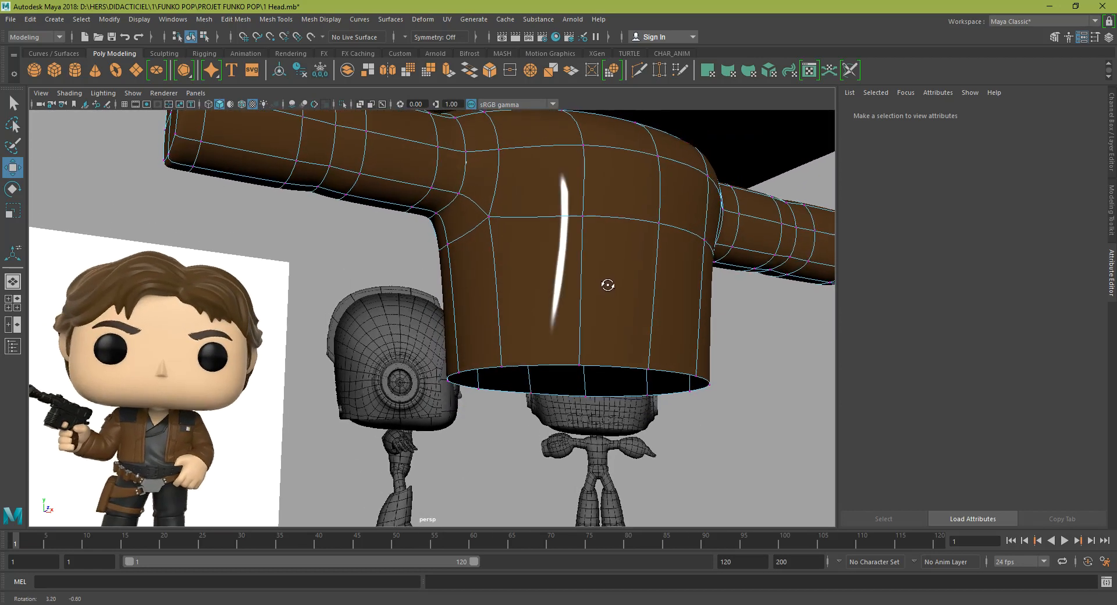
- Select the torso, use the Viewport 2.0 renderer and set the VESTE material's specular roughness to 0.299
right_click_drag(608, 250, 635, 241)
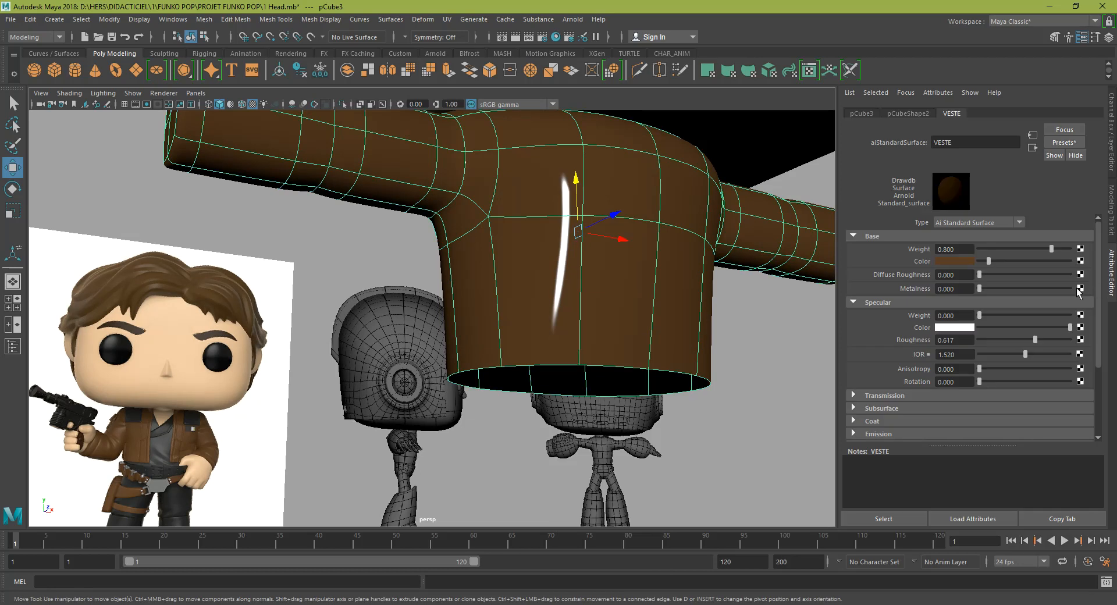
mouse_move(979, 315)
left_mouse_down()
mouse_move(1070, 315)
mouse_move(964, 331)
left_mouse_up()
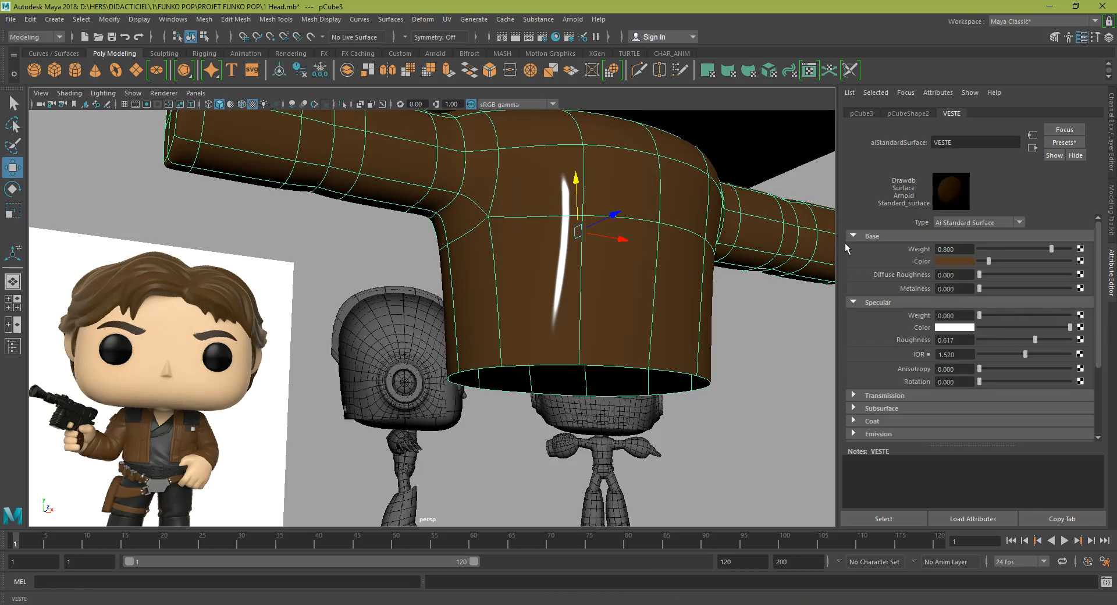
left_click(163, 93)
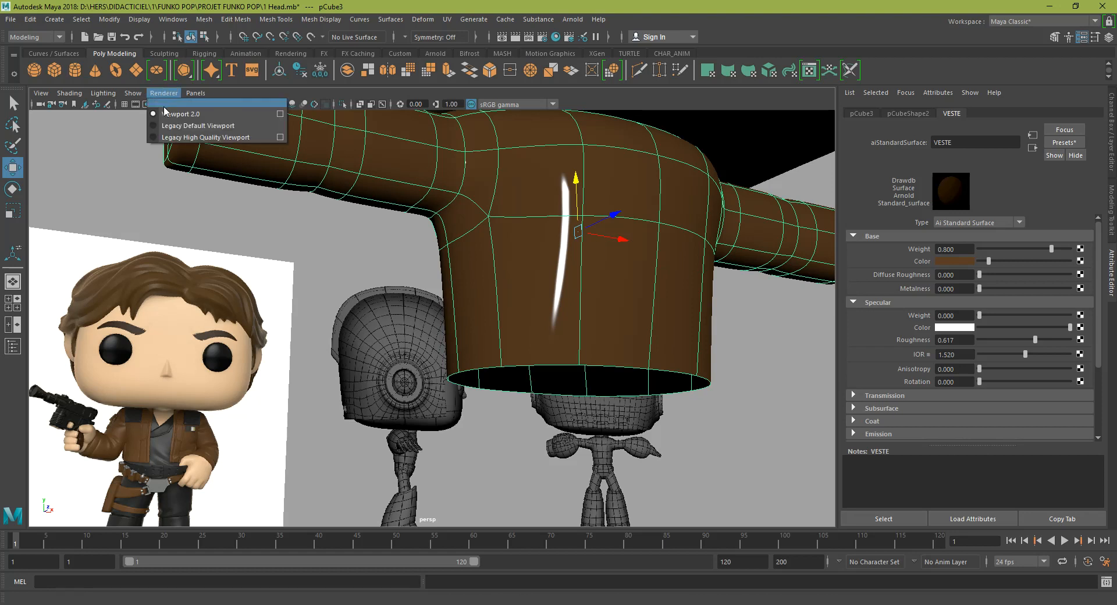
left_click(169, 114)
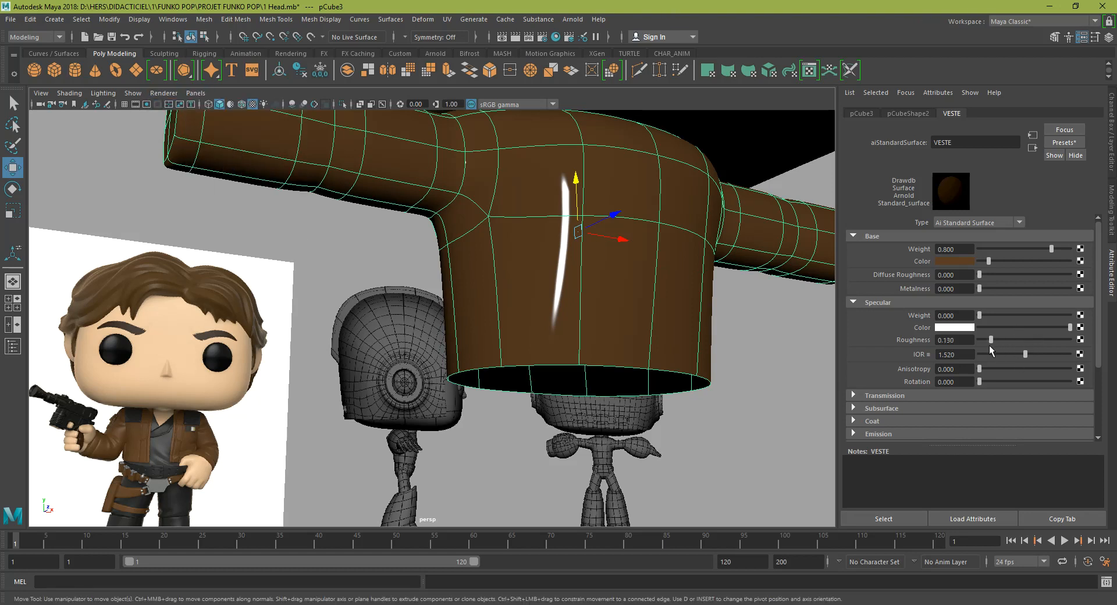
right_click_drag(815, 365, 626, 366, "alt")
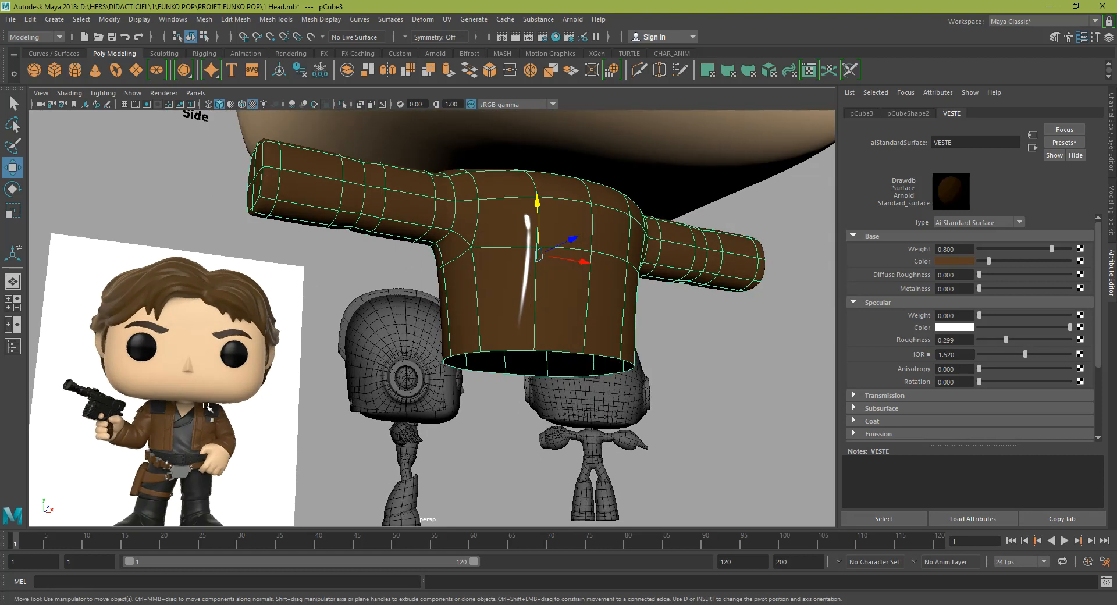
- Turn off the torso's smooth preview and insert a horizontal edge loop about midway between the underarm loop and the bottom edge
key("1")
left_click_drag(406, 352, 367, 356, "alt")
right_click_drag(508, 272, 526, 320)
left_click(517, 258)
left_click(534, 338)
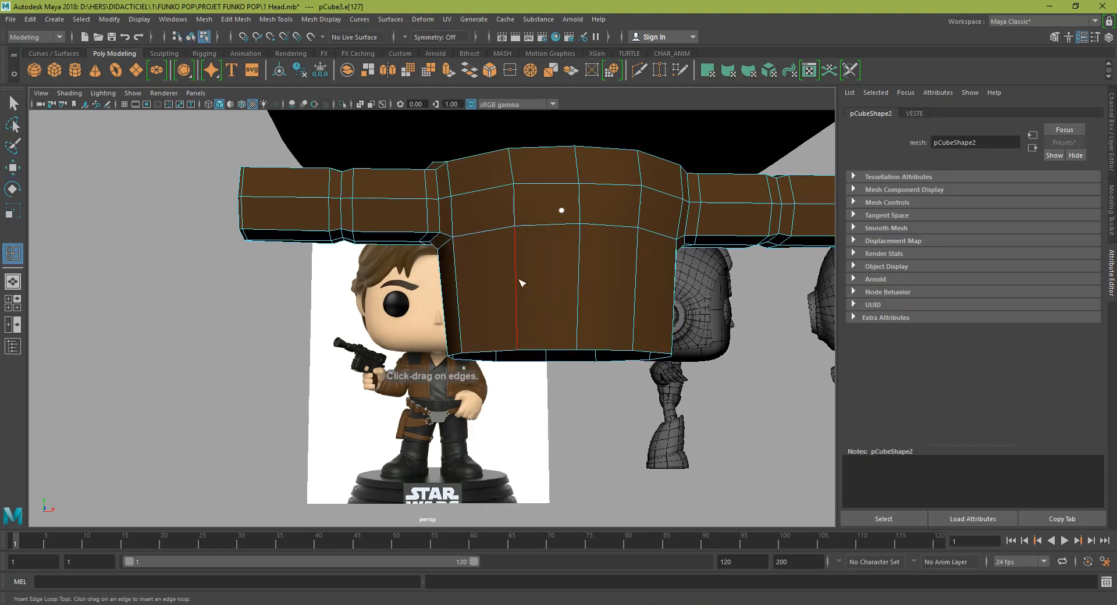
left_click(520, 293)
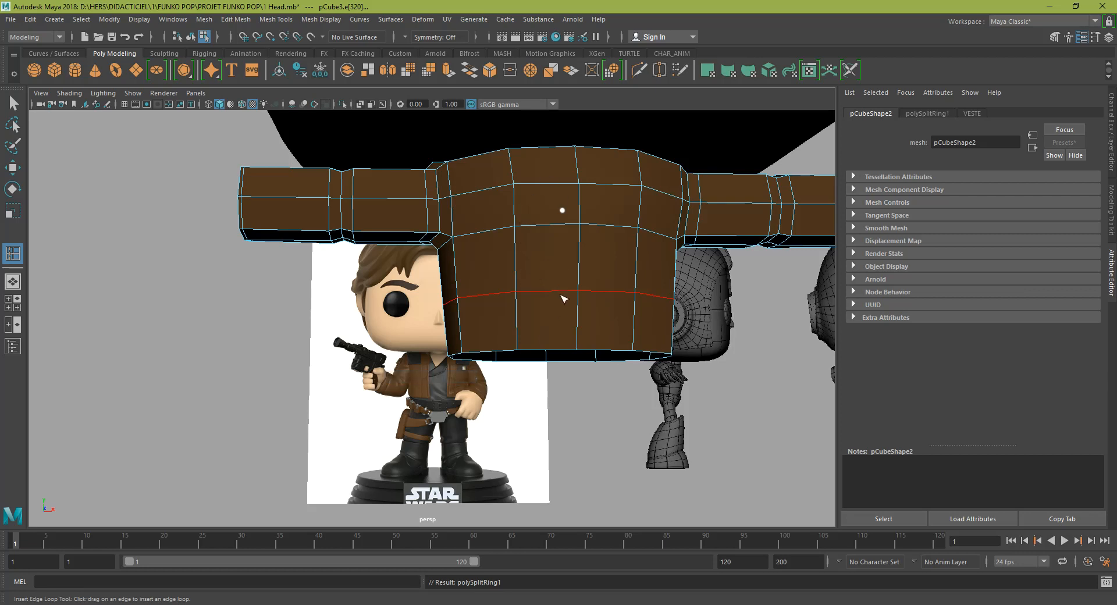
key("w")
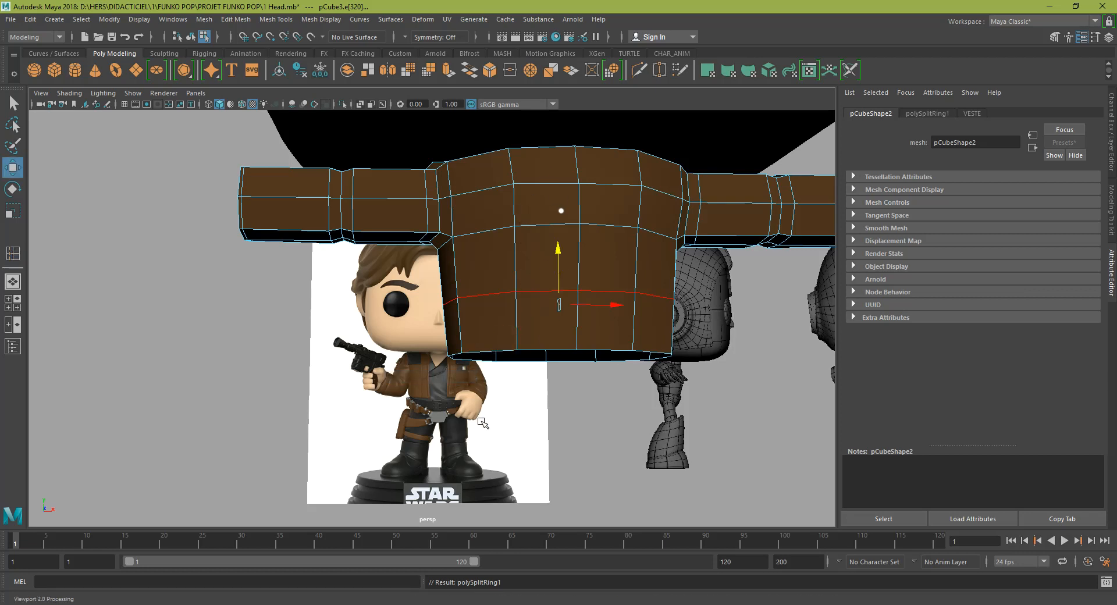
- In the front view, scale the torso's bottom vertices and then the new loop's vertices narrower to taper the waist
key("space")
key("space")
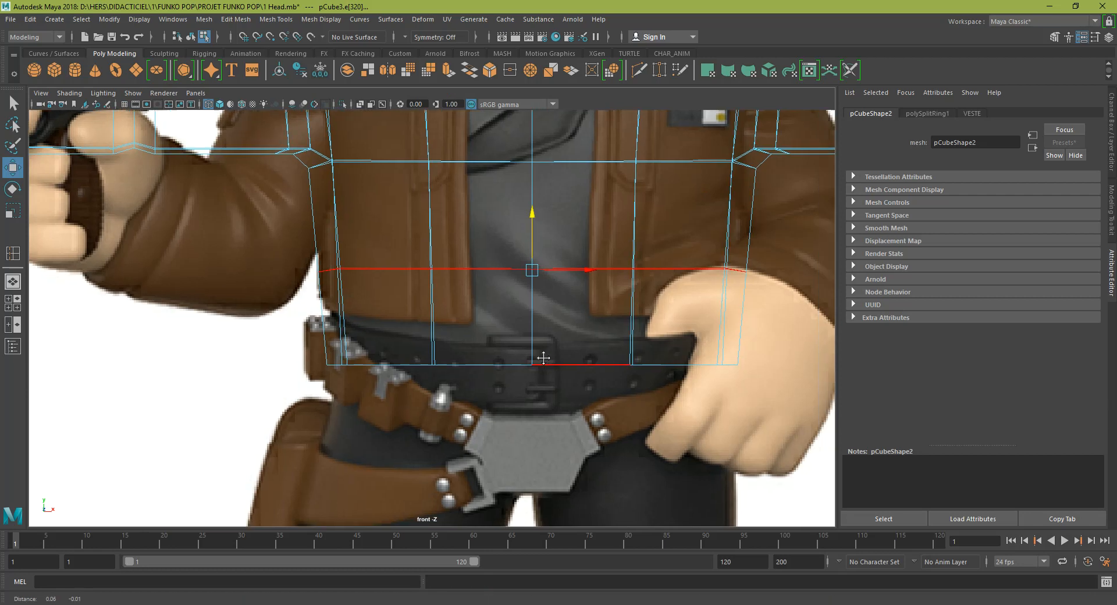
right_click_drag(349, 356, 274, 288)
left_click_drag(193, 337, 907, 494)
key("r")
left_click_drag(485, 355, 473, 357)
left_click_drag(206, 253, 734, 294)
left_click_drag(486, 263, 473, 264)
- Narrow the lower torso's vertex rows a little further in width to follow the reference jacket
middle_click_drag(371, 188, 382, 290, "alt")
scroll(417, 277, "down", 5)
scroll(660, 334, "up", 5)
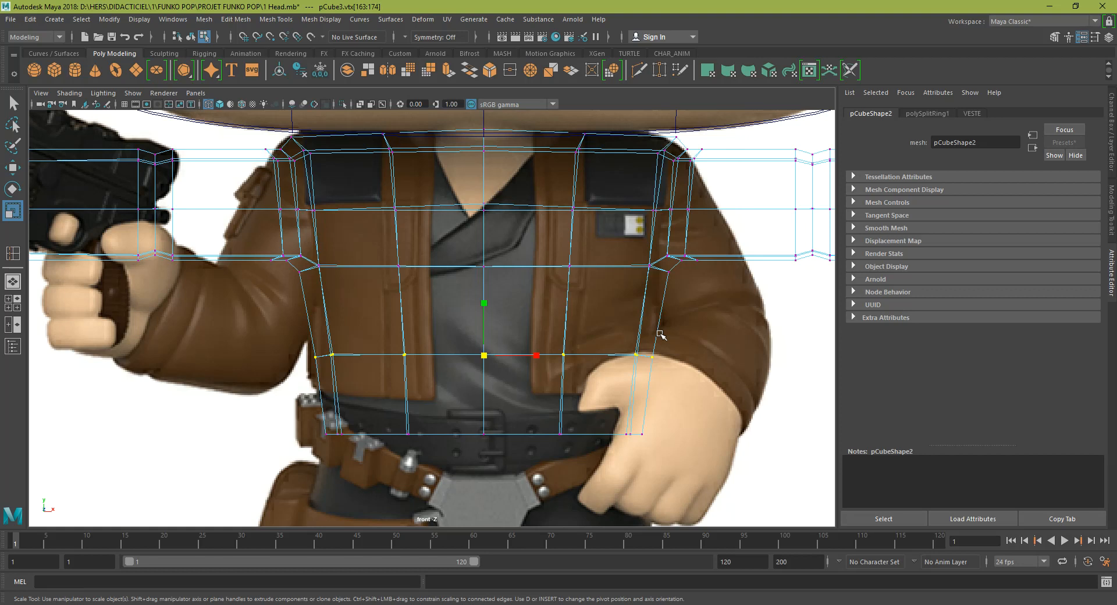
middle_click_drag(509, 402, 521, 227, "alt")
left_click_drag(307, 234, 653, 267)
middle_click_drag(462, 227, 452, 257, "alt")
left_click_drag(307, 235, 696, 183)
left_click_drag(538, 212, 536, 212)
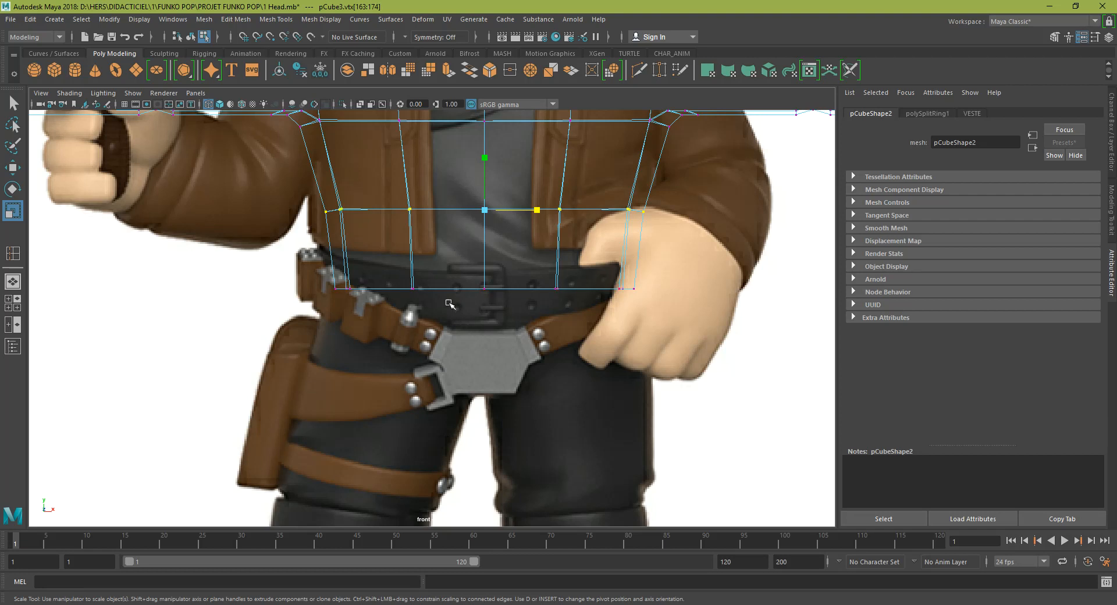
- Display the torso shaded and smoothed in the front view and compare its silhouette with the reference image
right_click_drag(477, 292, 514, 275)
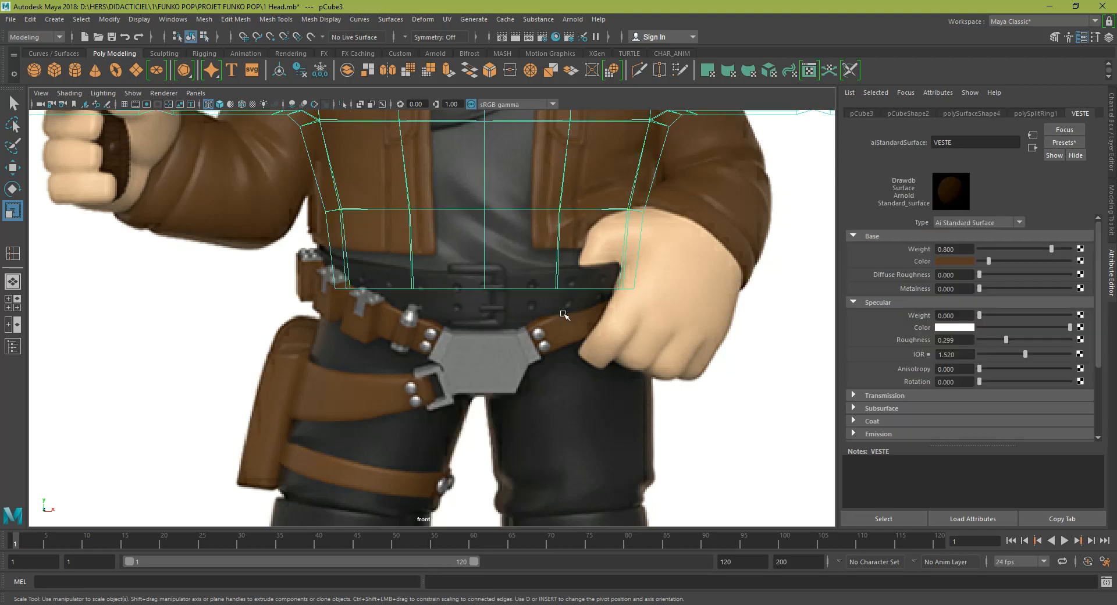
left_click(556, 247)
key("5")
key("3")
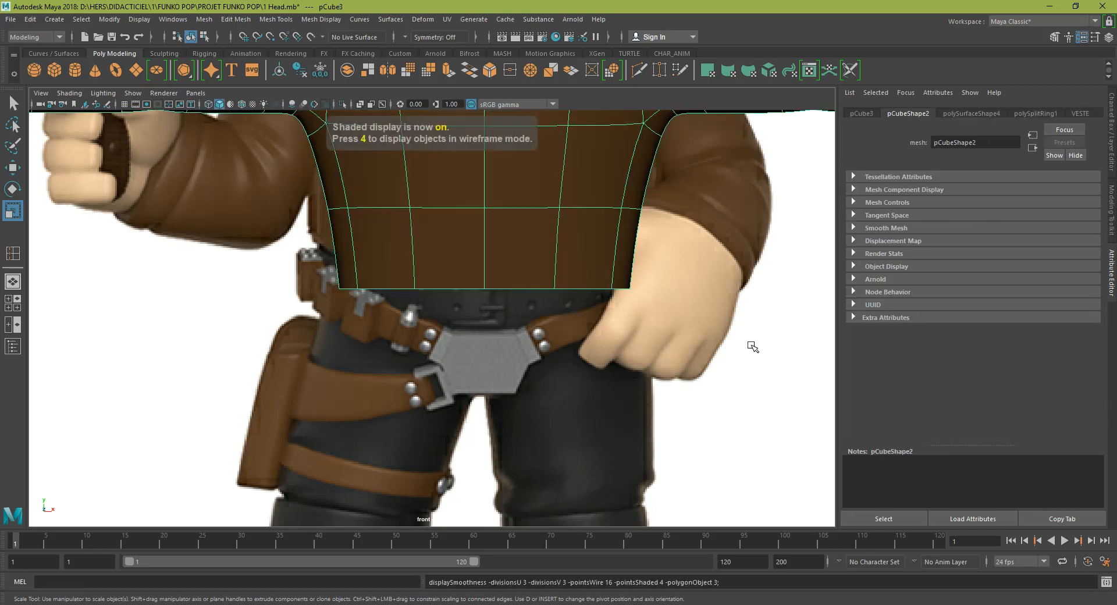
left_click(793, 379)
right_click_drag(793, 378, 640, 331, "alt")
middle_click_drag(640, 330, 628, 369, "alt")
right_click_drag(496, 326, 640, 323, "alt")
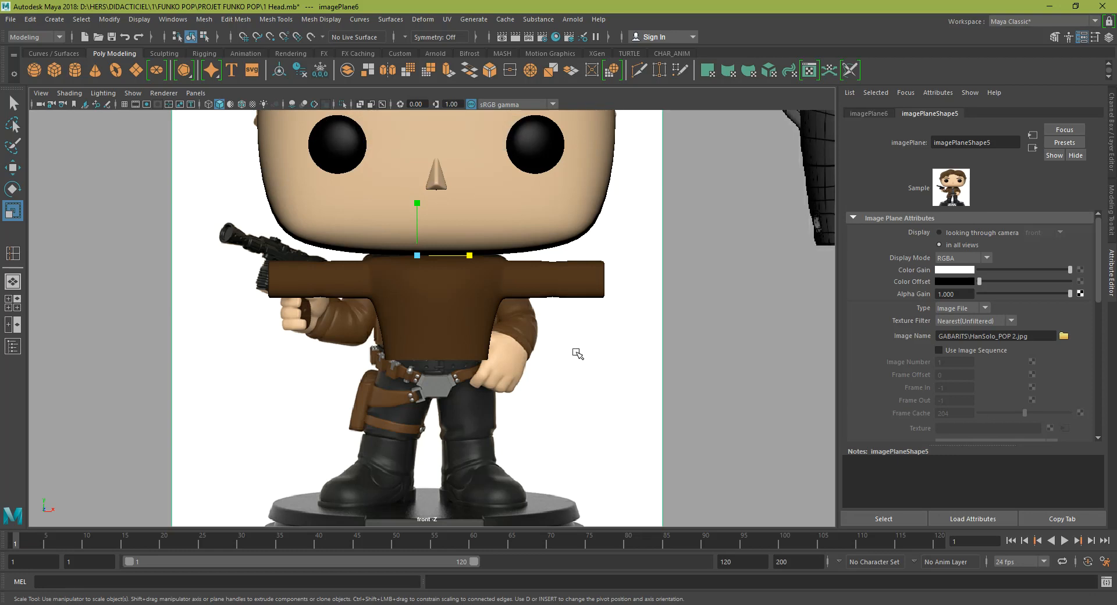
- Create a polygon cube over the belt buckle at the hips, just below the torso, in the front view
scroll(448, 341, "up", 4)
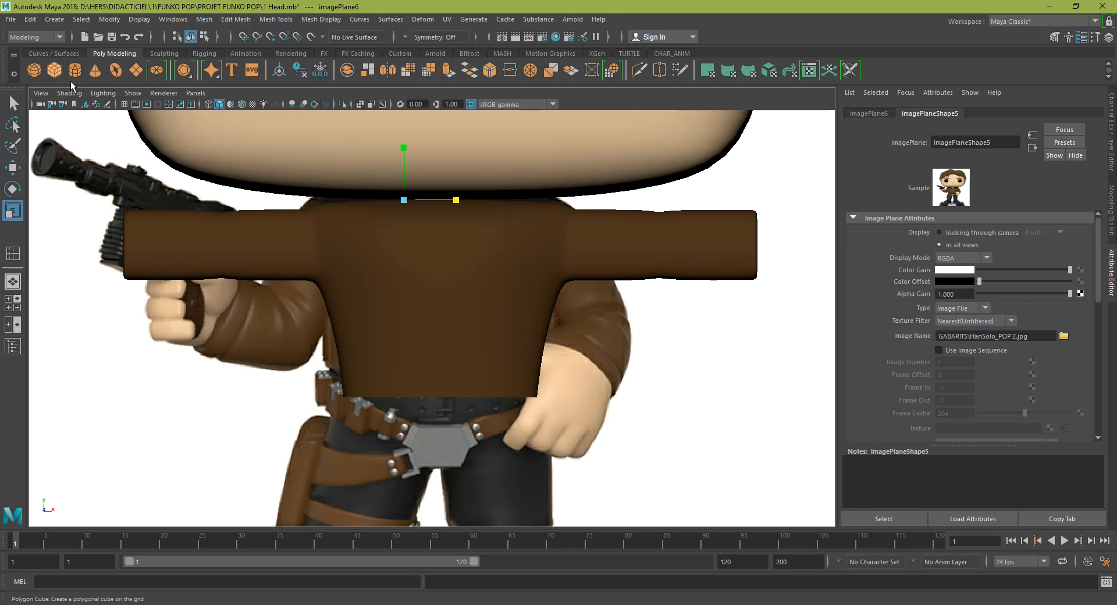
left_click(54, 70)
left_click_drag(420, 391, 460, 463)
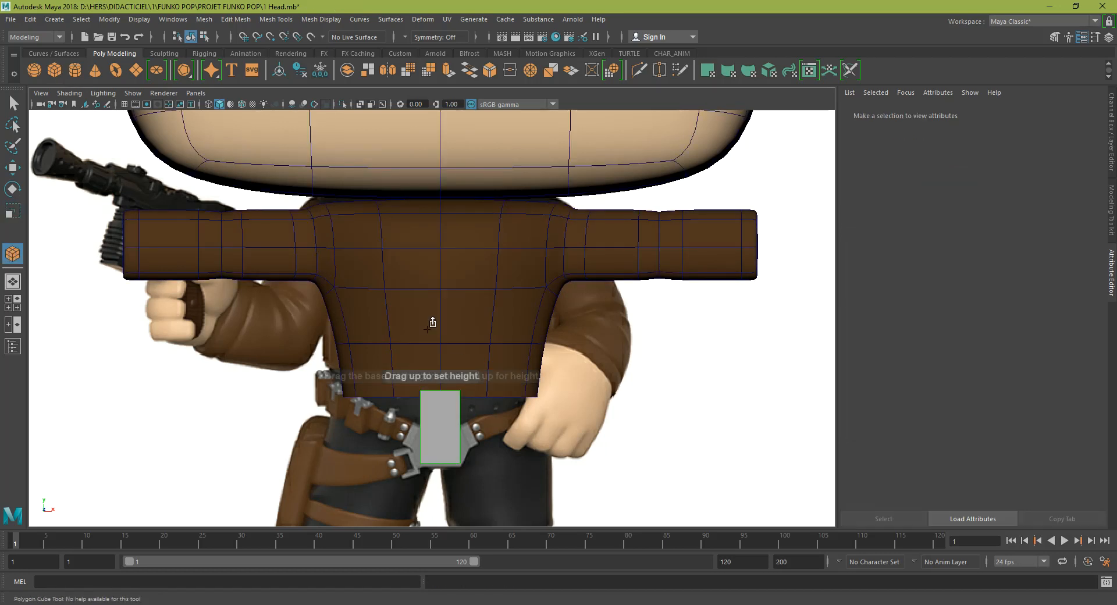
left_click_drag(427, 363, 430, 335)
key("space")
key("space")
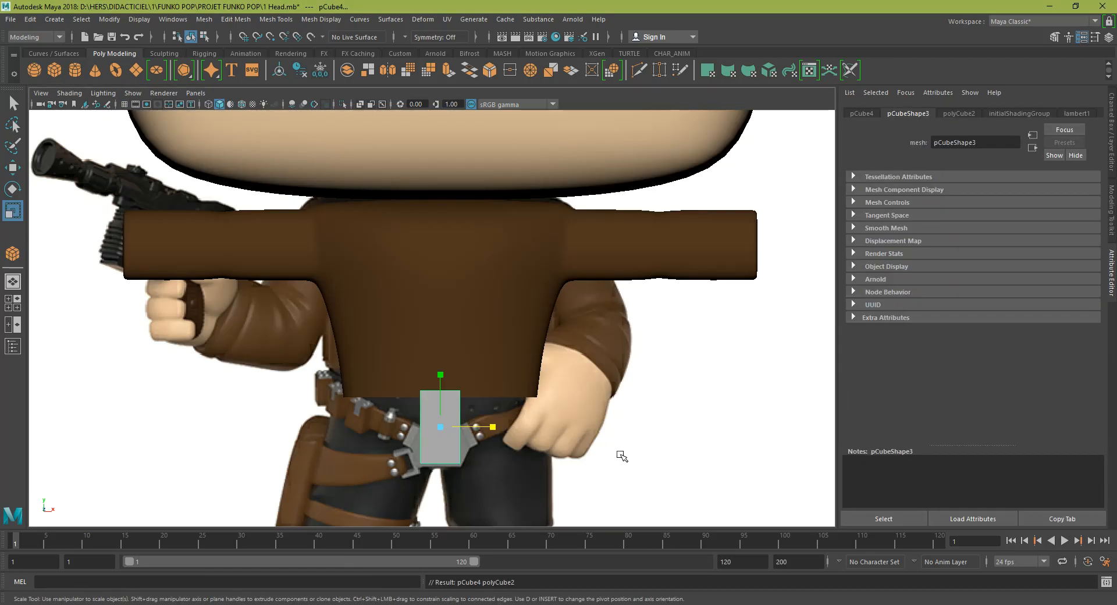
- In the side view, centre the new cube beneath the torso and scale it down slightly in wireframe display
key("space")
scroll(644, 485, "up", 5)
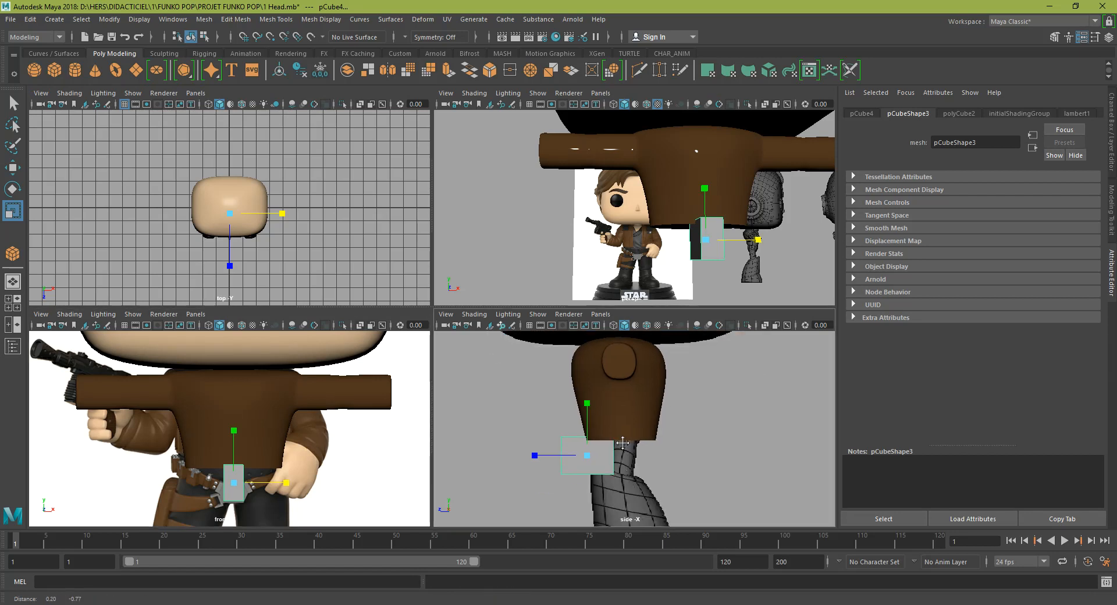
key("space")
key("w")
left_click_drag(210, 344, 332, 362)
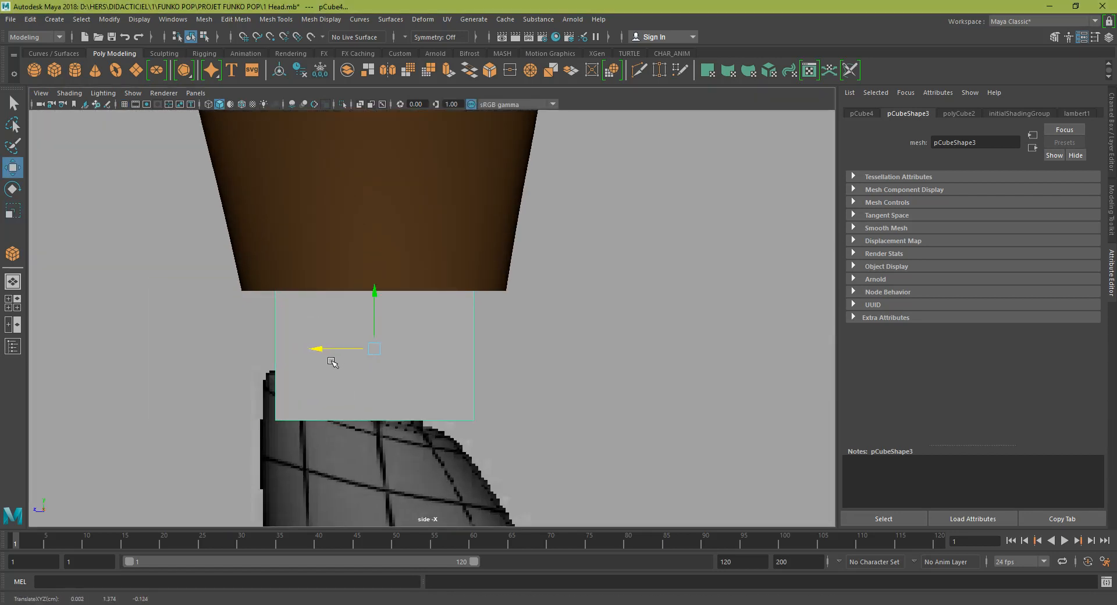
key("4")
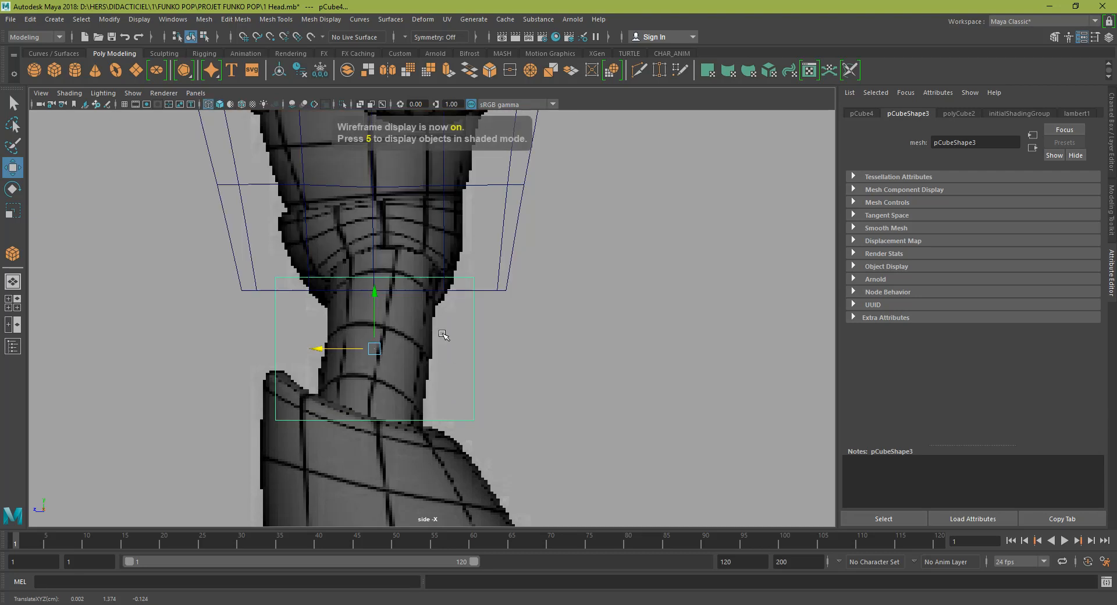
key("r")
middle_click_drag(405, 301, 408, 321, "alt")
left_click_drag(326, 370, 330, 370)
key("w")
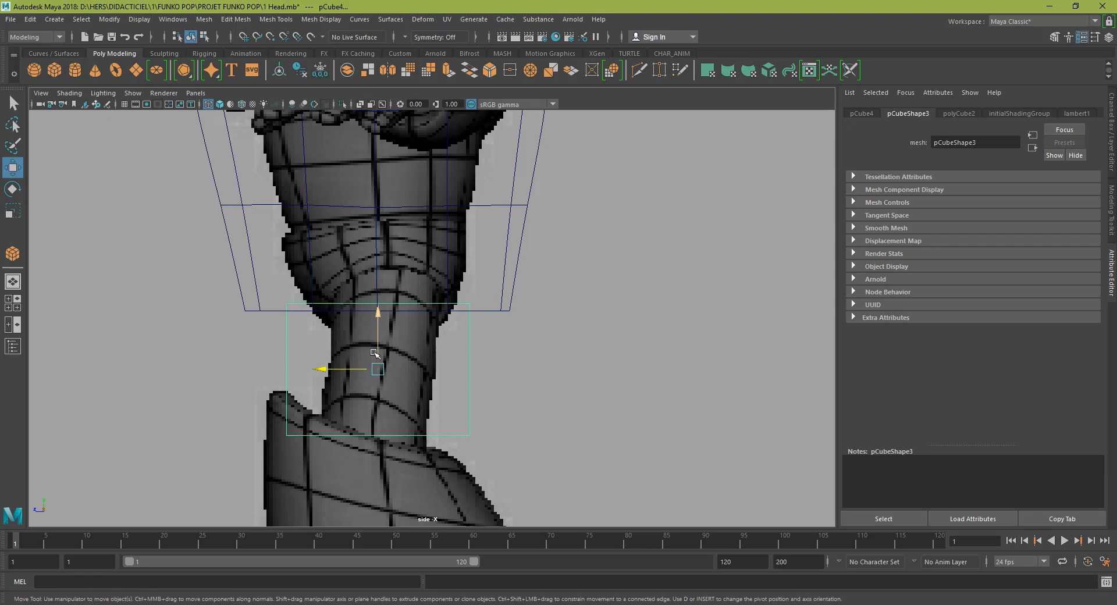
- Try moving the Han Solo reference image sideways away from the shaded model in the front view, and undo the move
key("space")
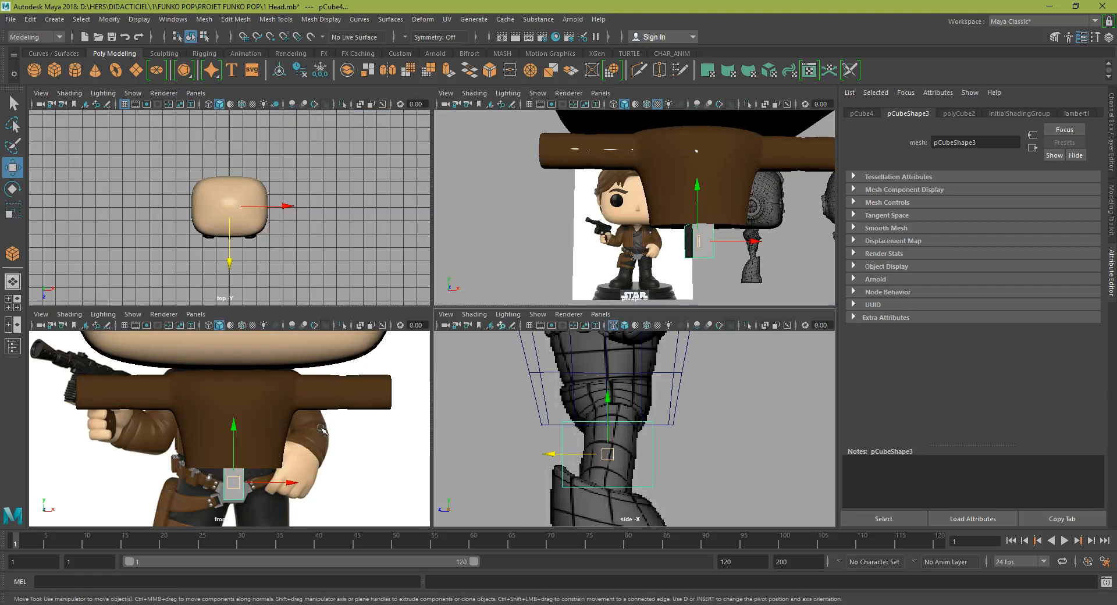
middle_click_drag(659, 413, 658, 361, "alt")
middle_click_drag(237, 465, 267, 470, "alt")
scroll(273, 464, "down", 4)
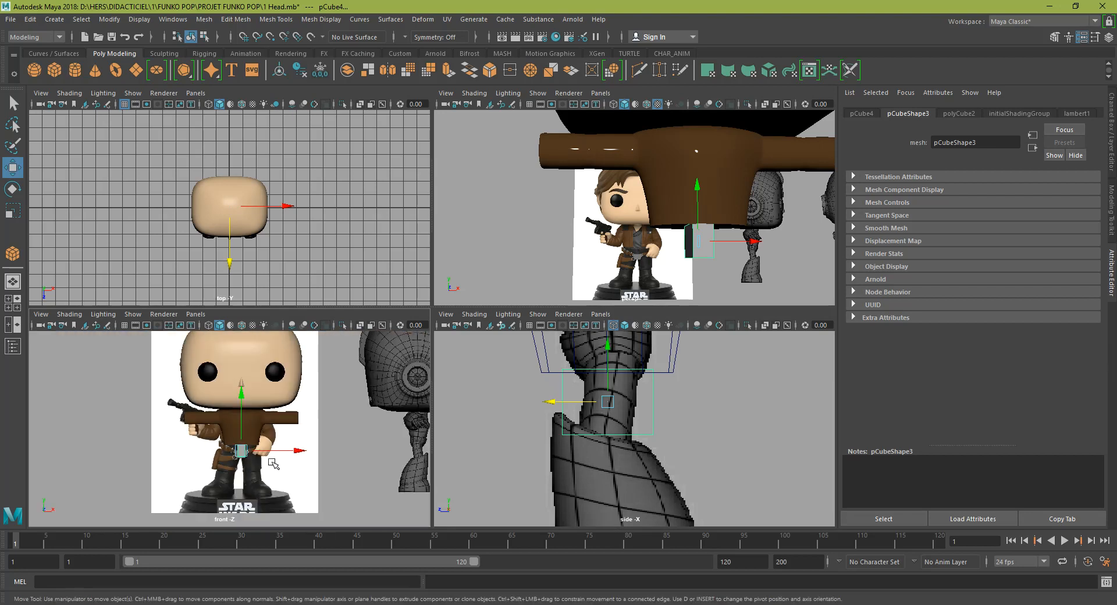
key("space")
left_click(581, 379)
left_click_drag(474, 285, 242, 265)
key("ctrl+z")
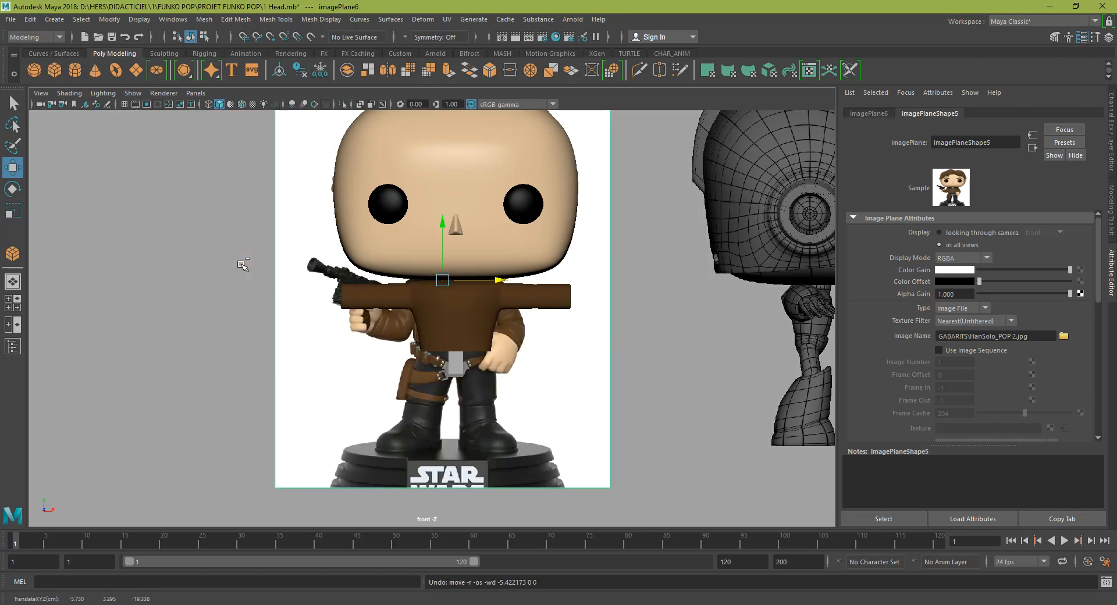
- In wireframe display, move the Han Solo image plane aside to compare the template figure behind it, and undo each move
key("4")
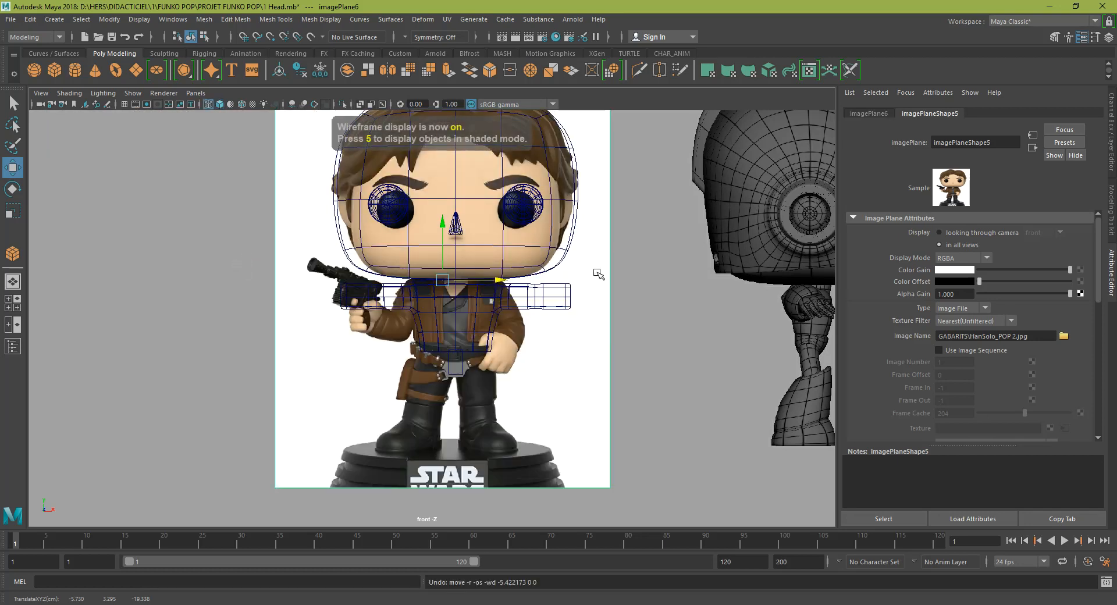
left_click_drag(480, 276, 150, 279)
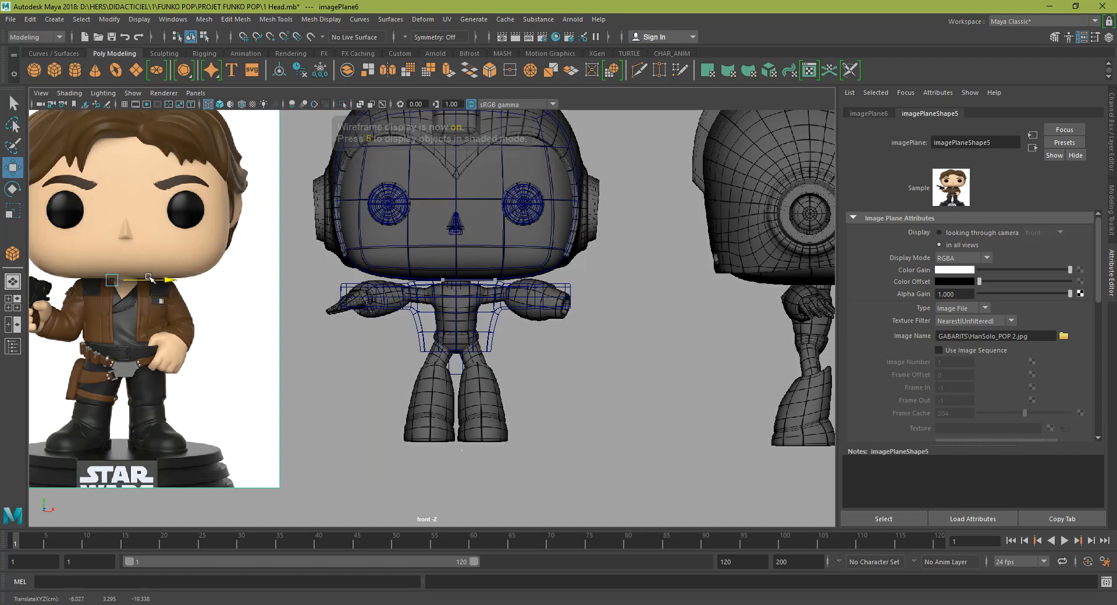
left_click(406, 246)
left_click(173, 268)
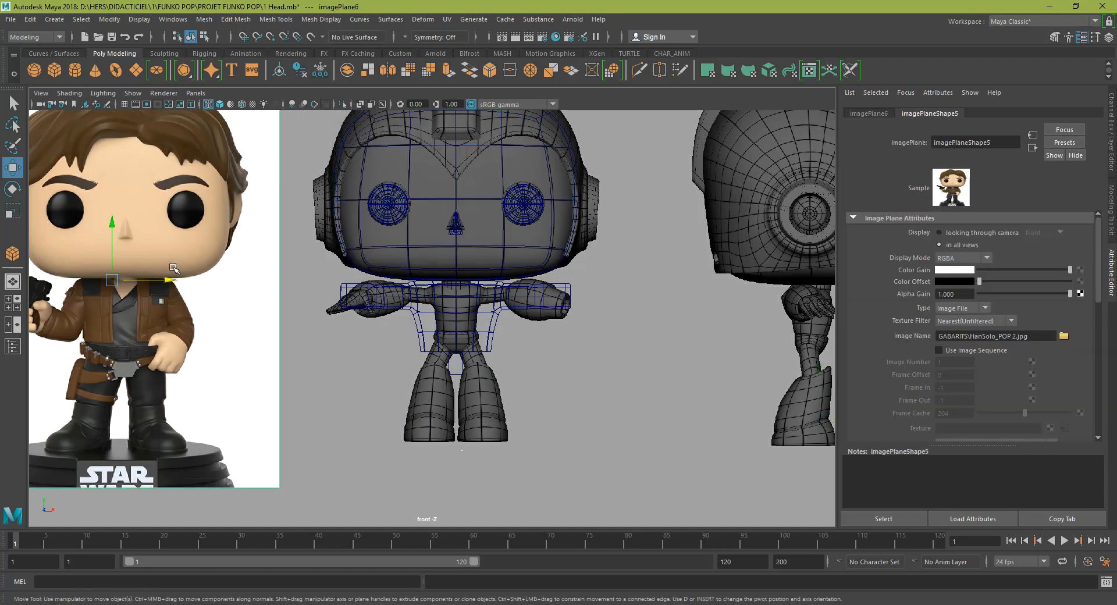
key("ctrl+z")
key("ctrl+z")
key("ctrl+z")
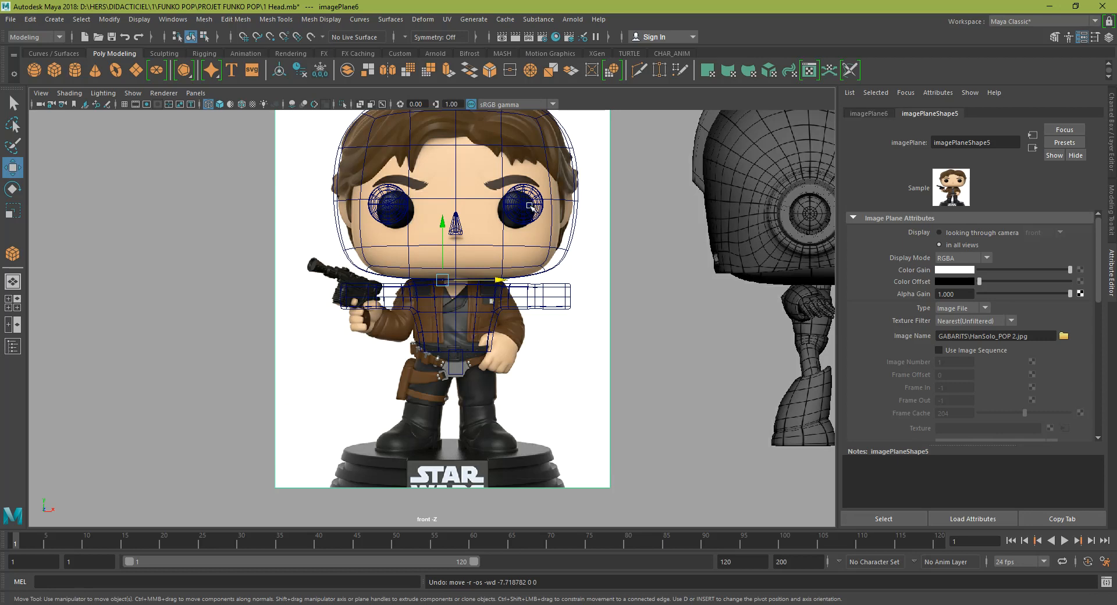
left_click_drag(480, 277, 162, 278)
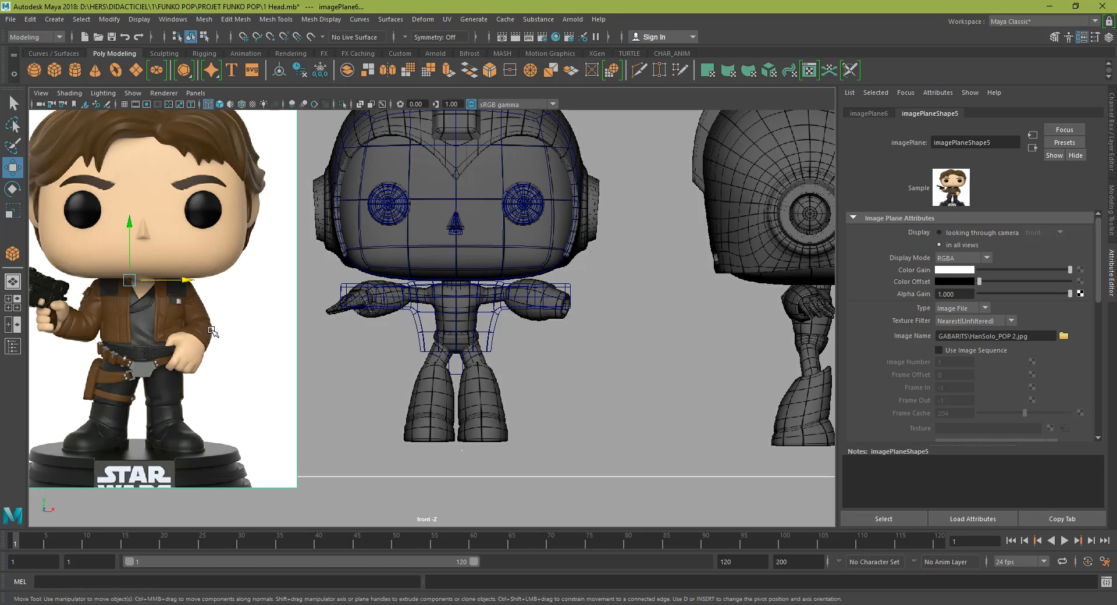
key("ctrl+z")
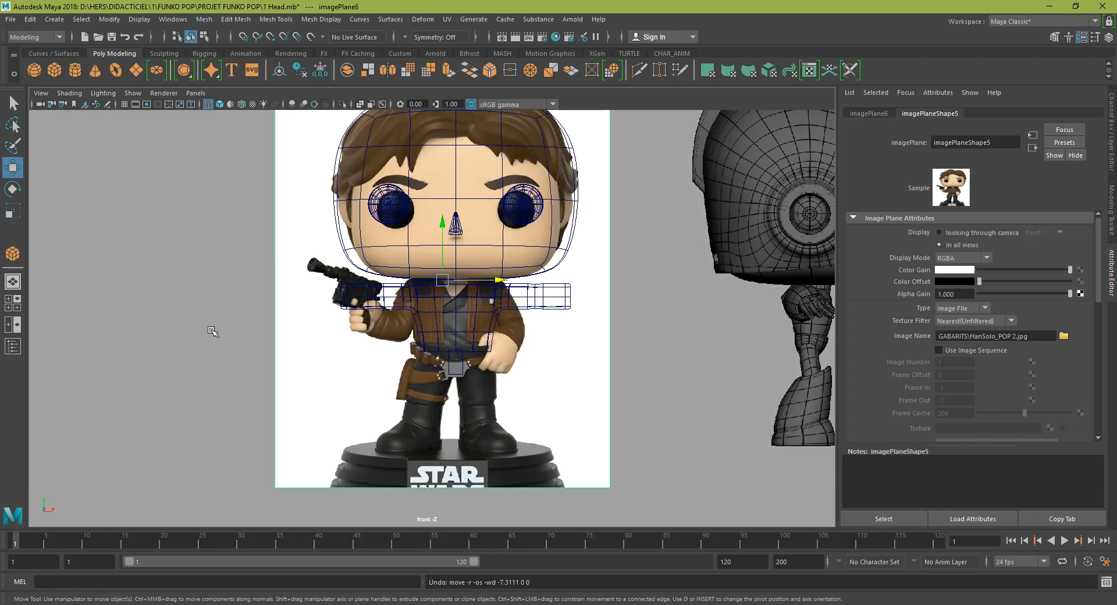
- Widen the hip cube front to back in the side view so its depth nearly matches the torso's lower edge
left_click(448, 375)
scroll(447, 375, "up", 5)
middle_click_drag(476, 290, 466, 239, "alt")
scroll(467, 239, "up", 2)
key("space")
key("space")
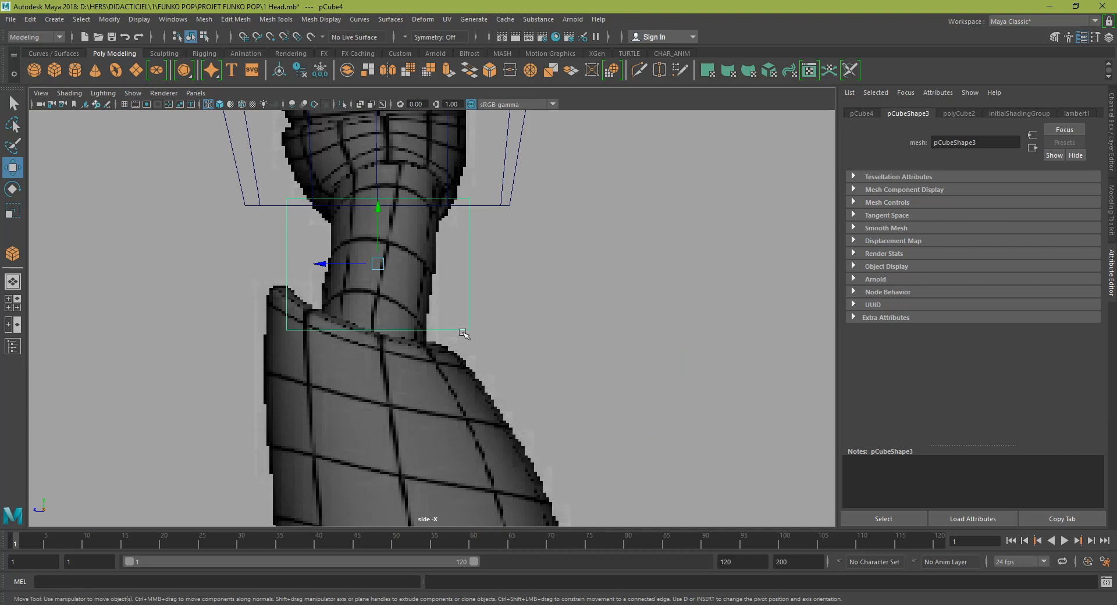
key("r")
left_click_drag(325, 264, 300, 264)
key("space")
key("space")
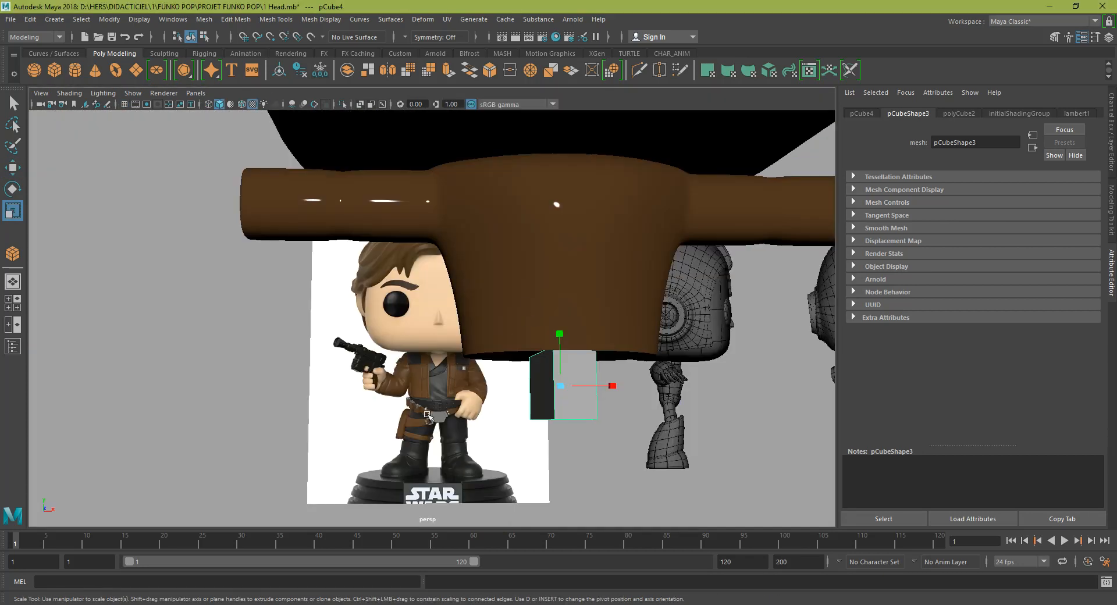
- Narrow the hip cube in the front view by moving the vertices of one side inward toward the belt buckle's centre
right_click_drag(539, 282, 537, 317)
left_click(543, 384)
left_click_drag(543, 384, 499, 384, "alt")
key("space")
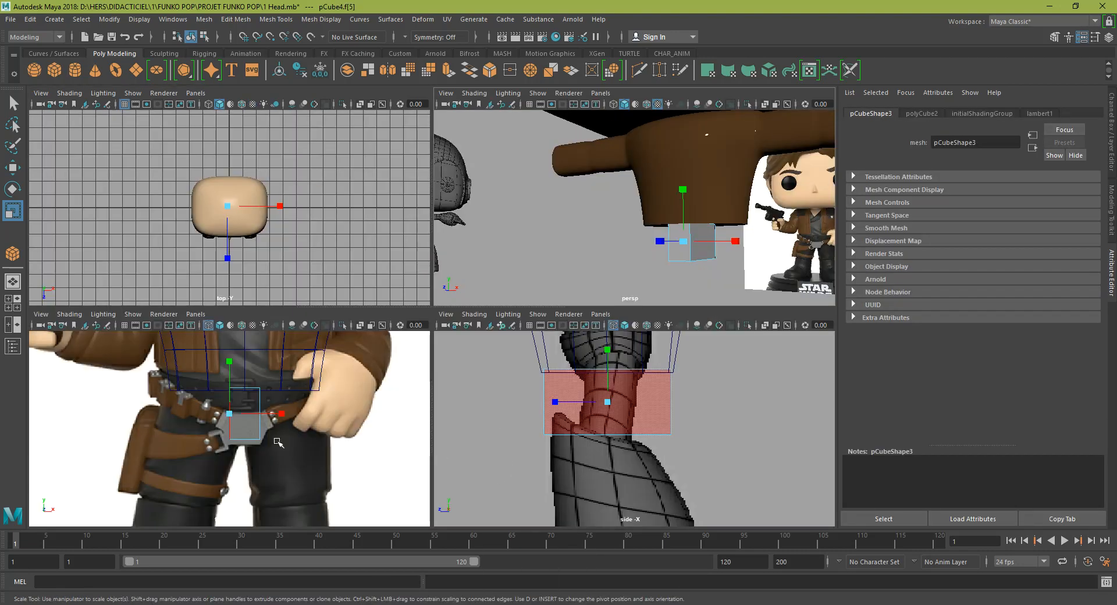
key("space")
right_click_drag(492, 280, 456, 280)
left_click_drag(477, 220, 520, 353)
key("w")
left_click_drag(524, 285, 489, 285)
left_click_drag(440, 223, 411, 291)
key("space")
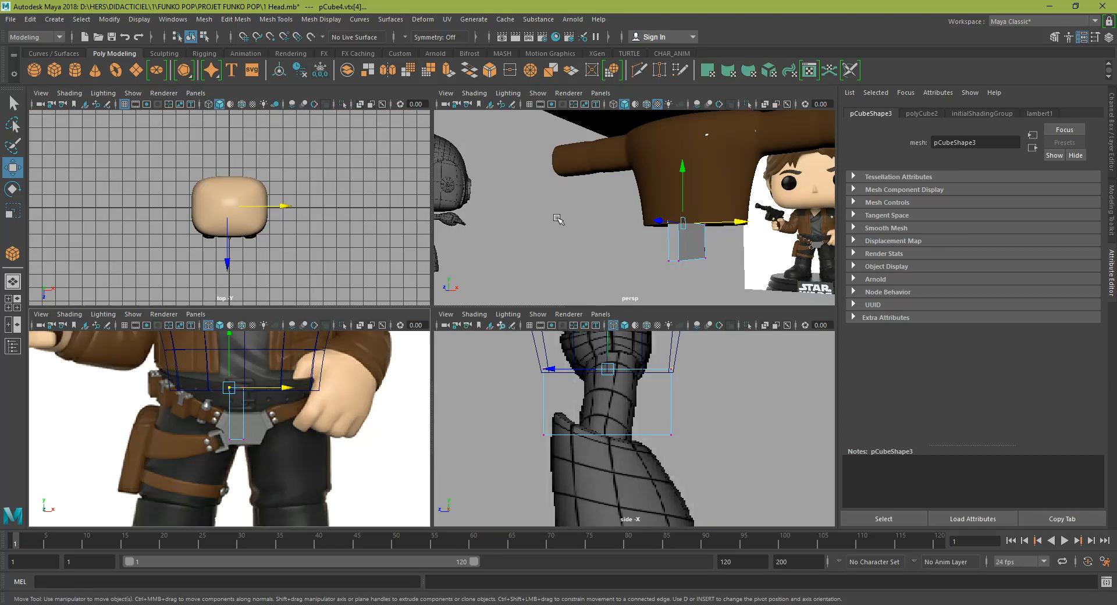
- Delete the hip cube's side face at the body's centre line in the perspective view
left_click_drag(639, 303, 731, 245, "alt")
scroll(722, 247, "up", 5)
middle_click_drag(721, 246, 620, 189, "alt")
left_click_drag(621, 189, 607, 215, "alt")
right_click_drag(699, 245, 703, 261)
left_click(706, 251)
key("Delete")
- Extrude the remaining side face of the hip cube outward over the holstered thigh, to about the torso's edge
left_click_drag(634, 248, 692, 248, "alt")
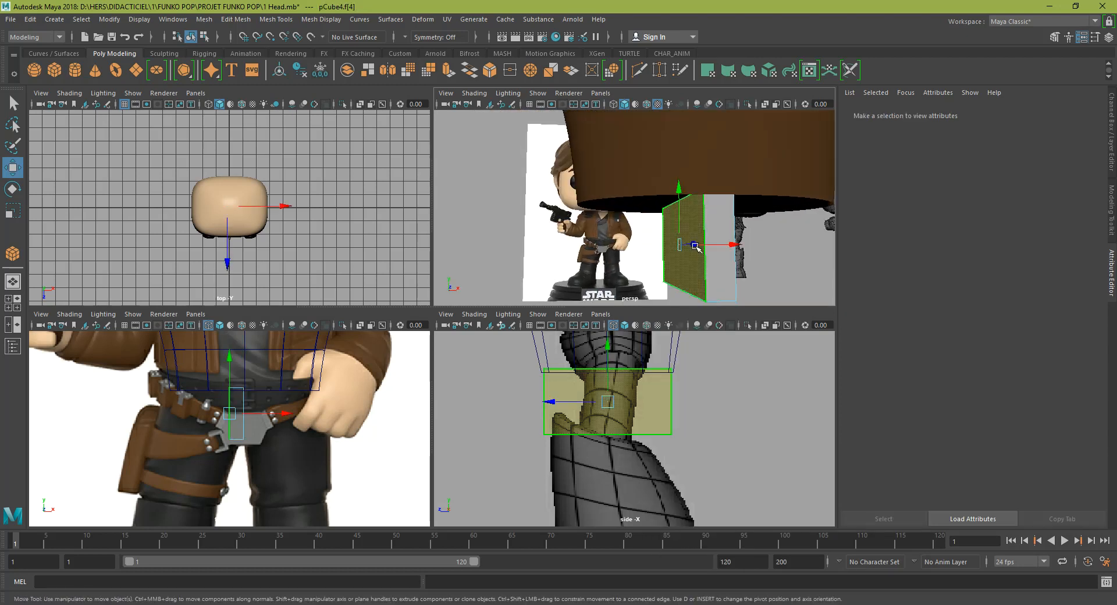
left_click(694, 248)
right_click(689, 242, "ctrl")
right_click_drag(690, 243, 691, 224, "shift")
left_click_drag(693, 245, 603, 241)
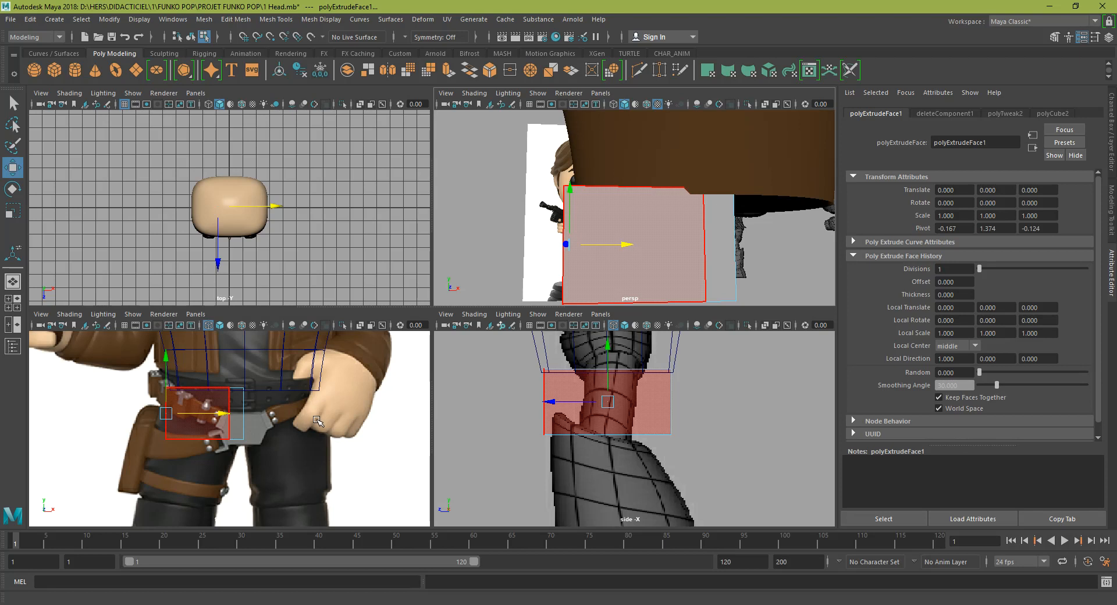
key("space")
key("space")
- Extrude the underside face of the hip extension down to the top of the boot to form the leg
left_click_drag(634, 258, 641, 177, "alt")
left_click(640, 175)
right_click_drag(638, 174, 636, 207, "shift")
left_click_drag(192, 393, 191, 462)
middle_click_drag(193, 469, 273, 405, "alt")
key("space")
scroll(607, 372, "up", 2)
middle_click_drag(606, 359, 448, 291, "alt")
left_click_drag(450, 299, 450, 393)
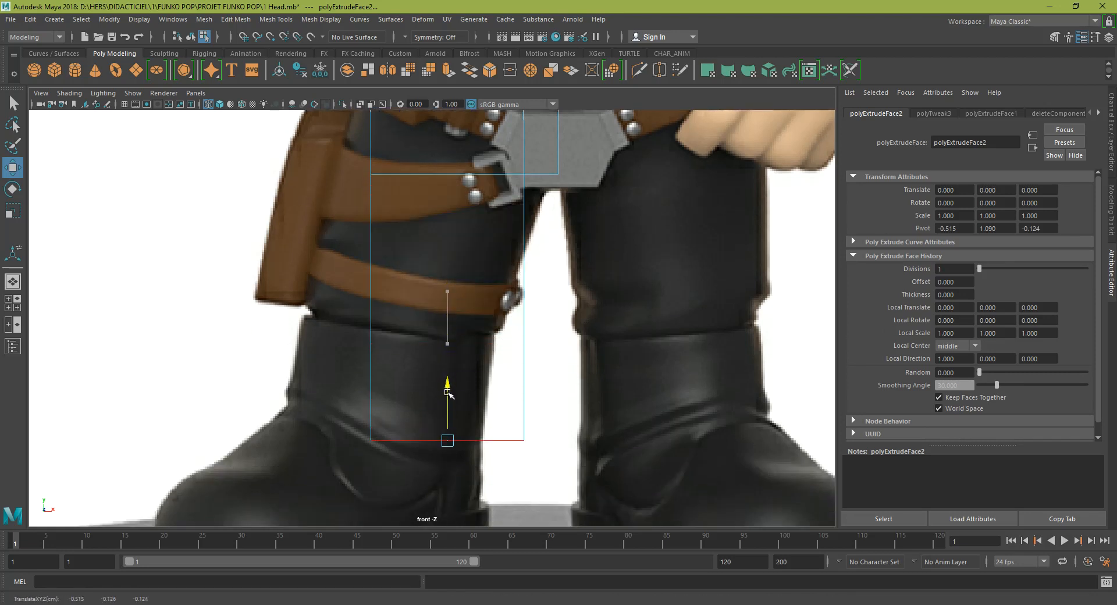
middle_click_drag(449, 337, 364, 378, "alt")
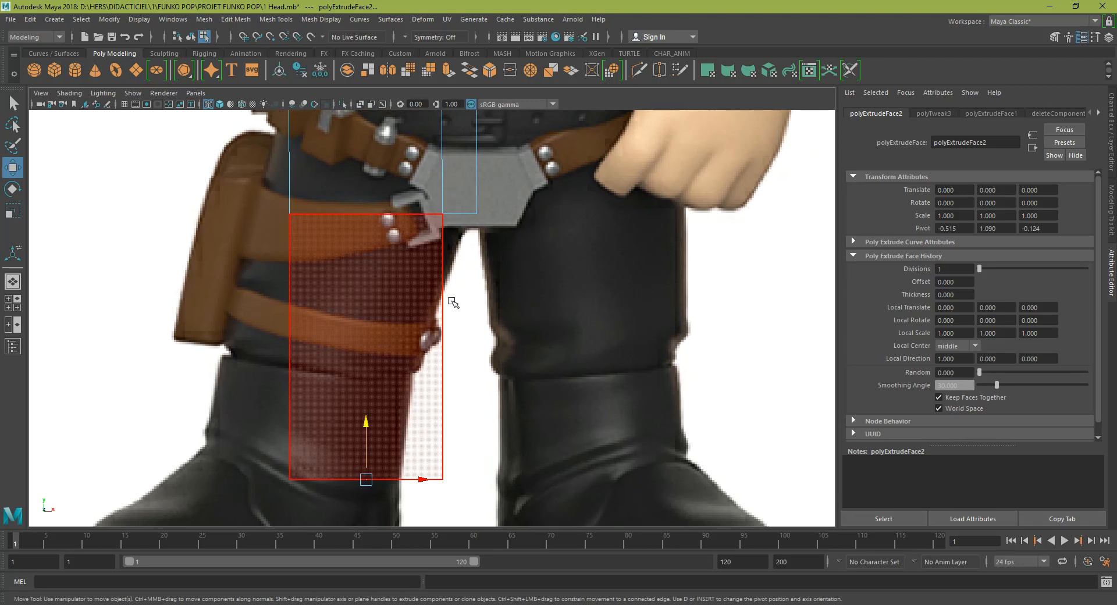
right_click_drag(448, 298, 468, 268)
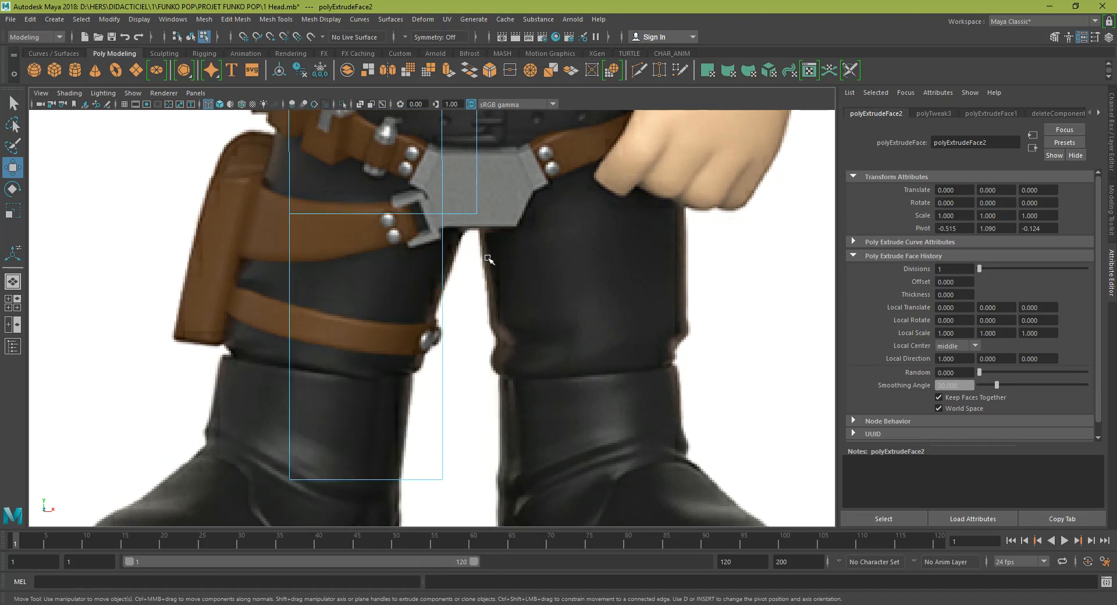
right_click_drag(466, 215, 518, 199)
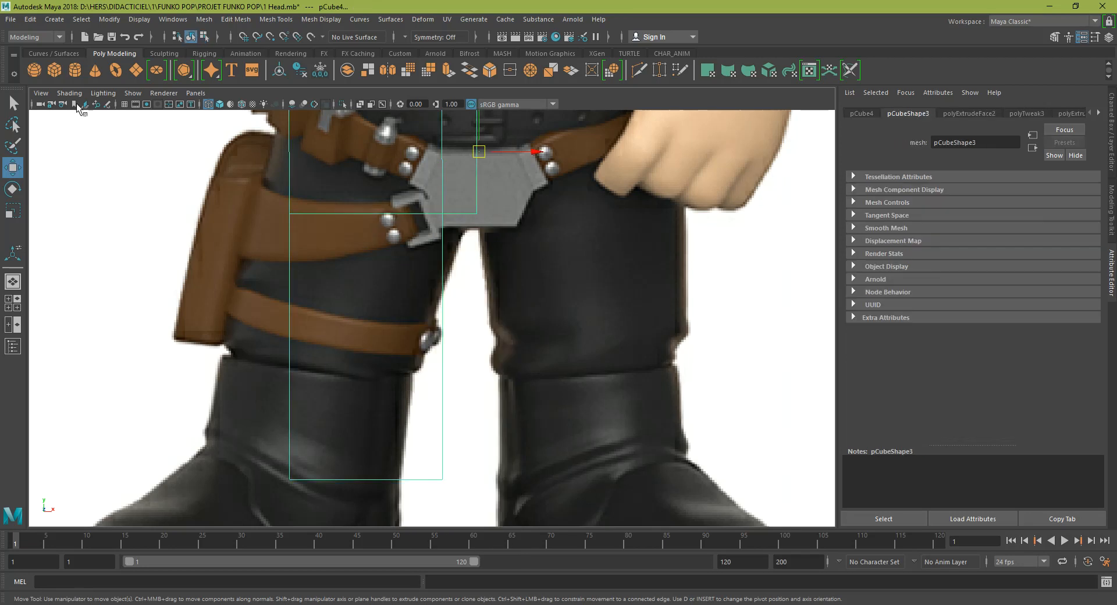
- Create a thin flat cube as wide as the leg without the holster and move it over the holstered leg as a width guide
left_click(55, 72)
left_click_drag(485, 280, 675, 248)
left_click_drag(586, 281, 347, 301)
- Move the leg's outer vertices at the hip's lower edge and at the ankle outward to match the width guide
left_click(294, 213)
middle_click_drag(306, 223, 327, 250, "alt")
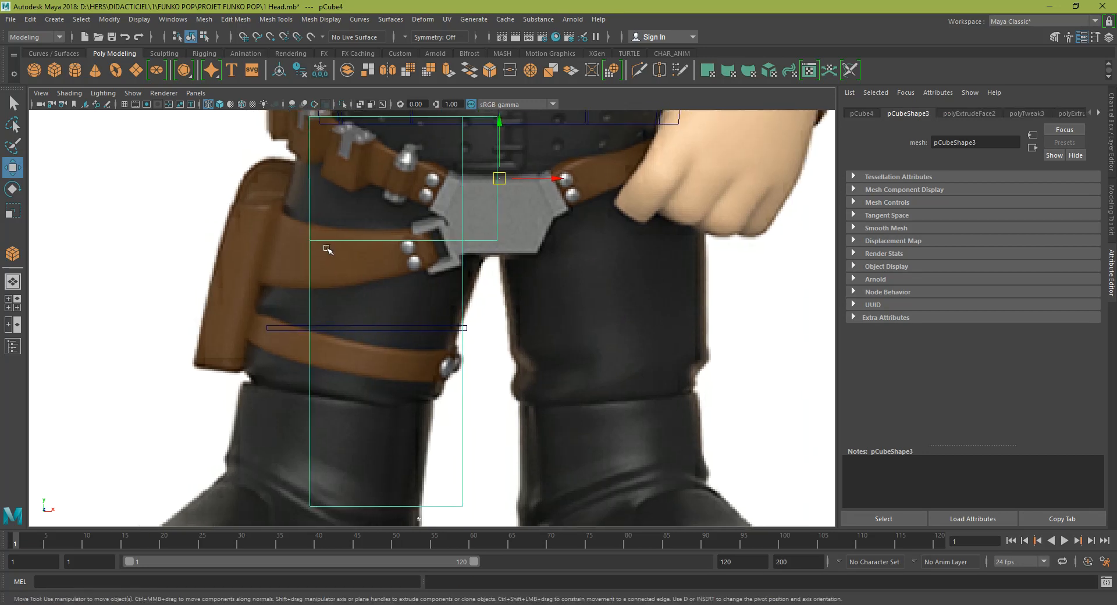
right_click(316, 241)
right_click_drag(314, 240, 281, 240)
left_click_drag(362, 196, 295, 258)
left_click_drag(366, 240, 319, 241)
middle_click_drag(328, 395, 330, 334, "alt")
left_click_drag(260, 468, 312, 445)
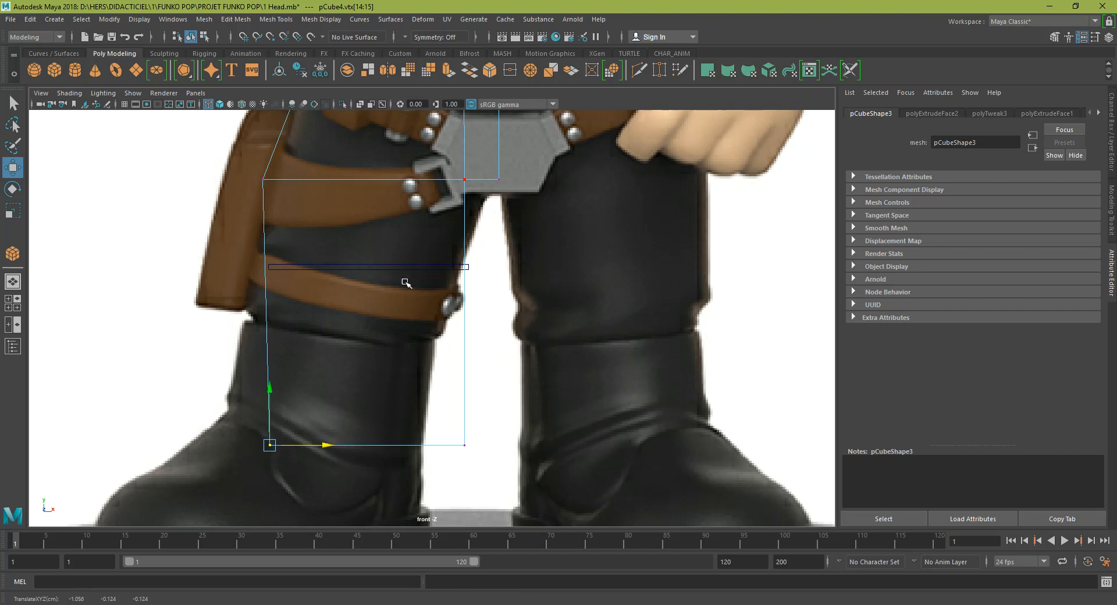
- Freeze the leg mesh's transformations and flip it to the other leg by setting Scale X to -1
middle_click_drag(355, 211, 338, 364, "alt")
scroll(434, 286, "down", 5)
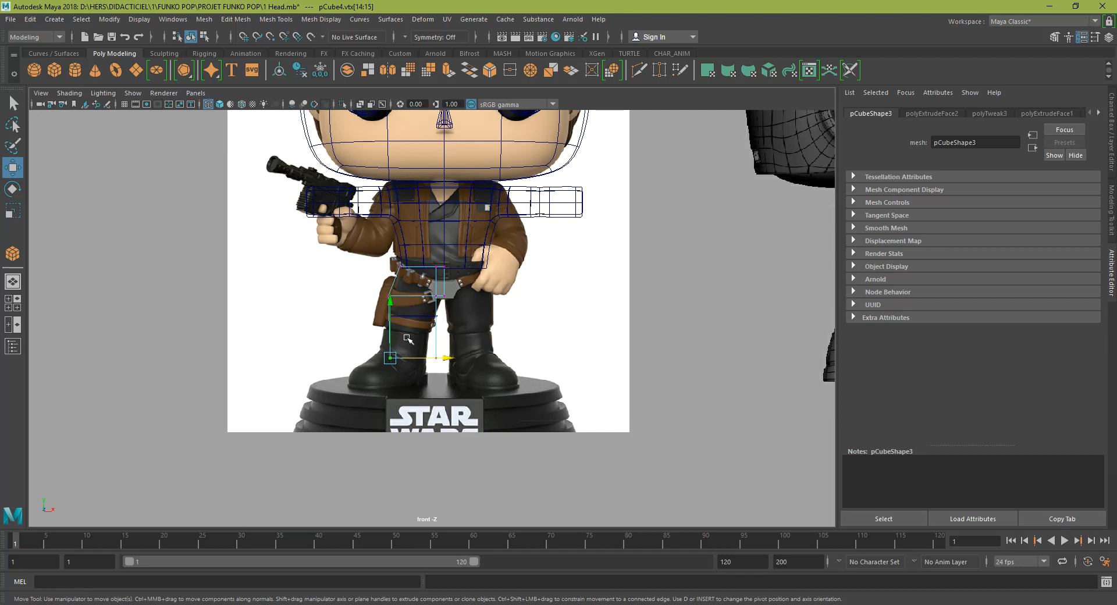
scroll(407, 337, "up", 3)
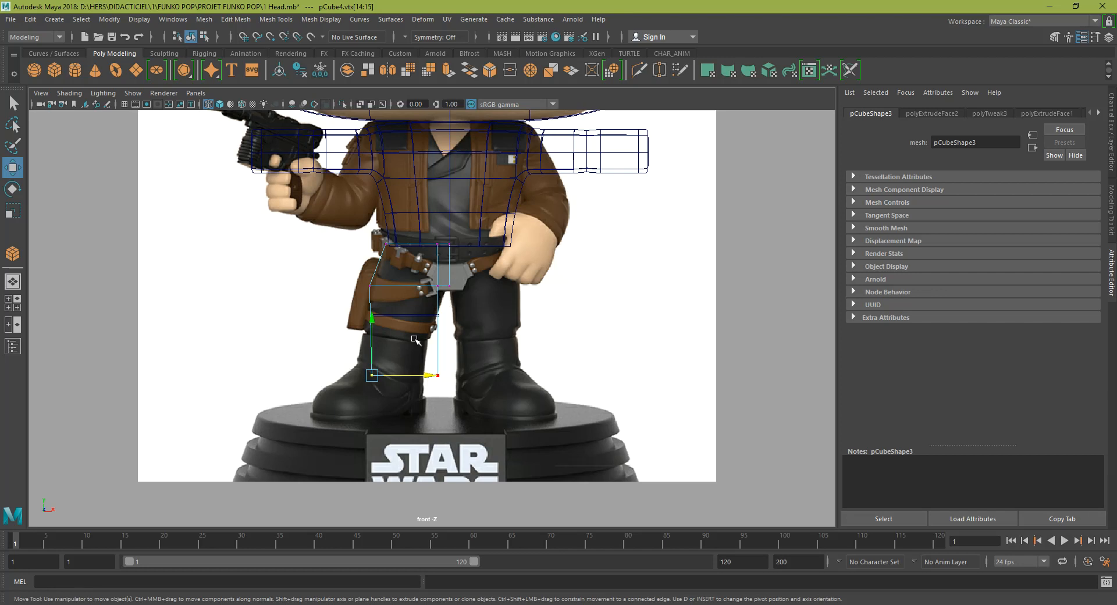
scroll(455, 302, "up", 2)
right_click_drag(458, 214, 473, 212)
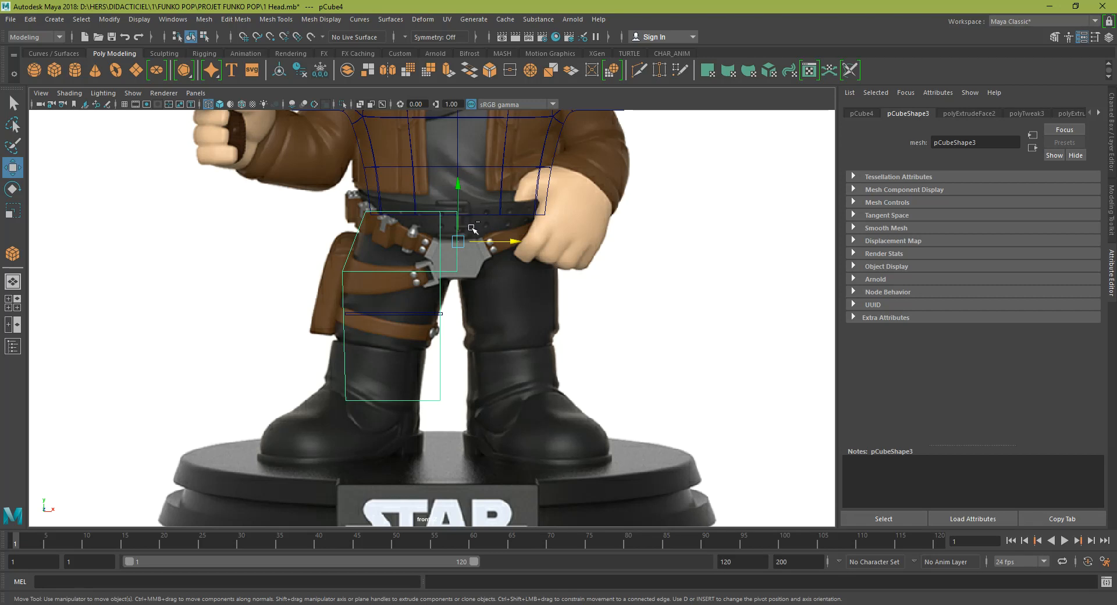
key("ctrl+a")
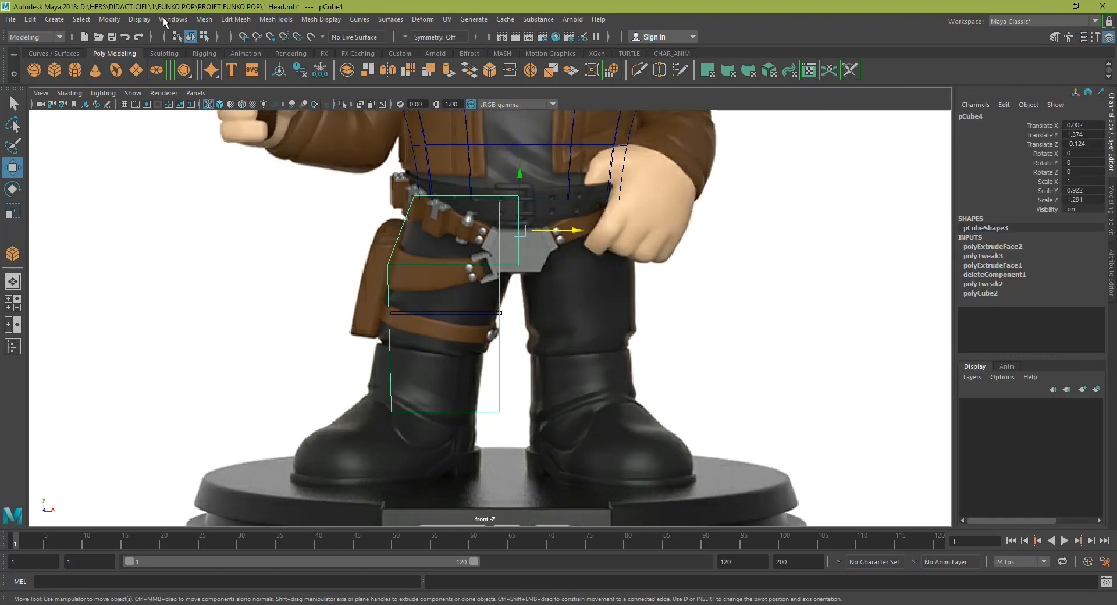
left_click(102, 19)
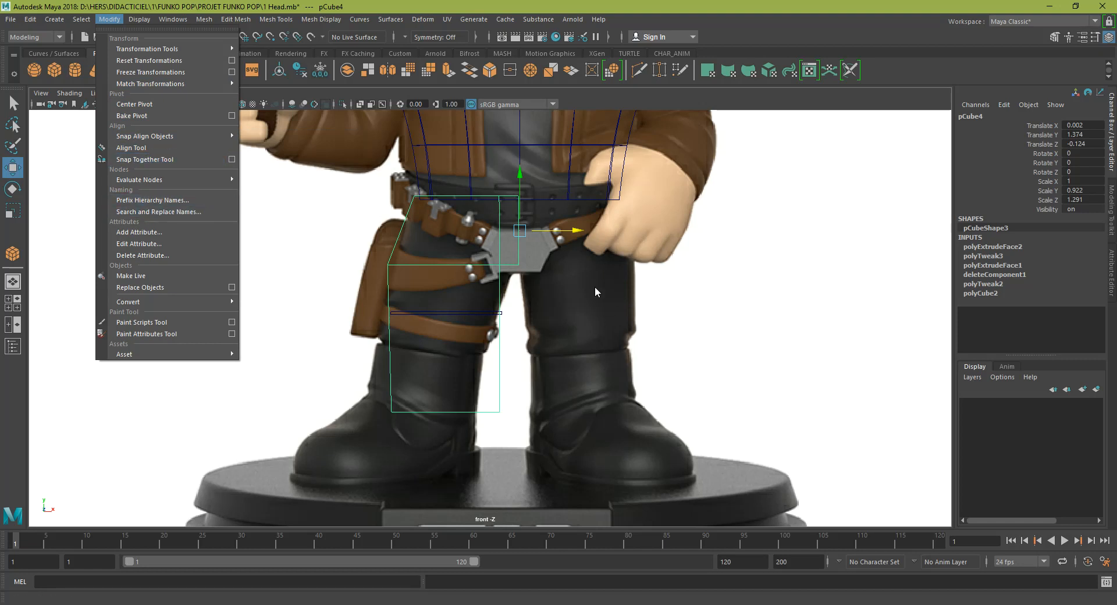
left_click(150, 73)
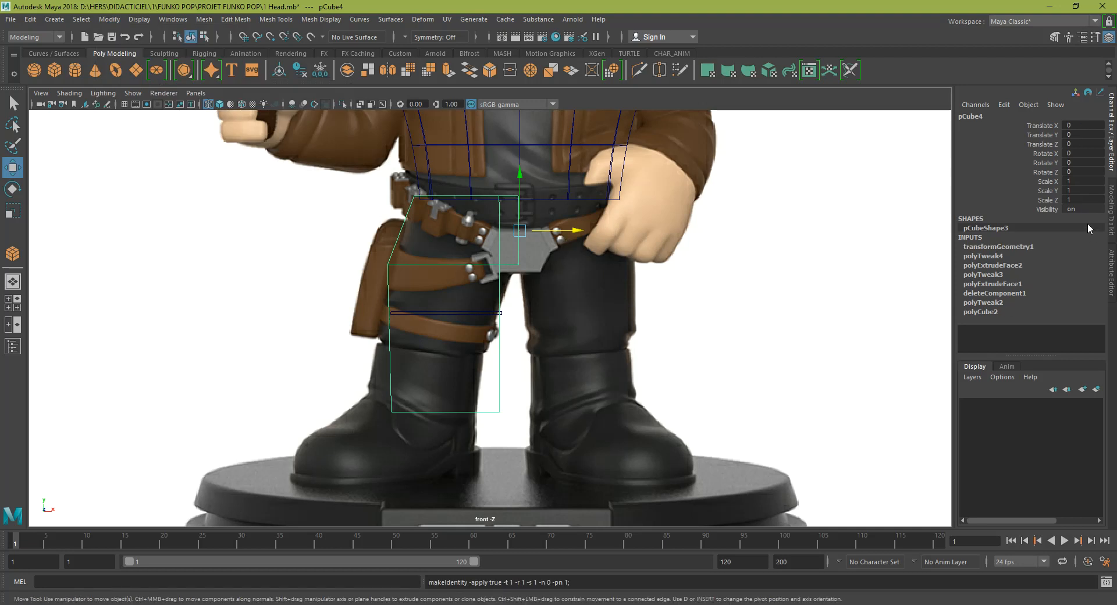
key("r")
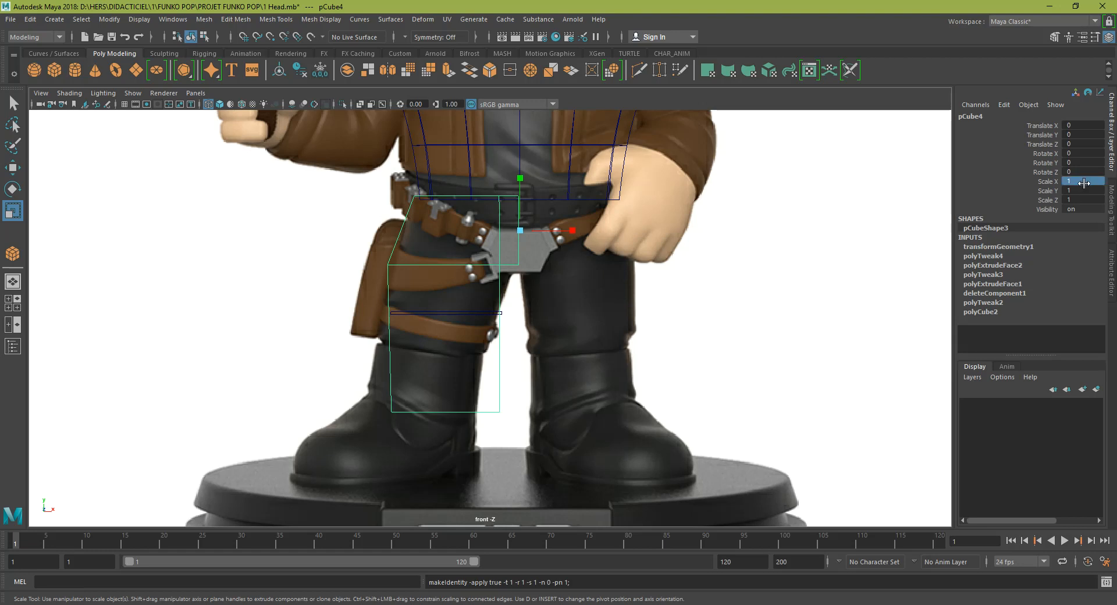
type("1")
key("Return")
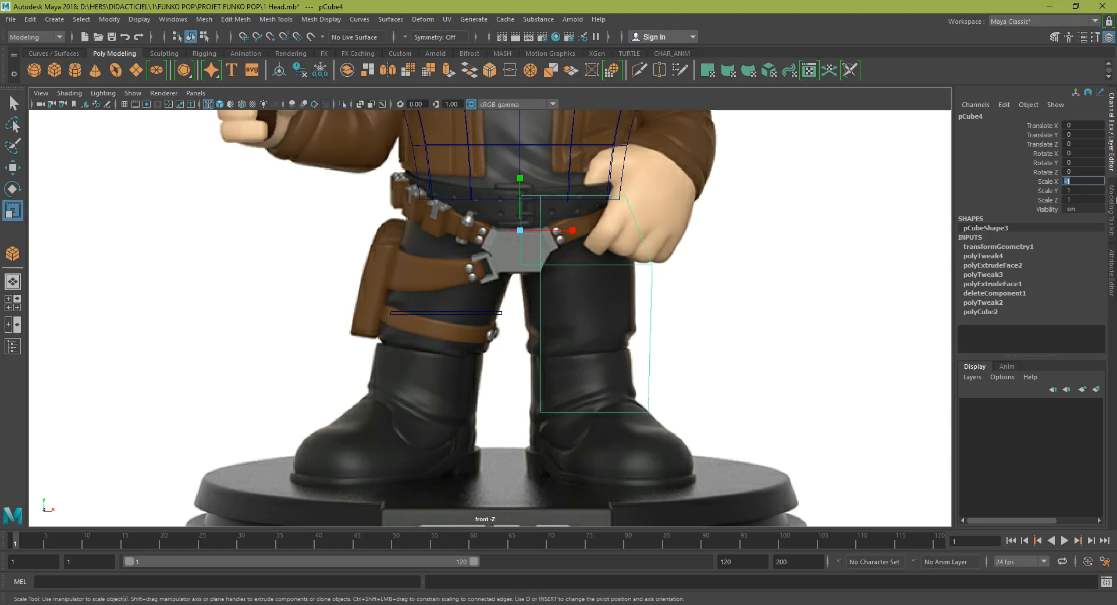
- Move the inner leg vertex in the front view to the crotch point just below the belt buckle
scroll(669, 281, "up", 5)
right_click(510, 257)
right_click_drag(509, 256, 452, 256)
left_click(482, 256)
key("w")
mouse_move(482, 256)
left_mouse_down()
mouse_move(500, 270)
mouse_move(464, 257)
mouse_move(462, 282)
mouse_move(482, 289)
mouse_move(483, 272)
left_mouse_up()
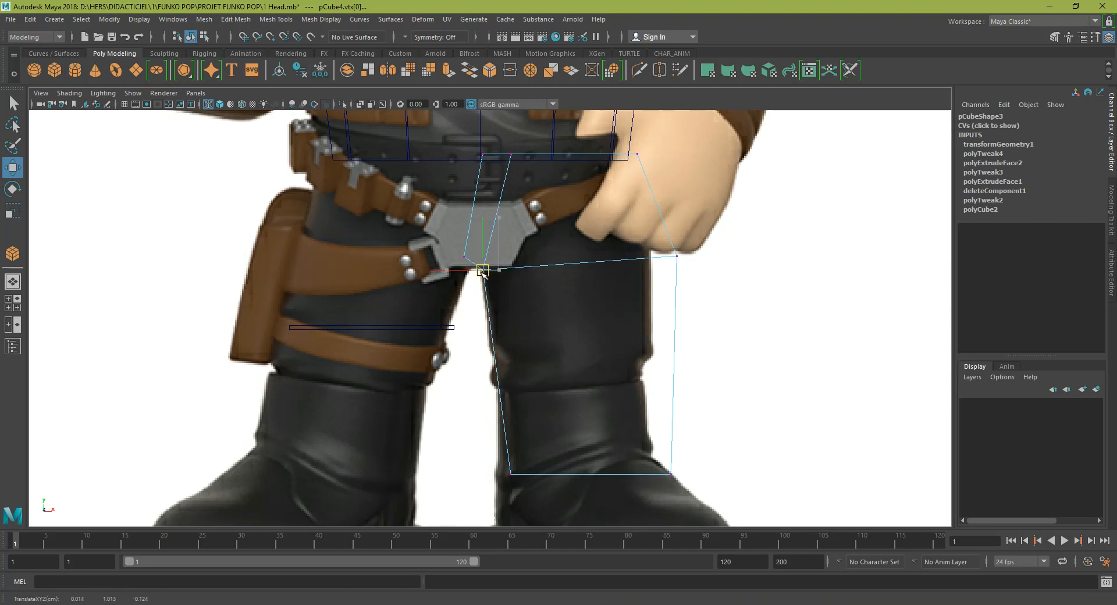
- Move the outer thigh vertices and both pairs of ankle vertices onto the outline of the reference leg without the holster
middle_click_drag(633, 331, 593, 350, "alt")
left_click_drag(670, 270, 610, 285)
middle_click_drag(625, 311, 614, 232, "alt")
left_click_drag(636, 382, 599, 399)
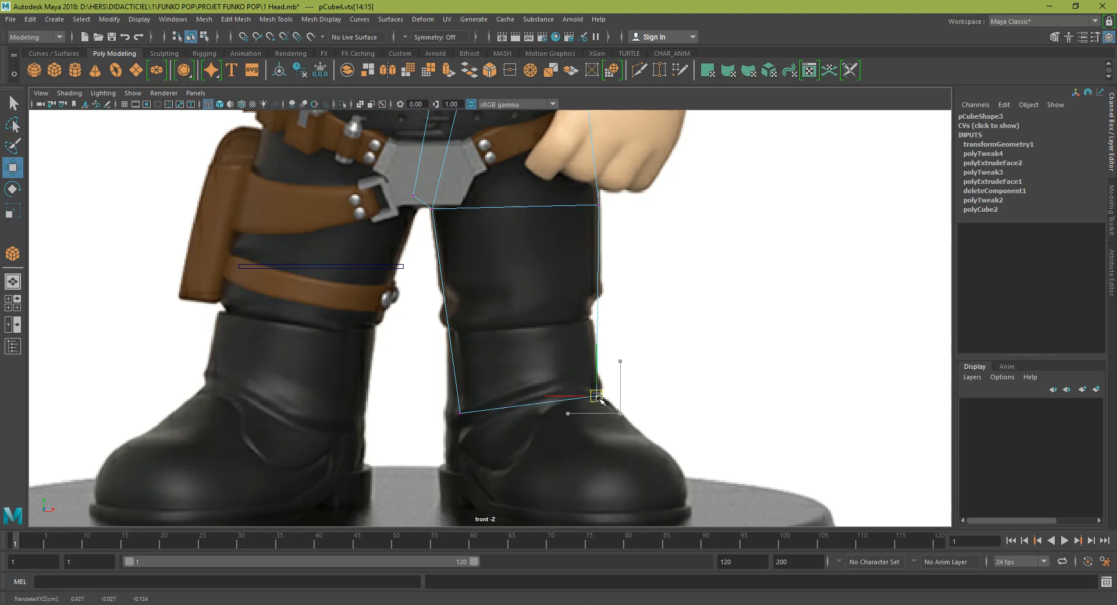
left_click_drag(514, 402, 456, 417)
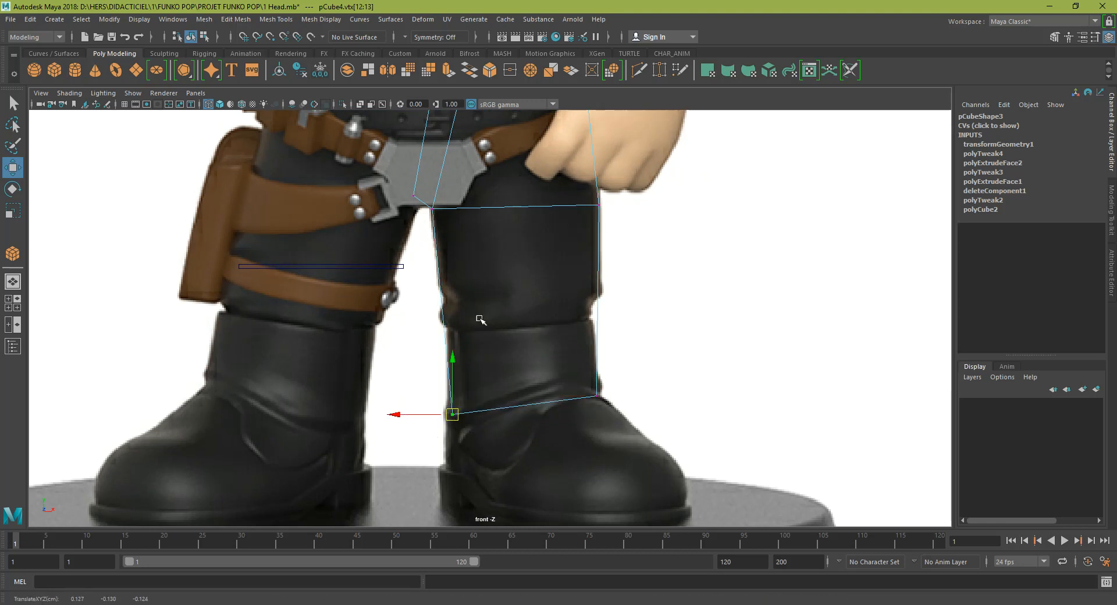
- Scale the hip's centre-line vertices flat so the inner edge runs vertically, and check the neighbouring inner vertices
middle_click_drag(468, 389, 461, 423, "alt")
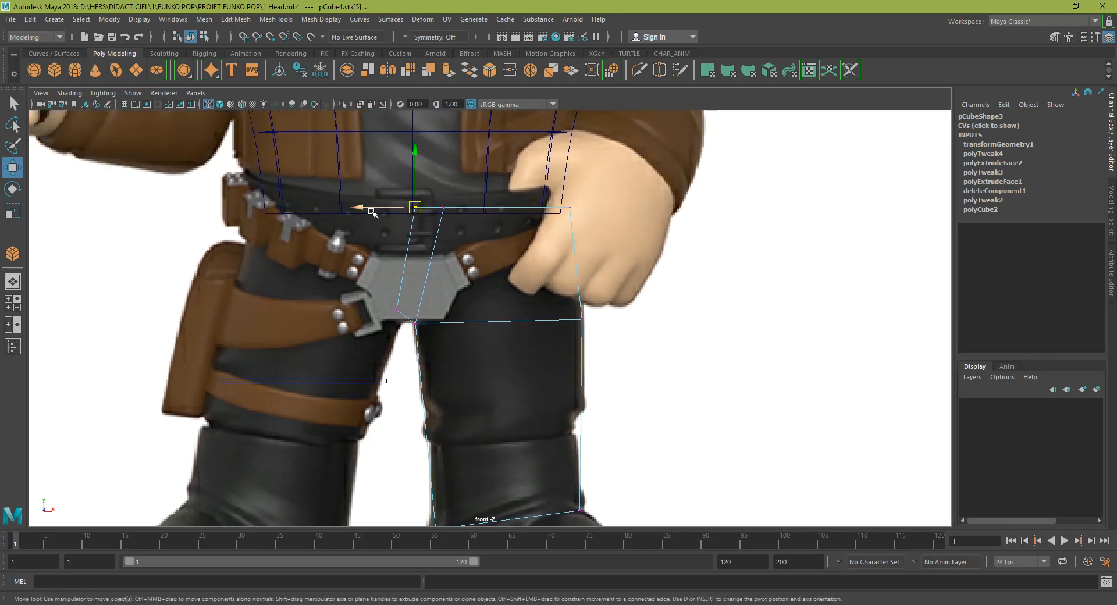
right_click(405, 219)
left_click_drag(374, 317, 405, 292, "ctrl+shift")
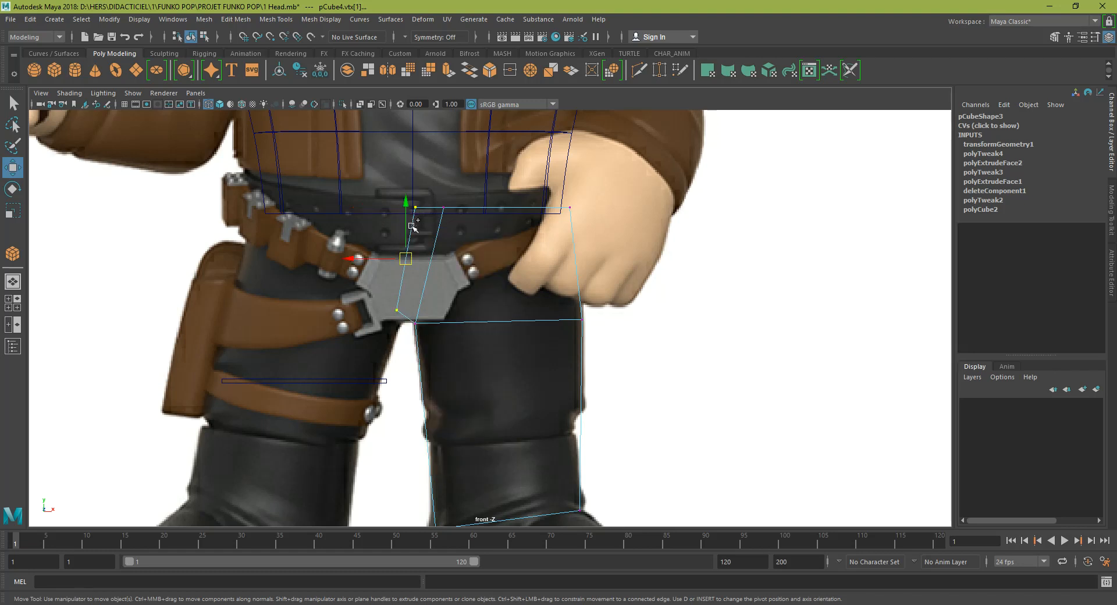
key("r")
left_click_drag(349, 259, 432, 268)
key("w")
left_click_drag(417, 324, 417, 324)
left_click(439, 209)
- Extrude the leg's bottom face down to the sole of the reference boot
middle_click_drag(516, 320, 494, 197, "alt")
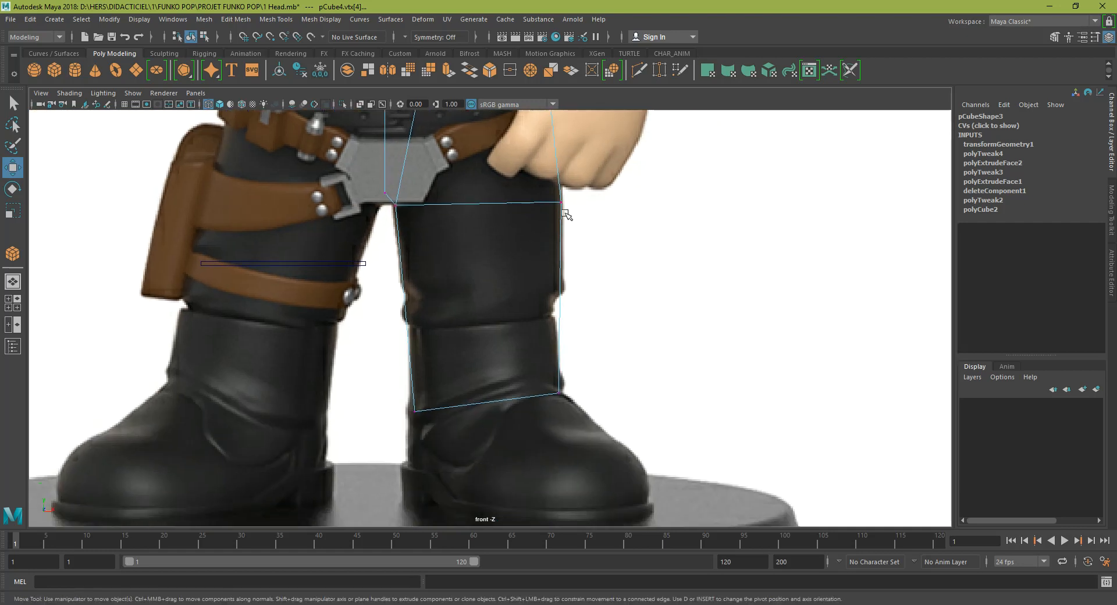
key("space")
key("space")
left_click_drag(579, 324, 654, 165, "alt")
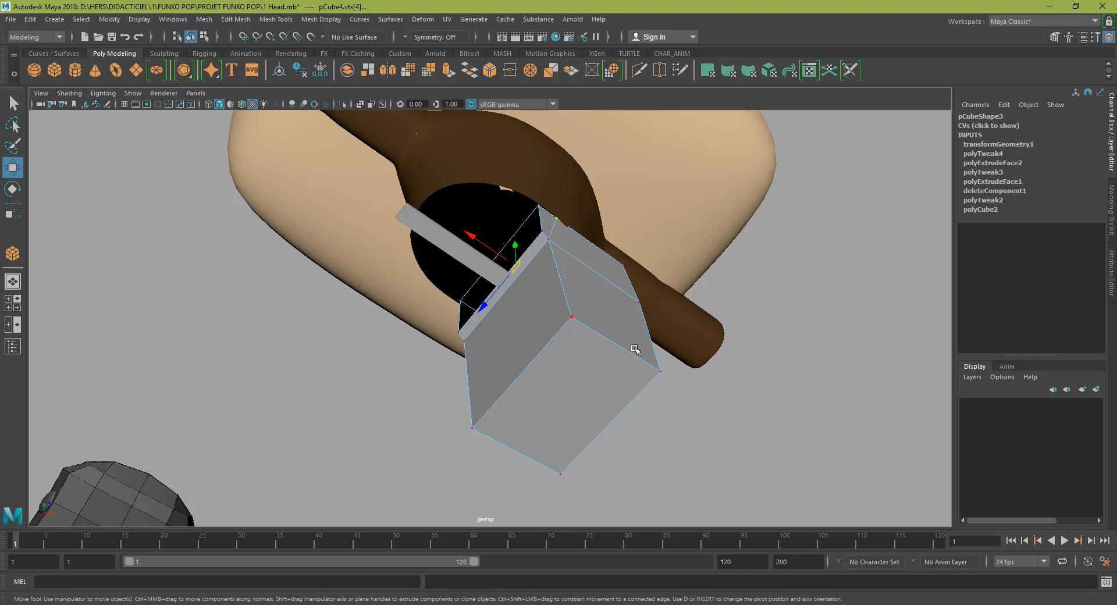
left_click_drag(547, 352, 476, 364, "alt")
left_click_drag(599, 186, 542, 354, "alt")
right_click_drag(544, 353, 541, 303)
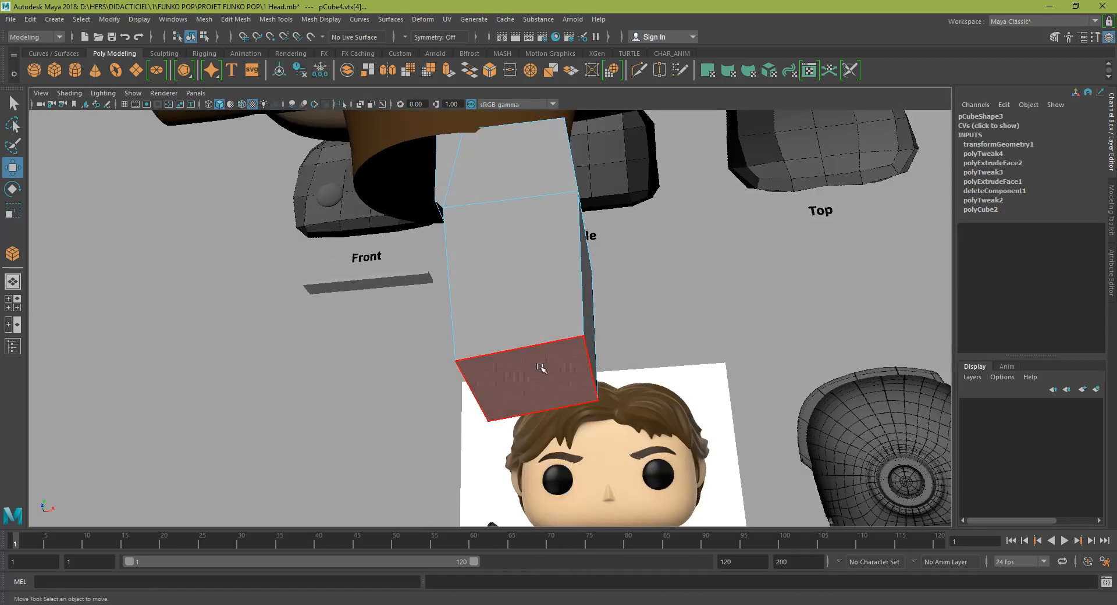
left_click(541, 367)
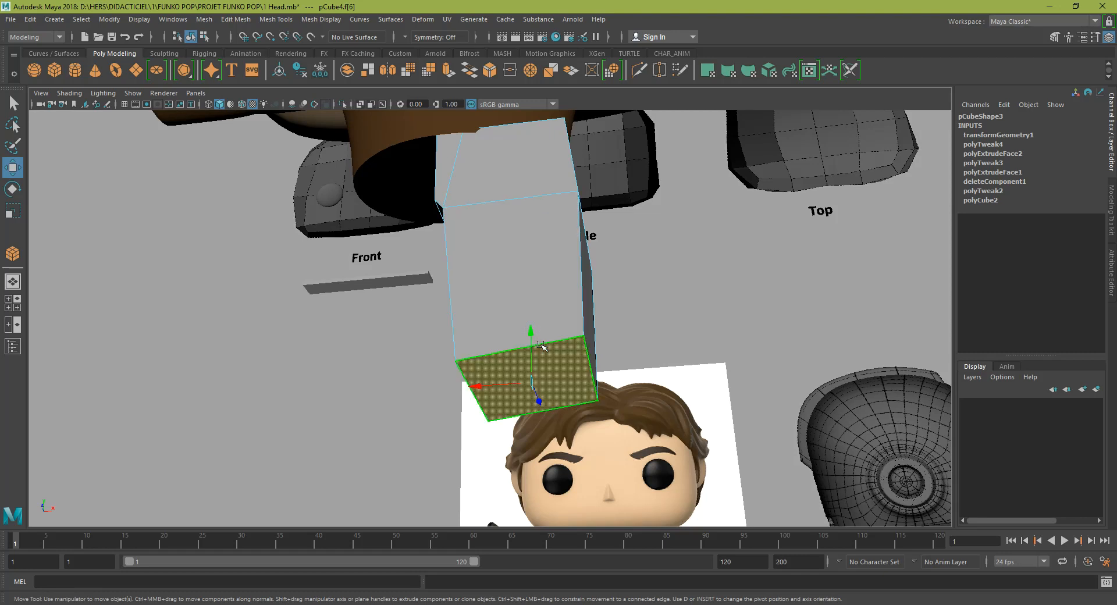
key("space")
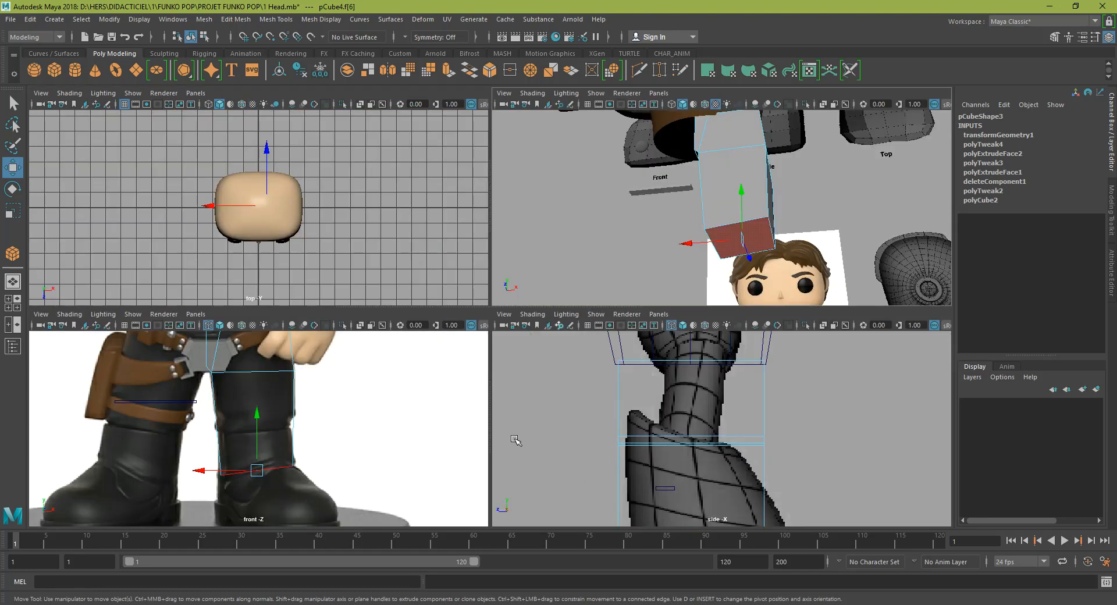
key("f")
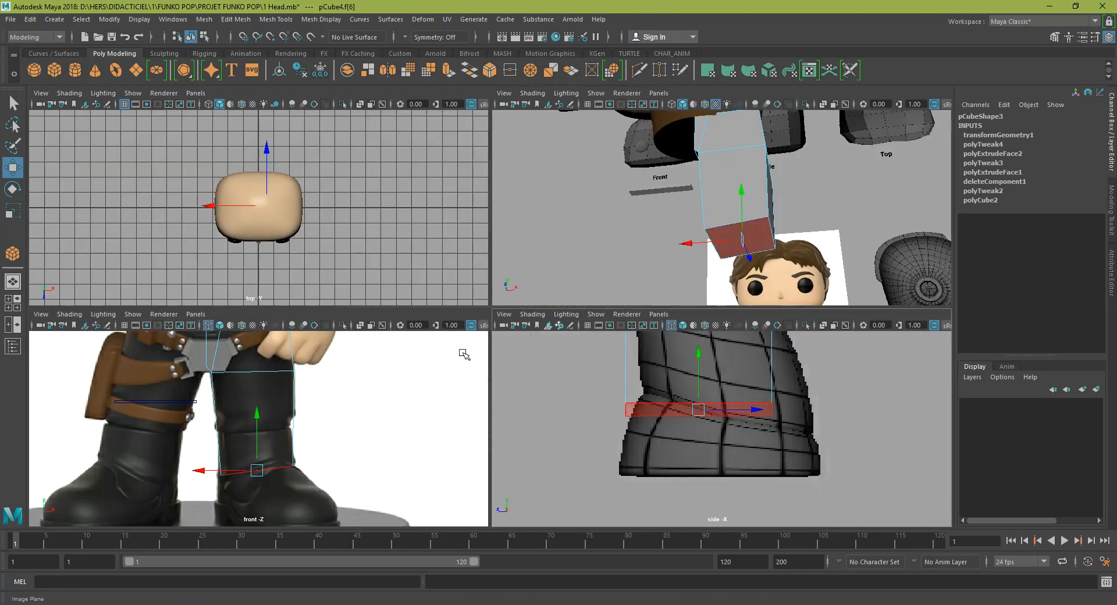
left_click(272, 433, "shift")
left_click(274, 471, "shift")
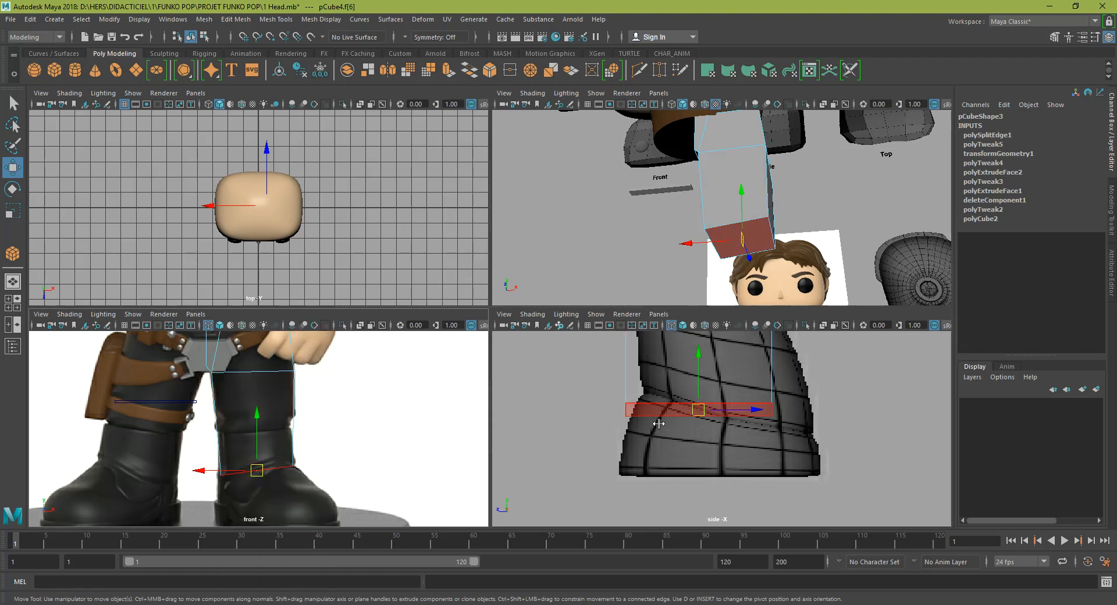
right_click_drag(690, 354, 687, 394, "shift")
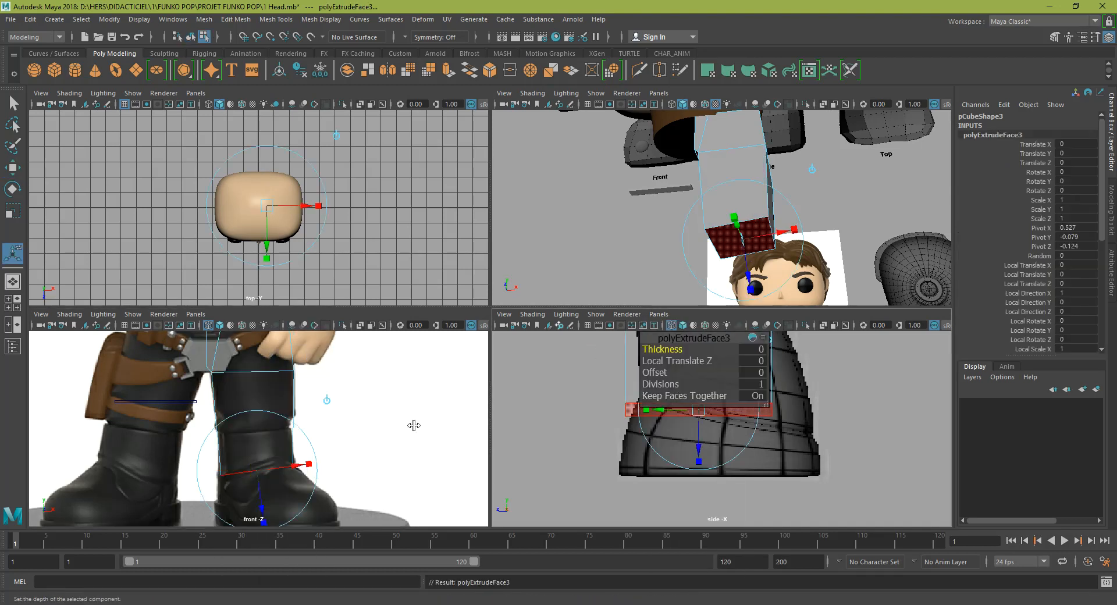
left_click_drag(260, 417, 278, 460)
middle_click_drag(278, 461, 295, 391, "alt")
- Flatten the extruded bottom face vertically so the foot's underside is level
key("r")
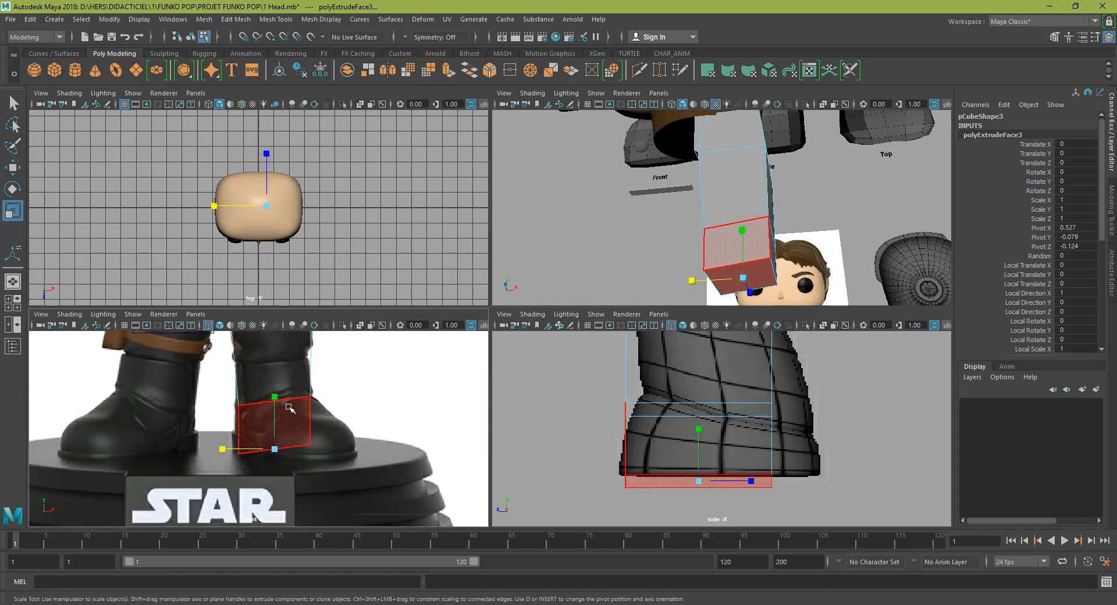
left_click_drag(275, 397, 278, 449)
key("w")
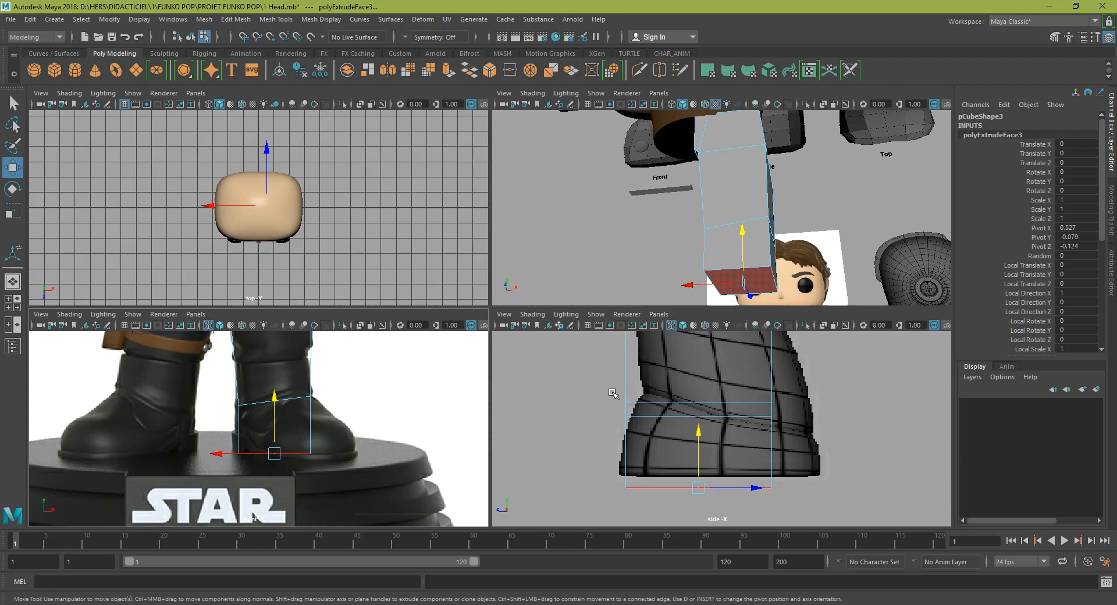
- Extrude the lower front face of the leg forward to form the foot
left_click_drag(767, 238, 724, 250, "alt")
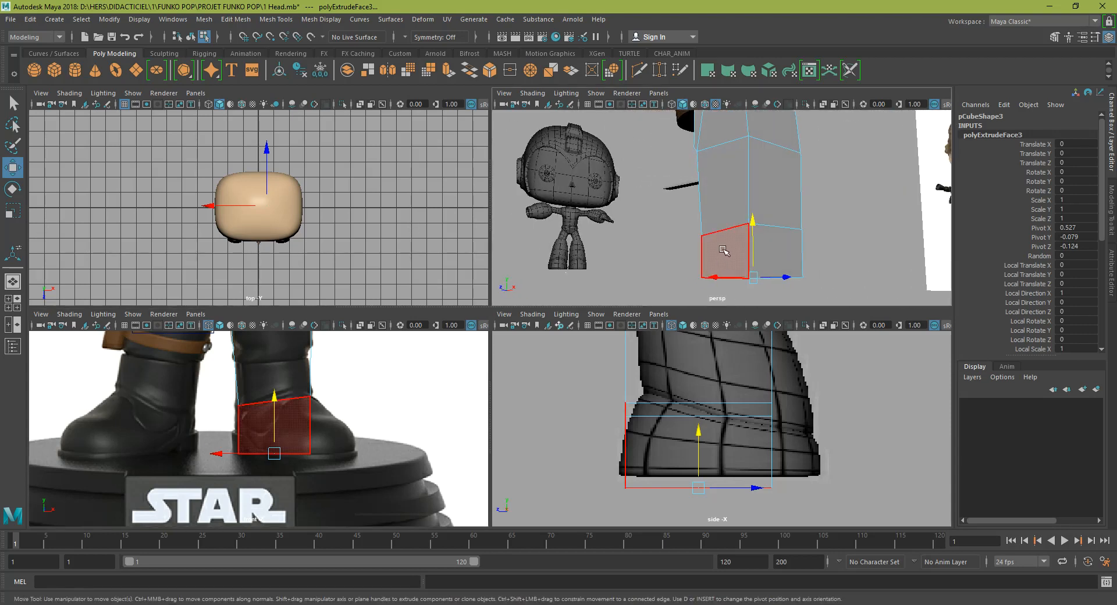
left_click(725, 249)
right_click(742, 238, "shift")
left_click(742, 256)
left_click_drag(736, 253, 705, 267)
key("ctrl+z")
key("ctrl+z")
key("ctrl+z")
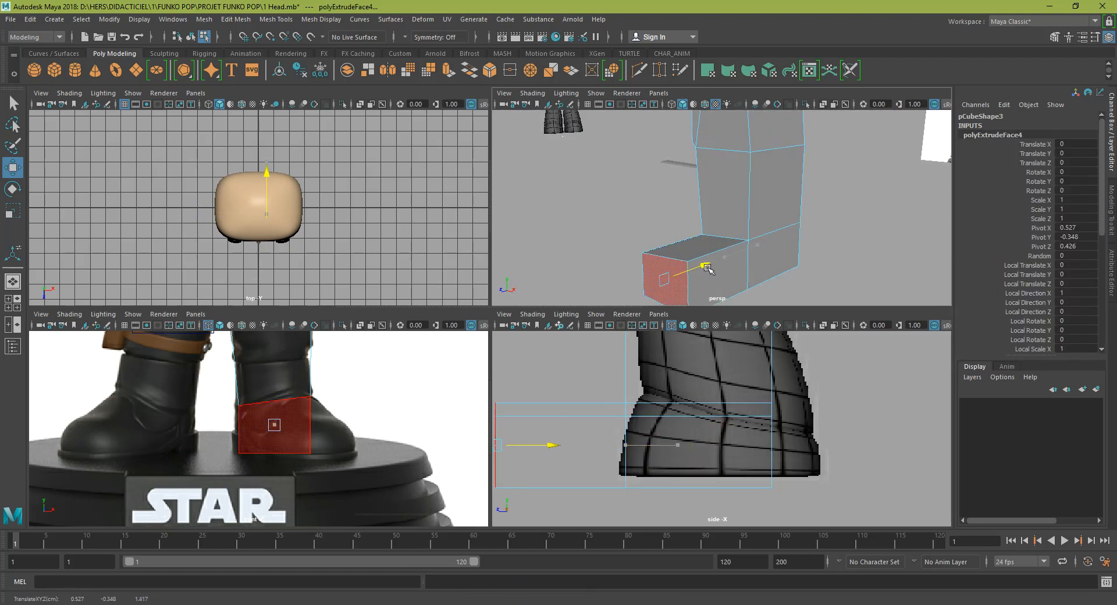
- Lower the foot's top front edge so the instep slopes down toward the toe
key("F10")
left_click(683, 254)
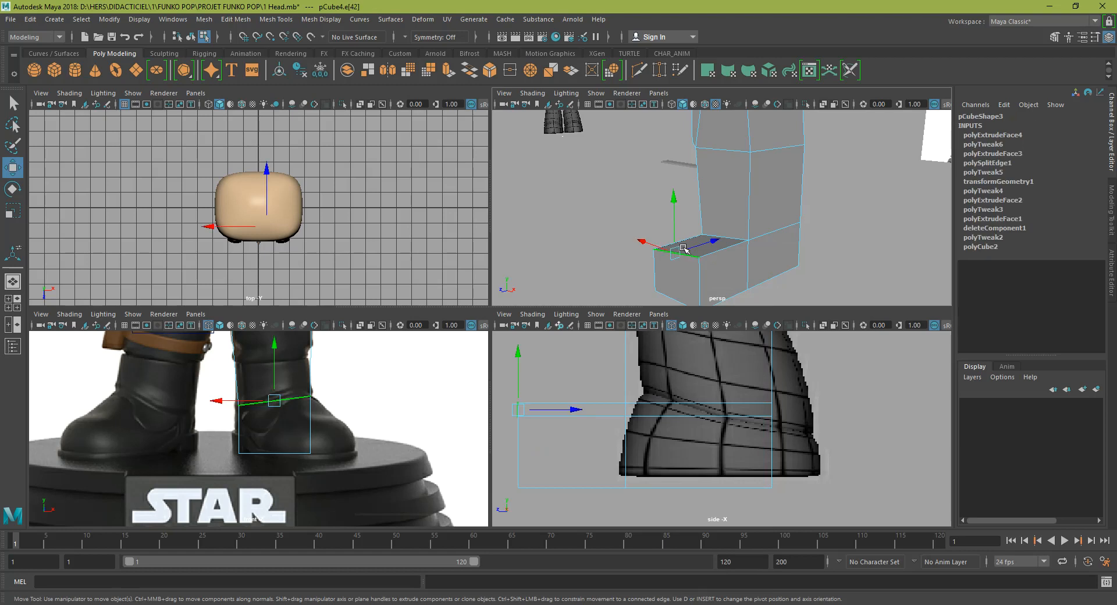
left_click_drag(673, 202, 912, 199)
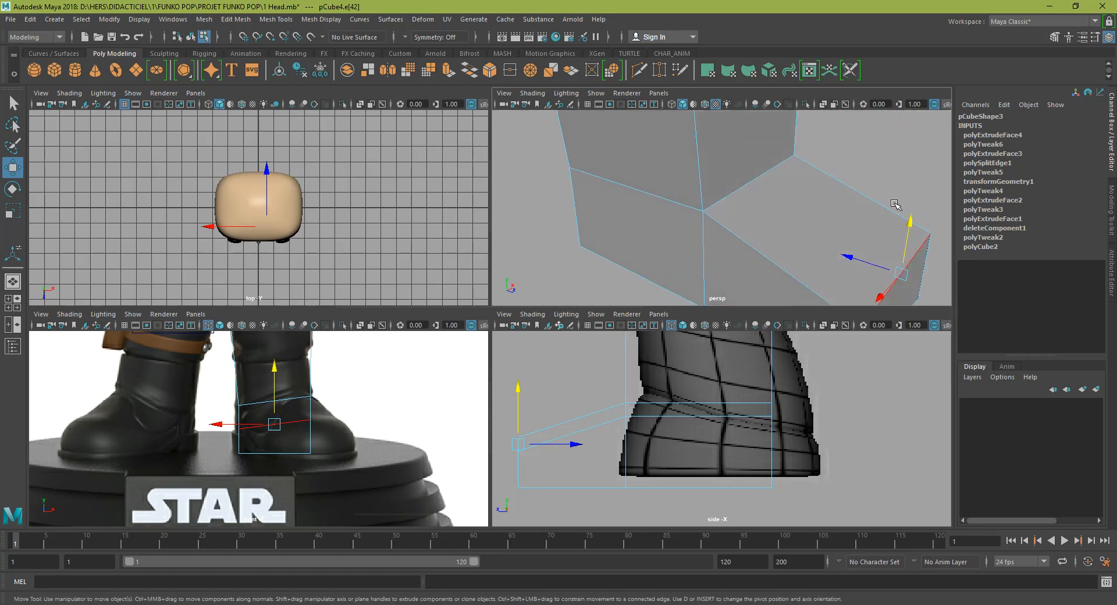
- Move the ankle edges vertically to open up the joint between the leg and the foot
scroll(907, 204, "down", 5)
left_click_drag(819, 270, 740, 239, "alt")
left_click_drag(769, 191, 777, 165, "alt")
left_click(773, 193)
scroll(802, 188, "up", 5)
key("space")
left_click_drag(769, 220, 644, 237)
left_click(430, 291)
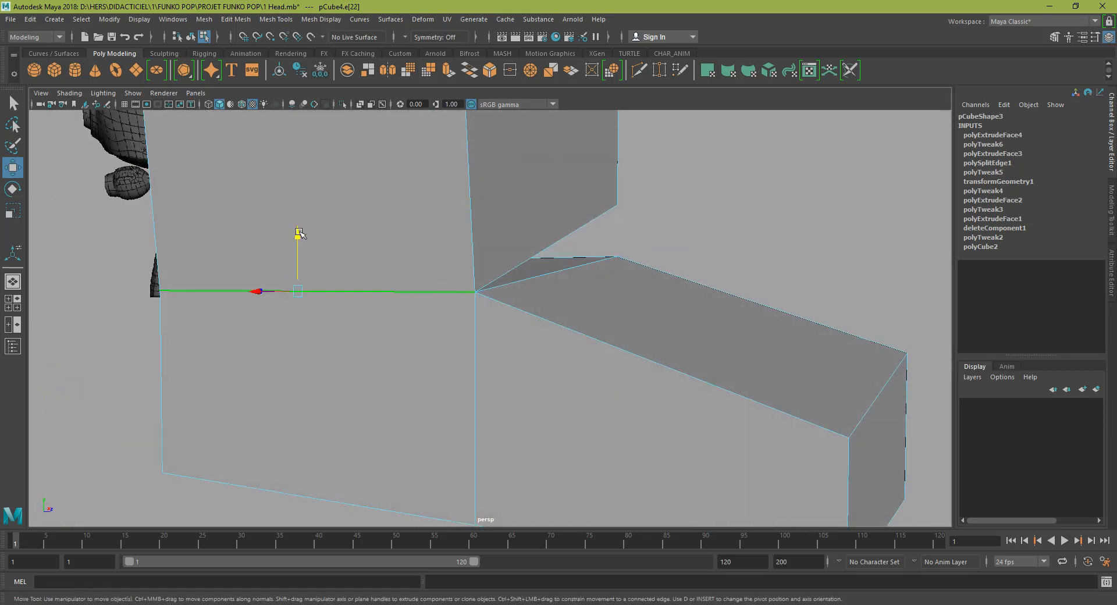
left_click_drag(296, 235, 469, 277)
left_click(470, 275)
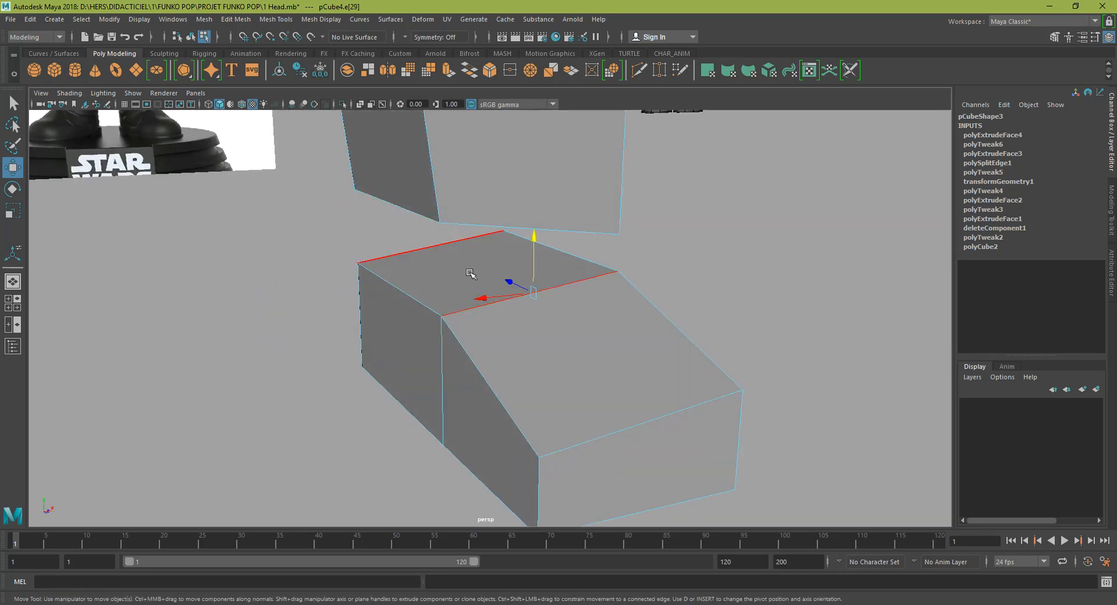
- Undo the last edge change and delete the hidden face covering the foot at the ankle
mouse_move(497, 317)
left_mouse_down("alt")
mouse_move(780, 293)
mouse_move(675, 323)
mouse_move(489, 329)
left_mouse_up("alt")
key("ctrl+z")
right_click_drag(434, 282, 440, 319)
left_click(421, 328)
key("Delete")
- Merge the paired leg and foot vertices around the ankle to close the gap
left_click_drag(345, 290, 576, 245, "alt")
right_click_drag(578, 242, 537, 241)
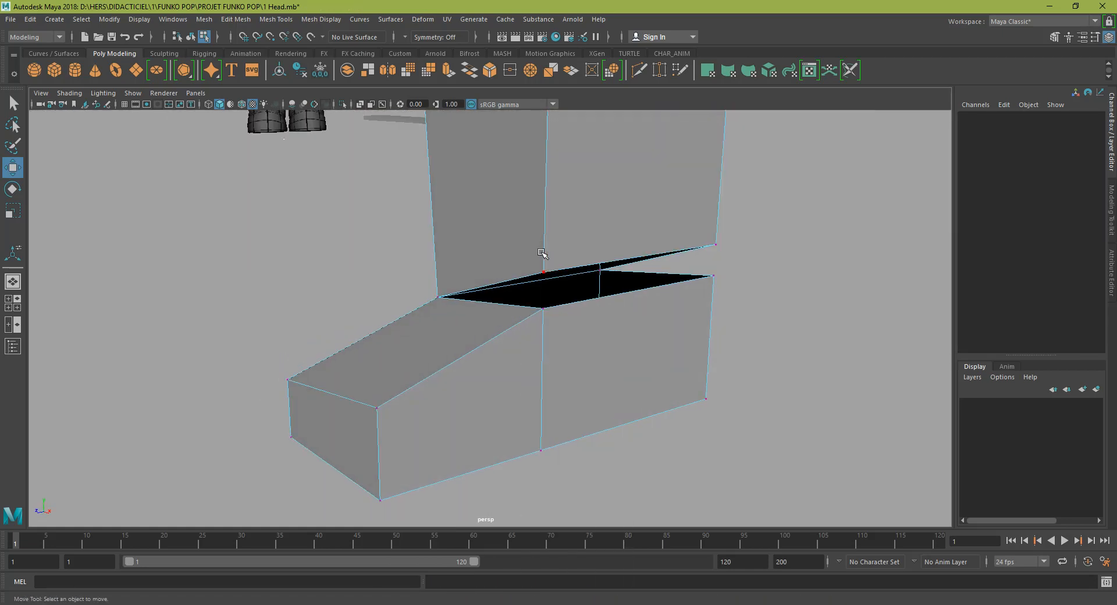
left_click(544, 269)
right_click_drag(541, 309, 544, 211, "shift")
left_click_drag(729, 247, 723, 249)
right_click_drag(723, 249, 723, 200, "shift")
left_click_drag(723, 199, 204, 337, "alt")
left_click_drag(513, 333, 413, 330, "alt")
right_click_drag(464, 289, 539, 221, "shift")
- Check the merged leg in smooth preview and lower the outer top vertex of the toe
key("3")
scroll(581, 275, "down", 2)
key("space")
left_click_drag(484, 281, 691, 323, "alt")
key("1")
key("q")
left_click(562, 290)
key("w")
scroll(452, 312, "up", 3)
left_click_drag(684, 364, 631, 365, "alt")
right_click_drag(644, 365, 600, 284)
left_click_drag(647, 316, 651, 346)
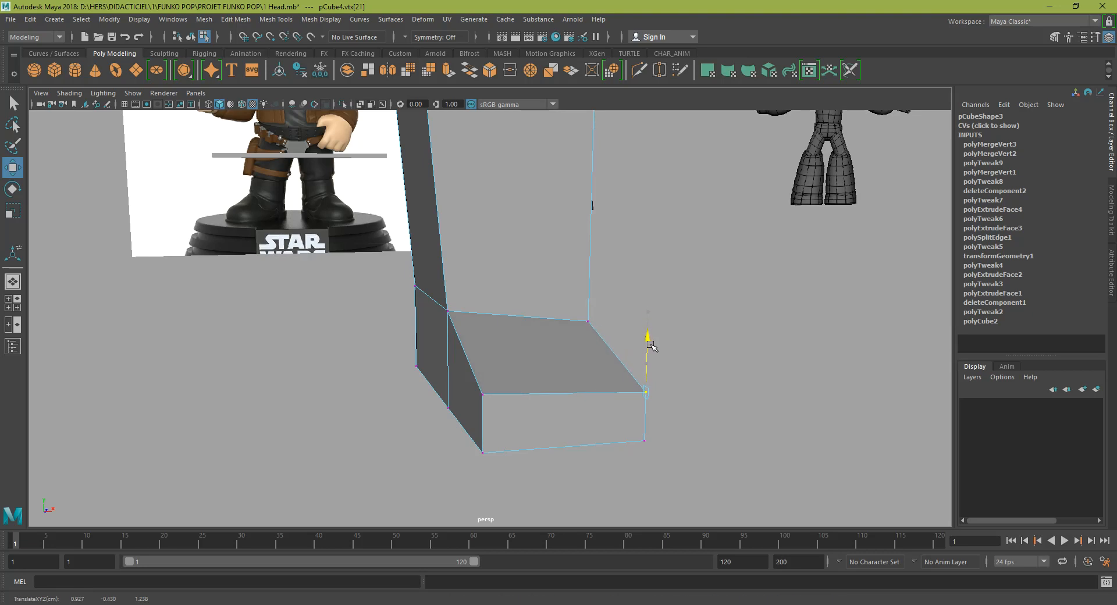
- Adjust the height of the inner ankle vertices to level the ankle line
mouse_move(391, 294)
left_mouse_down("alt")
mouse_move(429, 297)
mouse_move(376, 296)
left_mouse_up("alt")
left_click(447, 313)
mouse_move(438, 283)
left_mouse_down("alt")
mouse_move(476, 277)
mouse_move(460, 280)
left_mouse_up("alt")
left_click(385, 285)
left_click_drag(374, 234, 502, 275)
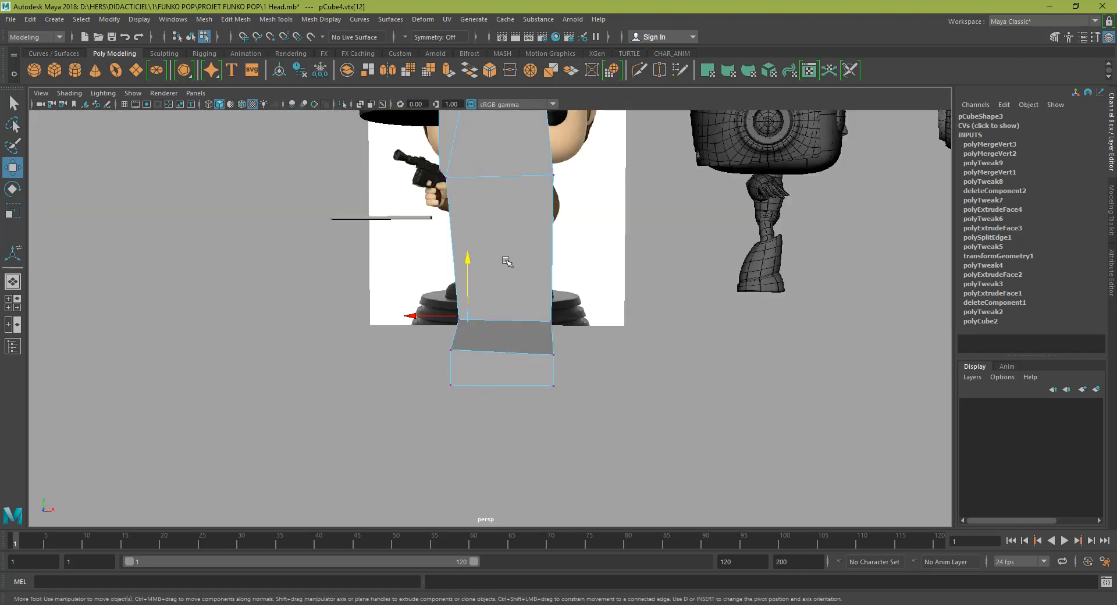
- Insert a horizontal edge loop around the leg at the top of the reference boot
scroll(503, 276, "up", 3)
key("space")
key("space")
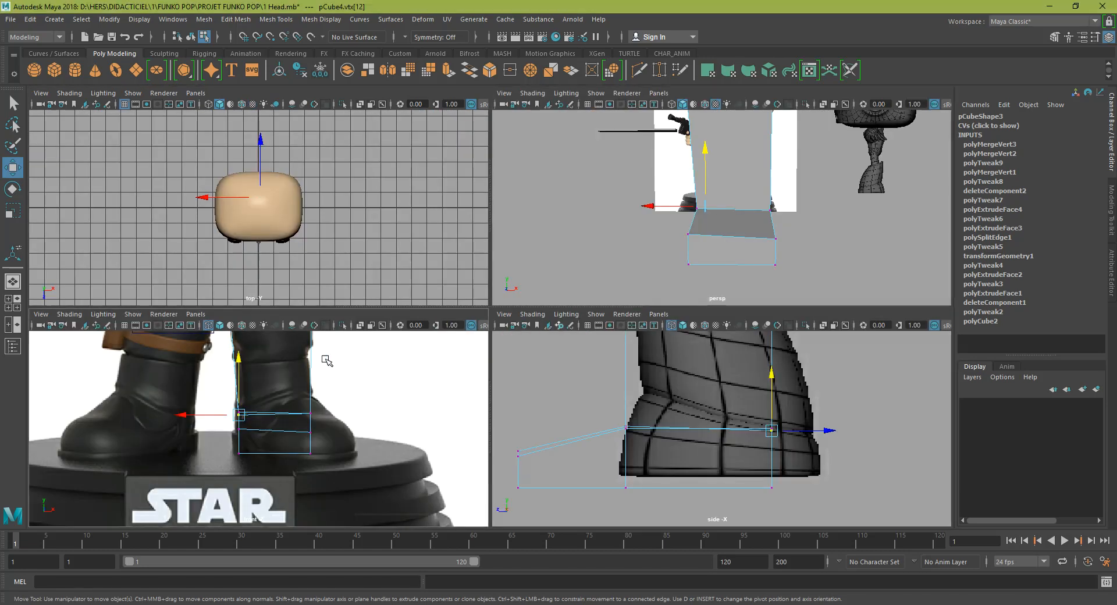
middle_click_drag(510, 235, 424, 352, "alt")
right_click(517, 254)
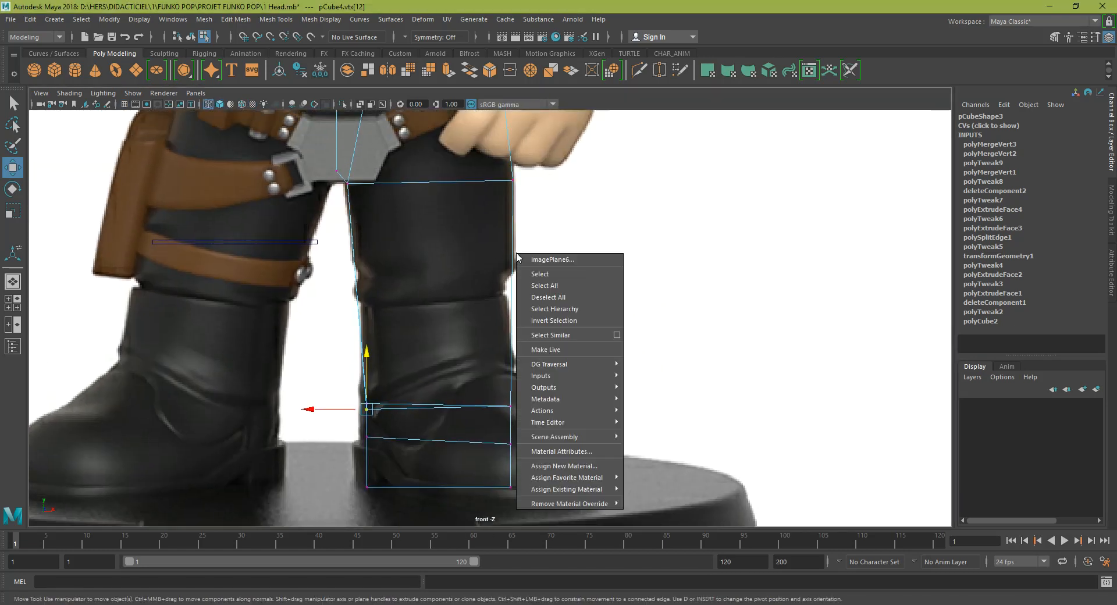
right_click_drag(512, 251, 508, 335)
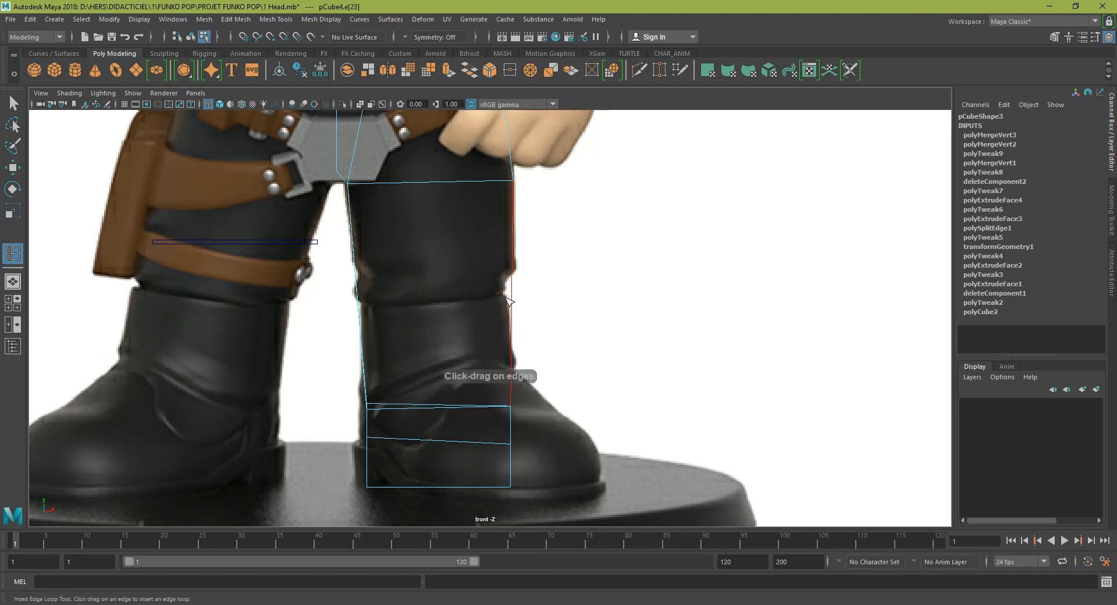
left_click_drag(511, 297, 514, 298)
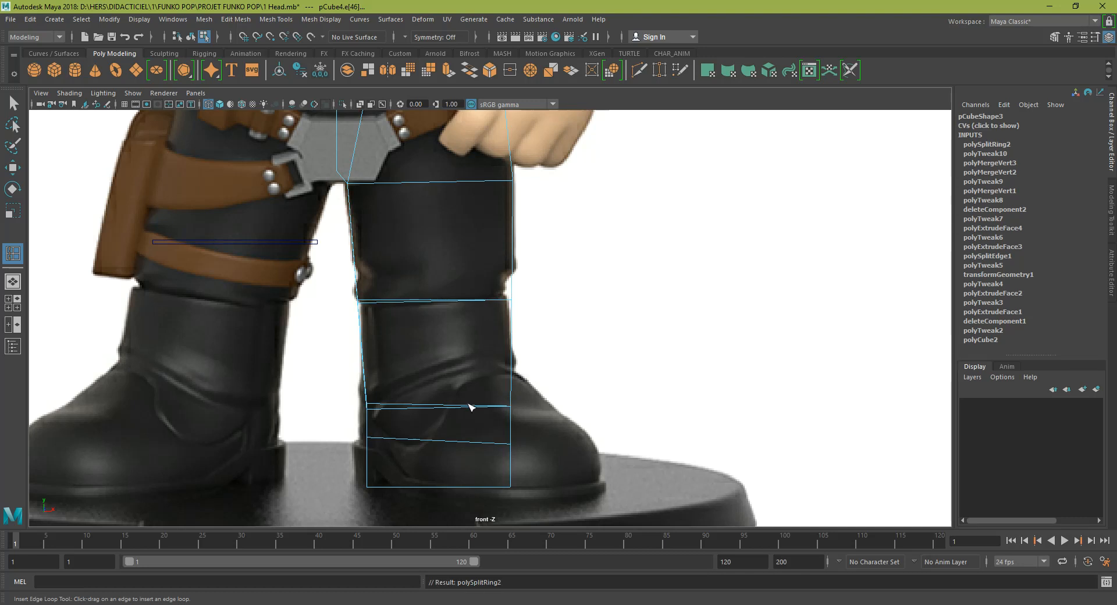
- Bevel the boot-top edge loop with 2 segments and adjust the bevel fraction
key("w")
left_click(460, 299)
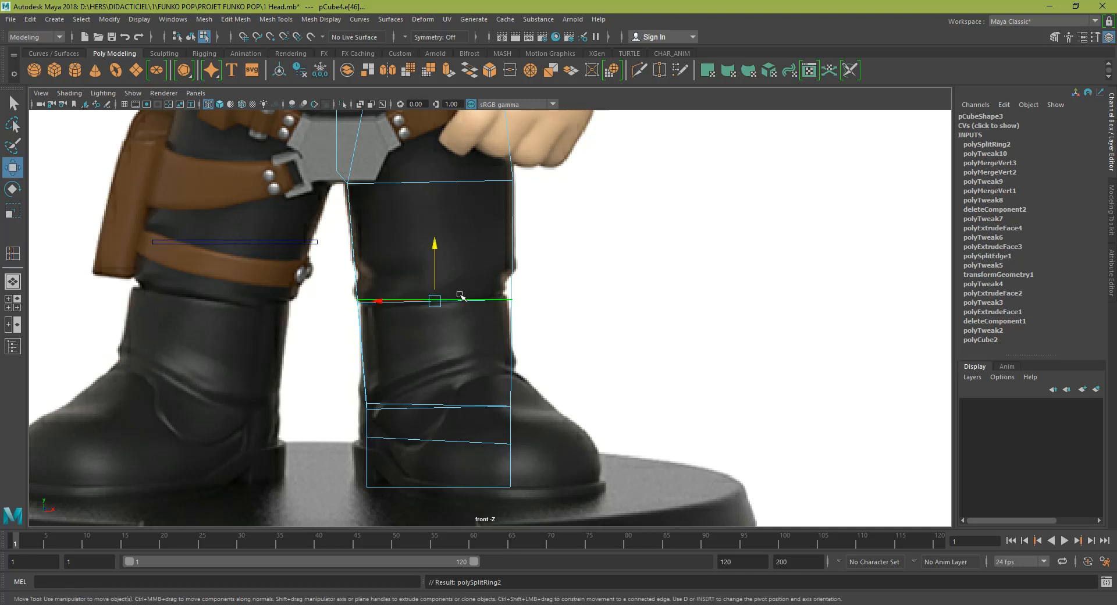
right_click(460, 294, "shift")
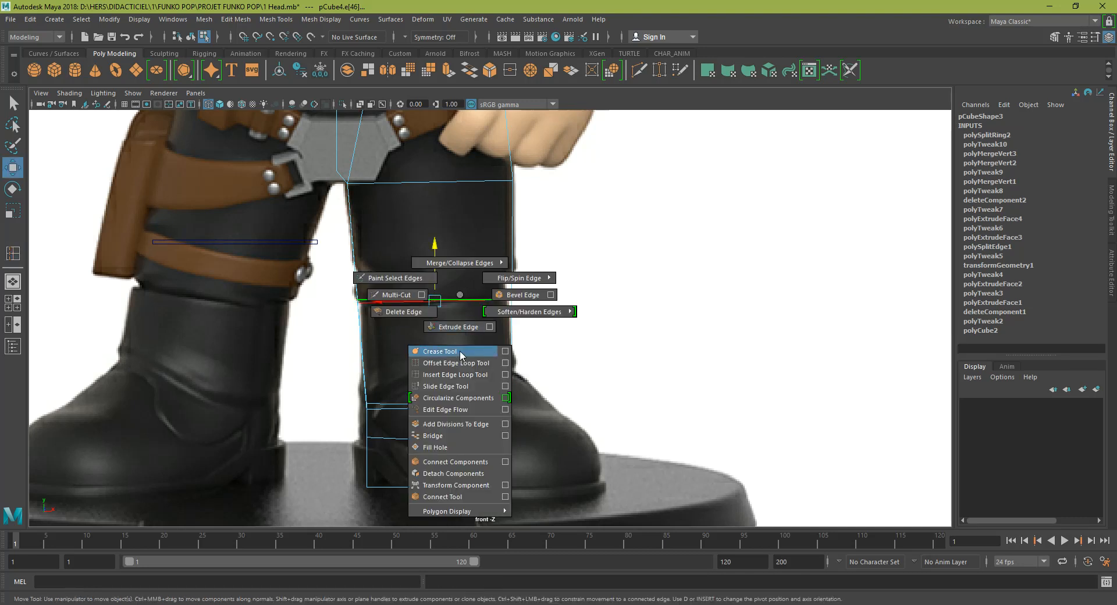
left_click(505, 295)
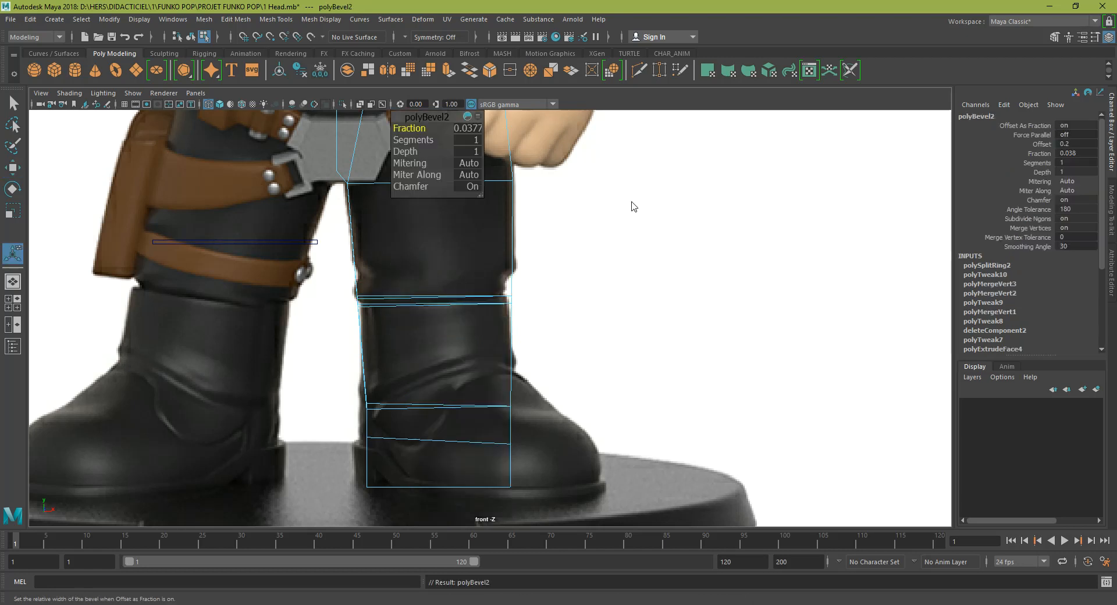
key("space")
key("space")
left_click_drag(680, 187, 594, 192, "alt")
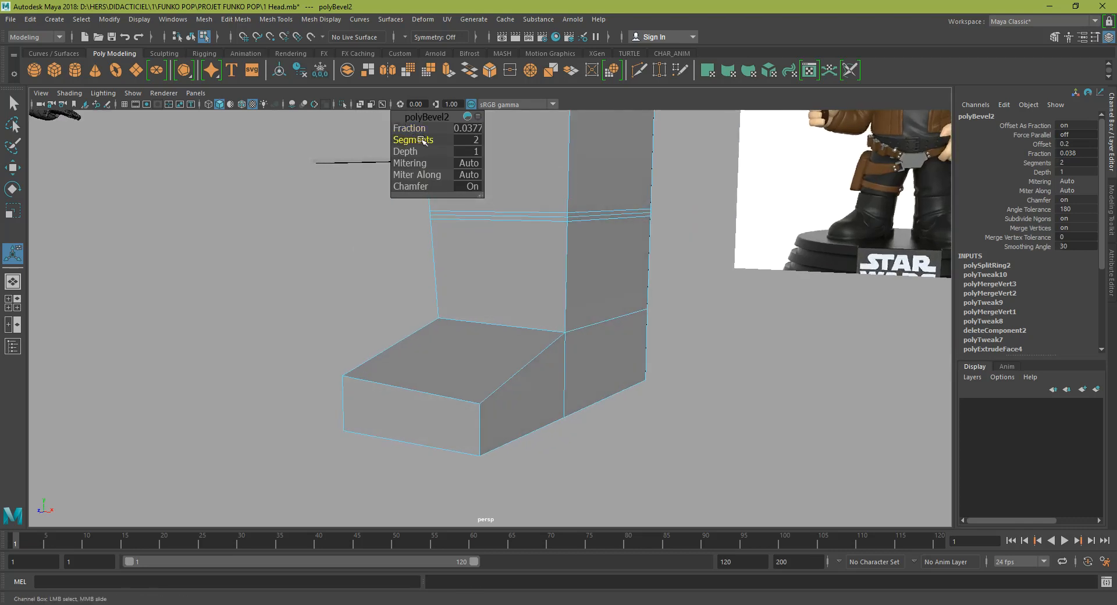
mouse_move(416, 129)
left_mouse_down()
mouse_move(431, 129)
mouse_move(407, 129)
left_mouse_up()
- Shrink the middle edge loop of the bevel inward to form a groove at the boot top
left_click_drag(698, 244, 666, 295, "alt")
left_click_drag(394, 297, 524, 291, "alt")
left_click(665, 227)
key("w")
scroll(544, 321, "down", 4)
- Insert two edge loops just above the ankle and vertical loops through the middle of the leg's front and sides
right_click(521, 261, "shift")
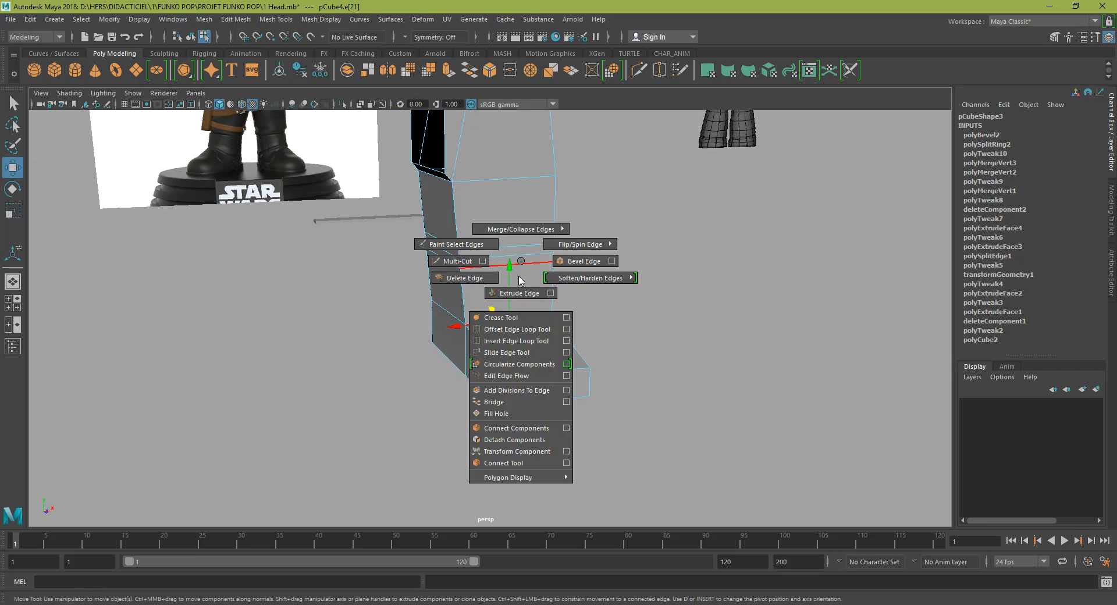
left_click(516, 341)
left_click_drag(518, 324, 459, 319)
key("ctrl+z")
scroll(547, 326, "up", 4)
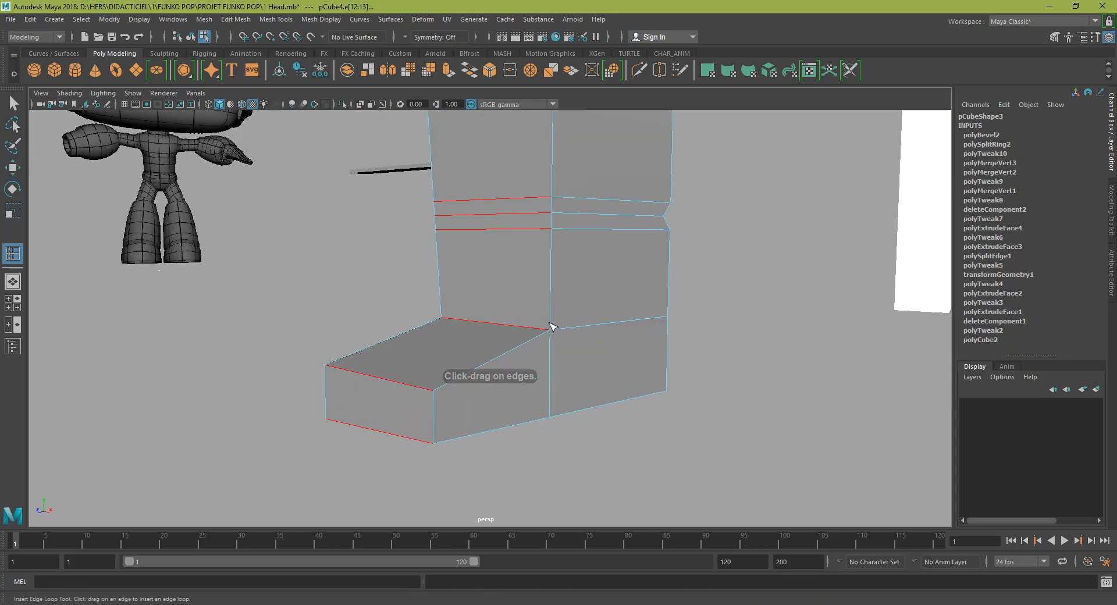
left_click_drag(551, 316, 504, 341)
left_click_drag(396, 326, 397, 329)
left_click_drag(664, 262, 407, 356, "alt")
- Move the ankle's front centre vertices forward onto the instep and raise the one above to round the bend
key("w")
left_click(489, 276)
scroll(478, 297, "up", 3)
middle_click_drag(407, 356, 394, 297, "alt")
left_click_drag(394, 296, 386, 298, "alt")
left_click(396, 304)
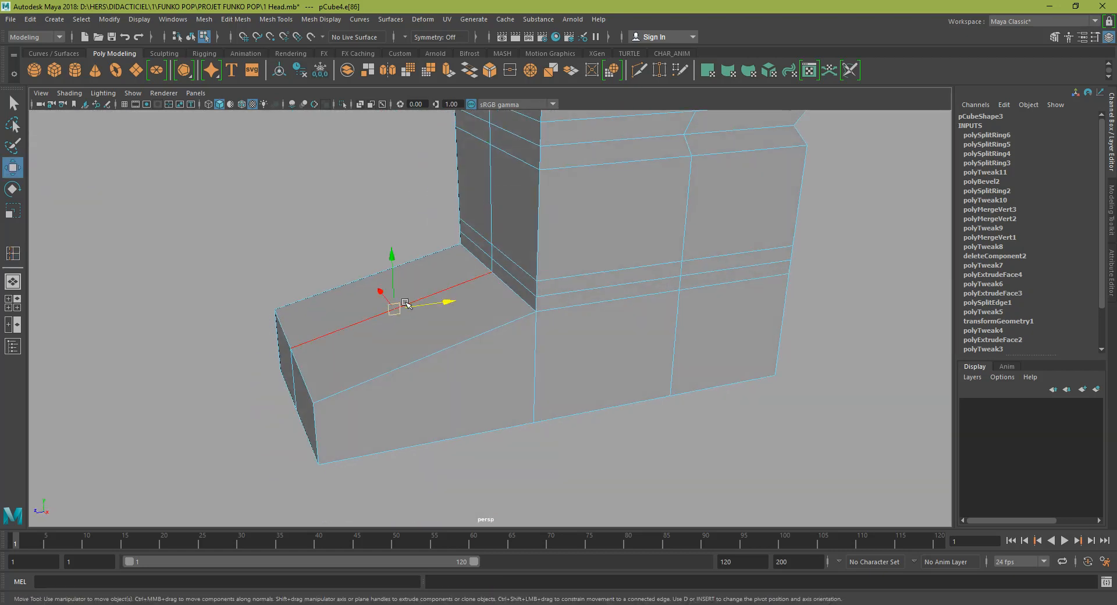
scroll(486, 254, "up", 3)
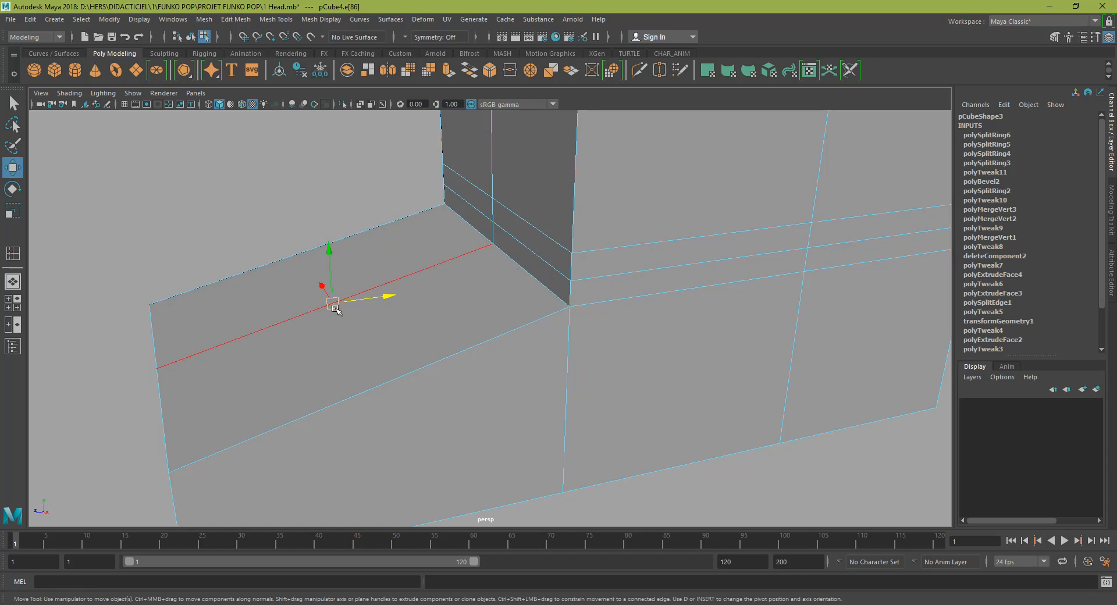
right_click(478, 220)
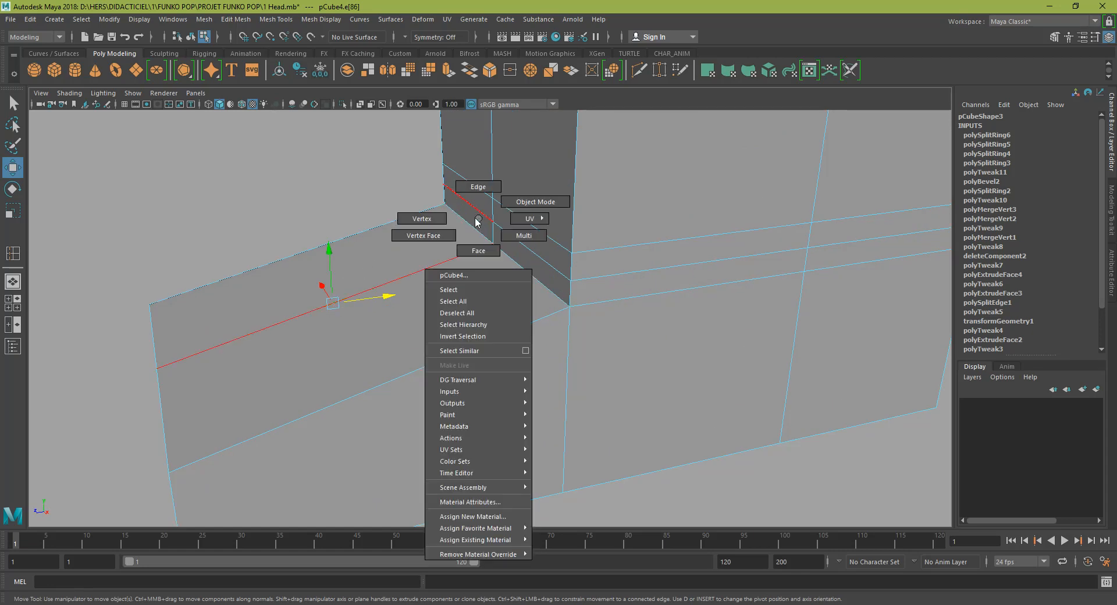
left_click(440, 218)
left_click(493, 225)
left_click_drag(494, 242, 458, 246)
left_click(492, 221)
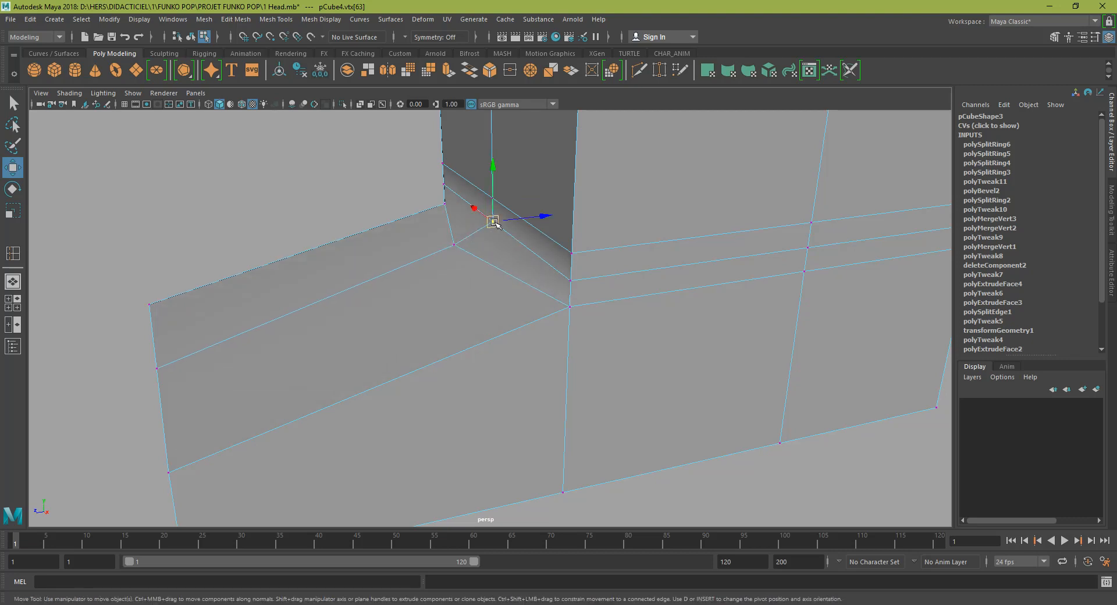
left_click(496, 197)
left_click_drag(496, 197, 501, 178)
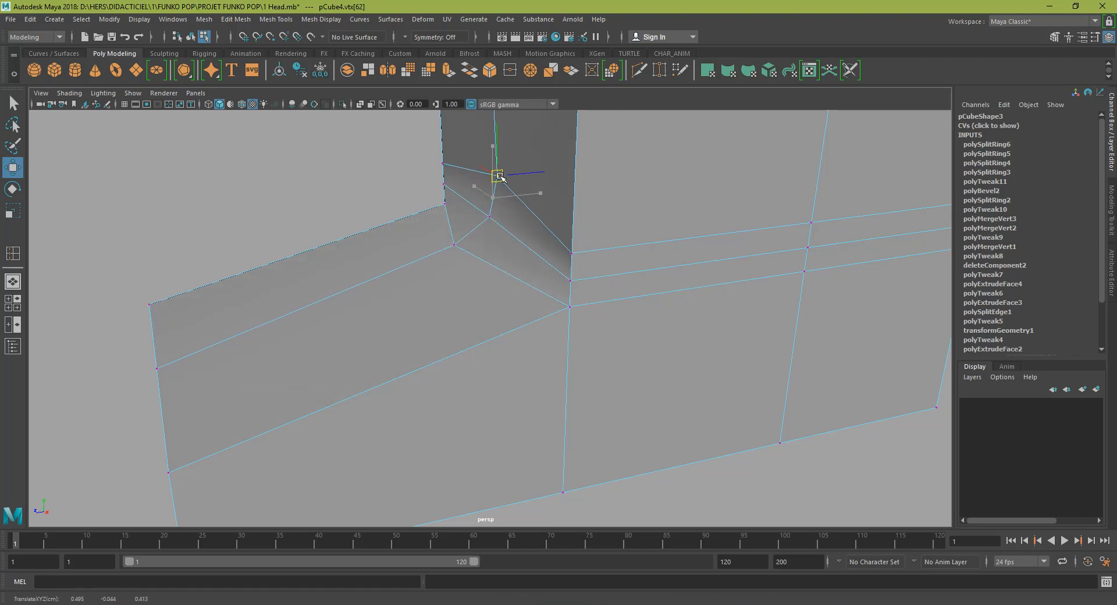
- Lower the two top corner vertices of the toe below its centre vertex
scroll(408, 252, "down", 4)
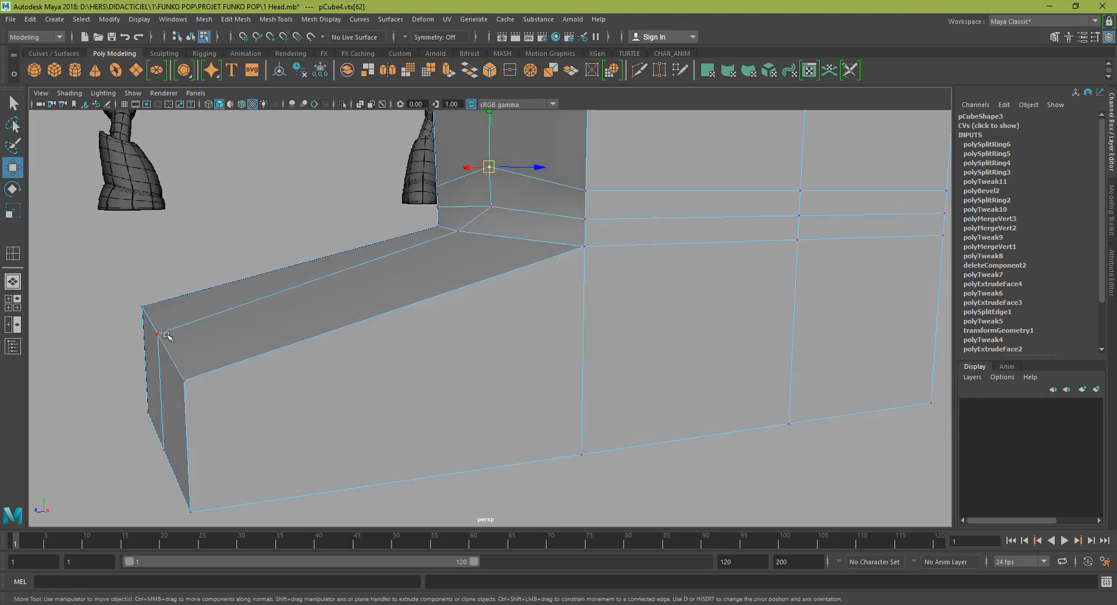
left_click(192, 381)
left_click_drag(164, 284, 638, 324)
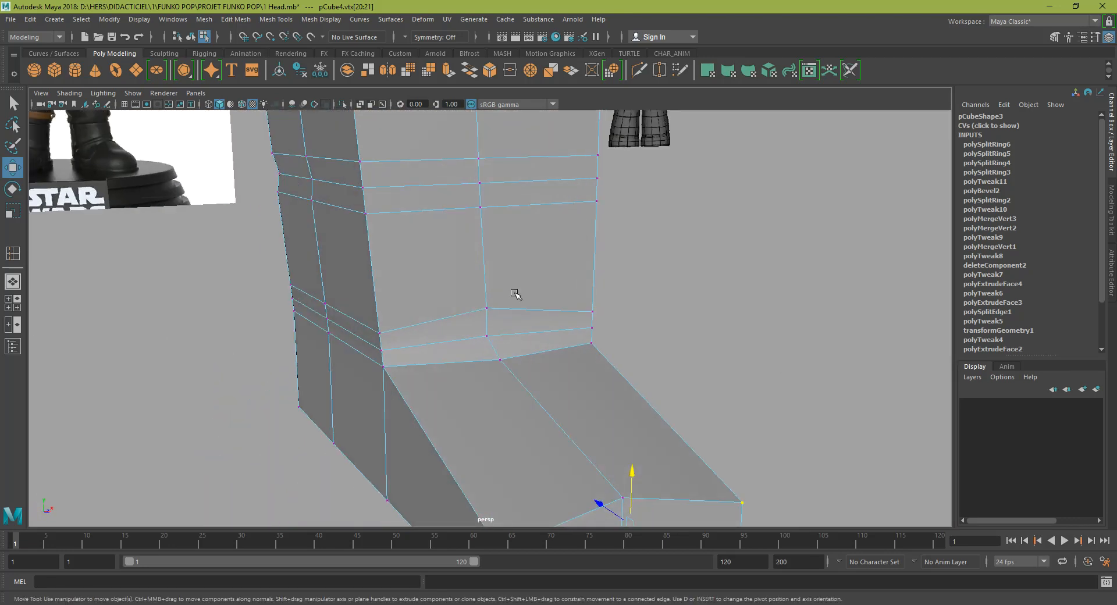
- Select the vertical edge loop on the leg's inner side for scaling
scroll(413, 271, "up", 1)
left_click_drag(353, 314, 328, 273, "alt")
right_click_drag(319, 247, 318, 216)
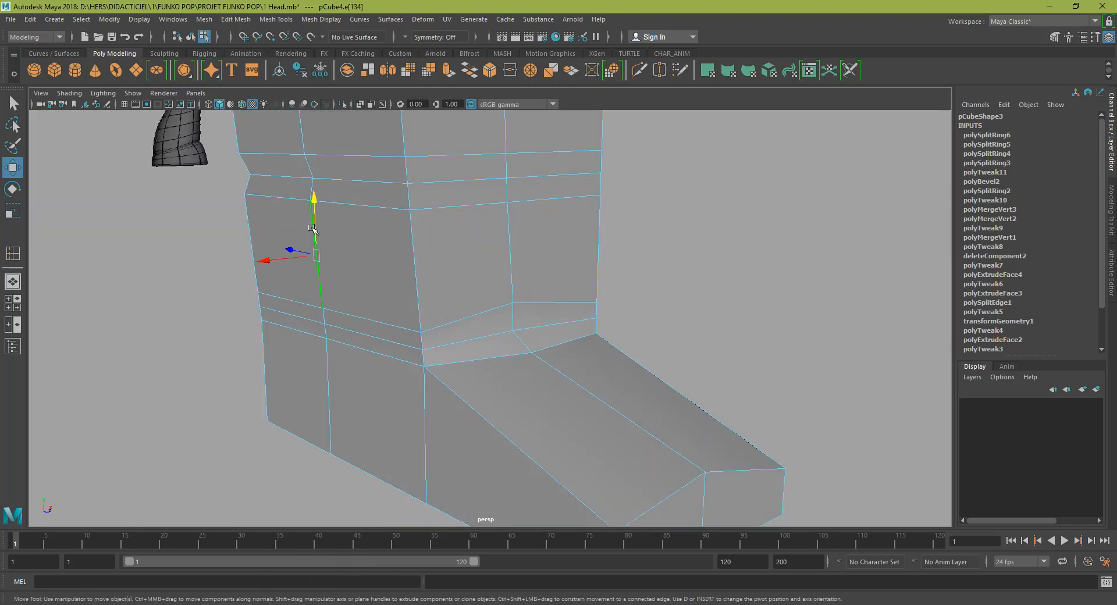
double_click(313, 229)
scroll(489, 286, "down", 3)
left_click_drag(496, 287, 533, 304, "alt")
key("r")
- Select the vertical edges along the leg's front corners and move them inward to round the leg
mouse_move(461, 235)
left_mouse_down("alt")
mouse_move(469, 250)
mouse_move(429, 221)
mouse_move(454, 247)
left_mouse_up("alt")
left_click(417, 289)
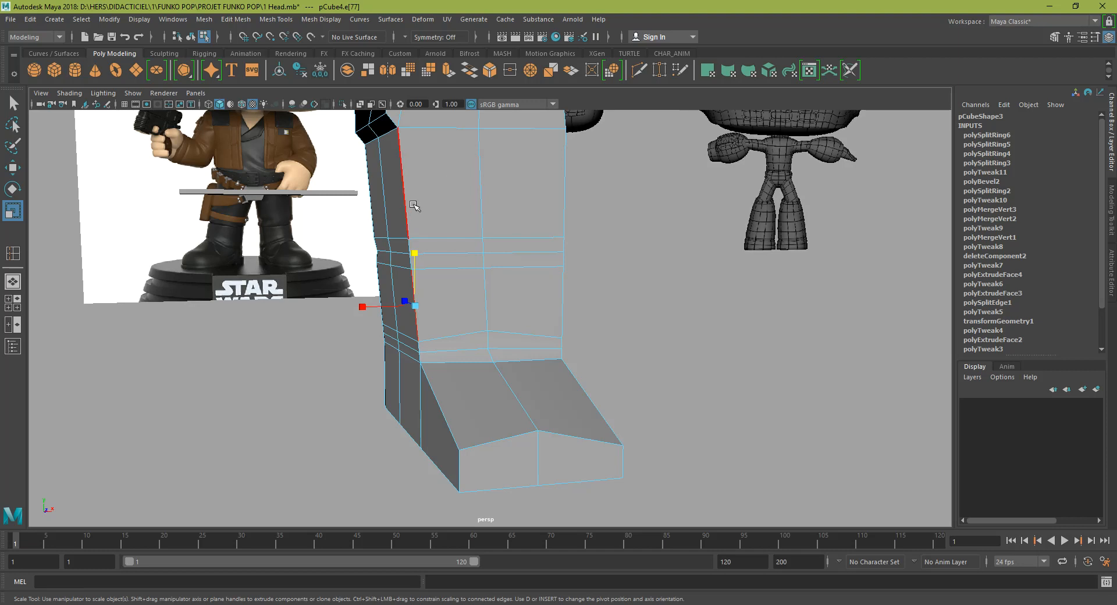
left_click_drag(416, 210, 413, 203, "alt")
key("q")
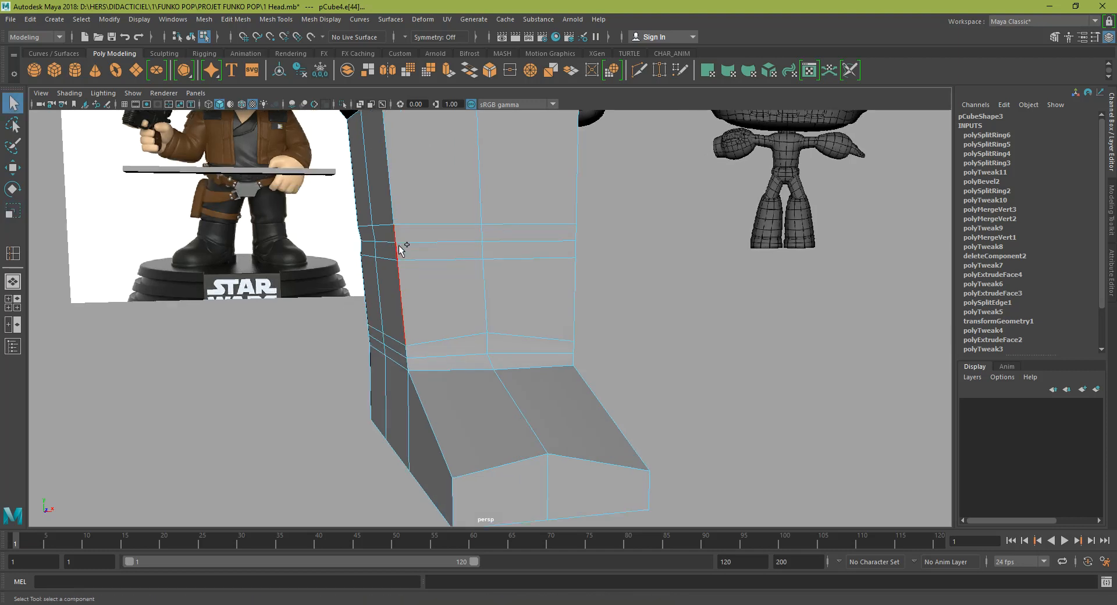
left_click_drag(383, 238, 596, 224, "alt")
key("w")
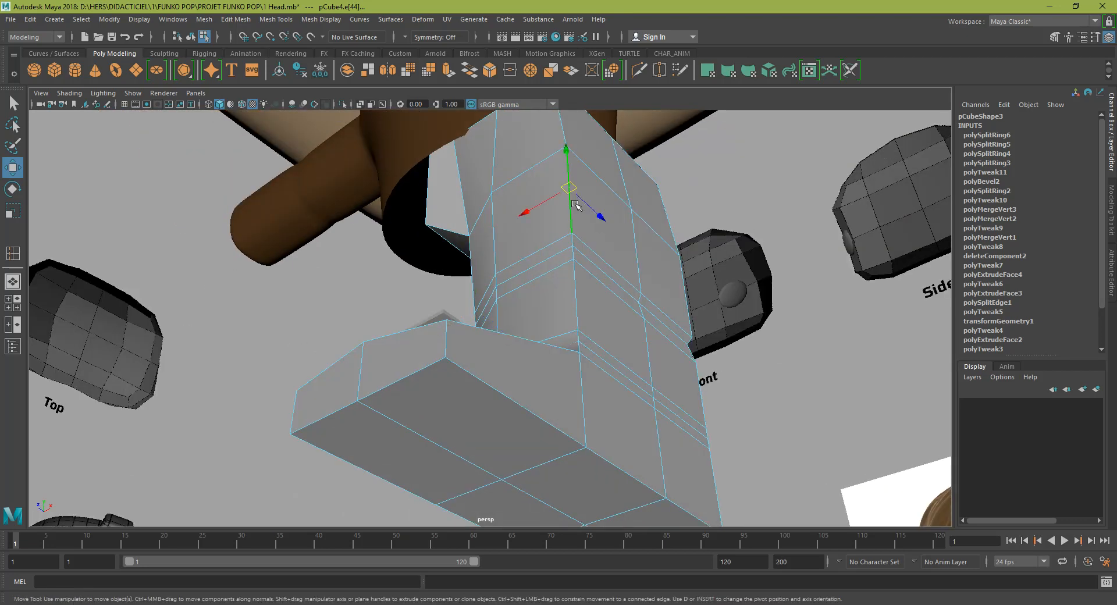
left_click(574, 204)
key("q")
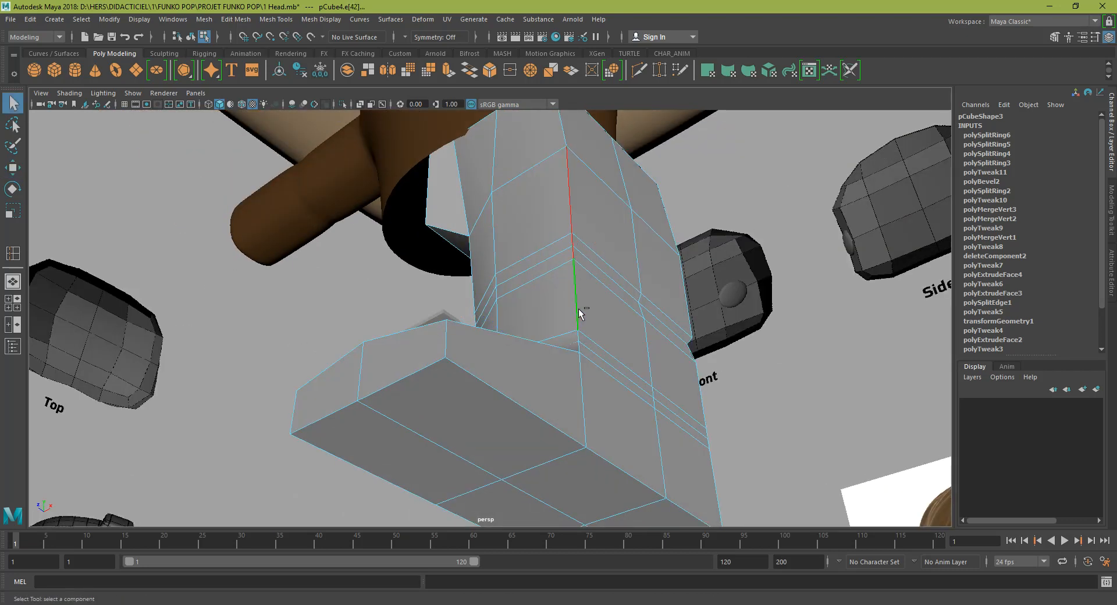
left_click_drag(583, 319, 575, 289, "alt")
key("w")
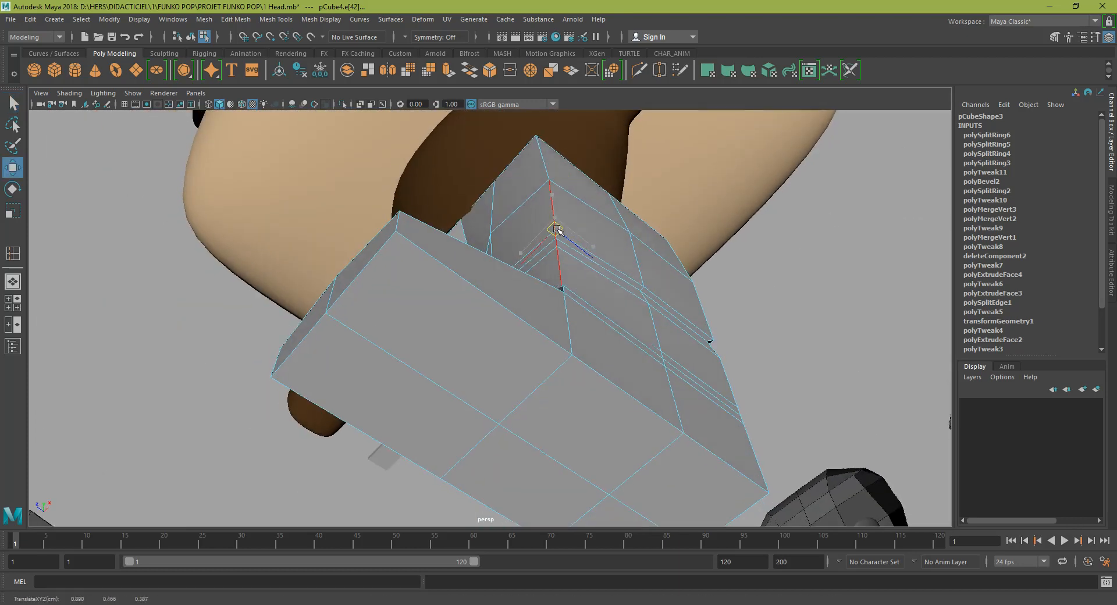
left_click_drag(558, 239, 589, 295)
- Snap the boot groove's middle edges at the back outward, flush with the back of the leg
left_click(594, 346)
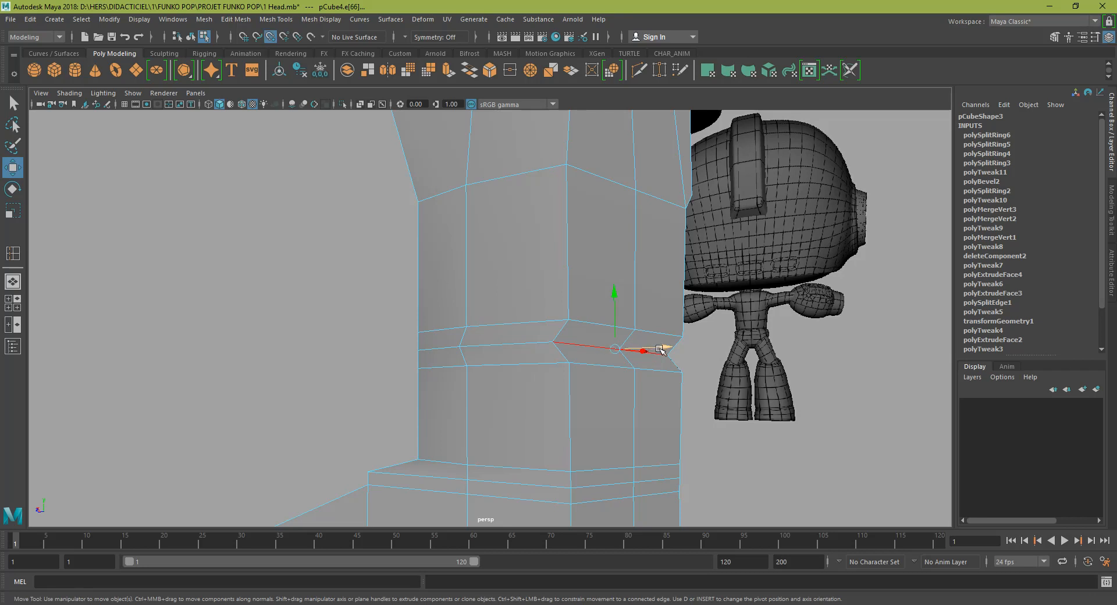
left_click_drag(660, 349, 648, 307)
middle_click_drag(643, 268, 776, 348)
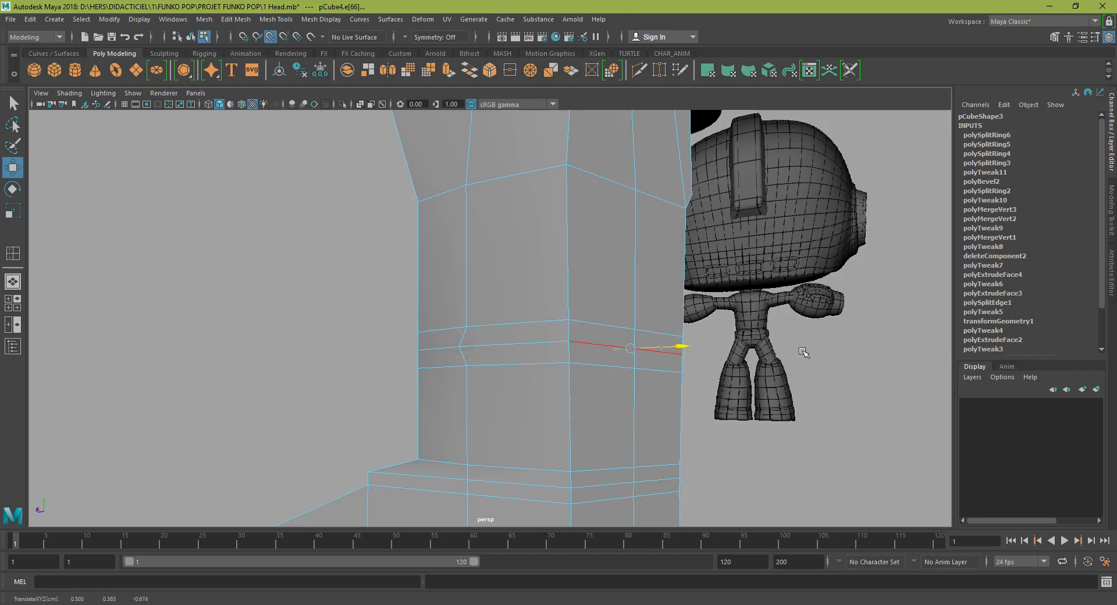
- Examine the boot groove's edges and the surrounding leg and foot from the back, underside and front
left_click_drag(722, 351, 567, 236, "alt")
left_click(569, 253)
key("q")
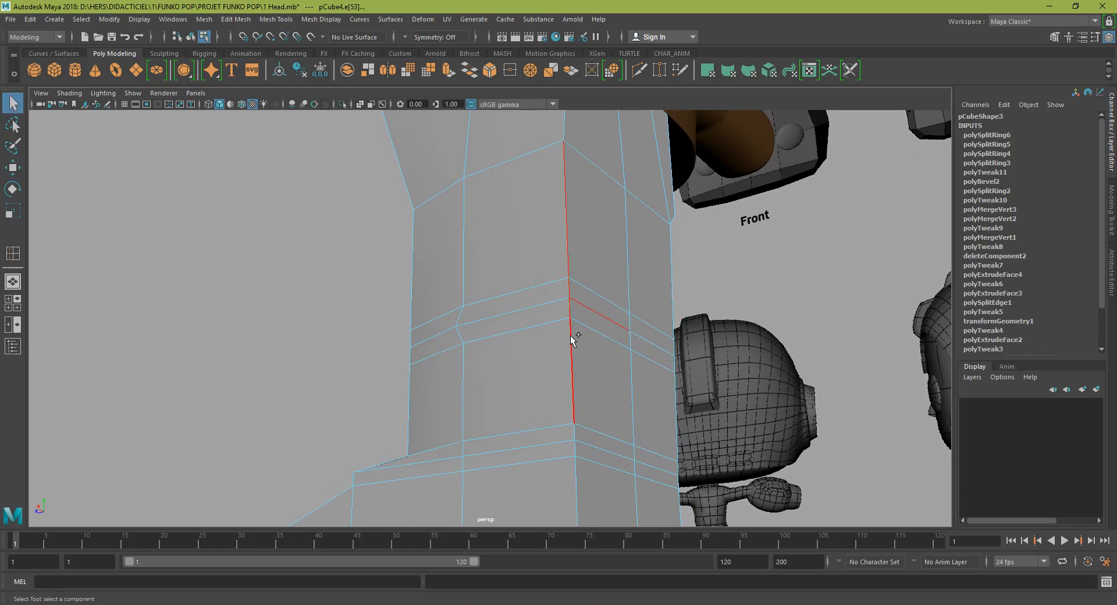
key("w")
left_click_drag(567, 295, 463, 178, "alt")
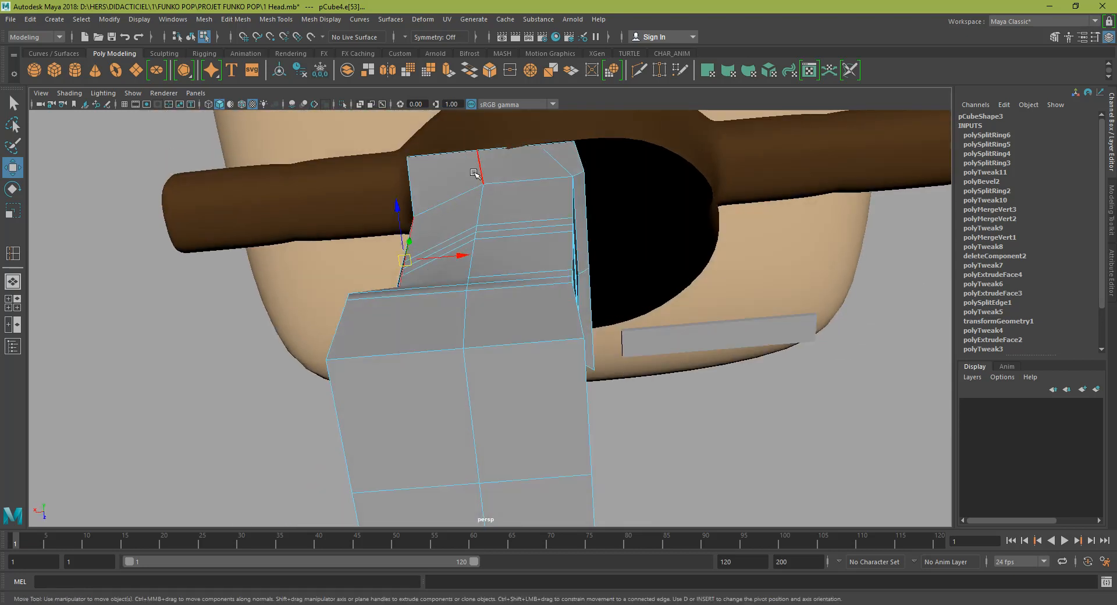
left_click(573, 193)
left_click_drag(594, 219, 525, 243, "alt")
key("q")
left_click_drag(536, 279, 360, 324, "alt")
key("w")
middle_click_drag(499, 342, 455, 279, "alt")
left_click_drag(455, 279, 600, 286, "alt")
right_click_drag(603, 262, 550, 252)
left_click_drag(566, 252, 412, 258, "alt")
- Delete the thin flat box beside the leg
right_click_drag(384, 217, 437, 200)
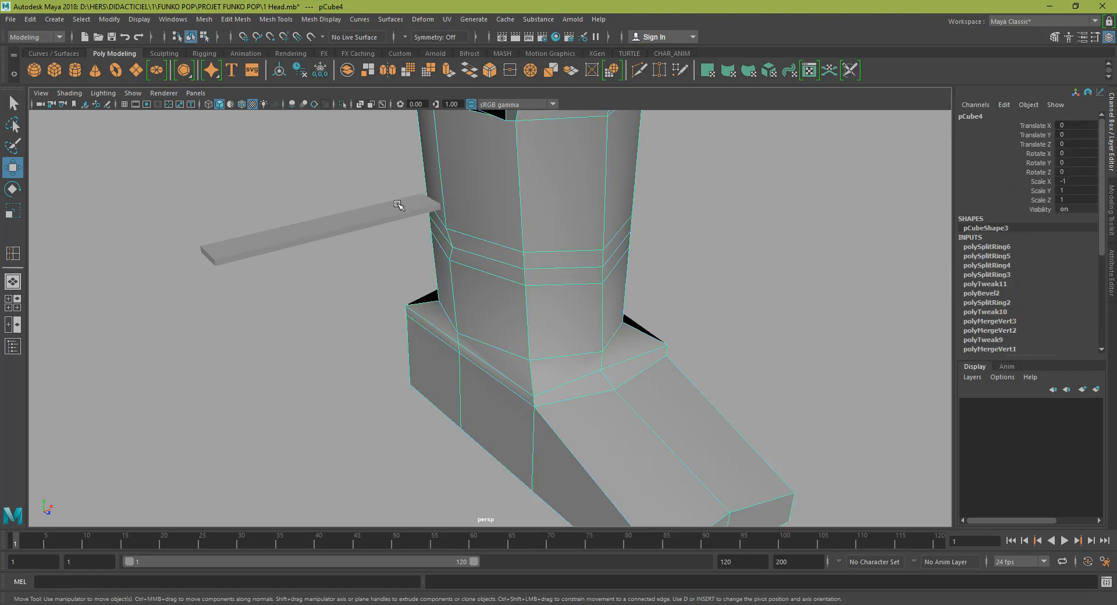
left_click(401, 203)
key("Delete")
scroll(488, 273, "down", 4)
scroll(516, 274, "up", 5)
- Scale the four corner vertices of the foot's top ring inward to about 0.77, close to the ankle
left_click(553, 368)
right_click_drag(559, 282, 515, 284)
scroll(599, 393, "up", 3)
middle_click_drag(604, 386, 574, 356, "alt")
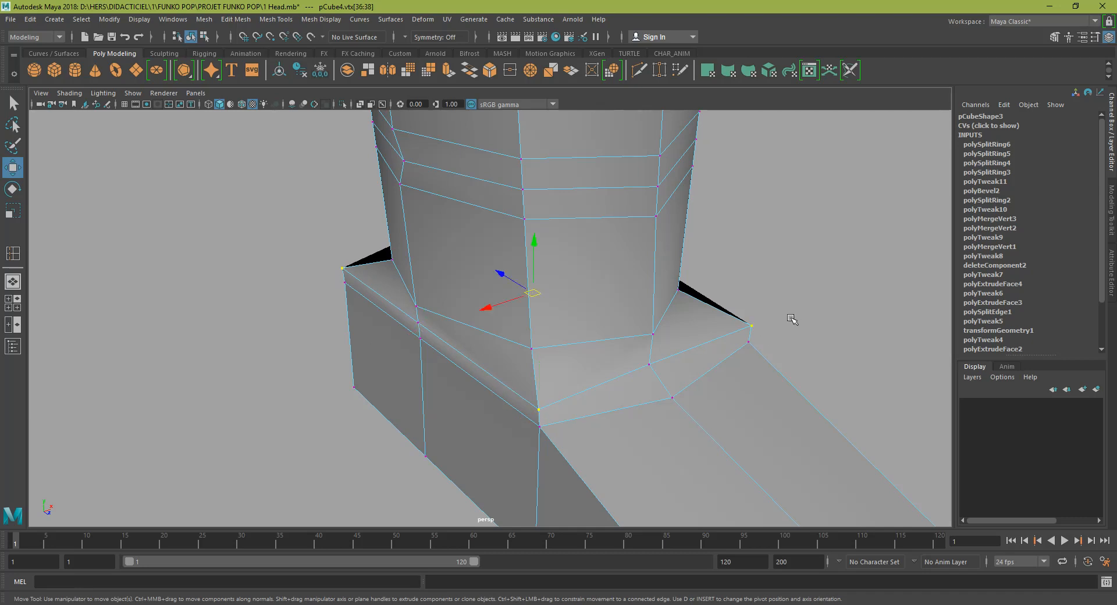
left_click_drag(793, 318, 578, 324, "alt")
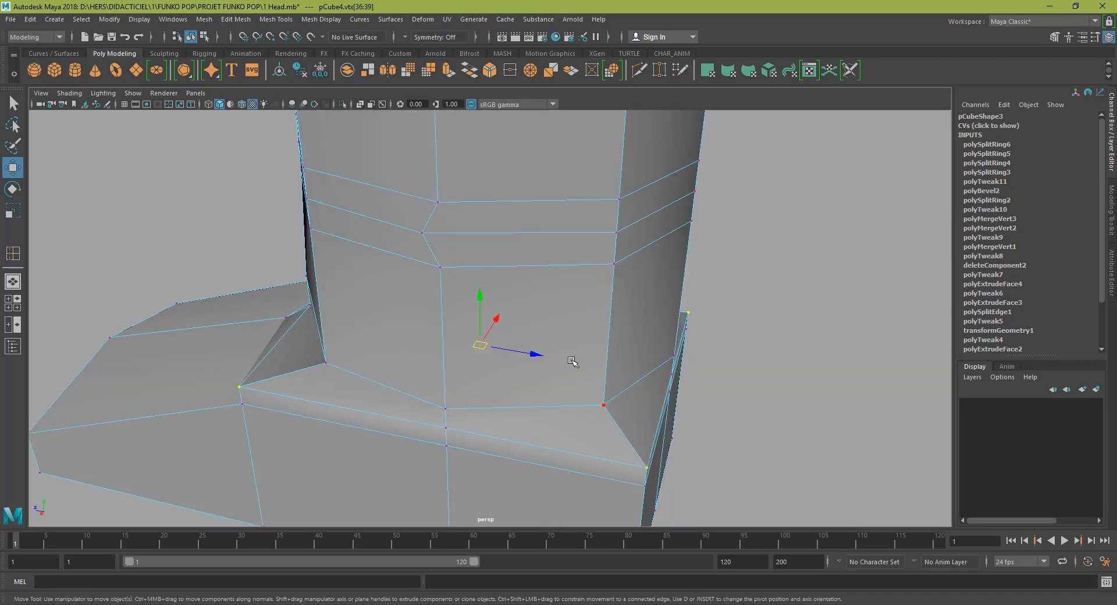
key("r")
left_click_drag(489, 350, 436, 350)
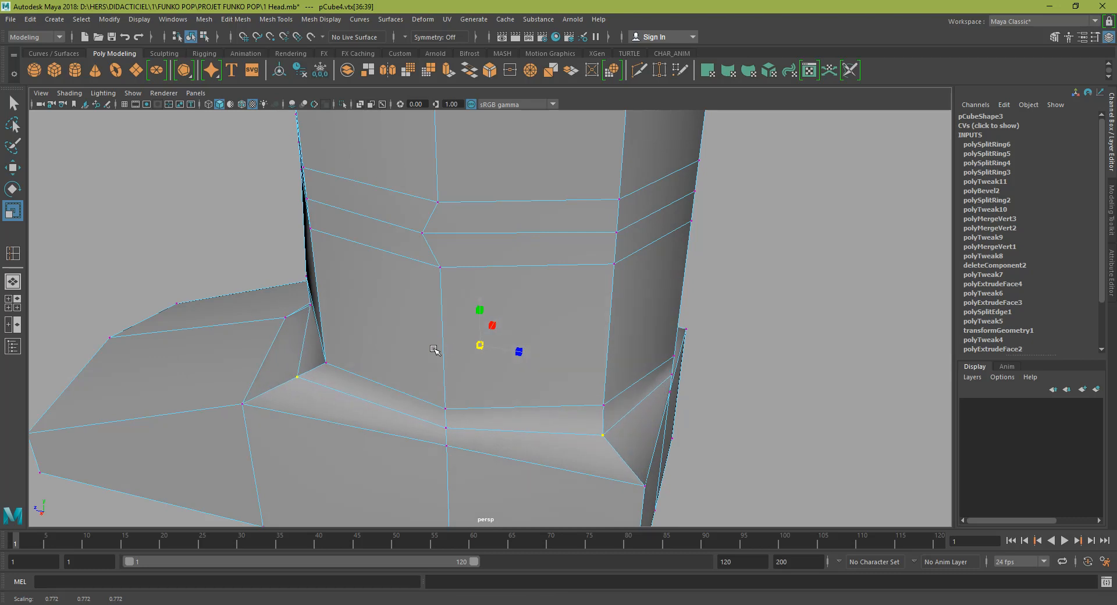
- Scale the four corner vertices of the ring just below the ankle inward to taper the foot's upper part
left_click(238, 404)
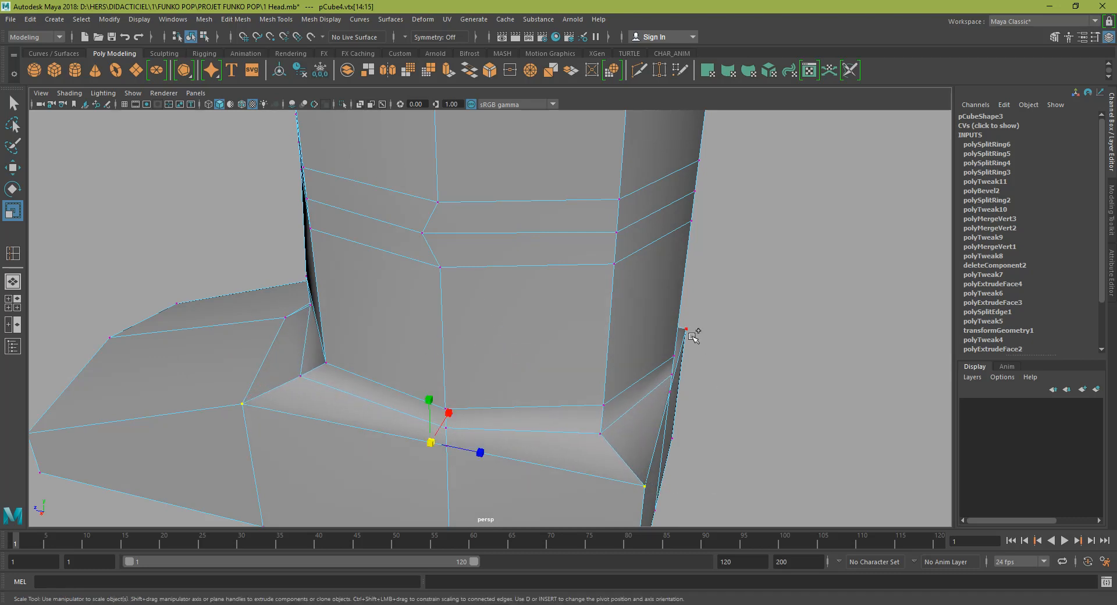
left_click_drag(694, 335, 589, 410, "alt")
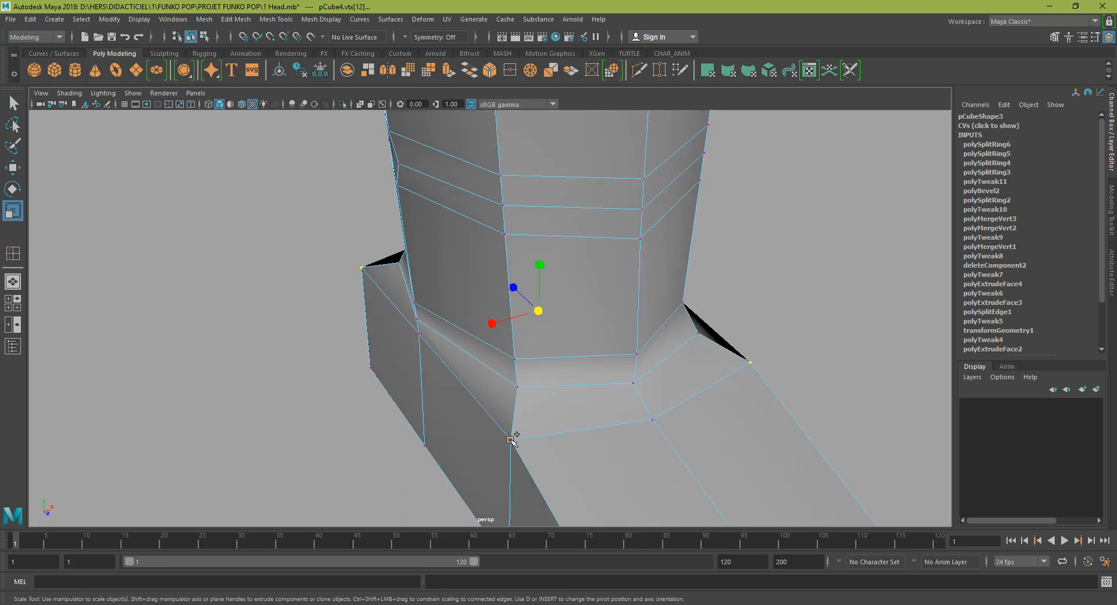
left_click_drag(530, 309, 494, 219)
scroll(520, 332, "down", 3)
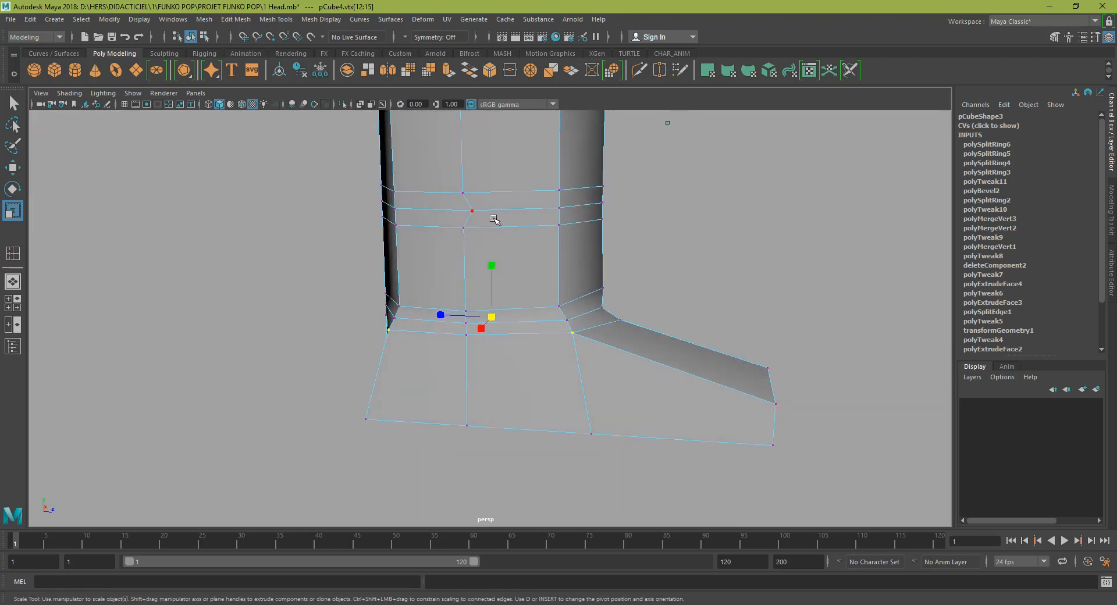
- Move the groove's indented vertex on the outer side flush with the leg and preview the mesh smoothed
left_click(470, 212)
left_click_drag(669, 203, 748, 335, "alt")
key("w")
key("3")
left_click_drag(897, 289, 813, 308, "alt")
left_click_drag(647, 375, 531, 167, "alt")
right_click_drag(531, 167, 532, 199)
left_click(466, 219)
left_click_drag(466, 219, 513, 177, "alt")
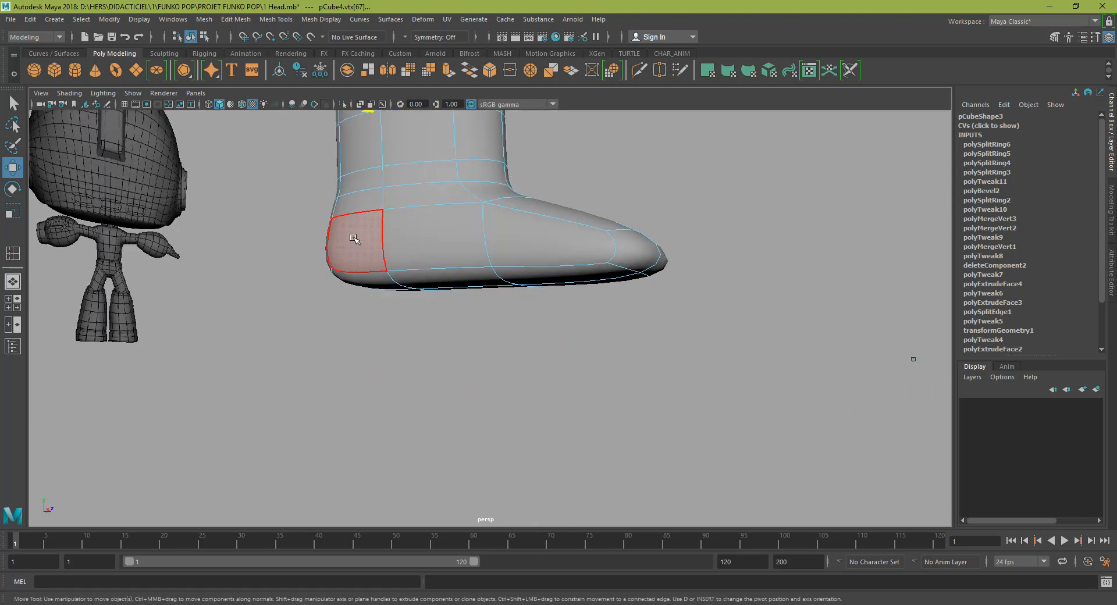
- Try to widen the foot by scaling its side faces to about 1.24 along X
left_click(357, 242)
left_click_drag(675, 195, 317, 191, "alt")
left_click_drag(715, 244, 670, 228, "alt")
key("e")
key("r")
middle_click_drag(670, 228, 654, 326, "alt")
left_click_drag(654, 325, 607, 357, "alt")
right_click_drag(590, 314, 644, 266)
left_click(667, 303)
left_click_drag(666, 304, 649, 326, "alt")
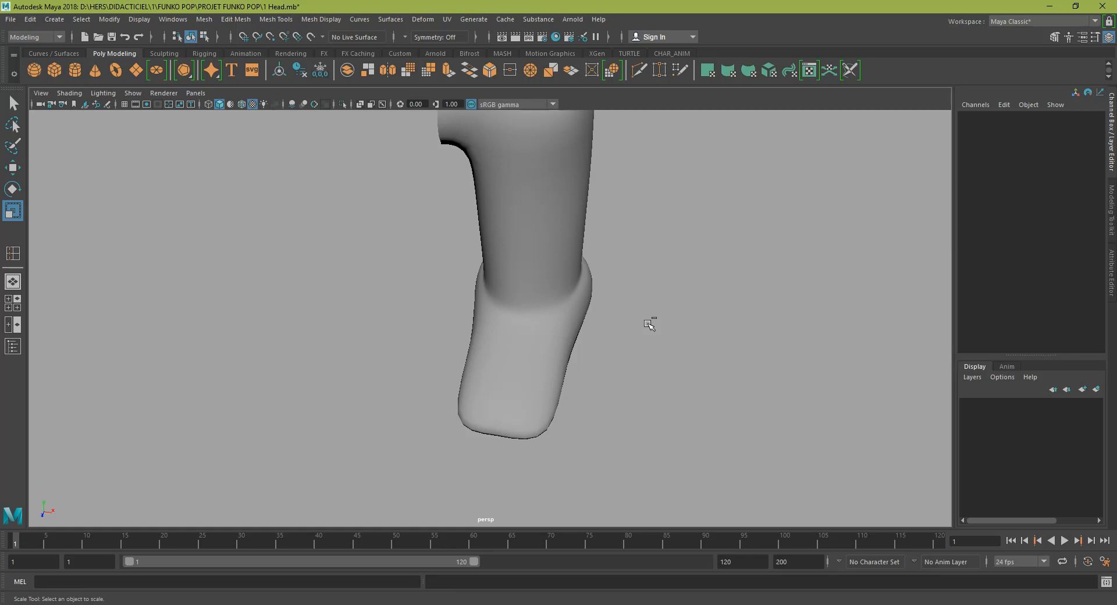
key("ctrl+z")
key("ctrl+z")
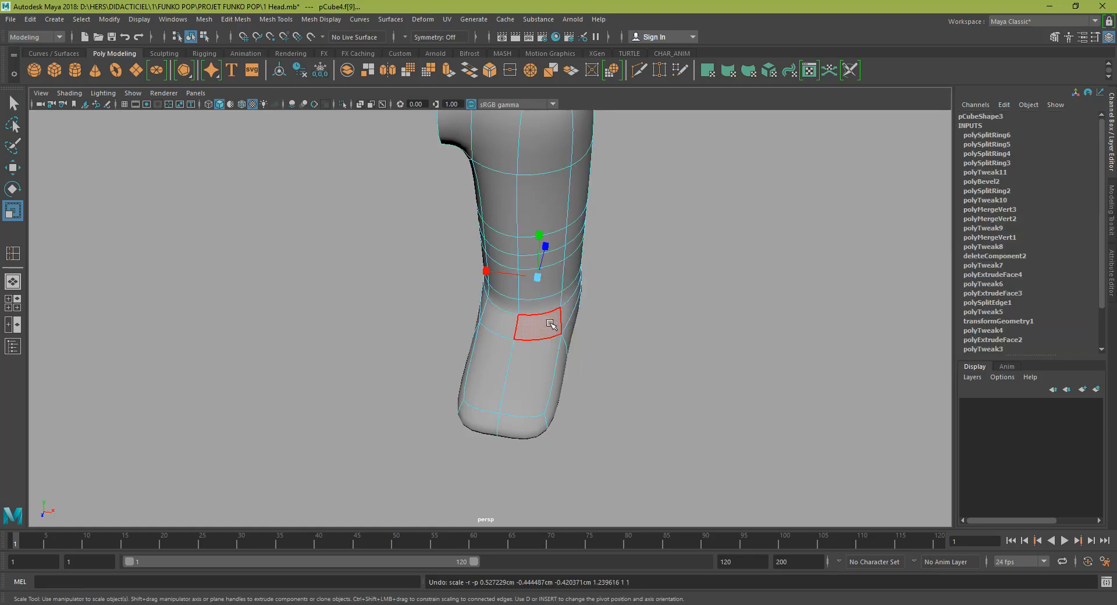
- Move the two vertices at the toe's outer corner to reshape that side of the tip
left_click_drag(557, 333, 578, 337, "alt")
left_click_drag(501, 332, 539, 360, "alt")
middle_click_drag(543, 382, 503, 276, "alt")
left_click_drag(503, 276, 444, 273, "alt")
right_click_drag(506, 270, 478, 269)
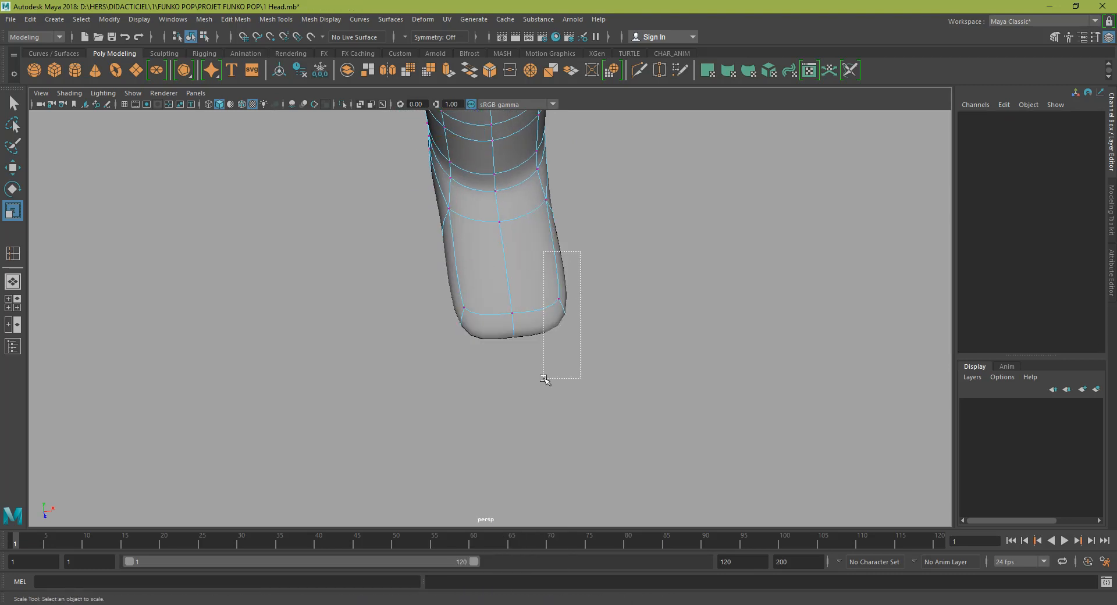
left_click_drag(580, 251, 545, 377)
key("w")
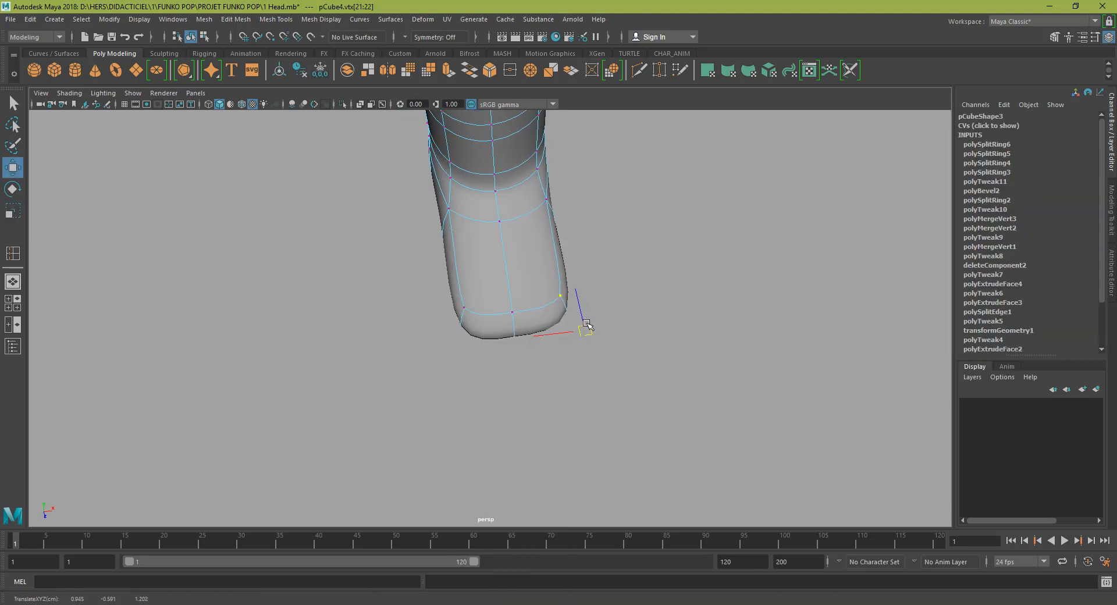
- Move the face on the side of the foot, between heel and toe, along X
left_click_drag(579, 306, 373, 210, "alt")
right_click_drag(373, 209, 367, 233)
left_click_drag(352, 250, 370, 202, "alt")
left_click_drag(429, 249, 648, 309, "alt")
middle_click_drag(648, 309, 548, 238, "alt")
left_click_drag(549, 238, 386, 224, "alt")
left_click_drag(470, 255, 500, 237, "alt")
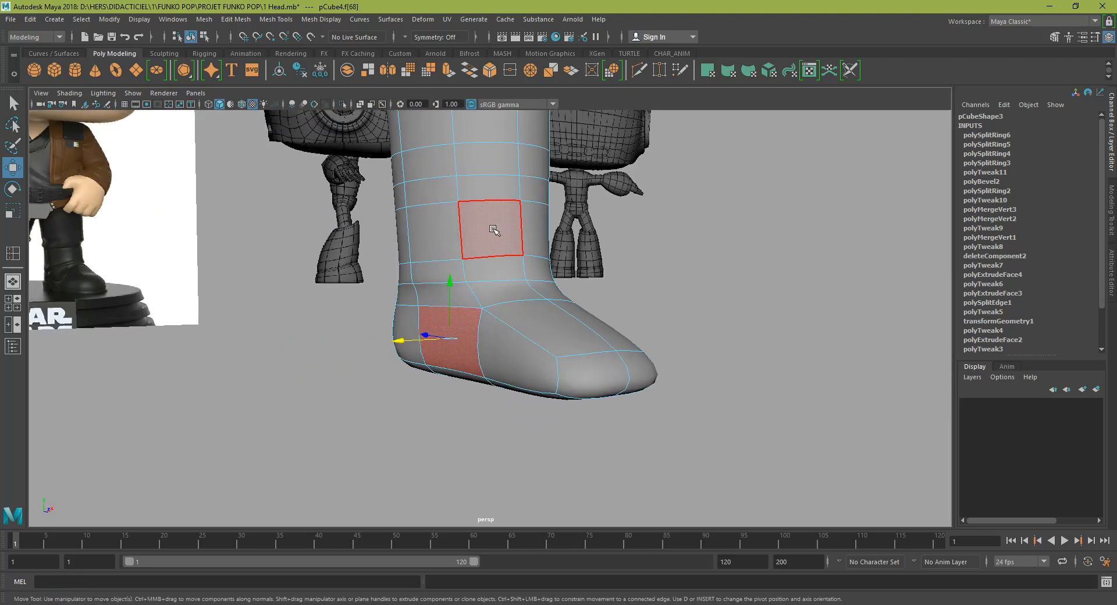
left_click_drag(512, 196, 498, 386, "alt")
left_click(498, 376)
- Reposition the edge at the toe's outer corner to round that side of the foot
right_click_drag(531, 382, 522, 342)
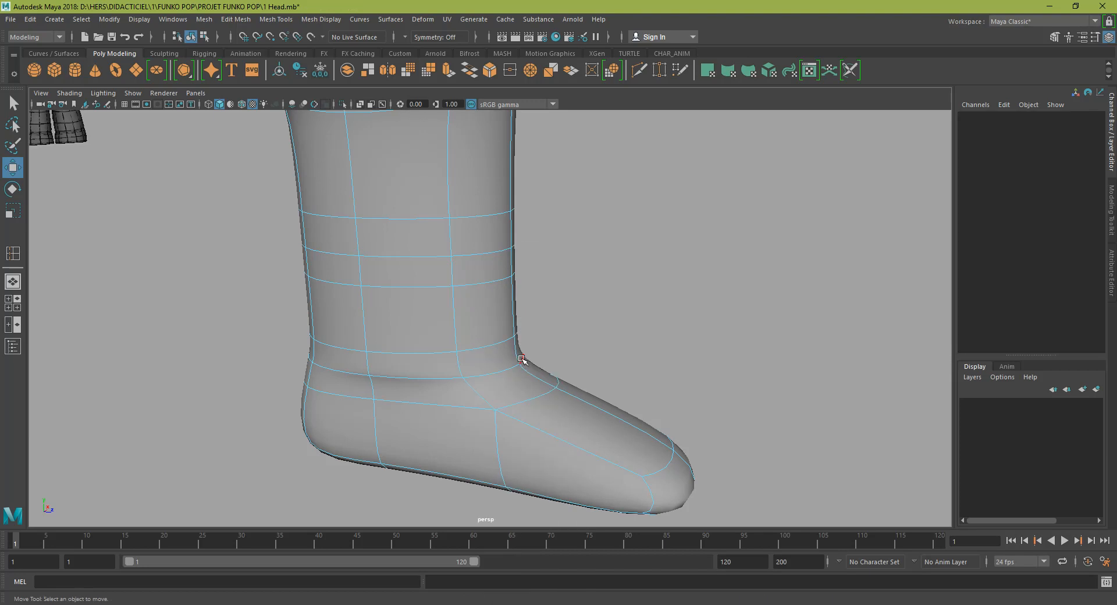
left_click(513, 357)
key("b")
left_click_drag(513, 354, 618, 352)
left_click_drag(525, 371, 416, 300)
right_click_drag(410, 294, 373, 271)
left_click(398, 286)
left_click_drag(362, 286, 588, 266)
right_click_drag(528, 307, 528, 251)
left_click(458, 414)
left_click_drag(444, 393, 526, 401)
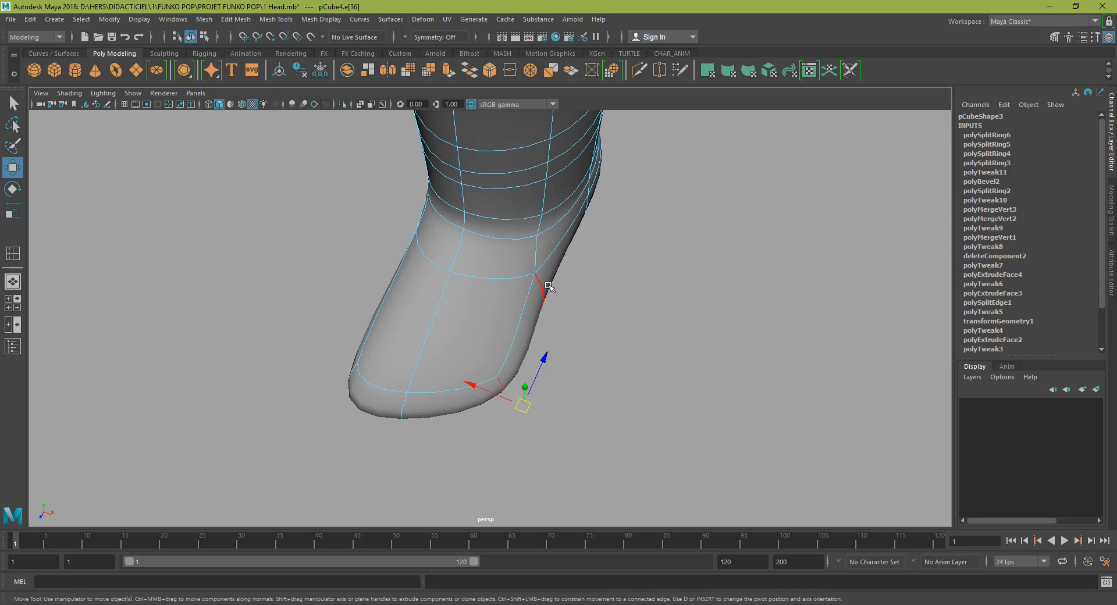
- Move the sole's cross edge near the heel along X and turn off the smooth preview
left_click_drag(550, 280, 412, 331, "alt")
left_click(322, 301)
left_click_drag(321, 298, 361, 231, "alt")
left_click(326, 319)
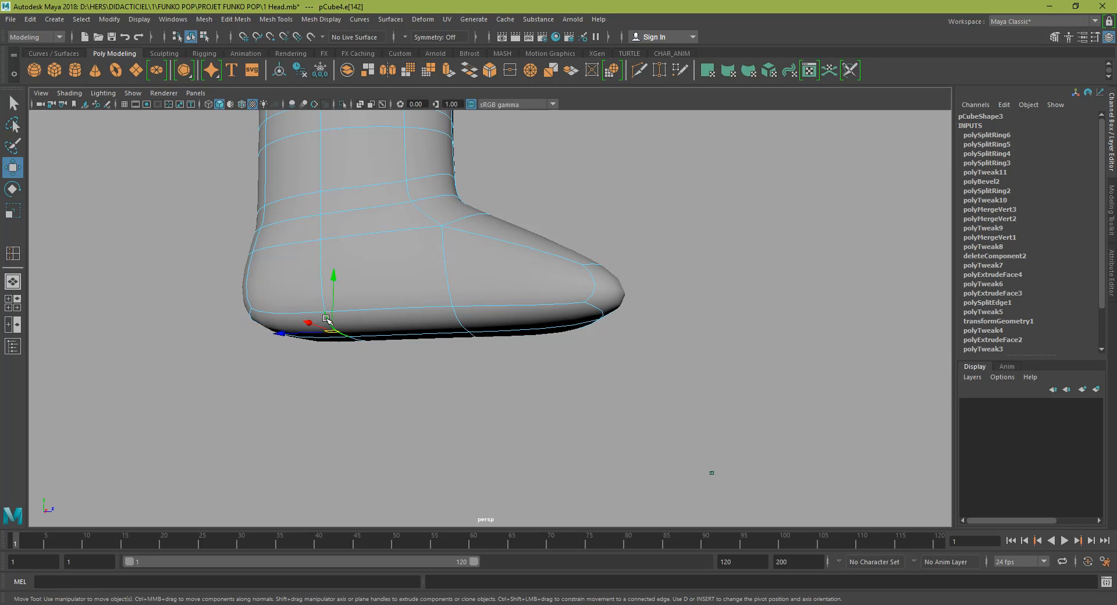
left_click_drag(333, 297, 334, 261, "alt")
left_click(358, 259, "shift")
key("1")
- Scale the sole's two heel corner vertices closer together and shift them along Z to round the heel
right_click_drag(350, 252, 280, 253)
left_click_drag(233, 285, 263, 241, "alt")
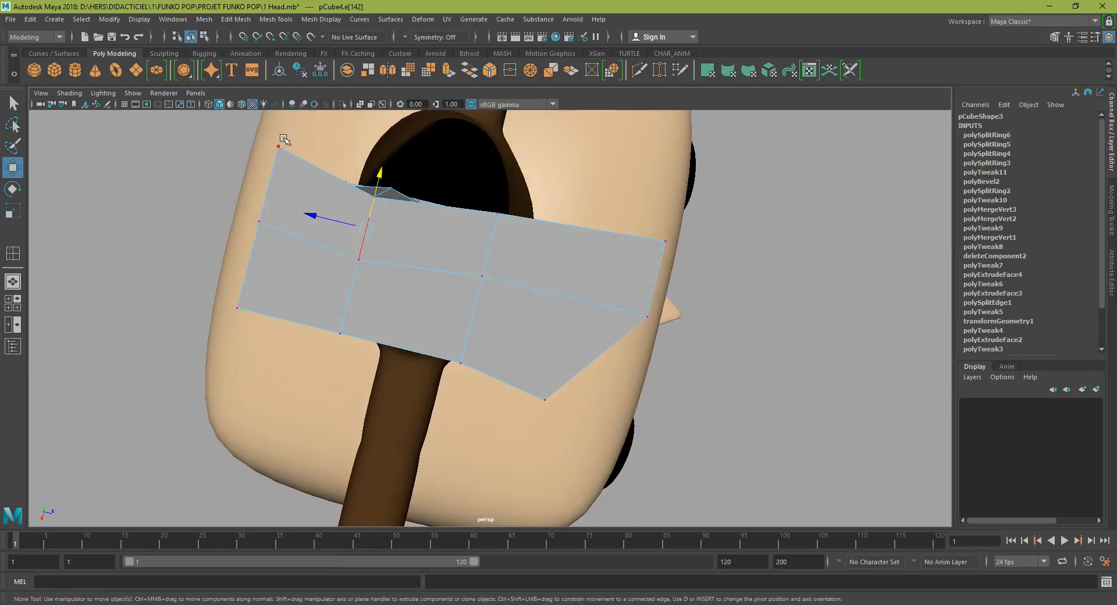
left_click(279, 149)
key("r")
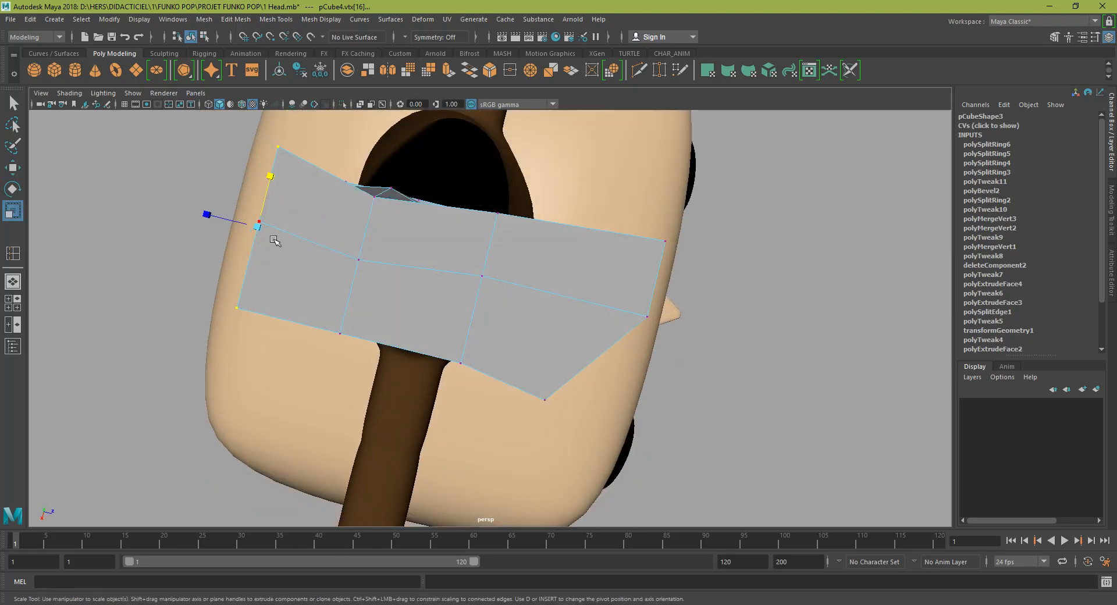
left_click_drag(271, 178, 294, 256)
key("w")
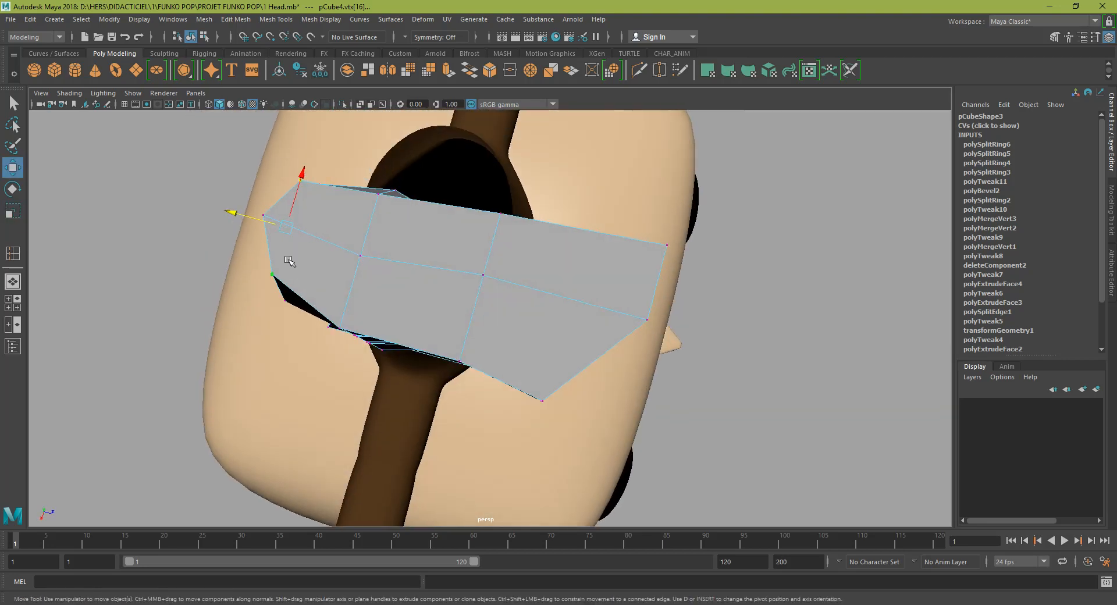
- Move the two middle vertices on the sole's inner side to curve its outline, and preview the mesh smoothed
left_click_drag(334, 314, 308, 297, "alt")
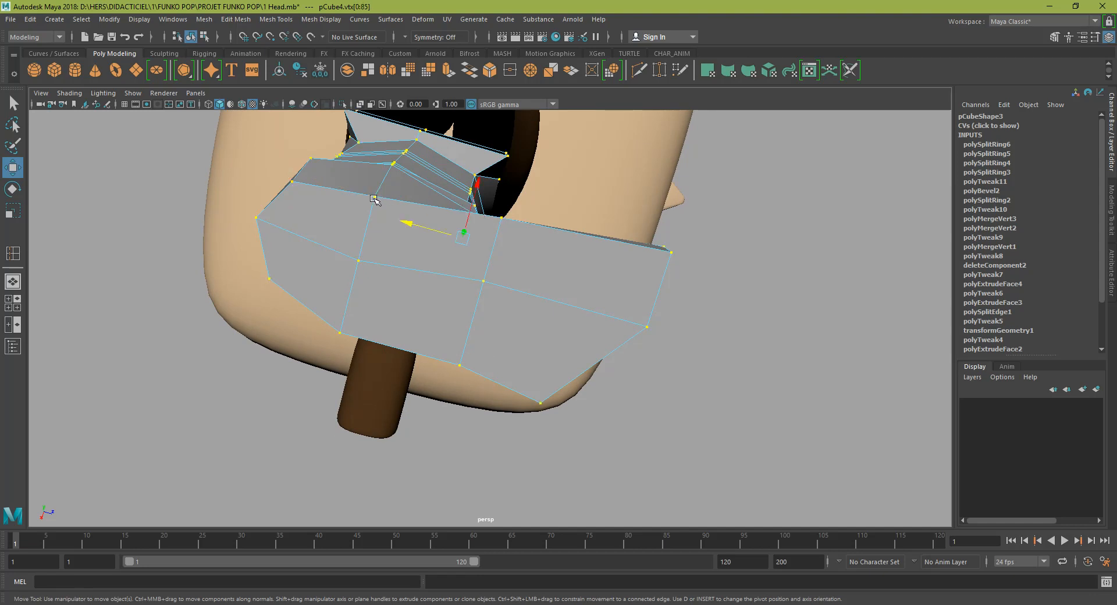
left_click_drag(397, 187, 365, 214, "alt")
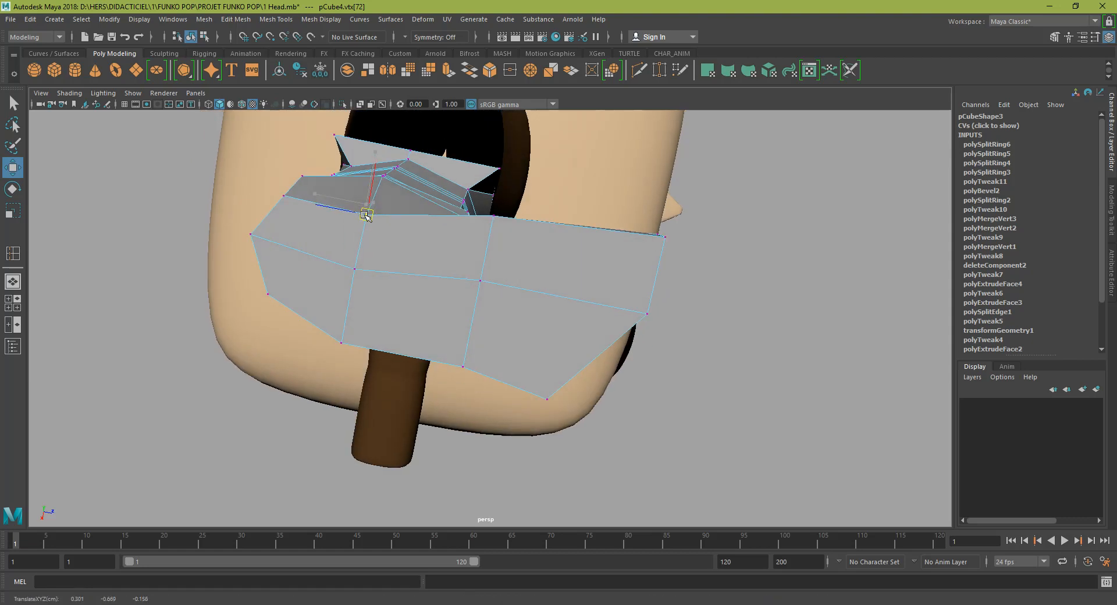
left_click(495, 215)
left_click_drag(495, 215, 499, 209)
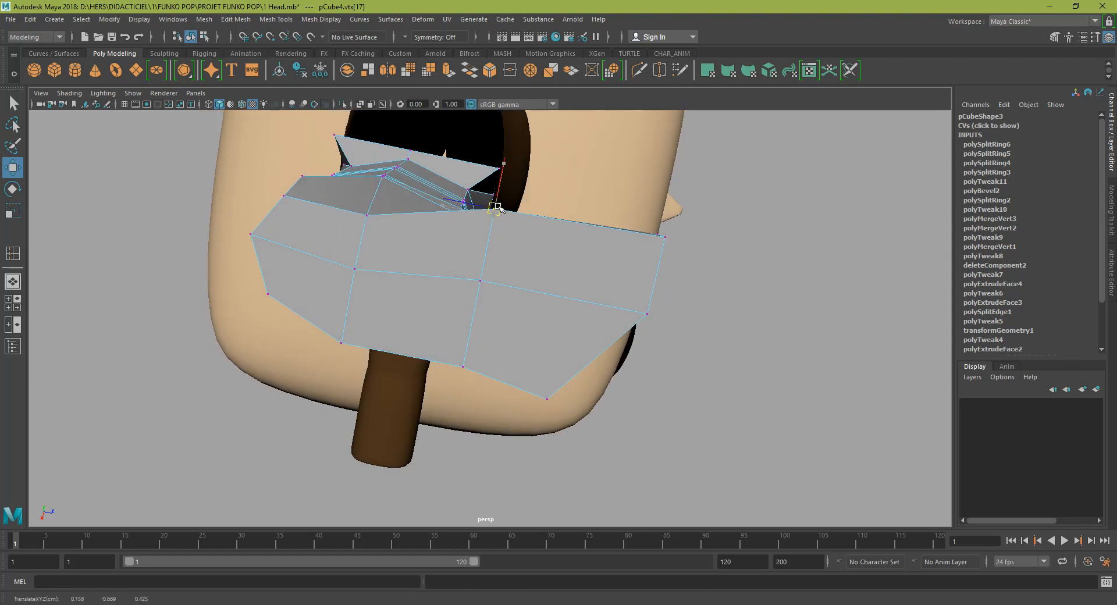
left_click_drag(563, 233, 466, 342, "alt")
left_click(617, 227)
key("3")
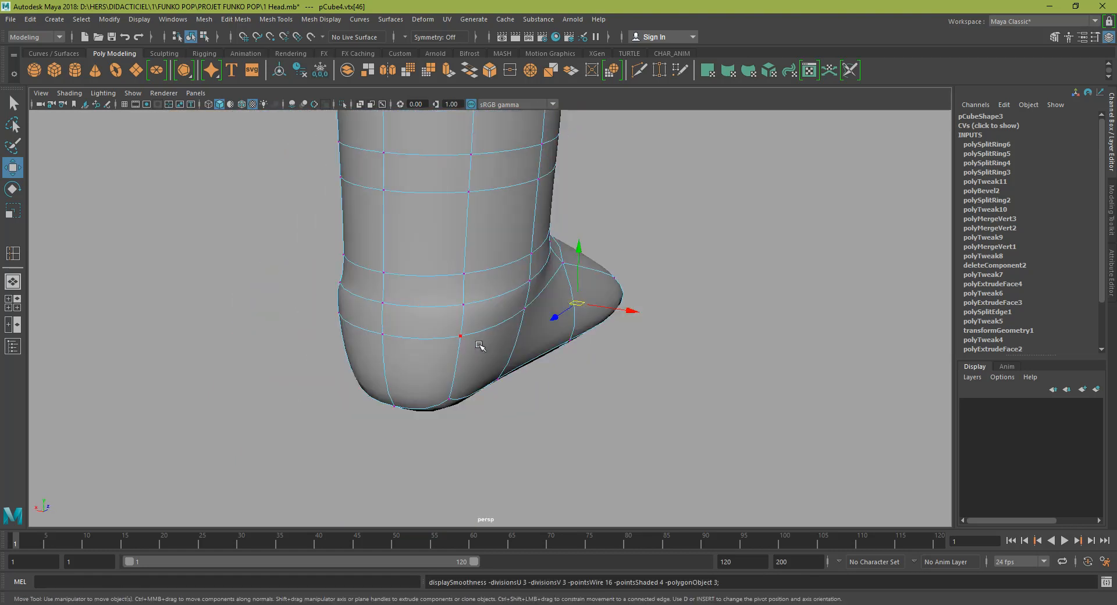
- Move the face on the heel's inner side and a nearby edge outward to fill out the heel
left_click_drag(548, 320, 527, 265, "alt")
right_click_drag(527, 265, 529, 288)
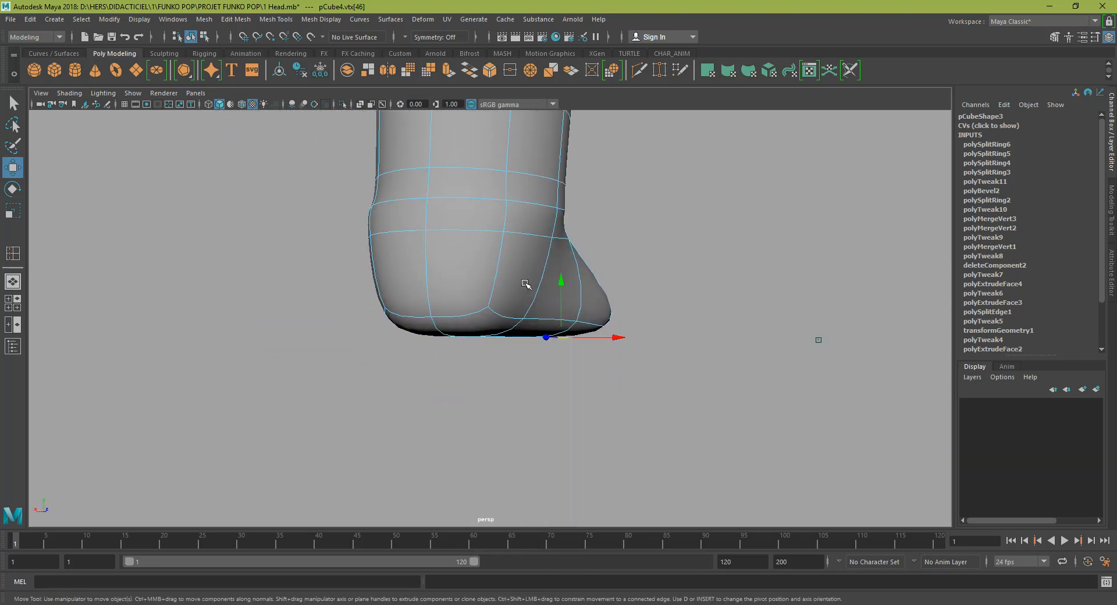
left_click(538, 281)
left_click_drag(543, 283, 573, 278)
left_click_drag(505, 317, 521, 192, "alt")
right_click_drag(521, 192, 519, 163)
left_click(520, 210)
left_click_drag(576, 218, 596, 215)
- Scale the edge loop around the ankle inward to sharpen the crease above the foot
left_click_drag(445, 246, 308, 256, "alt")
scroll(386, 269, "down", 2)
scroll(401, 215, "up", 2)
middle_click_drag(419, 212, 424, 323, "alt")
left_click_drag(421, 320, 389, 269, "alt")
scroll(389, 269, "up", 3)
middle_click_drag(396, 266, 449, 239, "alt")
right_click_drag(449, 240, 445, 212)
left_click_drag(422, 294, 486, 367, "alt")
left_click(484, 358)
key("r")
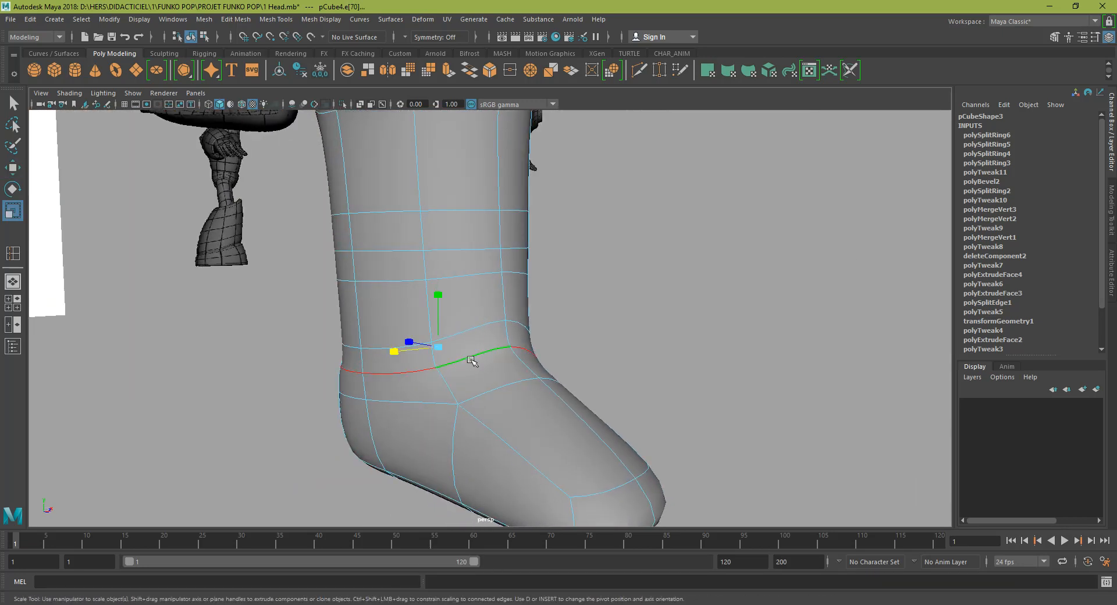
left_click_drag(440, 347, 239, 316)
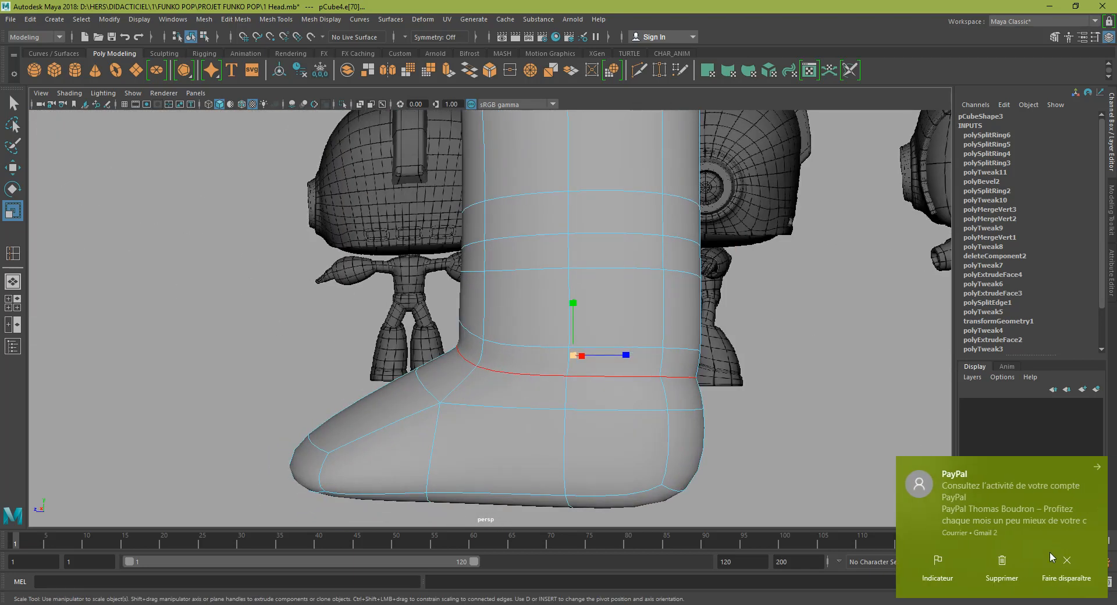
left_click(1066, 562)
- Push the groove's middle edge at the back of the leg inward to form a notch
left_click_drag(611, 232, 651, 247, "alt")
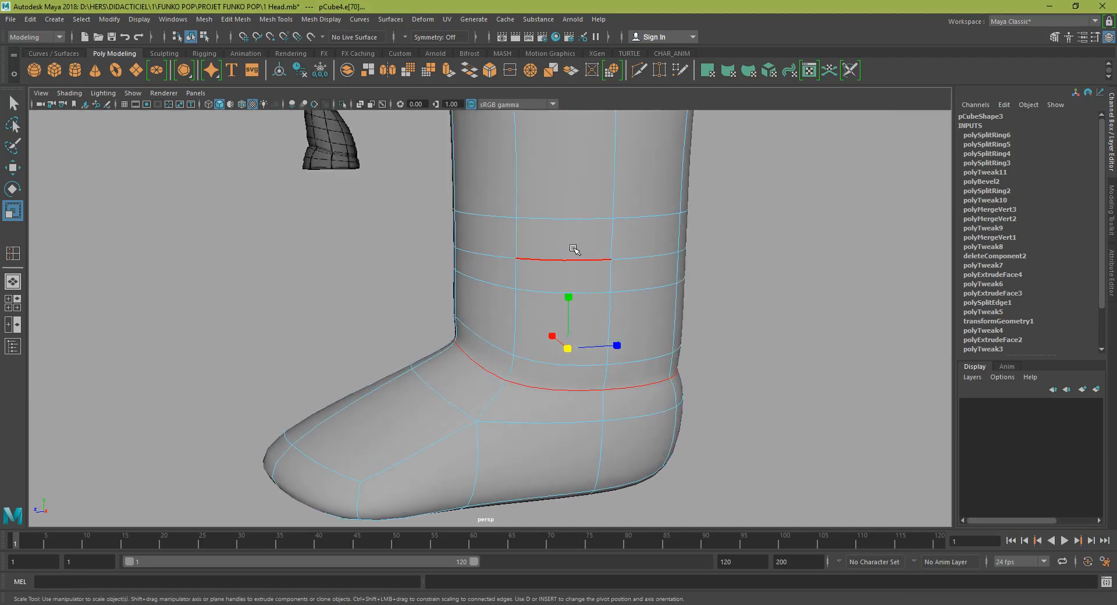
left_click_drag(575, 249, 313, 228, "alt")
double_click(582, 291)
key("w")
left_click_drag(225, 247, 248, 256)
left_click_drag(341, 294, 619, 293, "alt")
middle_click_drag(735, 255, 608, 352, "alt")
left_click_drag(598, 356, 594, 351)
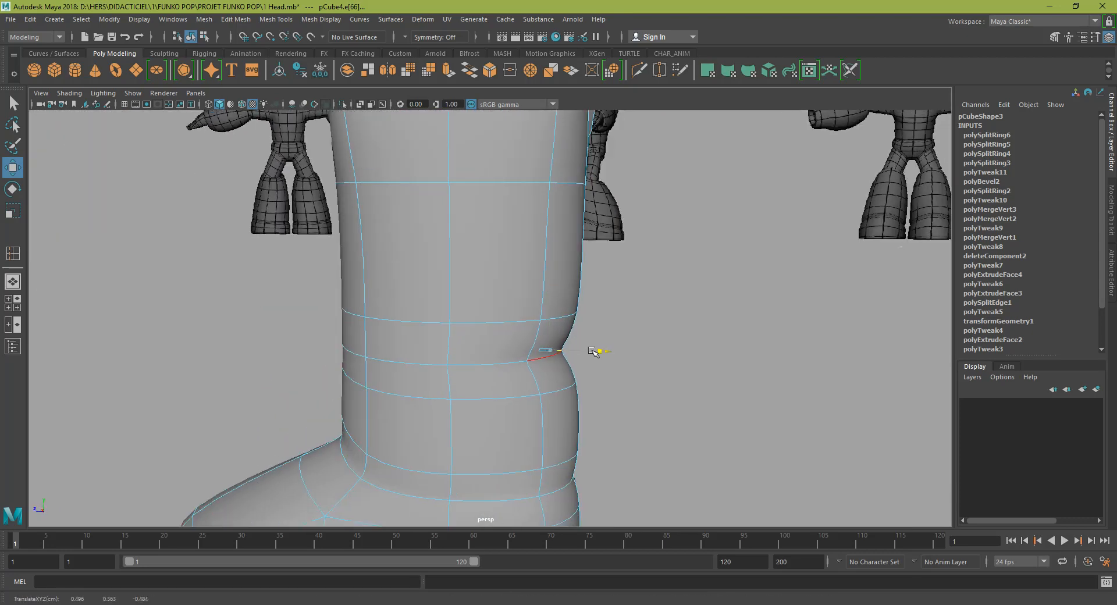
- Try to move the groove edge on the other side of the leg
left_click_drag(503, 349, 319, 357, "alt")
key("q")
key("w")
mouse_move(386, 351)
left_mouse_down()
mouse_move(375, 350)
mouse_move(486, 343)
mouse_move(401, 350)
left_mouse_up()
key("ctrl+z")
- Turn off the smooth preview and raise the groove's top vertex at the front of the leg into a peak
key("1")
left_click(394, 351)
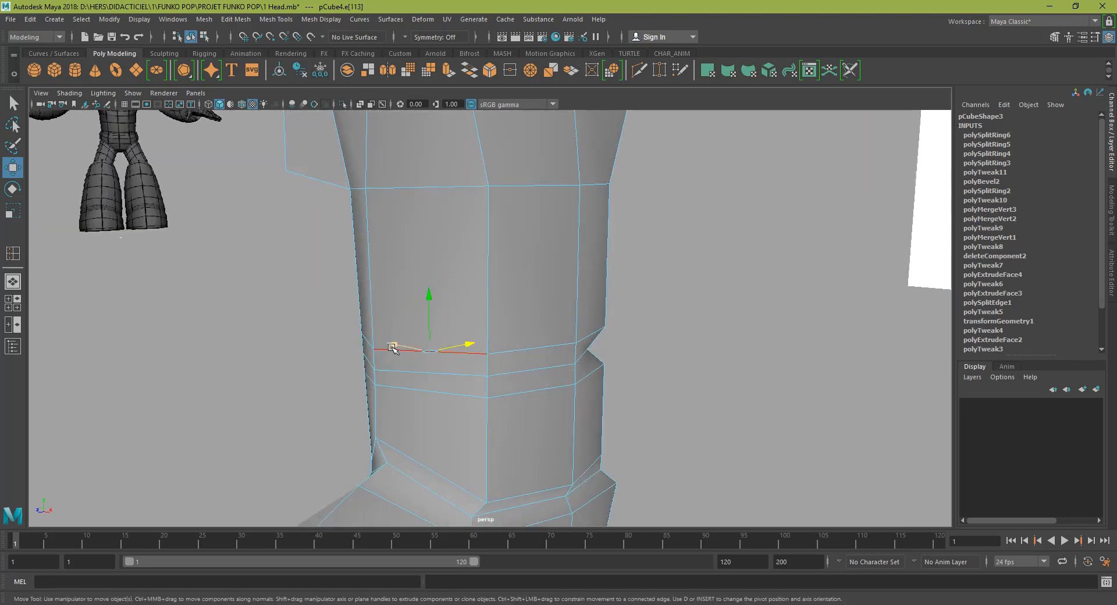
right_click_drag(391, 329, 379, 252)
left_click_drag(362, 279, 400, 294, "alt")
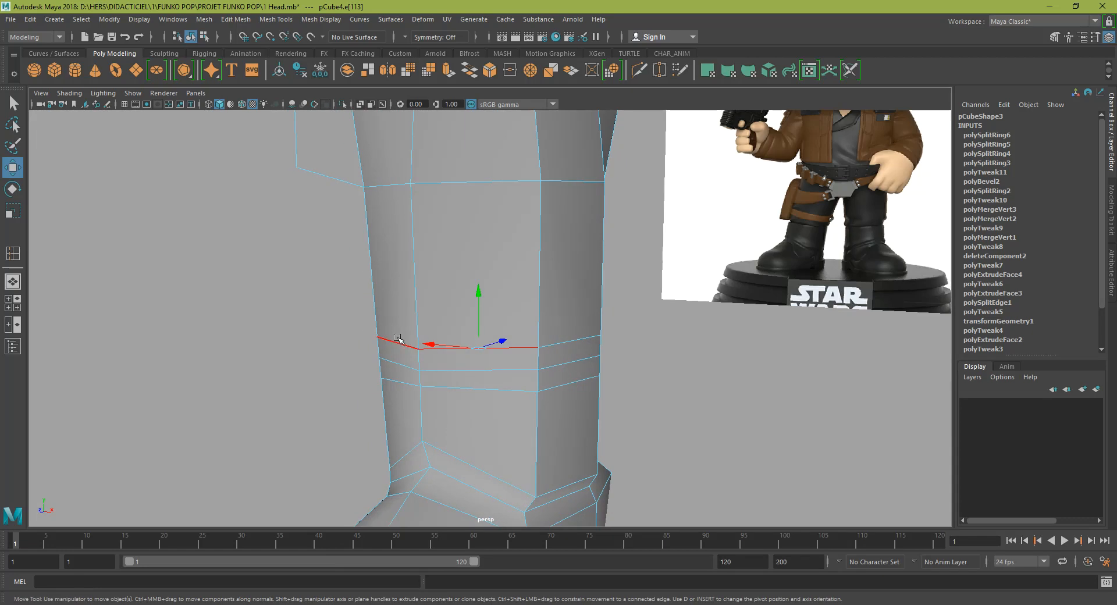
right_click_drag(407, 281, 361, 281)
left_click(418, 348)
left_click_drag(419, 321, 419, 278)
- Lower the groove's bottom vertex at the front slightly and raise the middle vertex to even their spacing
left_click(418, 387)
left_click_drag(419, 340, 419, 350)
key("q")
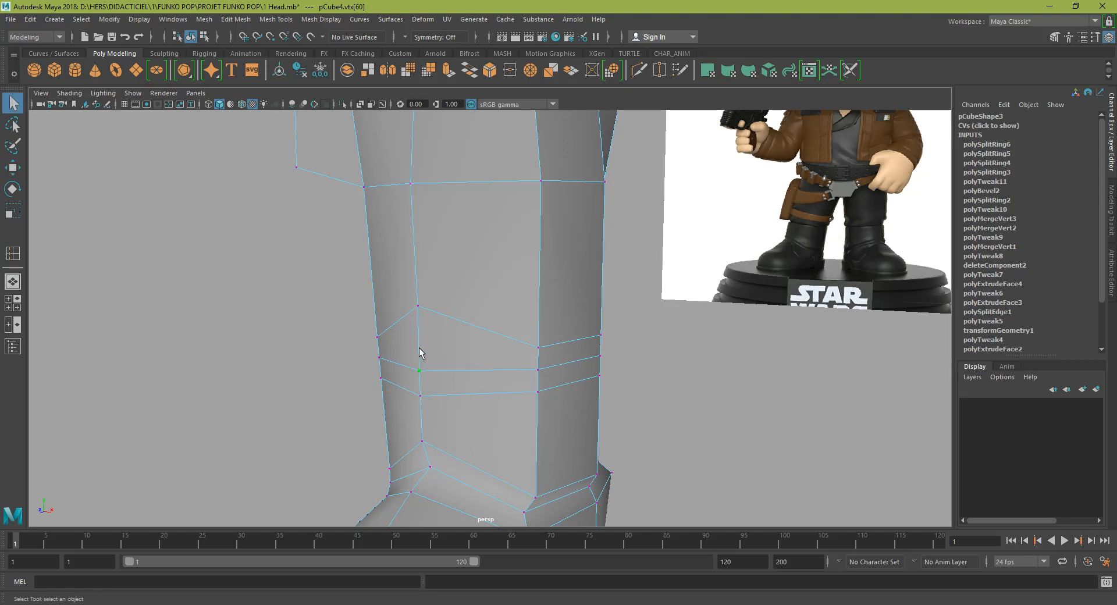
key("w")
left_click_drag(420, 326, 445, 351)
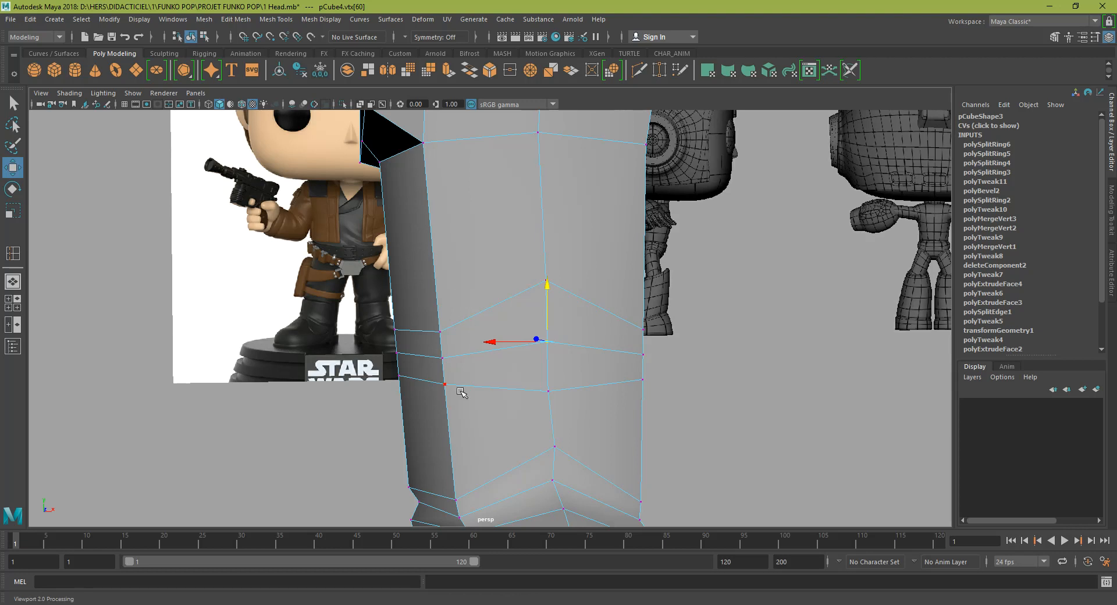
- Scale the side vertex pairs on the groove's top and bottom edges inward at the front of the leg
left_click_drag(455, 323, 531, 327, "alt")
left_click(479, 312)
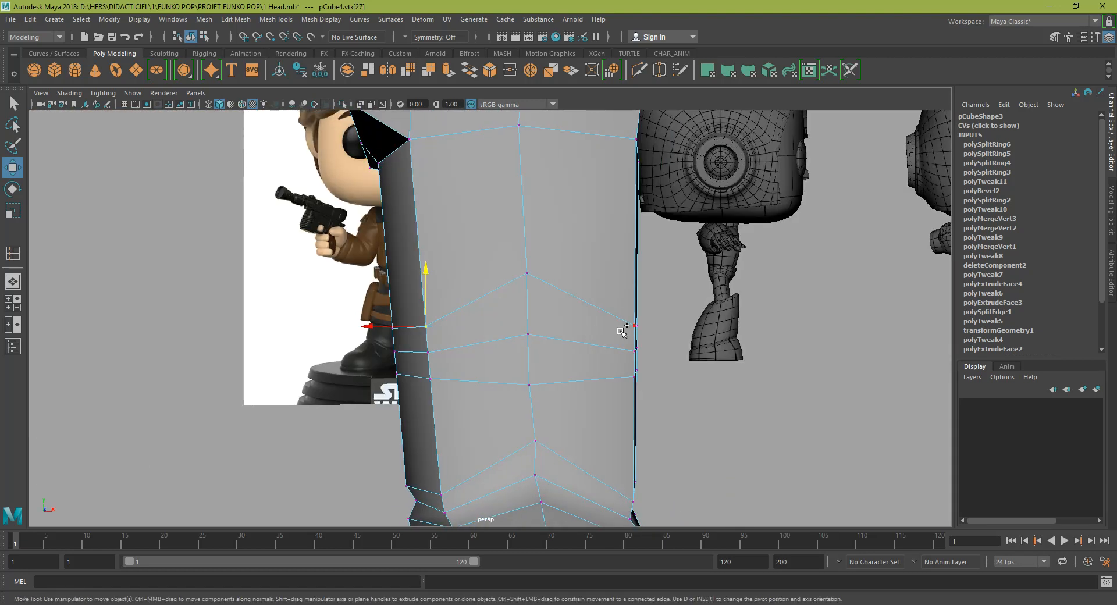
left_click(634, 325, "shift")
key("r")
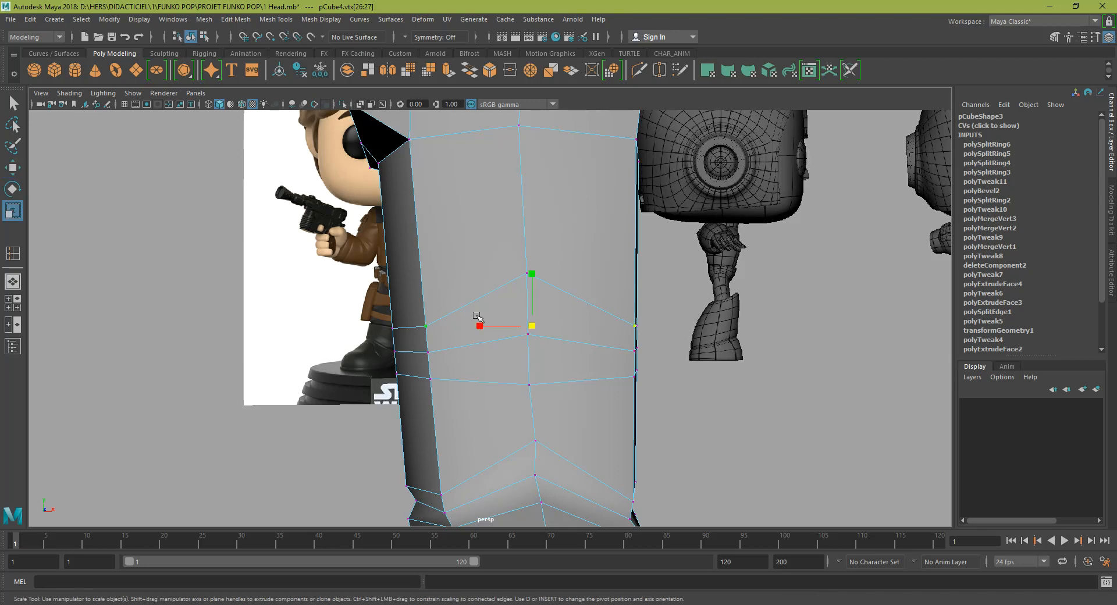
left_click_drag(480, 324, 486, 324)
left_click(430, 379)
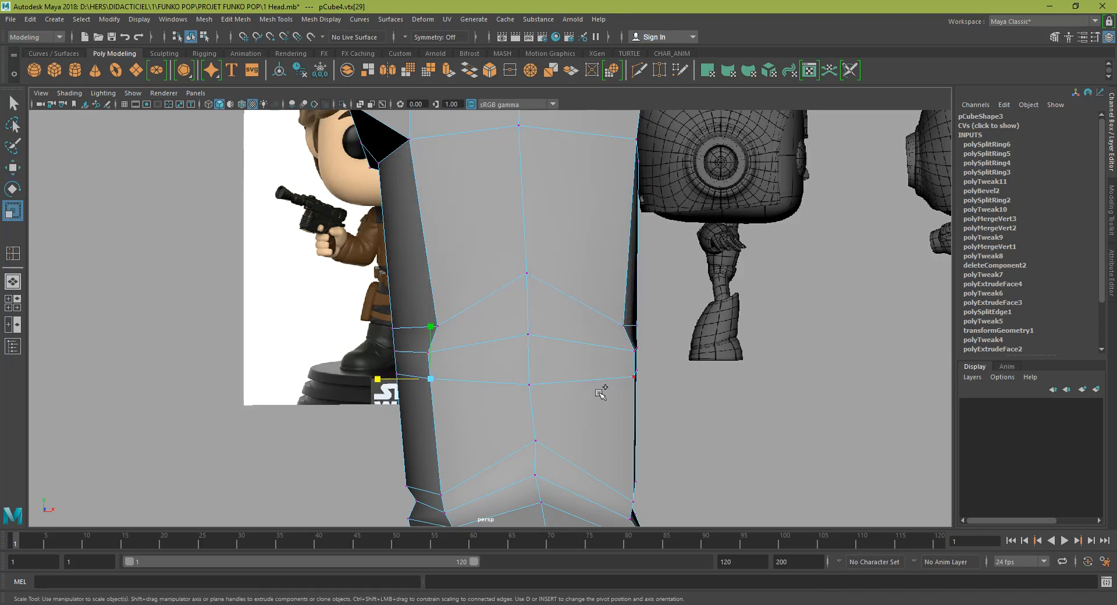
left_click_drag(481, 377, 484, 376)
- Narrow the side vertices of the boot-top groove's edges at the back of the leg
left_click_drag(462, 326, 647, 330, "alt")
left_click(541, 327)
left_click(362, 324, "shift")
left_click_drag(501, 324, 504, 384)
- Scale the ankle crease vertices at the back of the leg and turn on the smooth preview
middle_click_drag(496, 414, 501, 275, "alt")
scroll(501, 275, "down", 1)
scroll(442, 364, "up", 1)
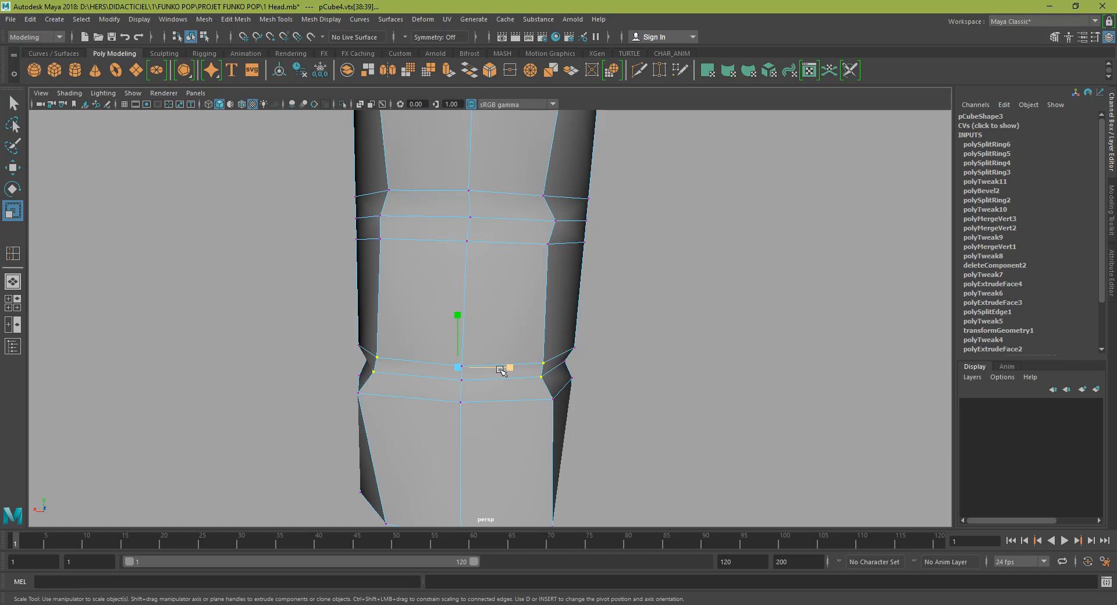
left_click_drag(465, 374, 401, 404, "alt")
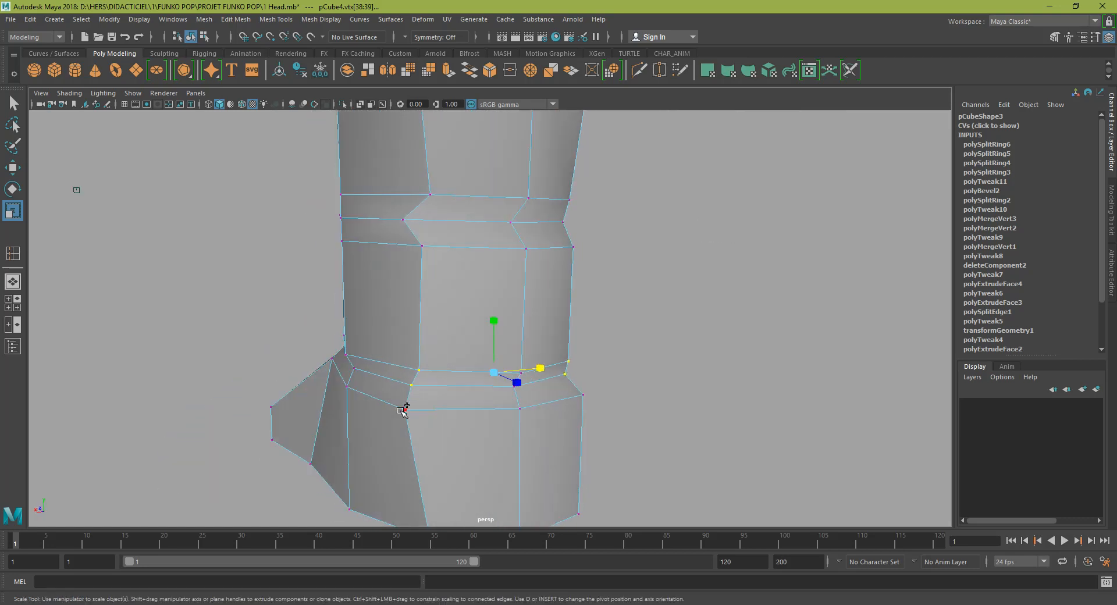
left_click_drag(543, 369, 503, 376)
key("3")
- Move the groove's top and middle vertices at the front of the leg slightly outward
left_click_drag(511, 377, 431, 389, "alt")
middle_click_drag(431, 389, 361, 355, "alt")
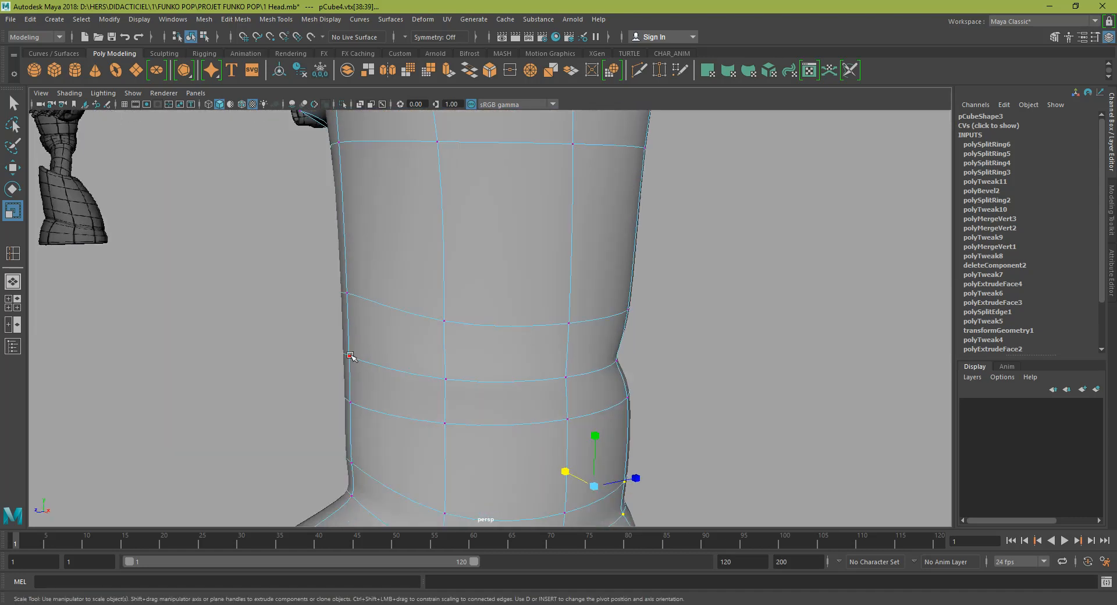
key("w")
left_click_drag(361, 352, 343, 352)
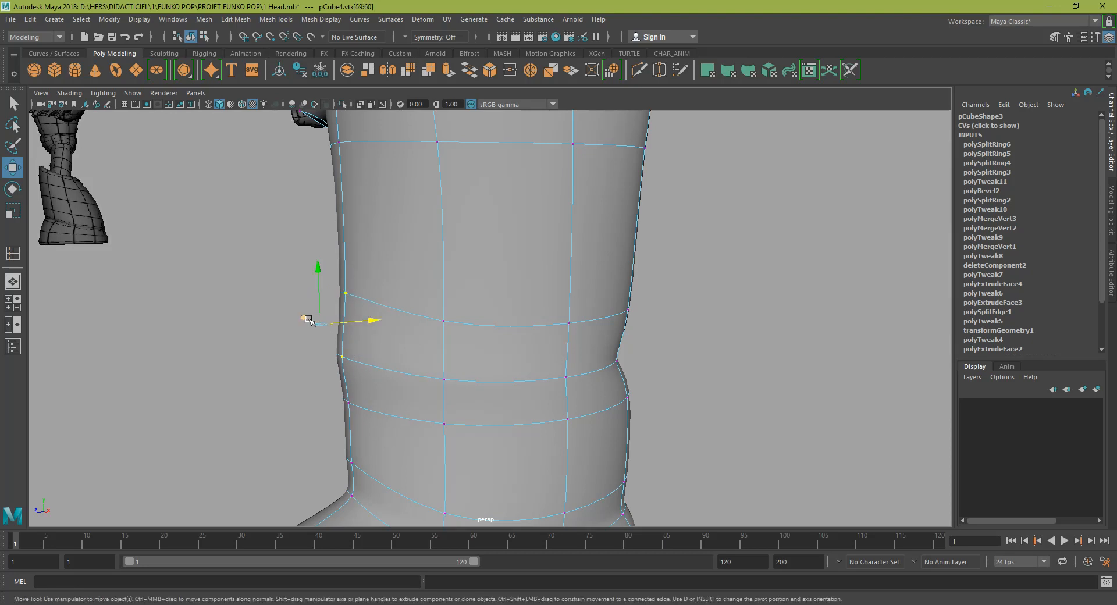
left_click_drag(314, 323, 501, 334)
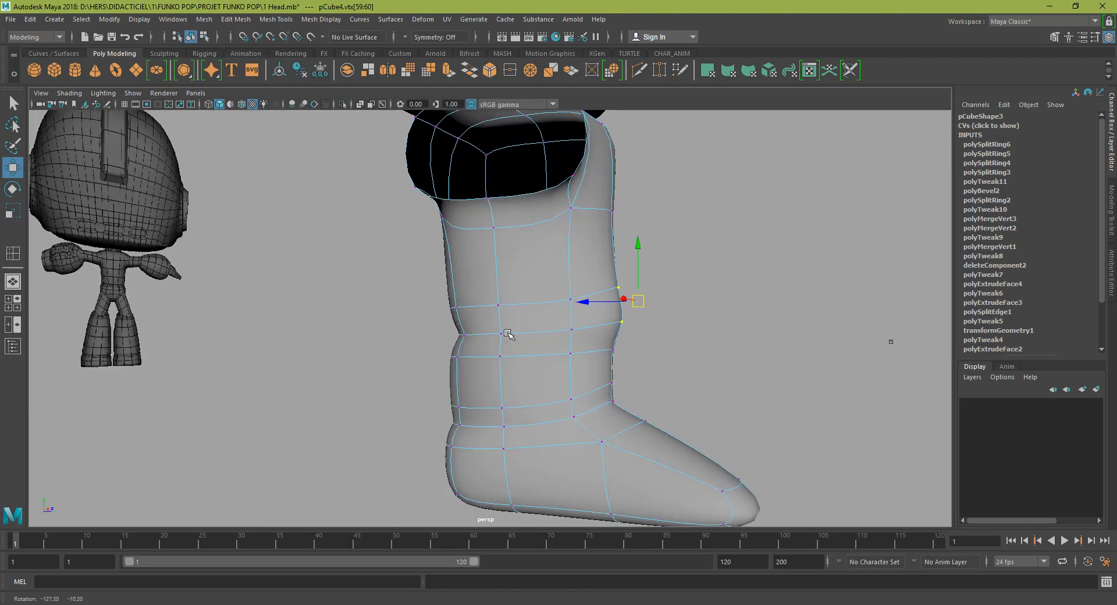
left_click_drag(640, 309, 483, 317)
- Leave vertex editing and examine the smoothed leg's groove and ankle crease from several sides
right_click_drag(483, 317, 578, 239)
left_click_drag(658, 349, 474, 320, "alt")
left_click(469, 362)
left_click_drag(469, 362, 668, 257, "alt")
middle_click_drag(474, 240, 488, 319, "alt")
left_click_drag(561, 308, 422, 296, "alt")
left_click(645, 320)
scroll(647, 325, "down", 5)
left_click_drag(645, 409, 561, 307, "alt")
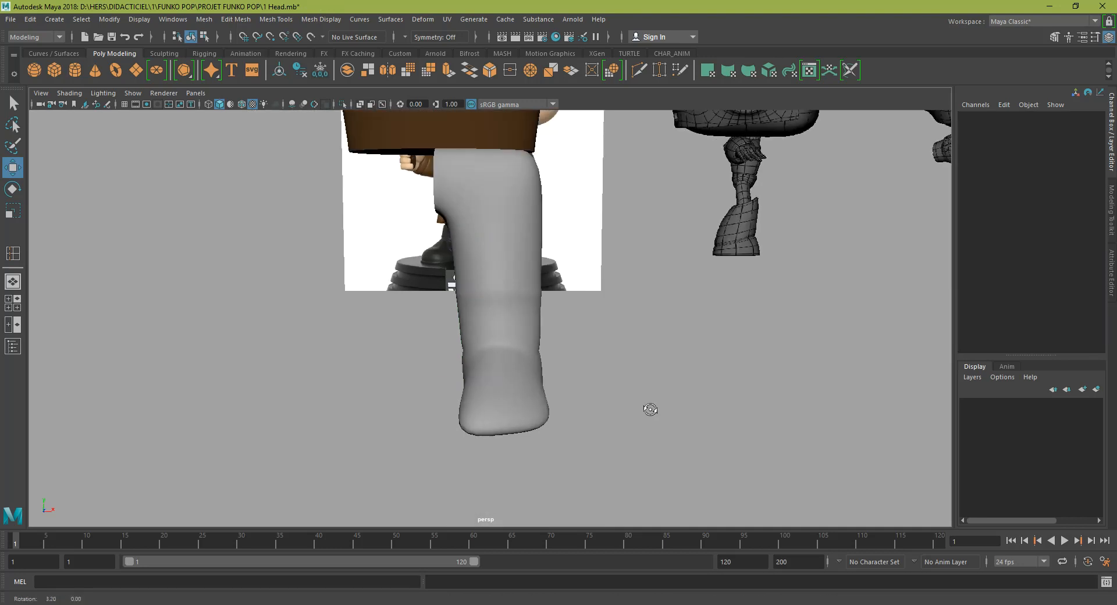
scroll(544, 274, "up", 3)
left_click(536, 281)
left_click(623, 353)
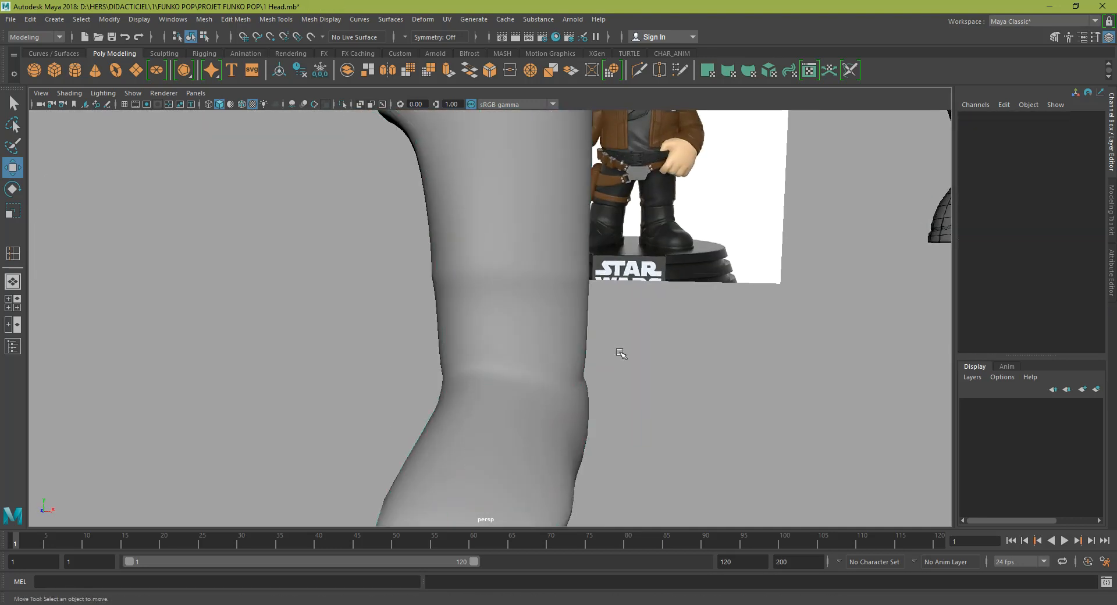
left_click(520, 274)
left_click(632, 350)
left_click_drag(636, 356, 603, 385, "alt")
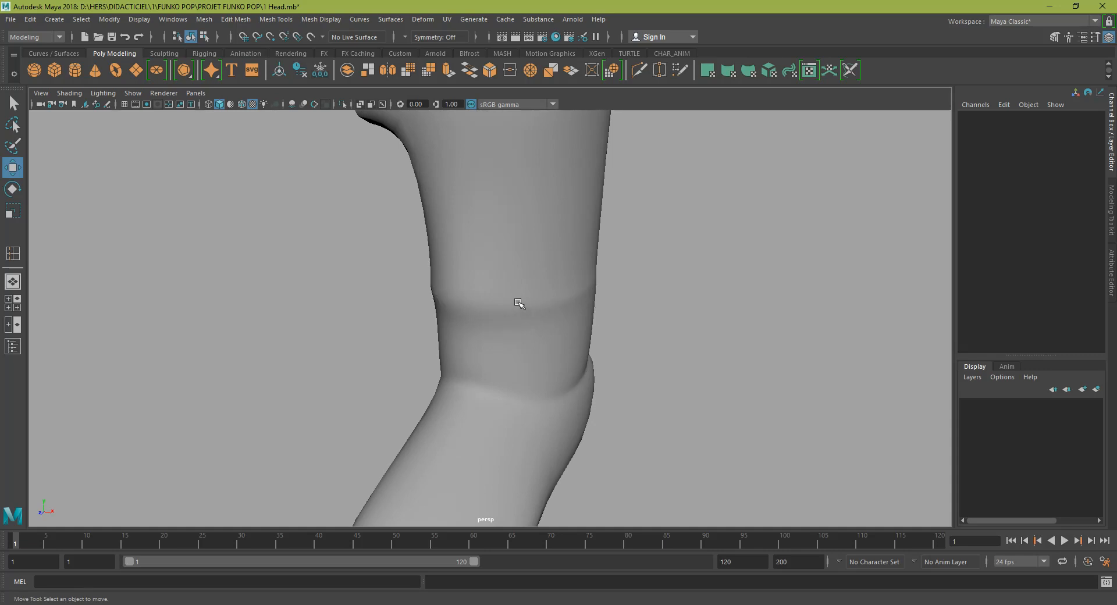
- Turn off the smooth preview and move the side vertices of the groove's middle edge inward at the front
left_click(555, 309)
key("1")
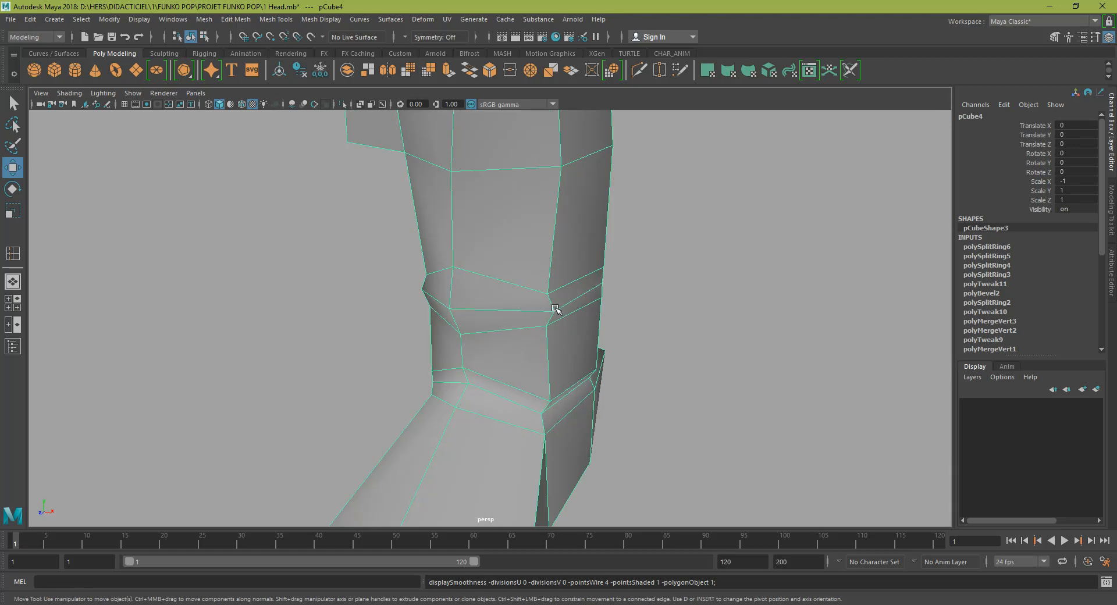
left_click_drag(555, 310, 586, 286, "alt")
right_click_drag(586, 287, 557, 282, "alt")
left_click(603, 305)
left_click_drag(579, 307, 574, 308)
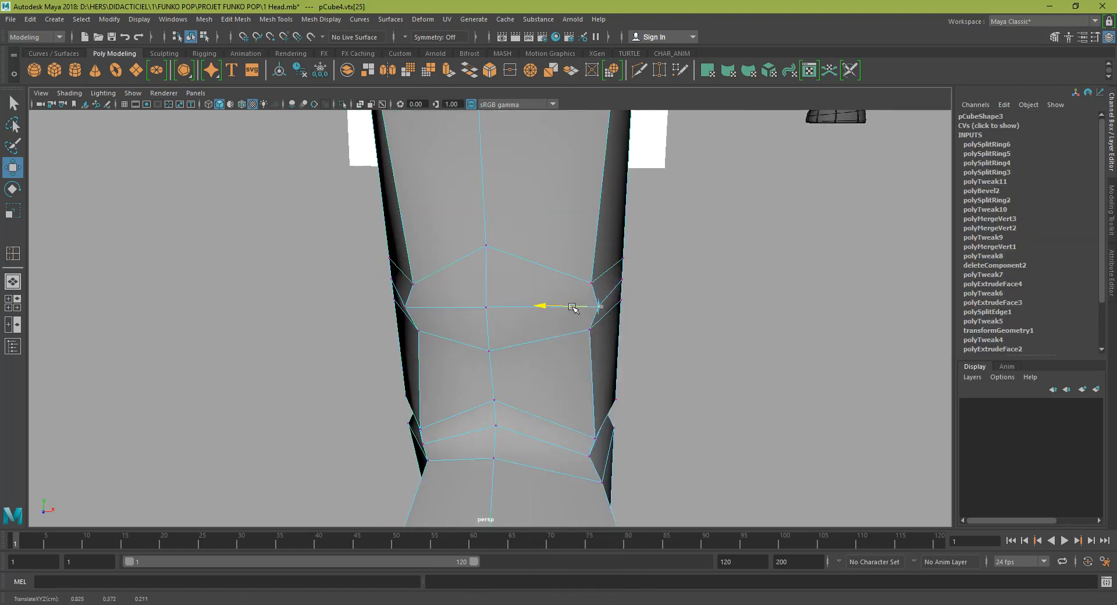
left_click_drag(392, 308, 421, 299)
- Scale the groove's short vertical edges on both sides of the leg's front, with the smooth preview on
left_click_drag(494, 268, 500, 241, "alt")
middle_click_drag(501, 252, 490, 358, "alt")
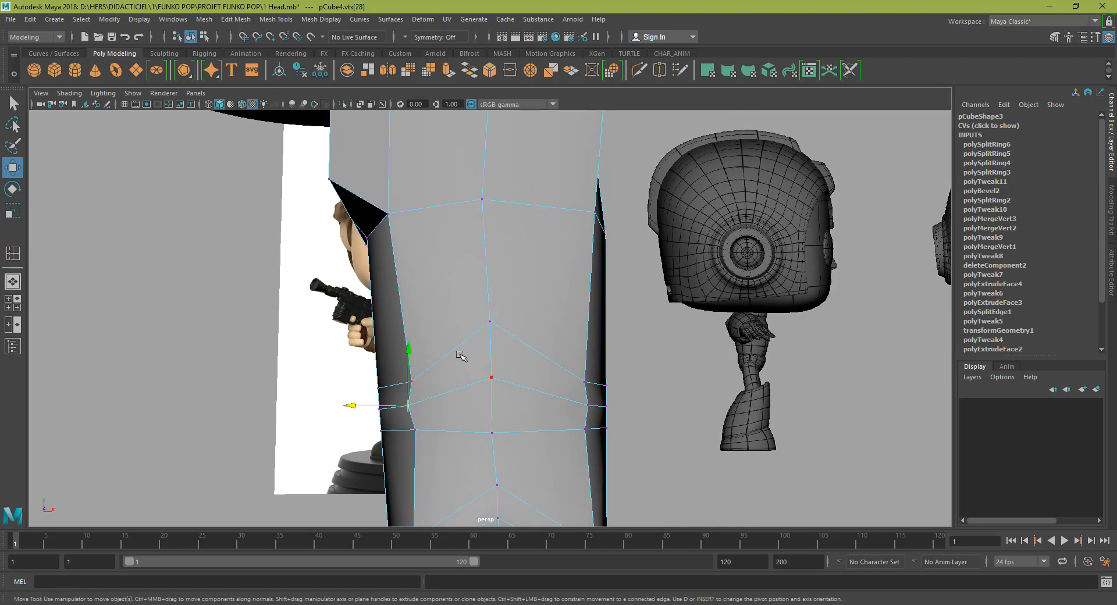
right_click_drag(461, 330, 466, 259)
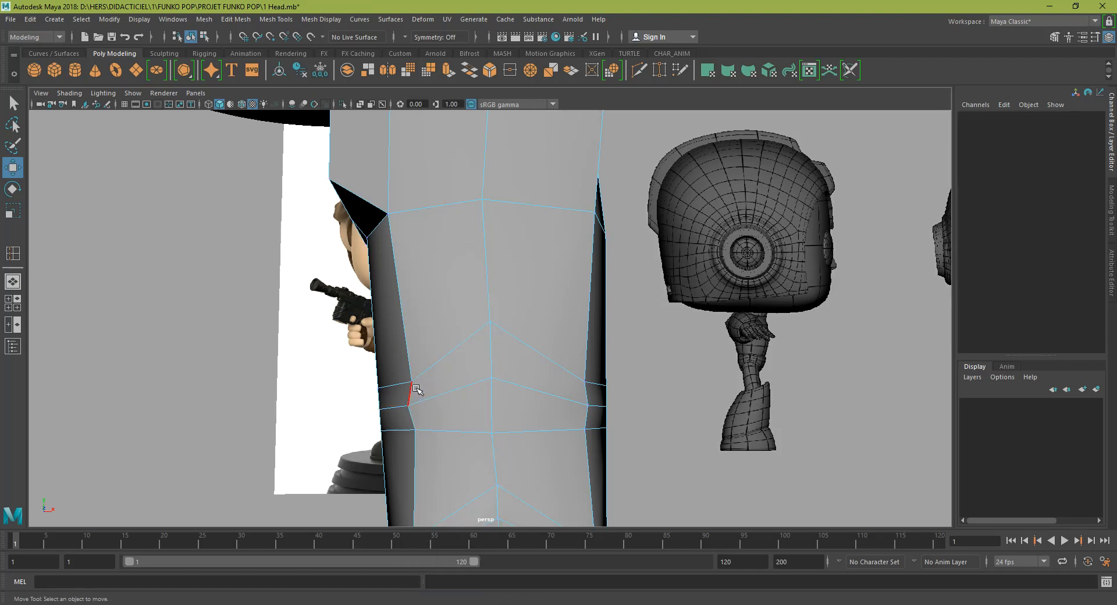
left_click(416, 404)
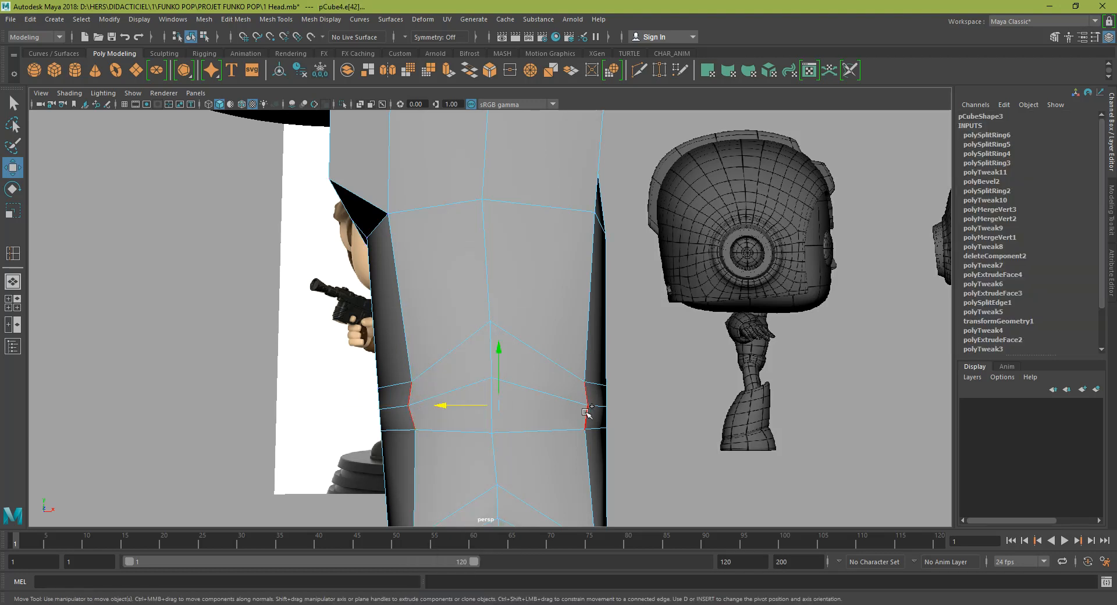
key("3")
left_click_drag(589, 417, 544, 445, "alt")
key("r")
mouse_move(414, 408)
left_mouse_down()
mouse_move(428, 411)
mouse_move(349, 404)
mouse_move(419, 396)
left_mouse_up()
- Adjust the middle groove vertex at the front of the leg and return to object mode
right_click_drag(419, 396, 368, 291)
left_click(400, 401)
key("w")
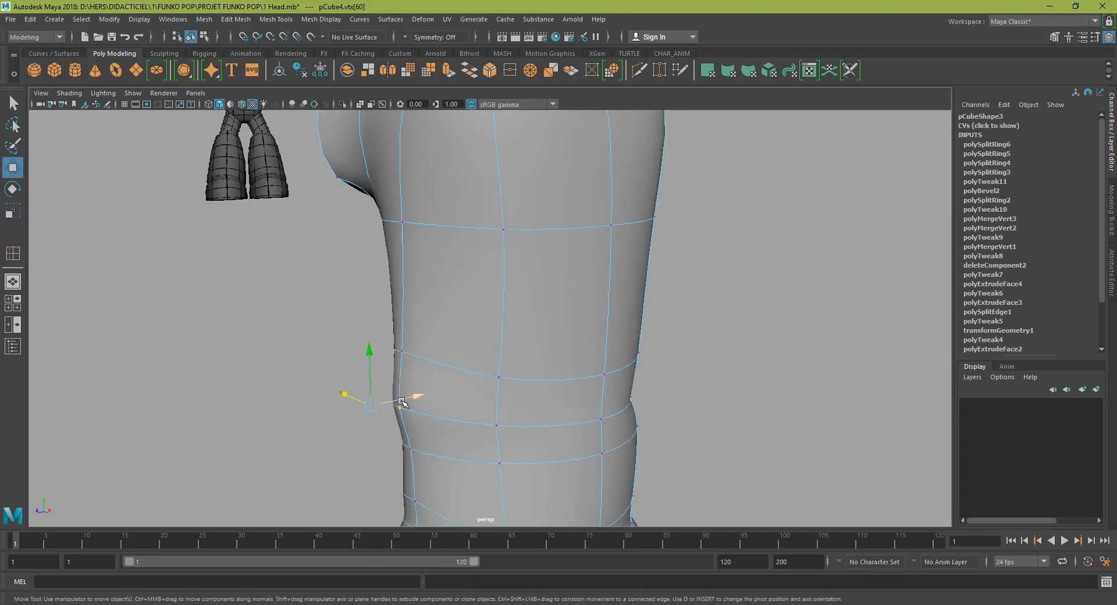
right_click_drag(459, 280, 546, 266)
left_click(768, 321)
- Relax the leg mesh around the boot-top groove with the Relax sculpting tool
scroll(748, 358, "down", 4)
scroll(749, 357, "down", 3)
left_click_drag(653, 418, 695, 410, "alt")
scroll(520, 369, "up", 5)
left_click(520, 370)
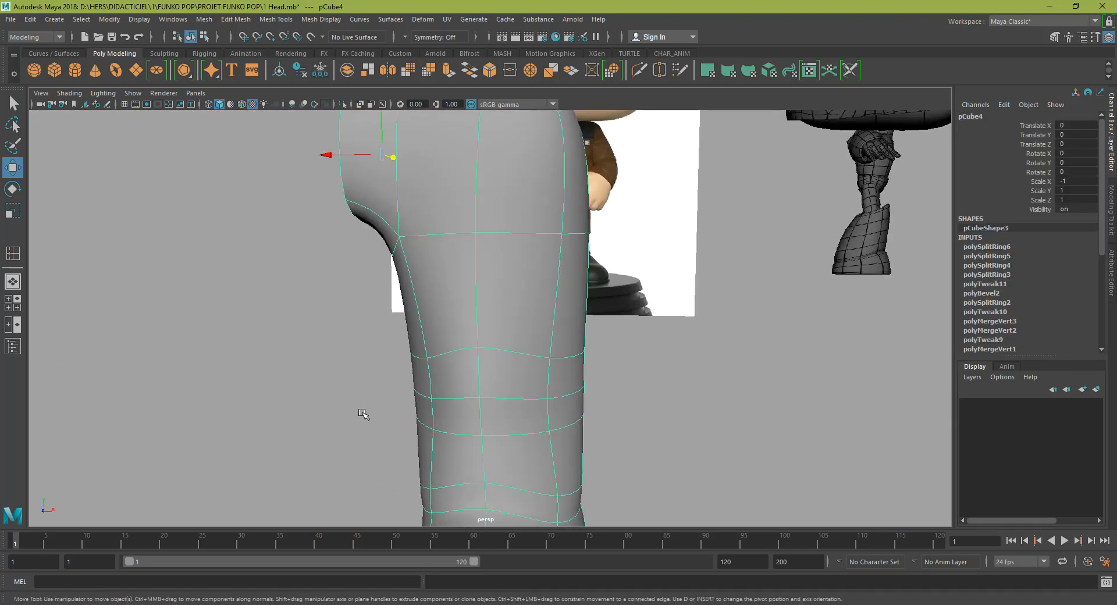
left_click(164, 54)
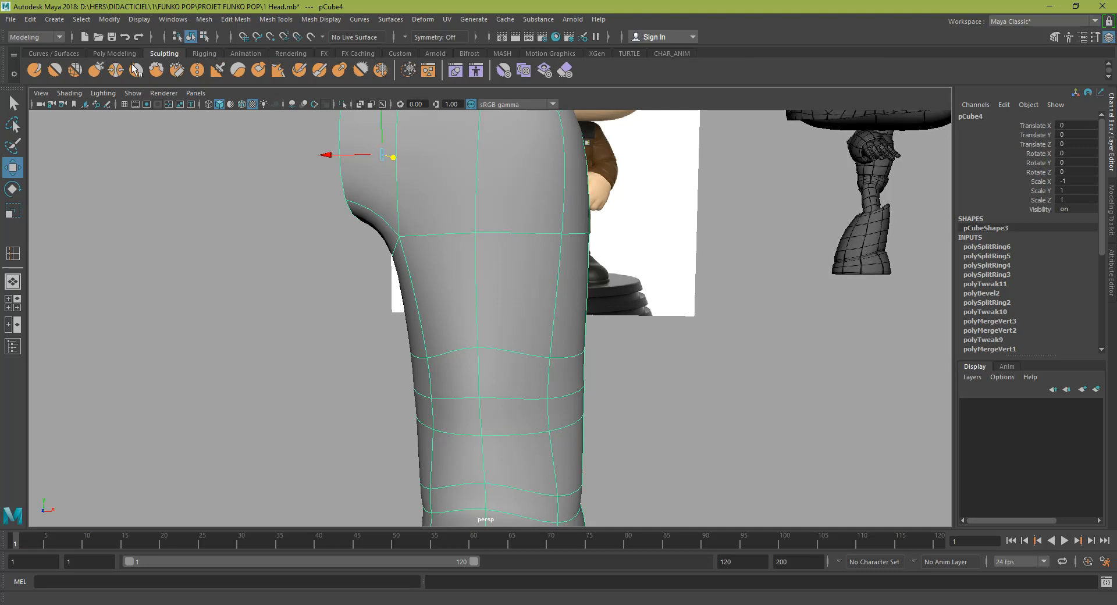
left_click(74, 71)
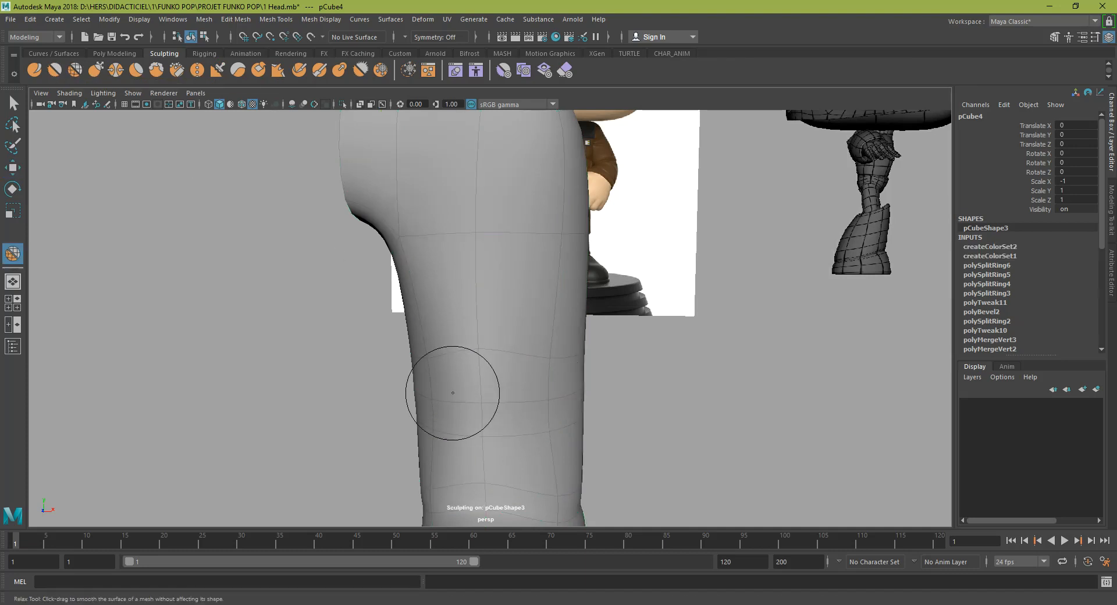
mouse_move(524, 391)
left_mouse_down("alt")
mouse_move(463, 412)
mouse_move(535, 399)
mouse_move(477, 403)
mouse_move(478, 437)
mouse_move(439, 347)
mouse_move(474, 399)
mouse_move(531, 391)
left_mouse_up("alt")
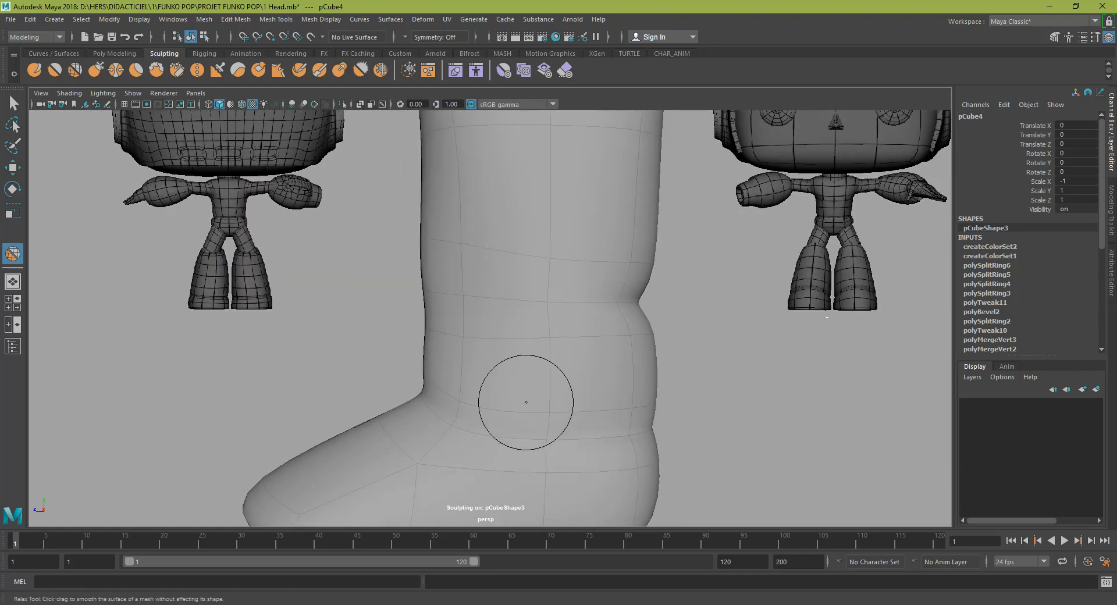
- Show the side view full size with the leg shaded over the reference image
key("space")
key("w")
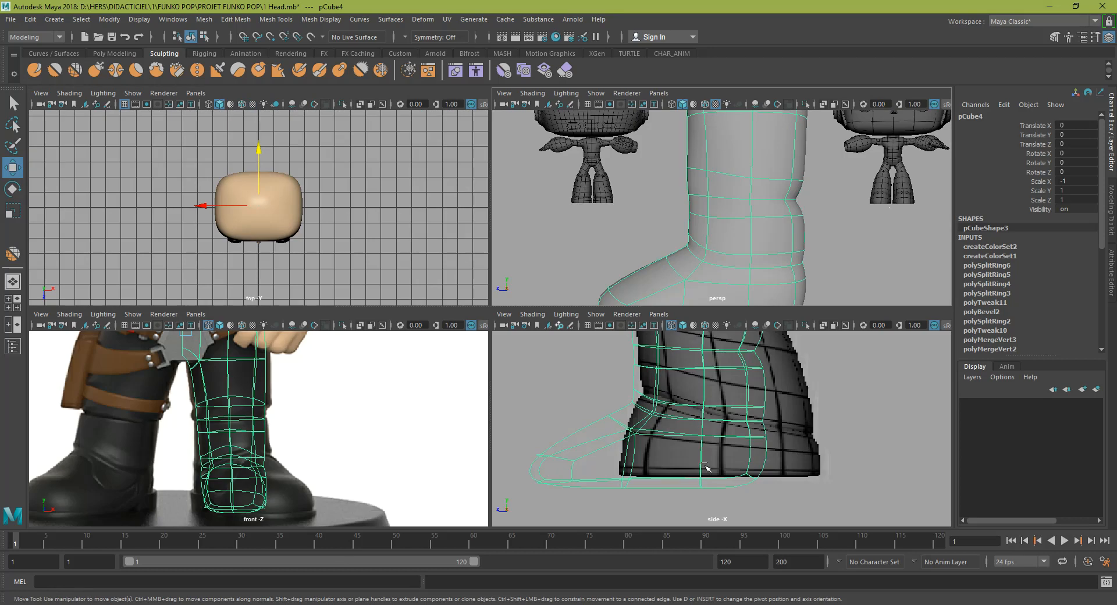
key("space")
right_click(322, 224)
right_click_drag(294, 222, 293, 221)
right_click_drag(308, 216, 293, 215)
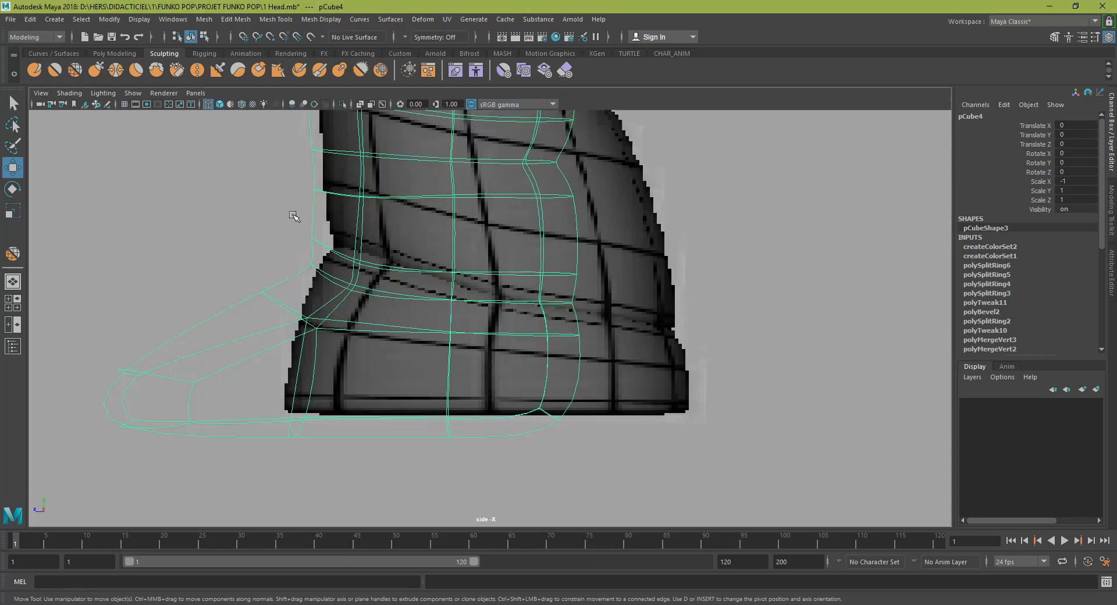
key("5")
- Move the front ankle vertices back toward the heel using soft selection
right_click_drag(390, 241, 302, 237)
left_click_drag(326, 262, 487, 234)
key("b")
middle_click_drag(385, 246, 382, 385, "alt")
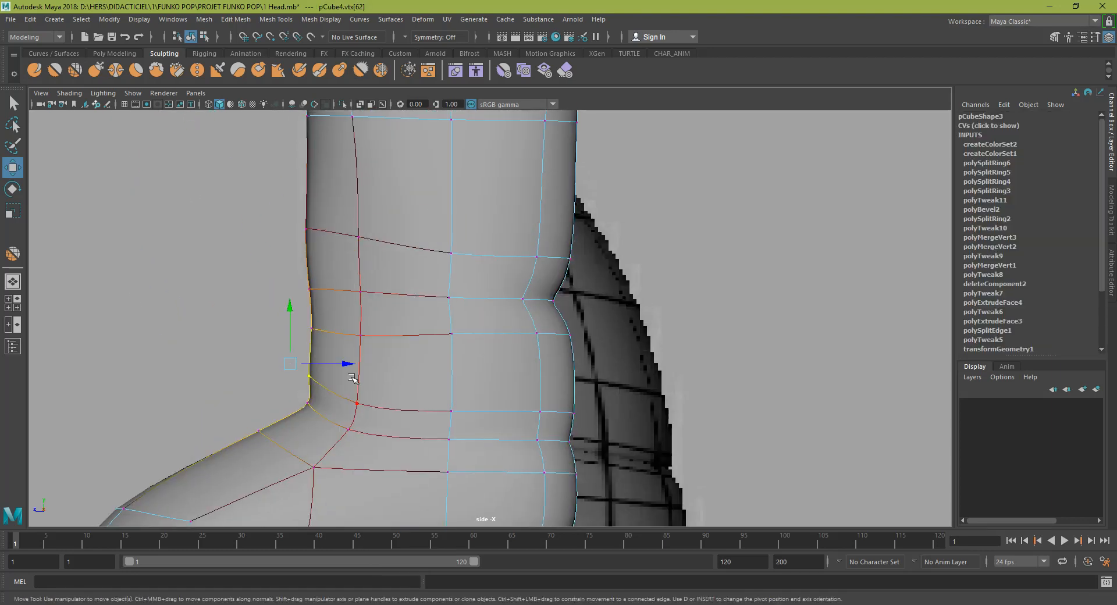
left_click_drag(343, 366, 369, 368)
- Try to pull the toe vertices back toward the ankle with soft selection
middle_click_drag(308, 425, 361, 275, "alt")
left_click_drag(186, 412, 279, 392)
key("ctrl+z")
- Pull the groove's notch vertices at the back of the leg further inward with soft selection
scroll(387, 361, "down", 11)
middle_click_drag(429, 342, 424, 399, "alt")
scroll(582, 372, "up", 6)
middle_click_drag(548, 427, 531, 279, "alt")
scroll(535, 286, "up", 2)
scroll(534, 271, "up", 1)
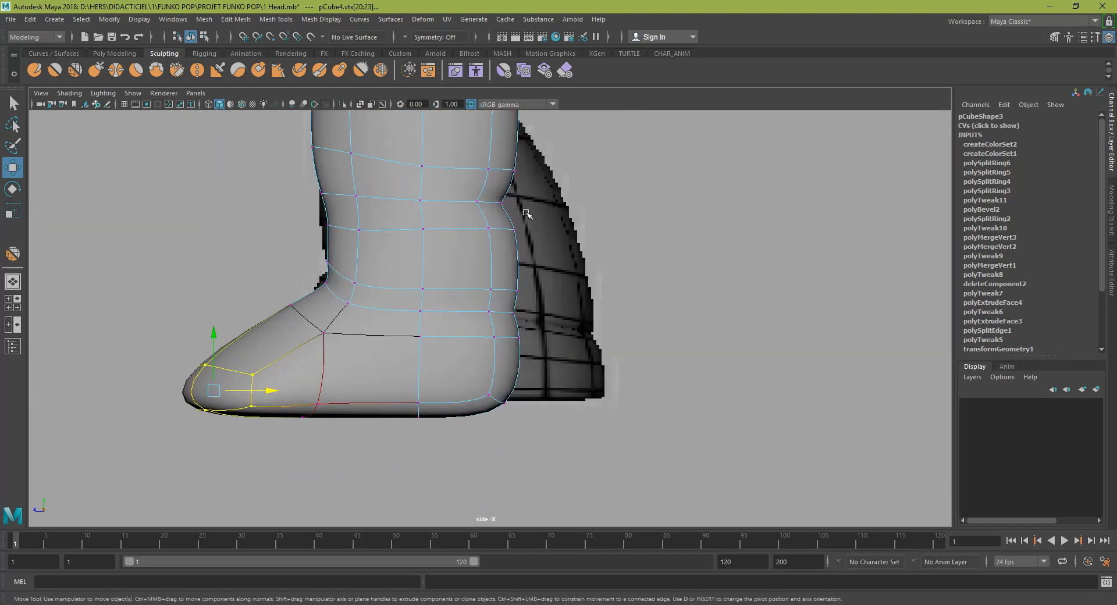
left_click_drag(471, 206, 498, 192)
key("b")
middle_click_drag(485, 190, 471, 358, "alt")
left_click_drag(471, 370, 450, 350)
middle_click_drag(455, 360, 449, 256, "alt")
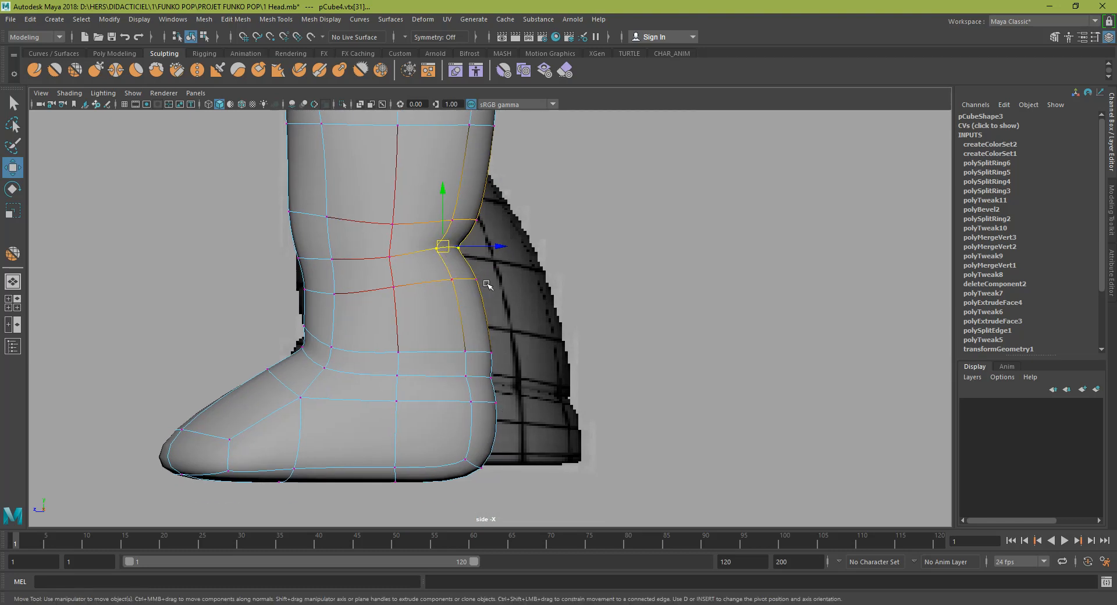
- Push the groove's top and middle vertices at the front of the leg slightly forward with soft selection
left_click_drag(313, 199, 312, 200)
left_click_drag(285, 234, 282, 234)
middle_click_drag(283, 235, 322, 319, "alt")
middle_click_drag(381, 276, 405, 259, "alt")
scroll(480, 285, "up", 4)
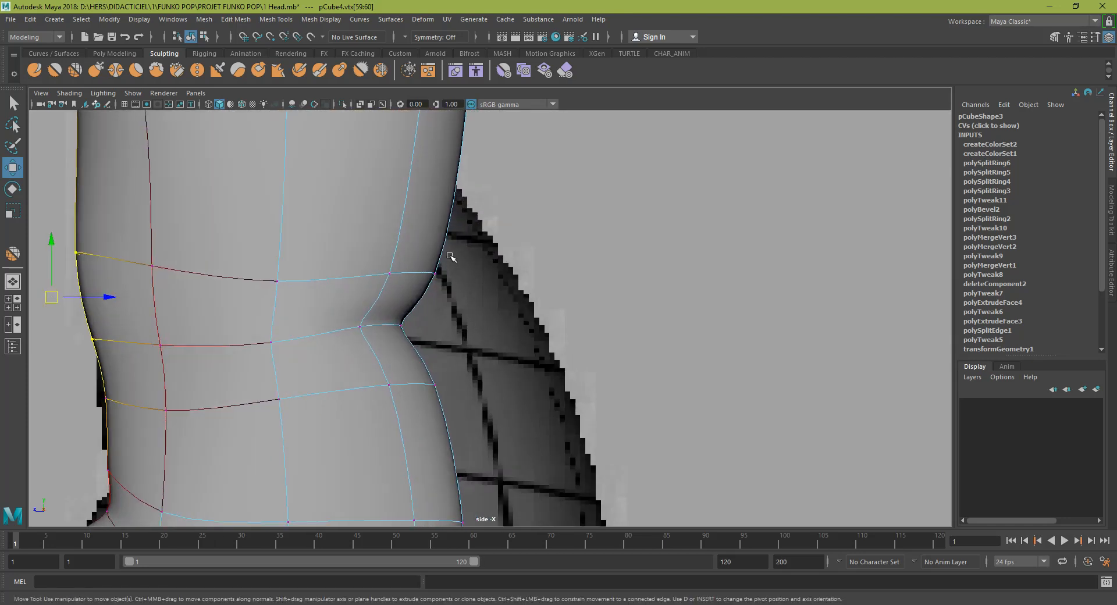
- Back in the perspective view, disable smooth preview and soft selection, then adjust the groove's middle vertices at the back
key("space")
key("space")
left_click_drag(647, 251, 541, 272, "alt")
key("1")
right_click_drag(559, 255, 505, 253)
left_click(458, 269)
left_click_drag(515, 275, 436, 265, "alt")
key("b")
left_click_drag(595, 274, 514, 284, "alt")
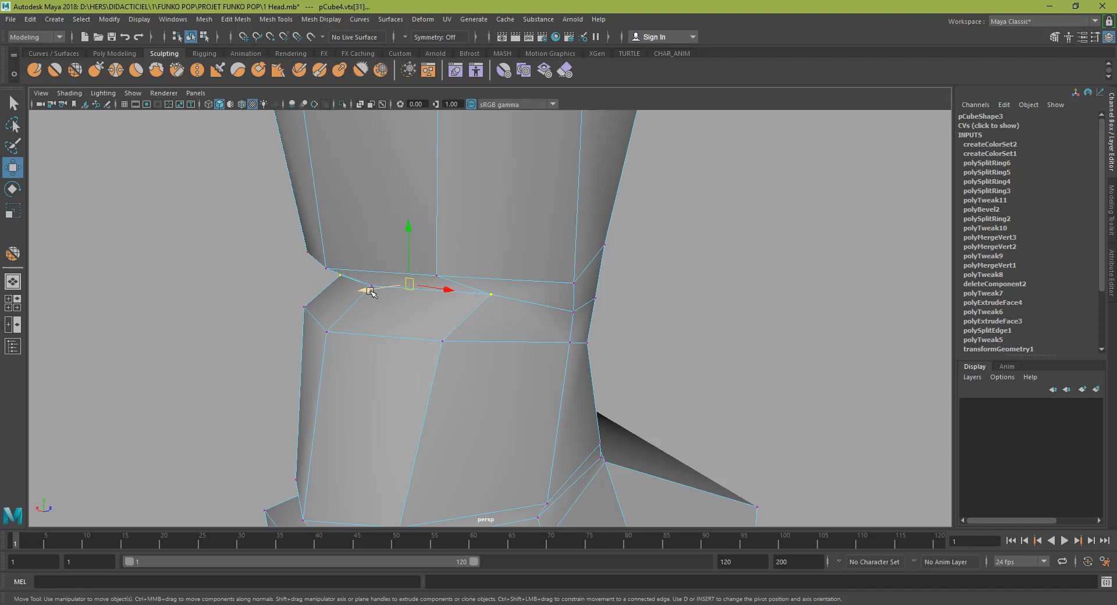
- Adjust the depth of the single corner vertex inside the notch at the back of the leg
left_click_drag(357, 294, 497, 312, "alt")
key("q")
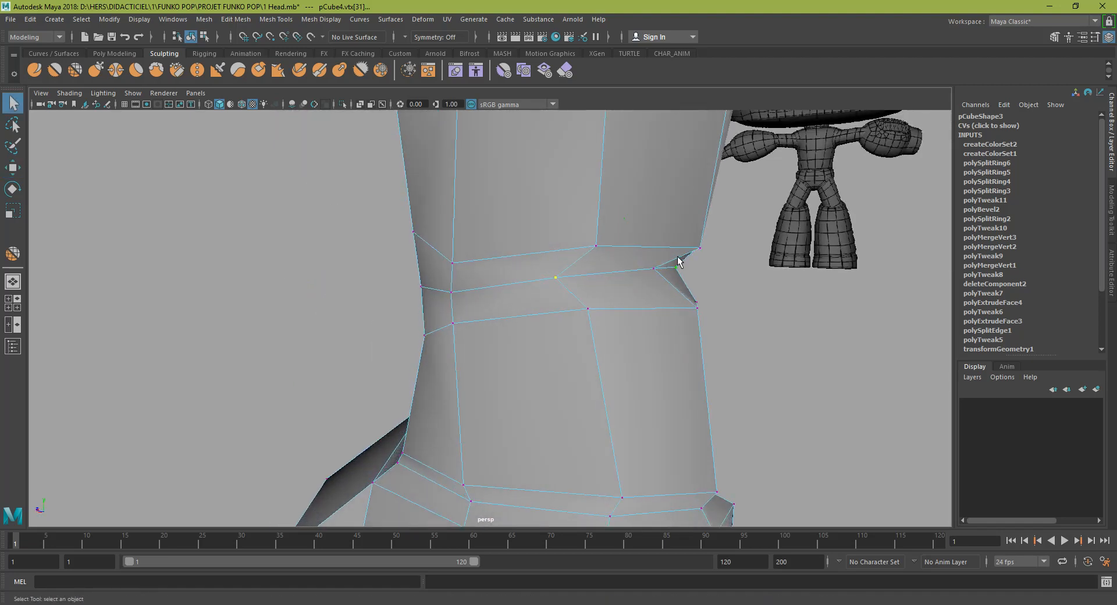
key("w")
left_click_drag(676, 275, 678, 275, "alt")
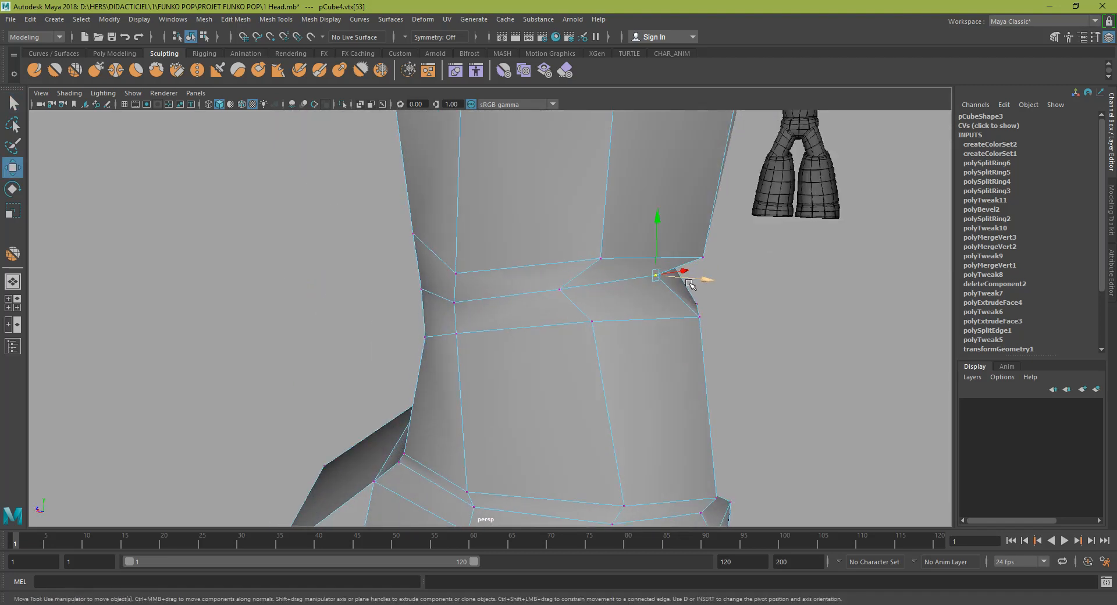
- Return the leg to object mode, turn its smooth preview back on and deselect it
scroll(614, 297, "down", 4)
left_click_drag(611, 295, 420, 307, "alt")
scroll(466, 354, "up", 4)
middle_click_drag(491, 402, 494, 316, "alt")
left_click_drag(493, 316, 419, 259, "alt")
left_click_drag(543, 263, 678, 232, "alt")
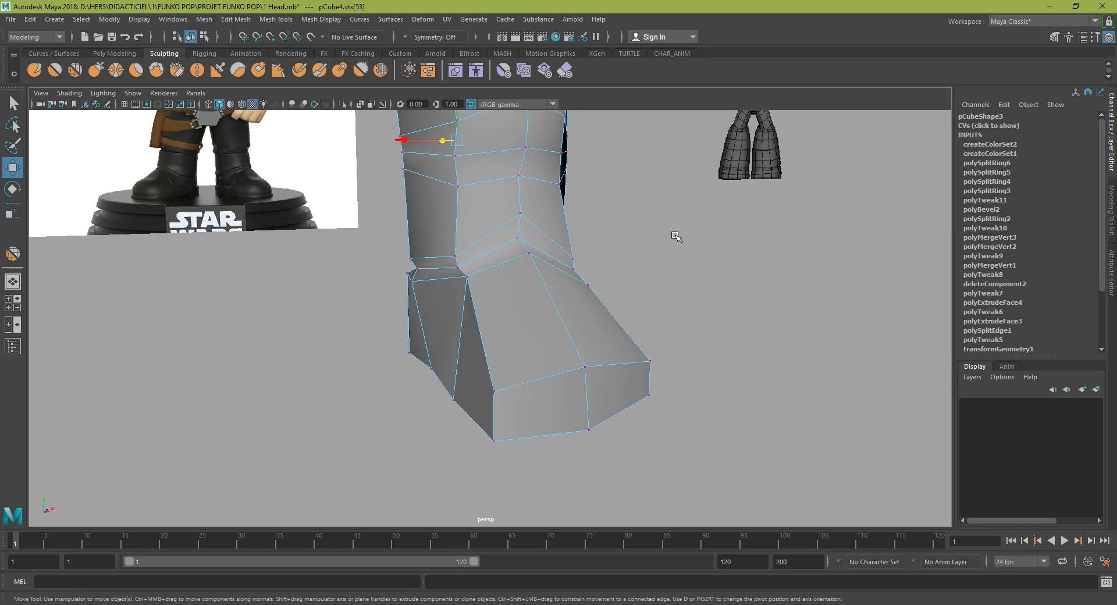
right_click_drag(452, 239, 519, 237)
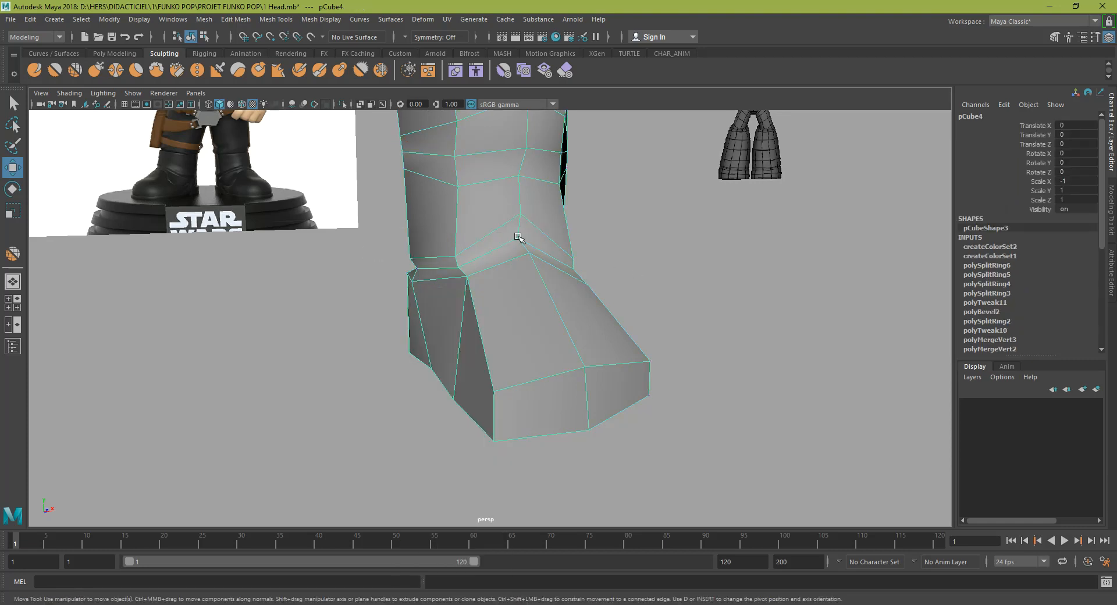
key("3")
left_click(669, 347)
- Isolate the leg so that only it is displayed in the viewport
left_click_drag(669, 347, 671, 371, "alt")
middle_click_drag(671, 371, 591, 339, "alt")
left_click_drag(591, 339, 547, 372, "alt")
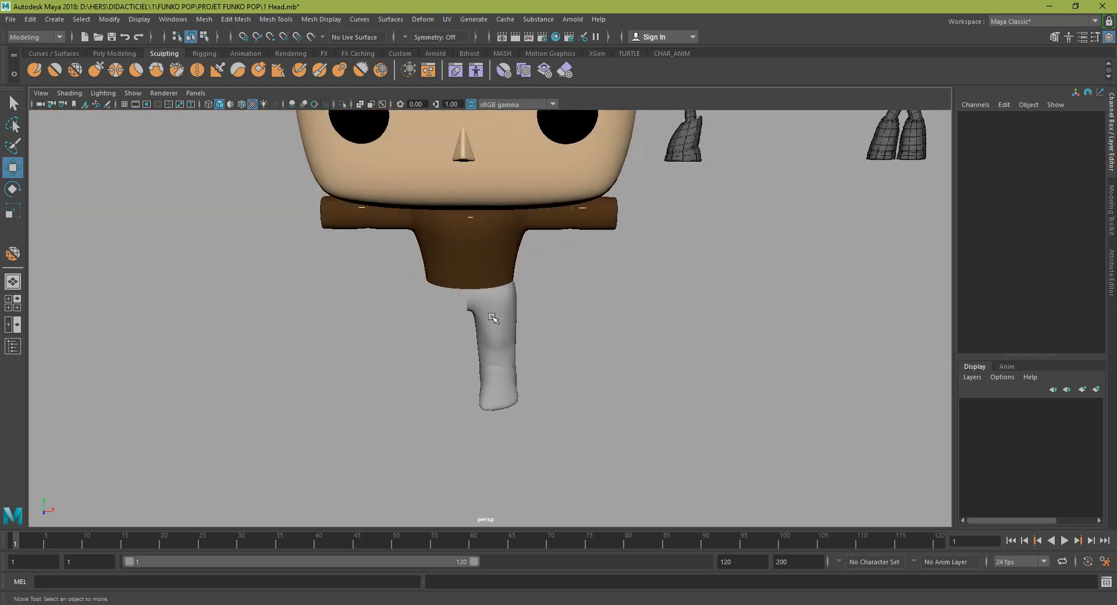
left_click(495, 316)
key("ctrl+1")
scroll(499, 277, "up", 7)
- Delete the faces capping the top of the leg and turn its smooth preview back on
left_click_drag(498, 277, 460, 261, "alt")
right_click_drag(460, 261, 460, 287)
left_click(455, 259)
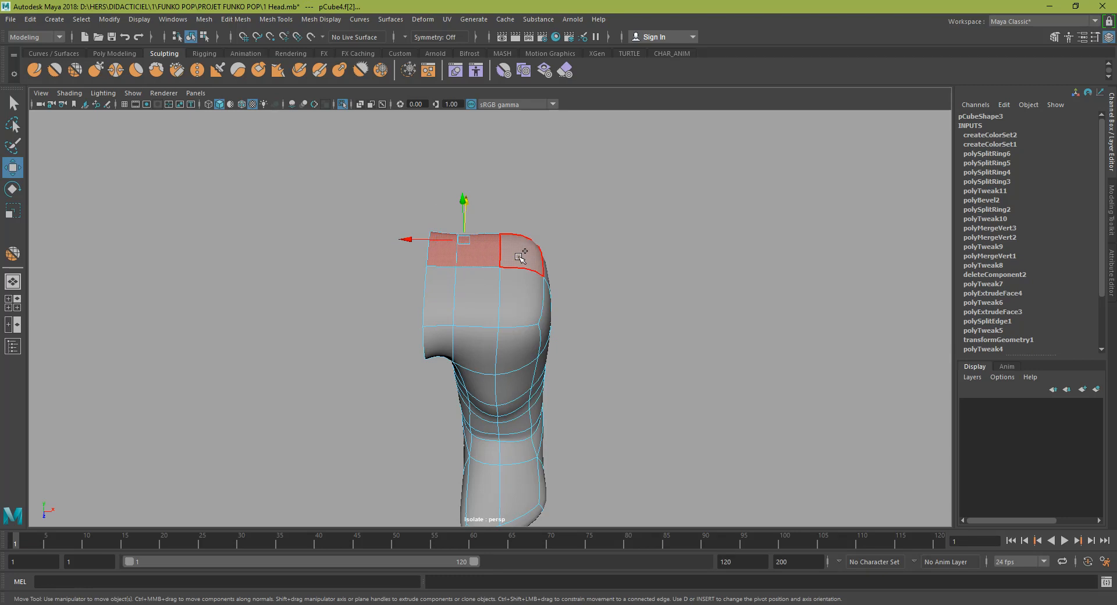
key("1")
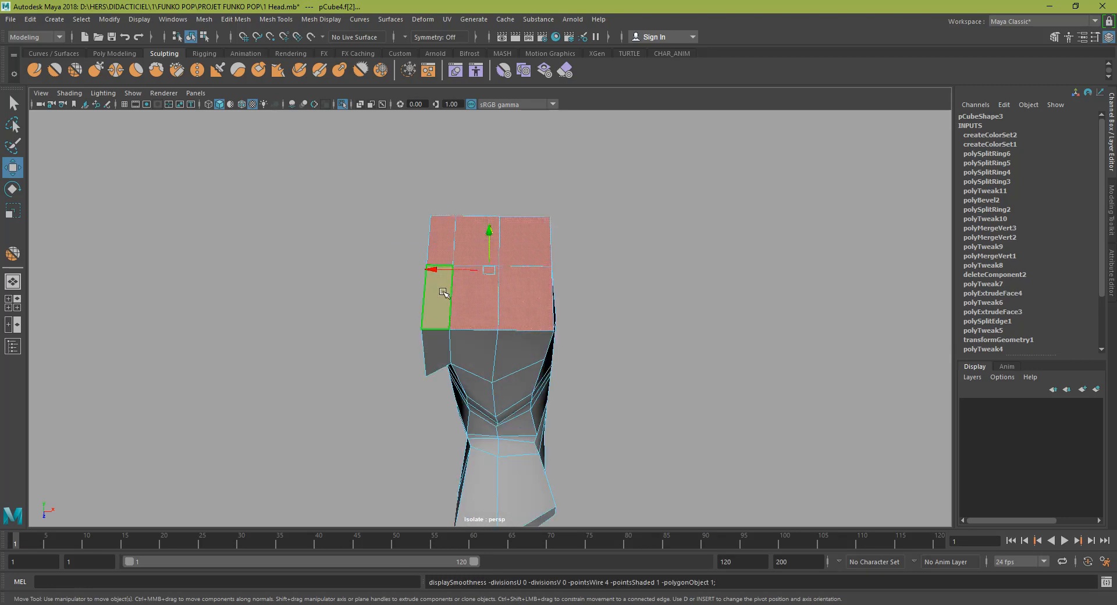
key("Delete")
left_click_drag(523, 365, 435, 332, "alt")
key("3")
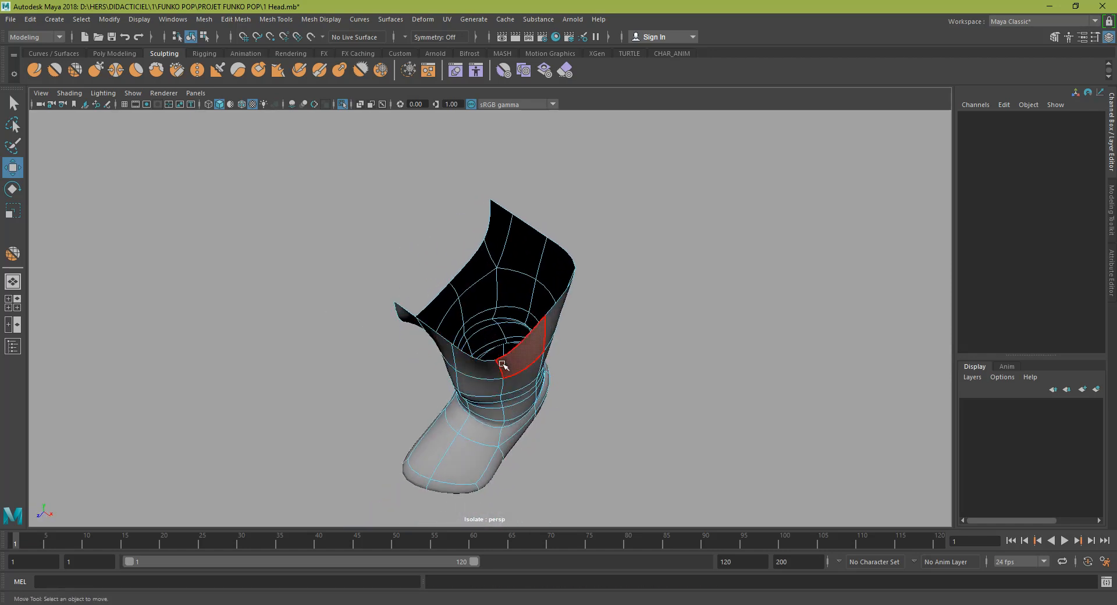
- Exit isolation to display the whole character again and select the torso together with the leg
key("ctrl+1")
scroll(501, 367, "down", 4)
left_click_drag(499, 366, 517, 259, "alt")
scroll(517, 259, "up", 2)
left_click(501, 225)
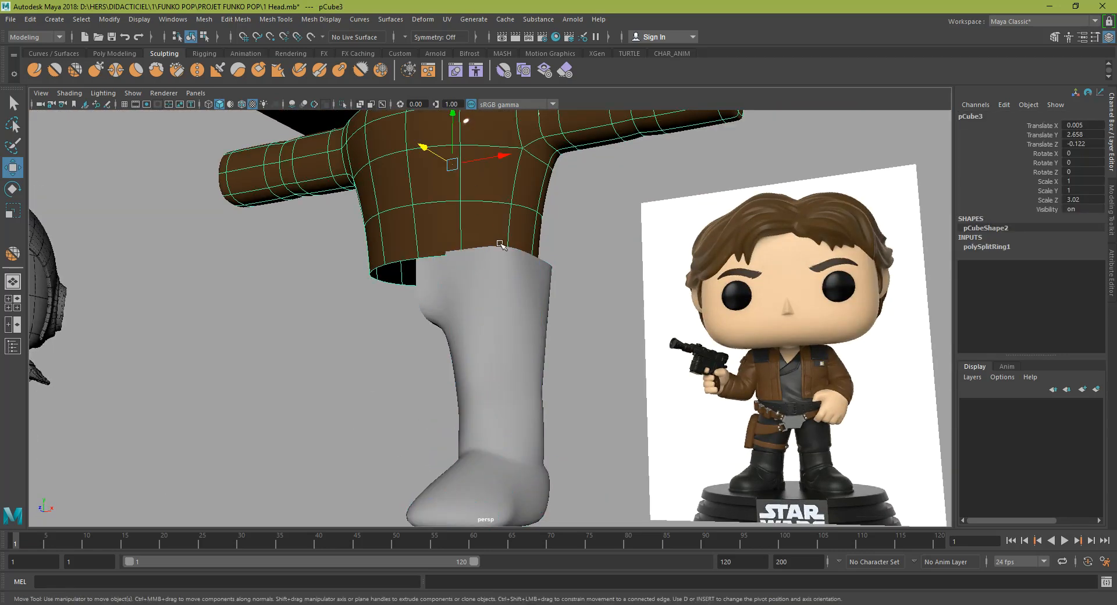
left_click(506, 262, "shift")
- Extrude all the faces on the sole of the foot downward and turn the smooth preview back on
left_click_drag(475, 253, 501, 241, "alt")
scroll(497, 339, "up", 3)
right_click_drag(501, 241, 501, 272)
left_click(496, 273)
left_click(453, 283, "shift")
left_click(478, 353, "shift")
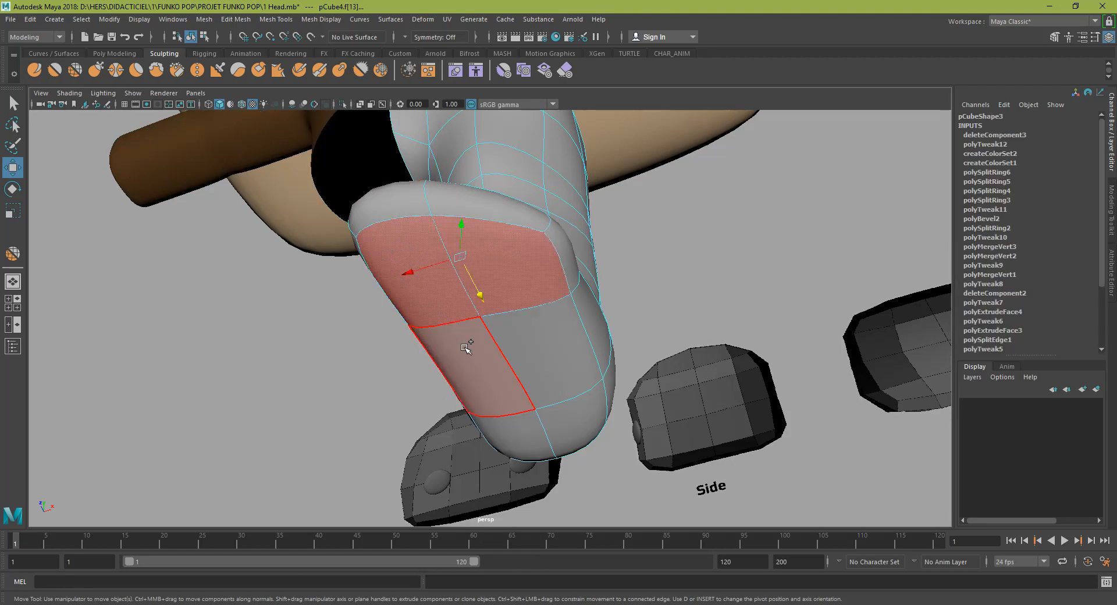
left_click(565, 407, "shift")
left_click_drag(565, 407, 500, 309, "alt")
scroll(538, 340, "up", 2)
key("1")
right_click_drag(497, 310, 492, 333, "shift")
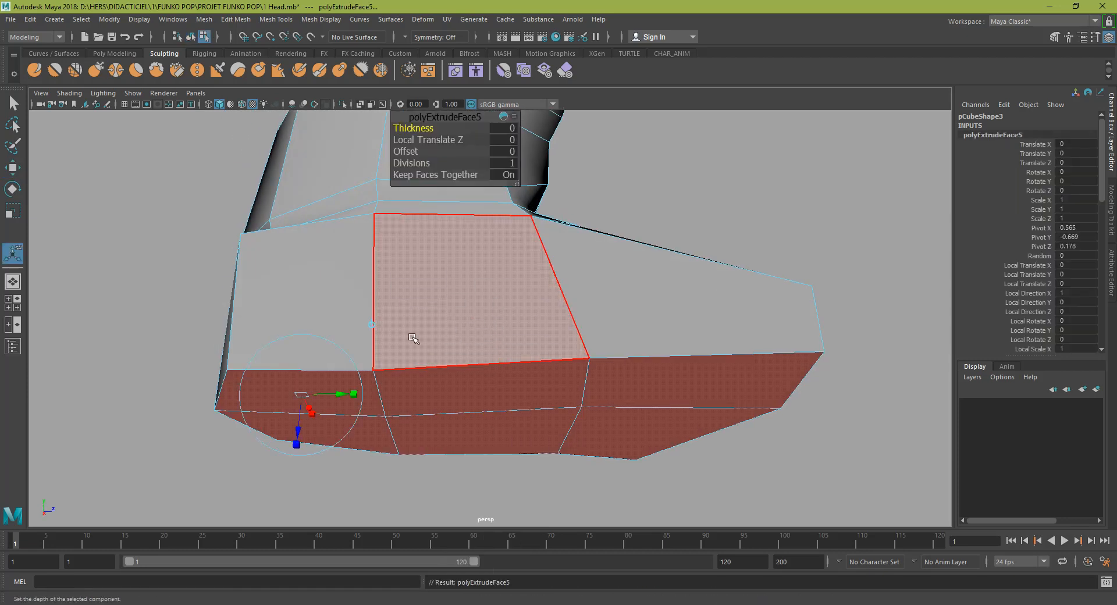
left_click_drag(504, 357, 557, 281)
key("3")
- Return the leg to object mode and reselect it as a whole
right_click_drag(556, 281, 557, 310)
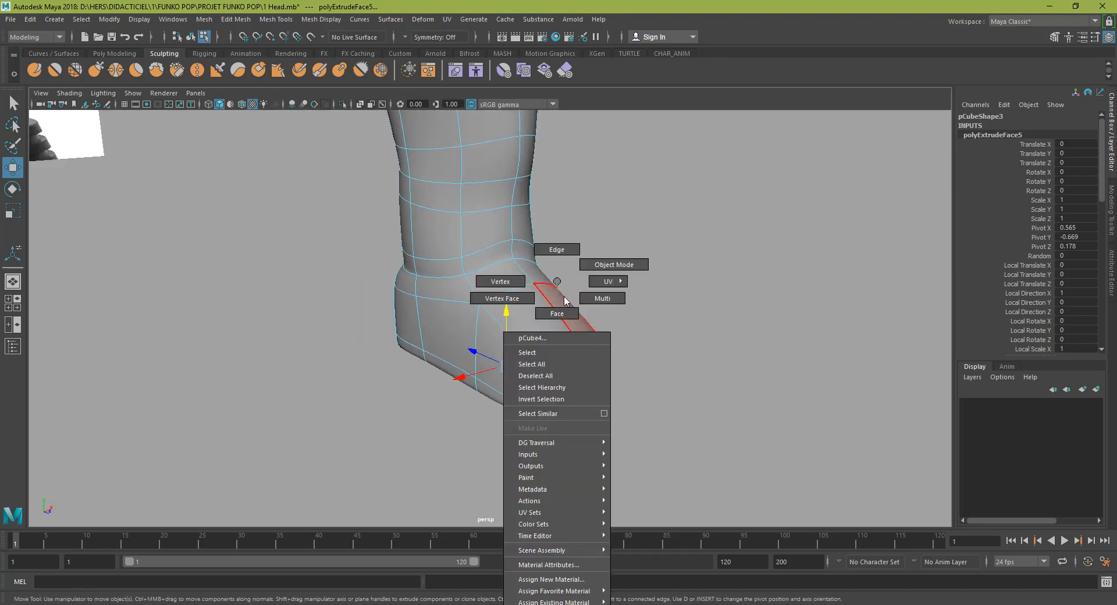
right_click_drag(598, 271, 597, 270)
left_click_drag(669, 359, 576, 366, "alt")
middle_click_drag(558, 249, 557, 338, "alt")
left_click_drag(558, 337, 475, 319, "alt")
left_click(477, 270)
- Disable the smooth preview and reposition the individual vertices around the upper thigh to refine its shape
left_click_drag(473, 231, 465, 198, "alt")
scroll(489, 230, "up", 4)
scroll(480, 184, "up", 4)
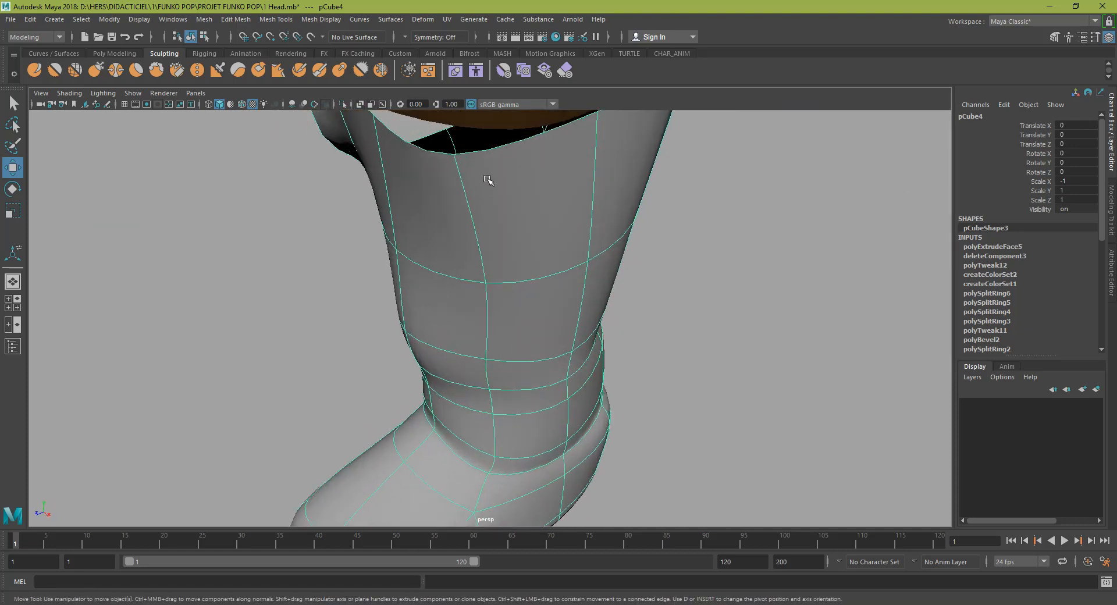
key("1")
middle_click_drag(446, 142, 444, 233, "alt")
right_click_drag(481, 282, 451, 272)
left_click(439, 288)
left_click_drag(439, 290, 448, 240)
left_click_drag(743, 152, 633, 157)
left_click_drag(484, 208, 527, 204, "alt")
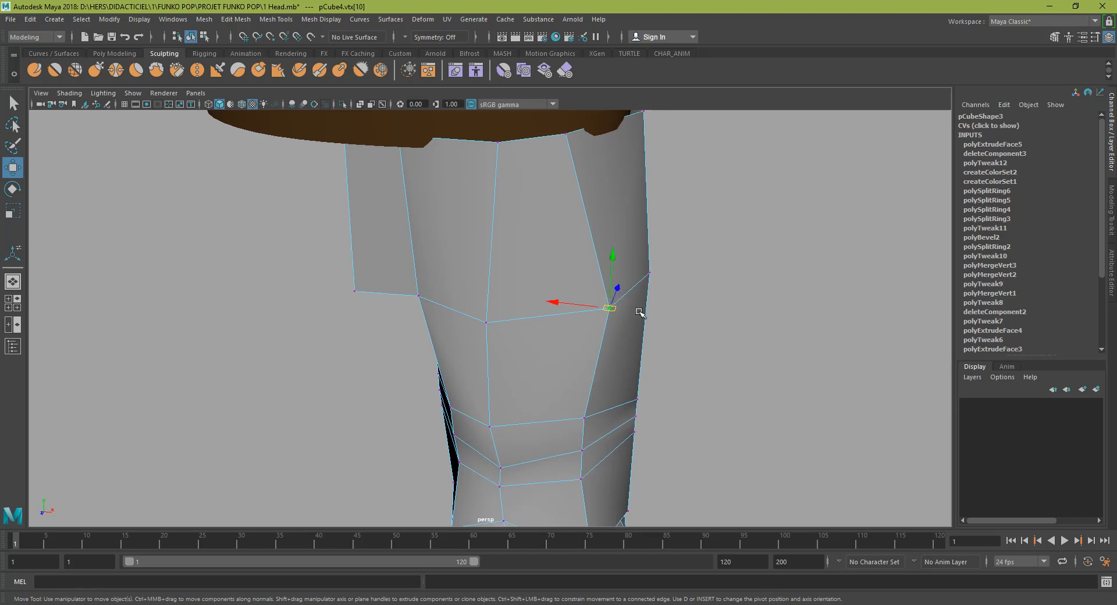
left_click_drag(569, 299, 541, 291)
left_click_drag(696, 292, 929, 299, "alt")
left_click(433, 233)
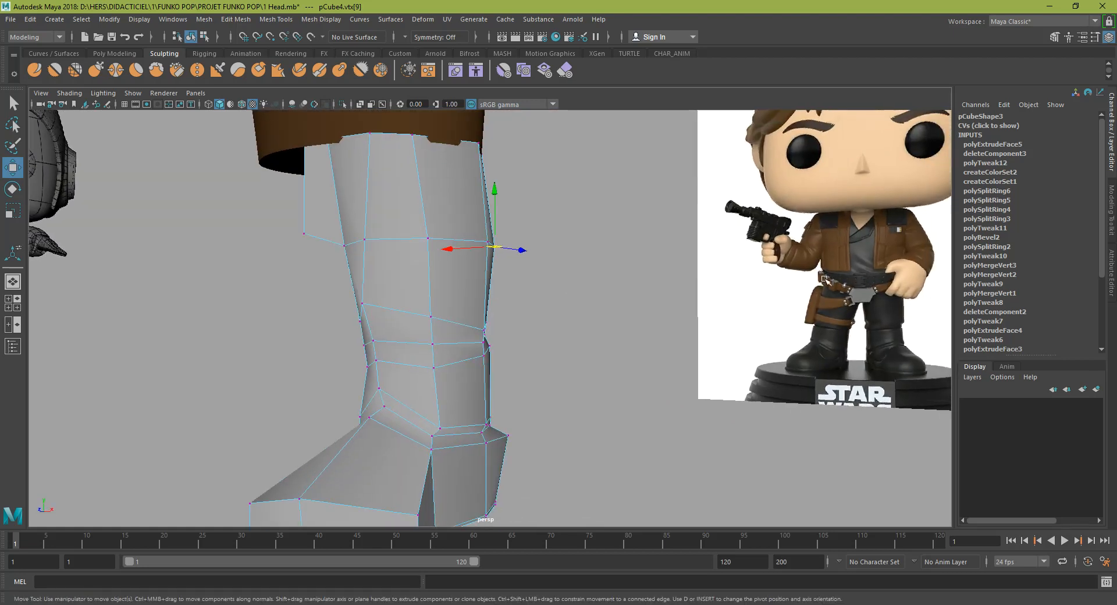
left_click_drag(510, 254, 430, 198, "alt")
- Return the leg to object mode, restore its smooth preview and deselect it
right_click(430, 197)
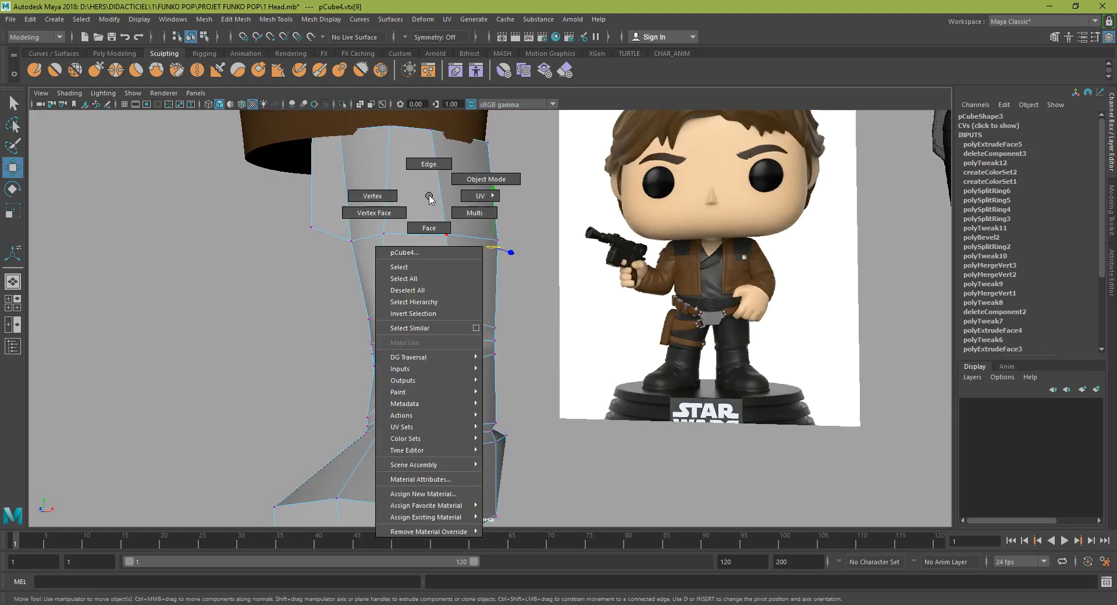
left_click(462, 185)
key("3")
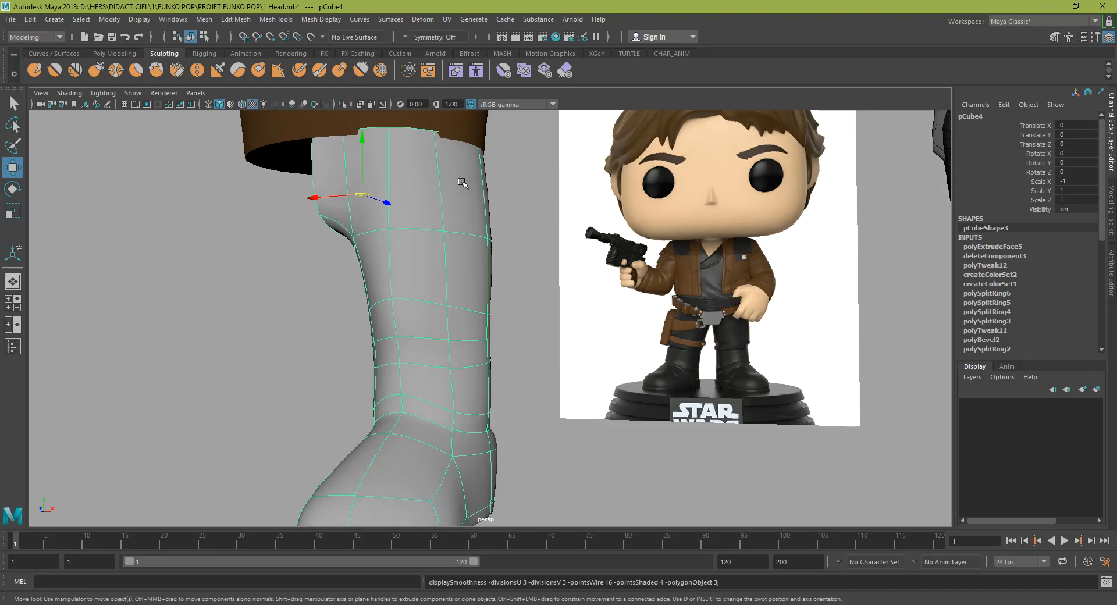
left_click(545, 261)
left_click_drag(544, 262, 515, 309, "alt")
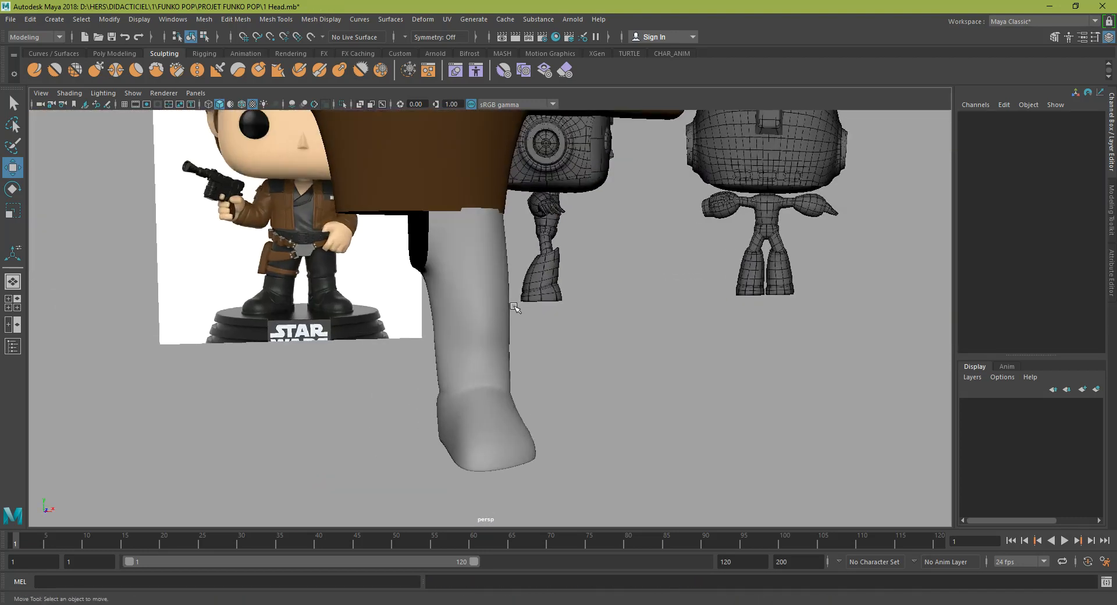
- Try the existing BLACK material on the leg and undo the assignment
right_click(478, 246)
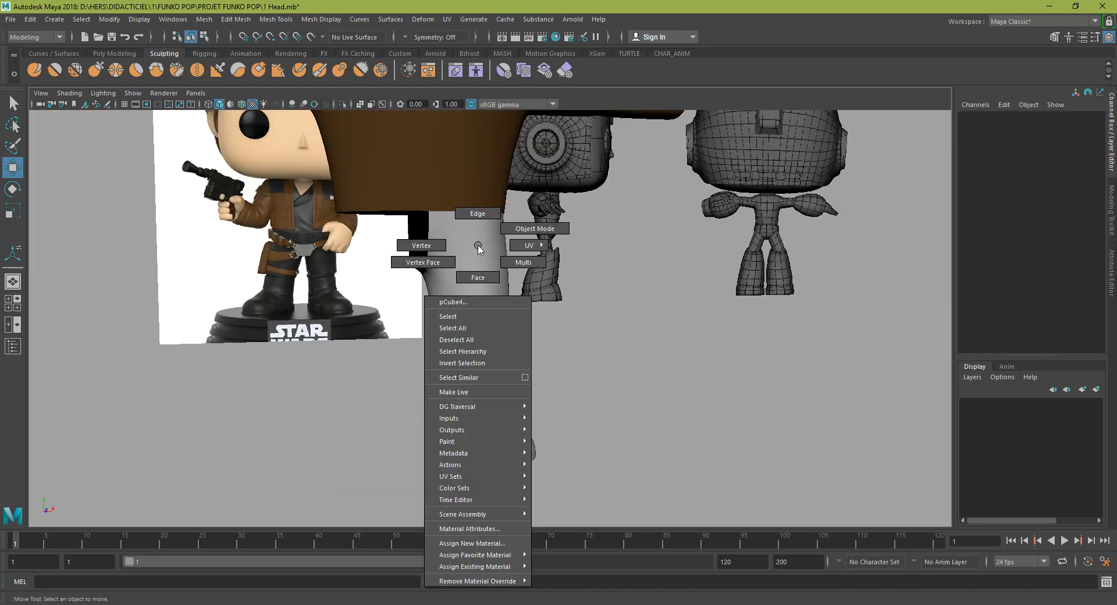
mouse_move(475, 566)
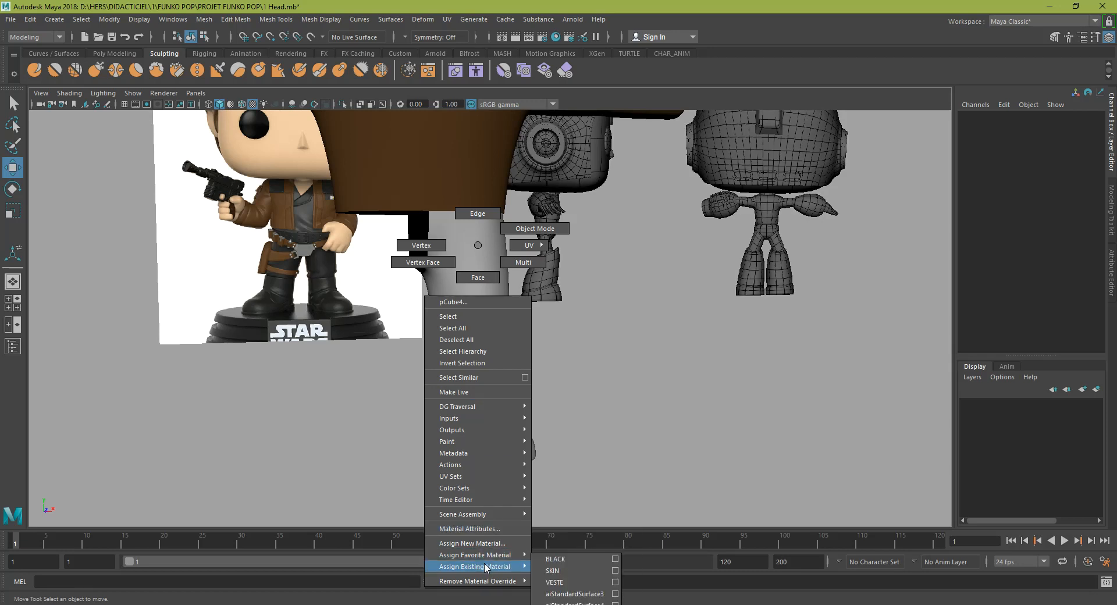
left_click(550, 556)
left_click_drag(639, 431, 526, 429, "alt")
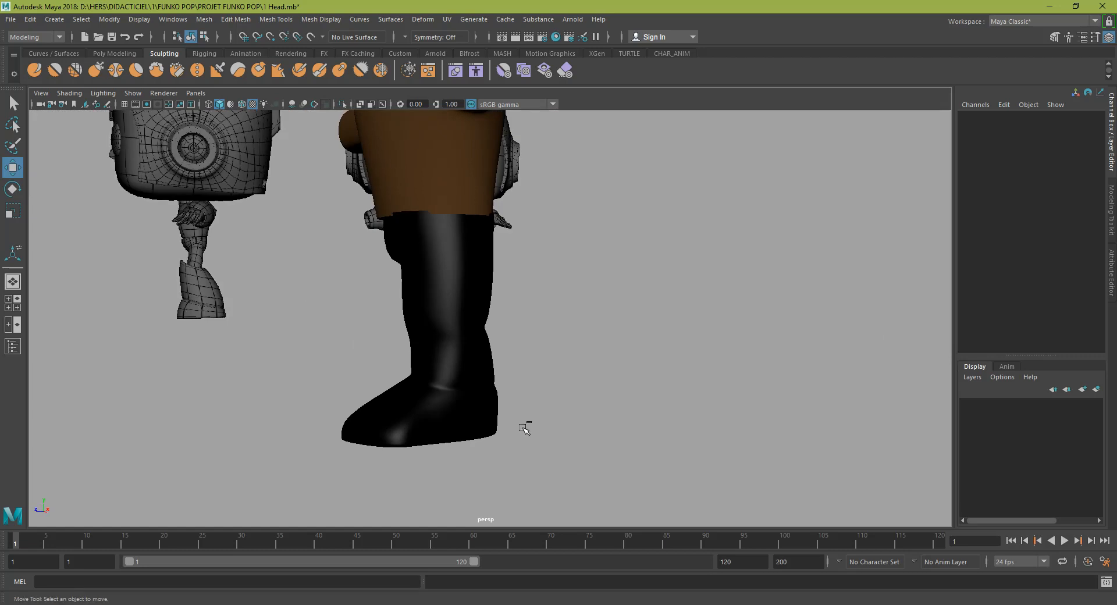
key("ctrl+z")
left_click_drag(438, 420, 507, 417, "alt")
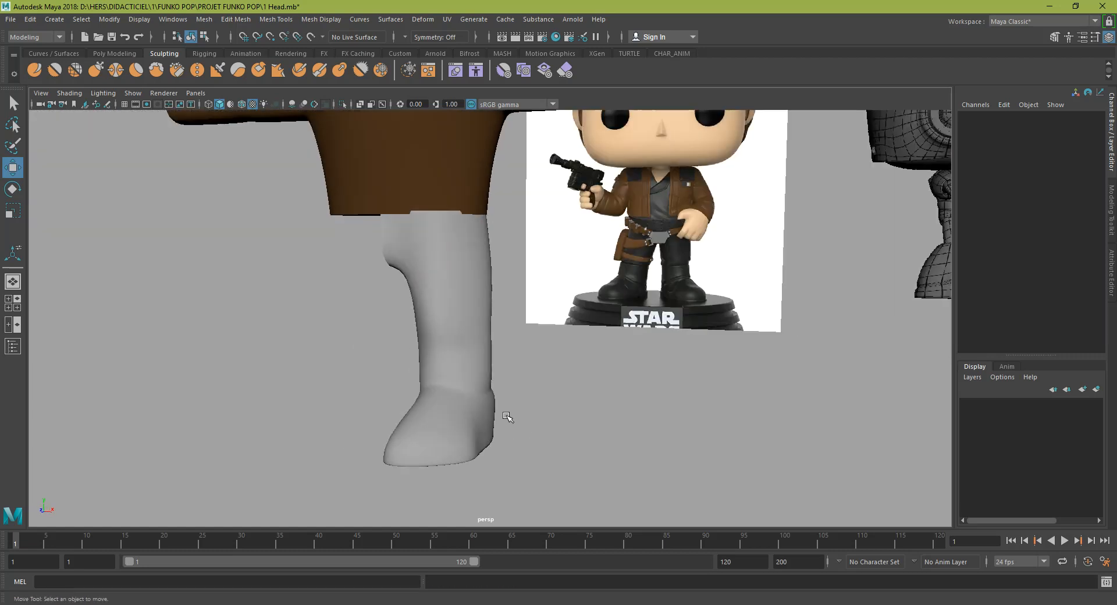
- Move the leg's pivot to the inner corner at the crotch
left_click_drag(423, 280, 444, 278, "alt")
left_click(447, 274)
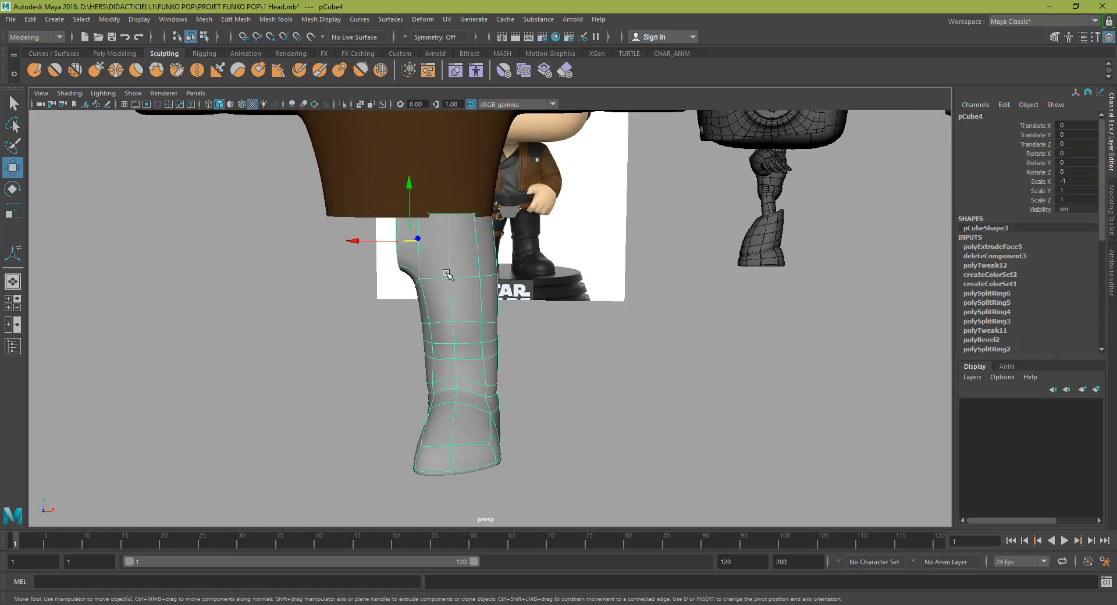
key("d")
left_click_drag(414, 239, 392, 251)
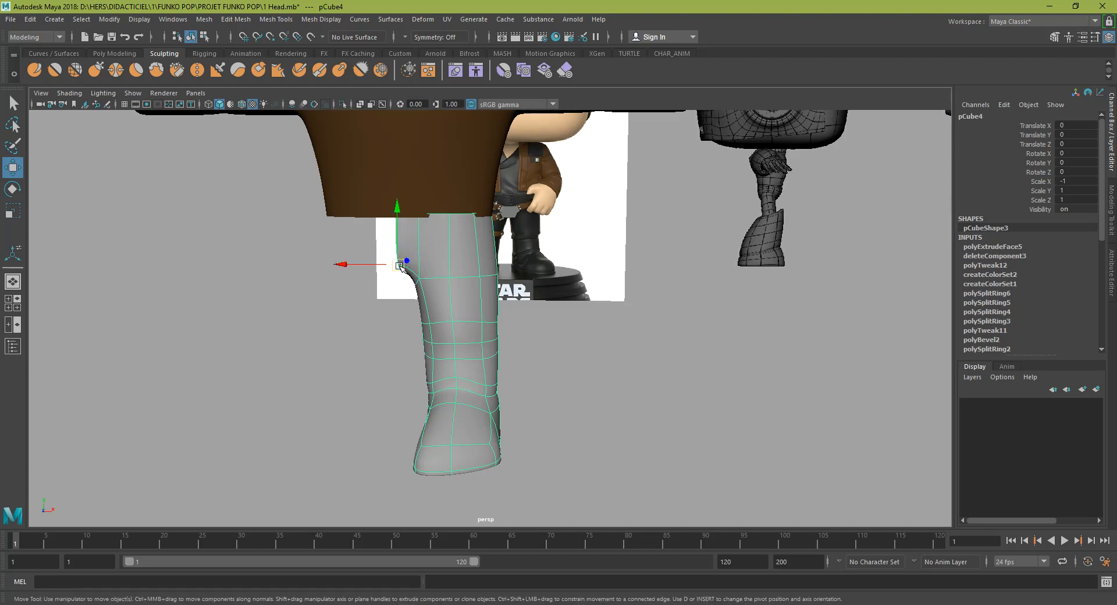
- Mirror the leg across the world X axis in the negative direction with a merge threshold of 0
right_click(436, 241, "shift")
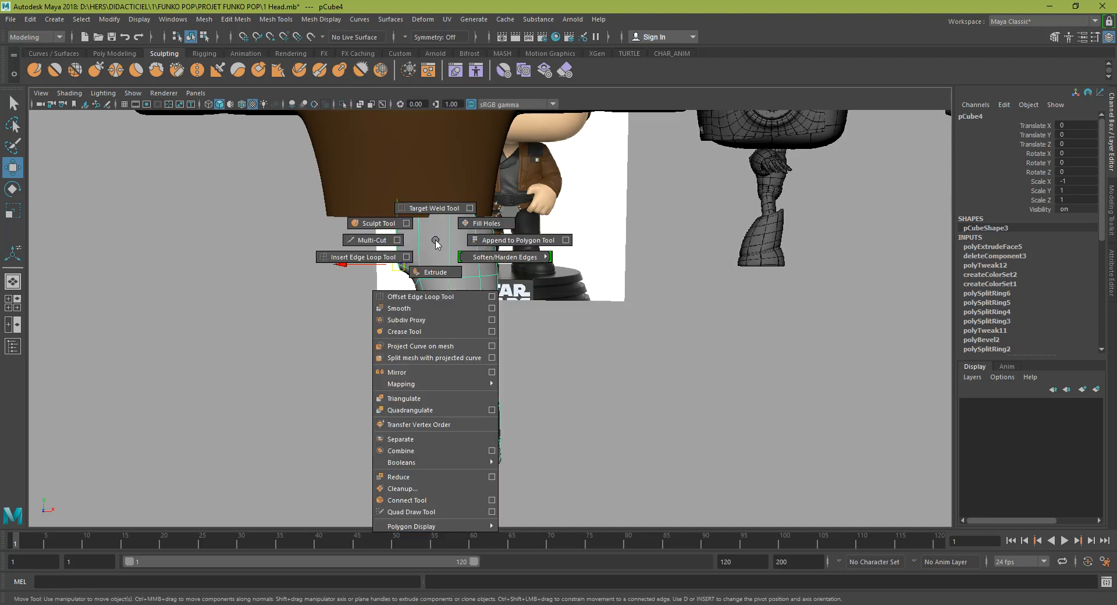
left_click(425, 374)
left_click_drag(412, 354, 435, 351, "alt")
middle_click_drag(427, 271, 412, 354, "alt")
scroll(413, 320, "up", 5)
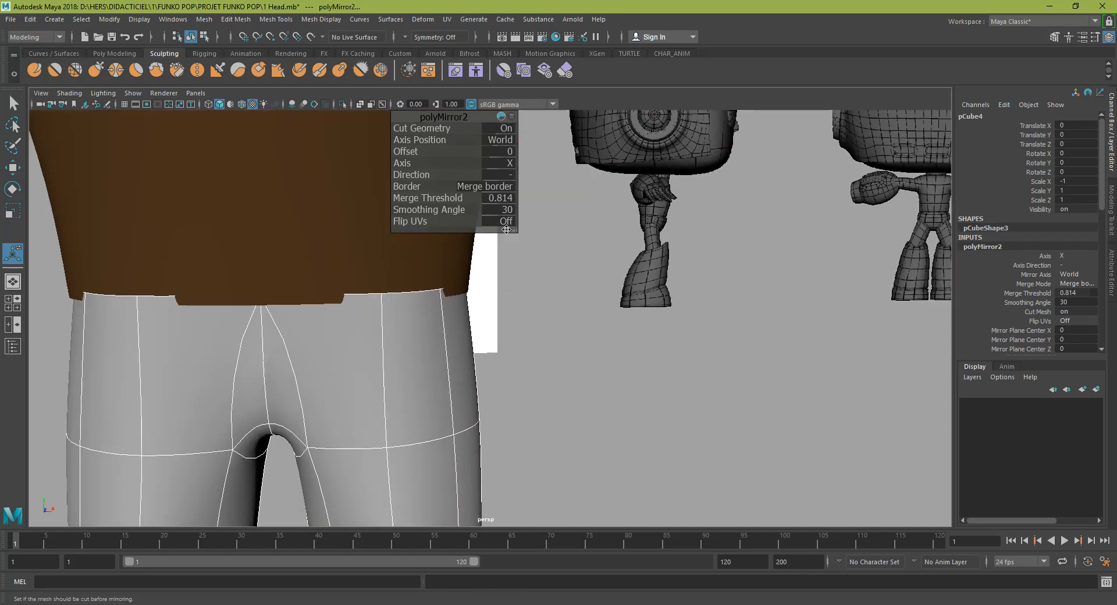
left_click_drag(455, 199, 446, 198)
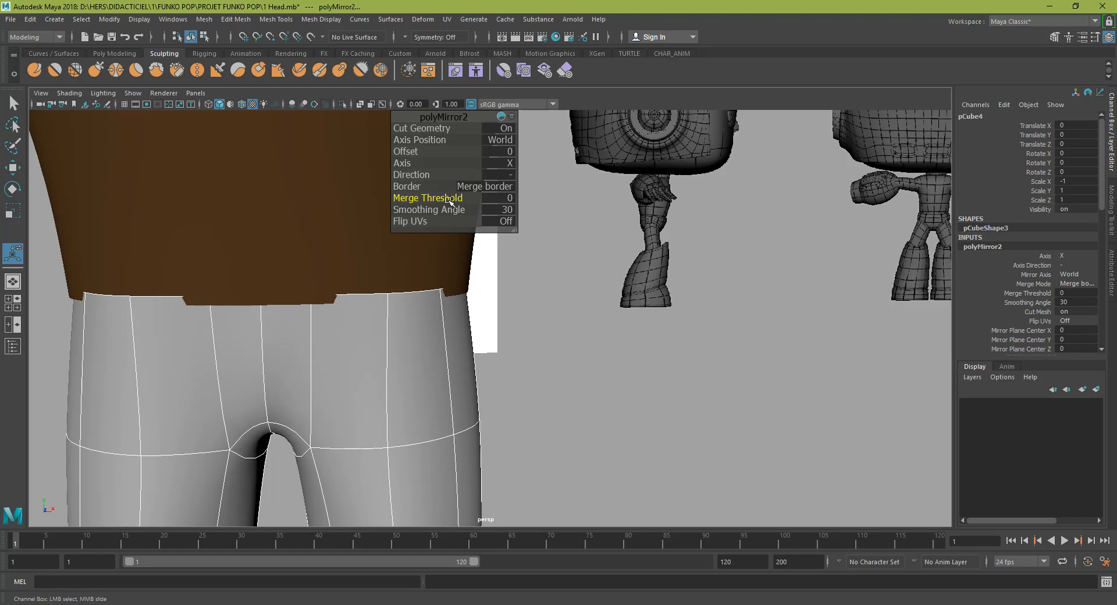
- Return the mirrored legs to object mode and deselect them to check the crotch
scroll(386, 331, "down", 5)
left_click_drag(363, 380, 581, 344, "alt")
right_click_drag(646, 281, 698, 266)
key("q")
left_click(751, 325)
mouse_move(668, 386)
left_mouse_down("alt")
mouse_move(696, 386)
mouse_move(672, 382)
left_mouse_up("alt")
- Undo the mirroring of the leg
key("ctrl+z")
key("ctrl+z")
key("ctrl+z")
left_click_drag(644, 334, 519, 334, "alt")
key("ctrl+z")
- Mirror the leg again across the world X axis, lower the merge threshold, and deselect the legs in object mode
right_click_drag(519, 334, 514, 466, "shift")
left_click_drag(515, 466, 471, 237, "alt")
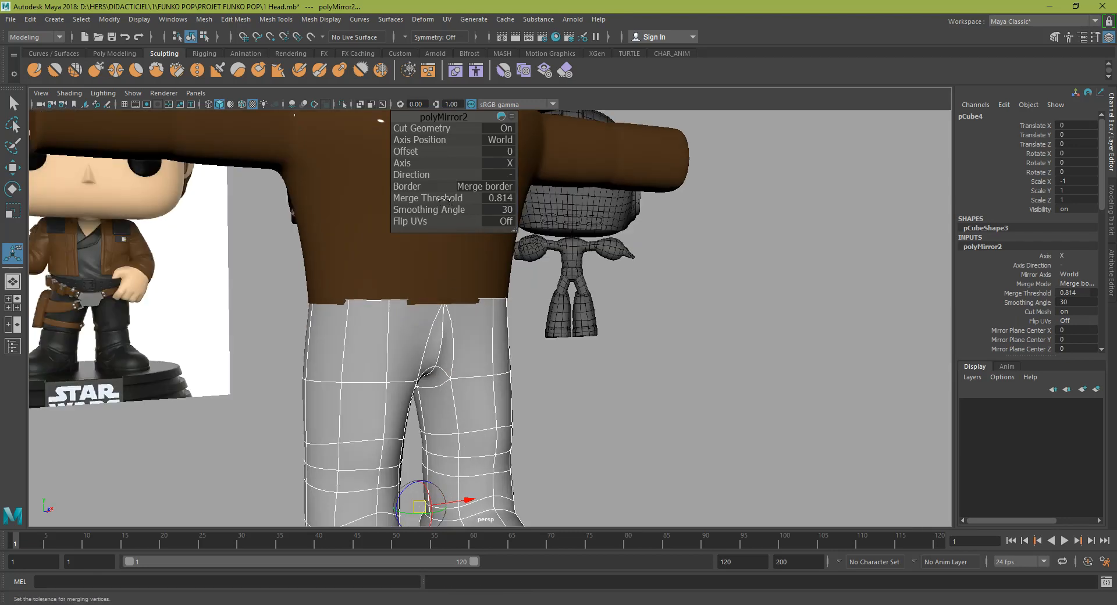
left_click_drag(440, 198, 590, 314, "alt")
right_click_drag(590, 317, 669, 309)
left_click(669, 309)
left_click_drag(612, 352, 469, 367, "alt")
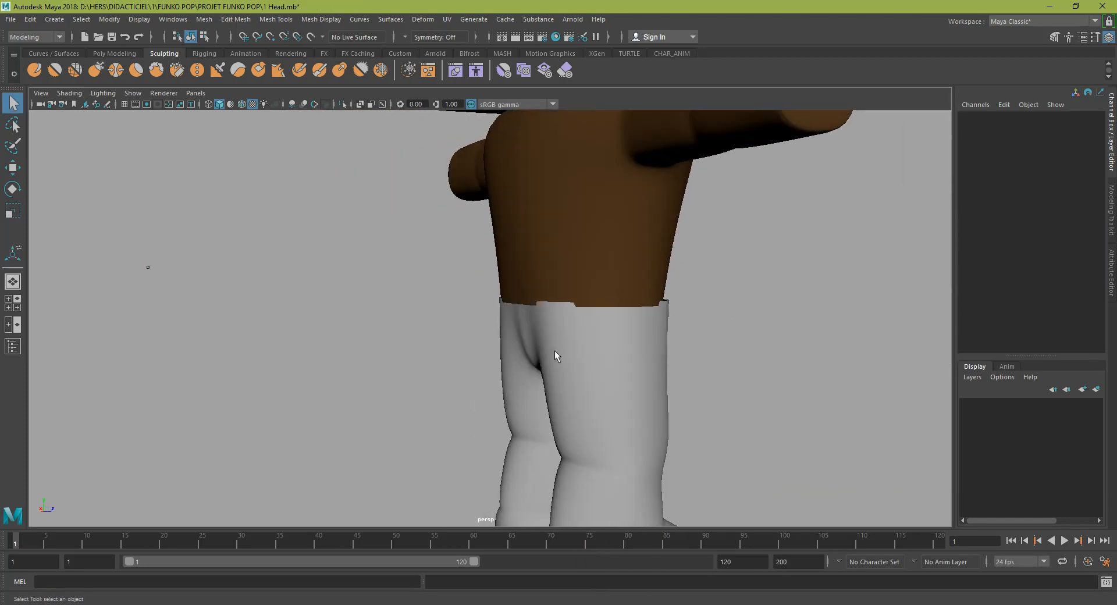
- Disable the legs' smooth preview and reposition the vertices on either side of the crotch
left_click(554, 350)
scroll(595, 332, "up", 5)
key("1")
left_click_drag(626, 326, 701, 271, "alt")
right_click_drag(690, 226, 669, 236)
left_click(697, 294)
key("w")
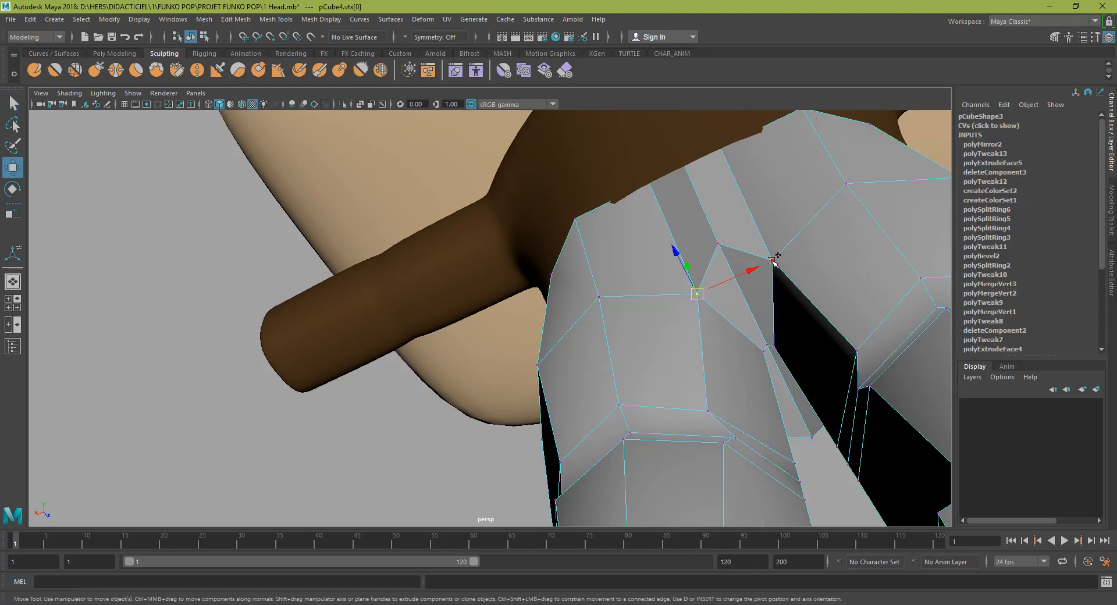
left_click_drag(718, 238, 631, 358)
left_click_drag(826, 360, 729, 359, "alt")
- Turn the legs' smooth preview back on, return them to object mode and deselect them
key("3")
scroll(711, 308, "down", 5)
left_click_drag(711, 308, 448, 341, "alt")
scroll(448, 342, "down", 4)
middle_click_drag(448, 342, 491, 246, "alt")
right_click_drag(469, 256, 516, 239)
left_click(516, 438)
- Examine the mirrored legs, boots and crotch from several angles beside the reference picture, with the legs selected
scroll(518, 440, "down", 5)
left_click_drag(522, 443, 583, 407, "alt")
scroll(470, 420, "up", 4)
middle_click_drag(470, 420, 455, 294, "alt")
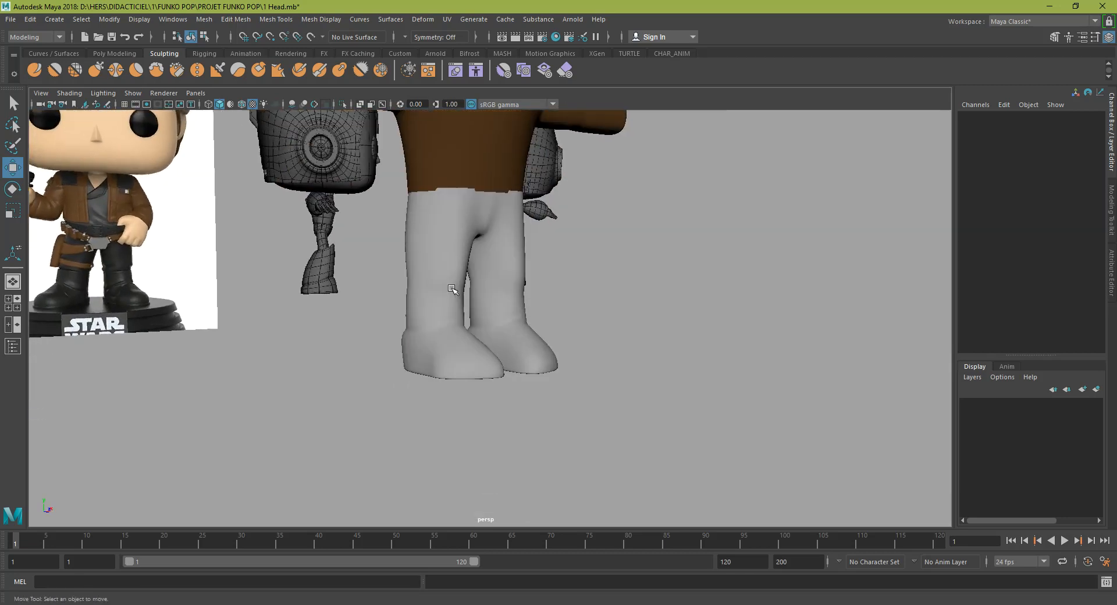
left_click_drag(455, 266, 407, 305, "alt")
left_click(417, 279)
scroll(407, 285, "up", 4)
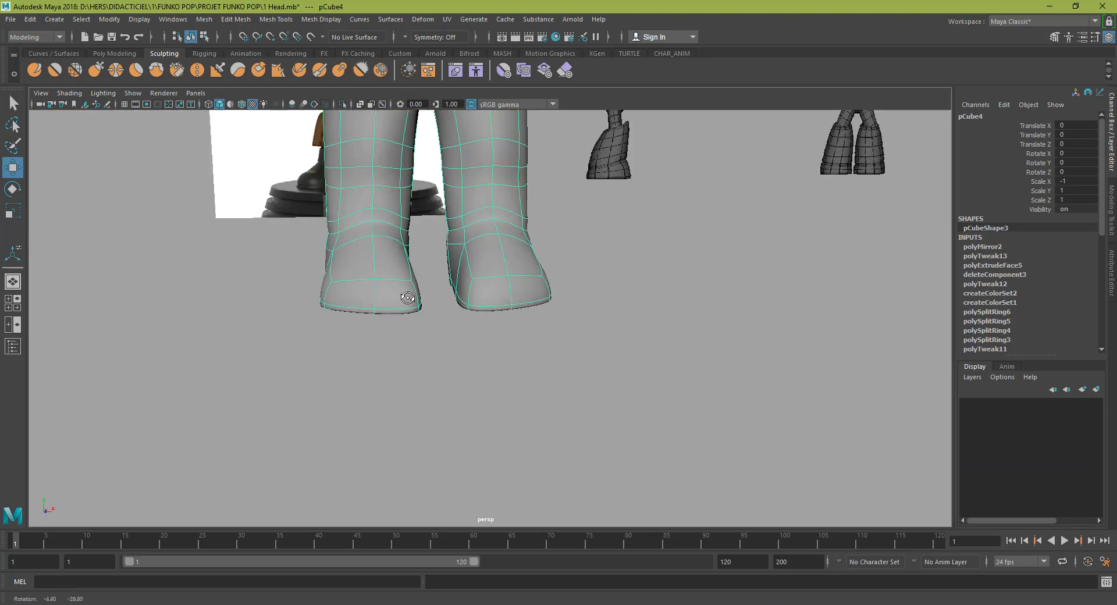
middle_click_drag(407, 305, 520, 402, "alt")
left_click_drag(521, 402, 509, 375, "alt")
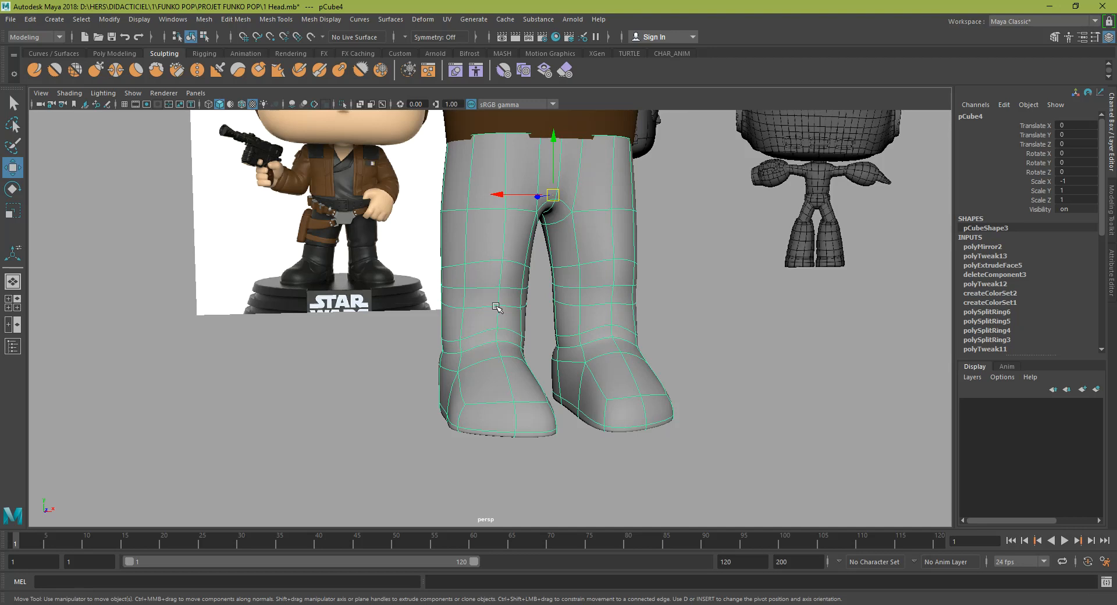
middle_click_drag(535, 232, 533, 273, "alt")
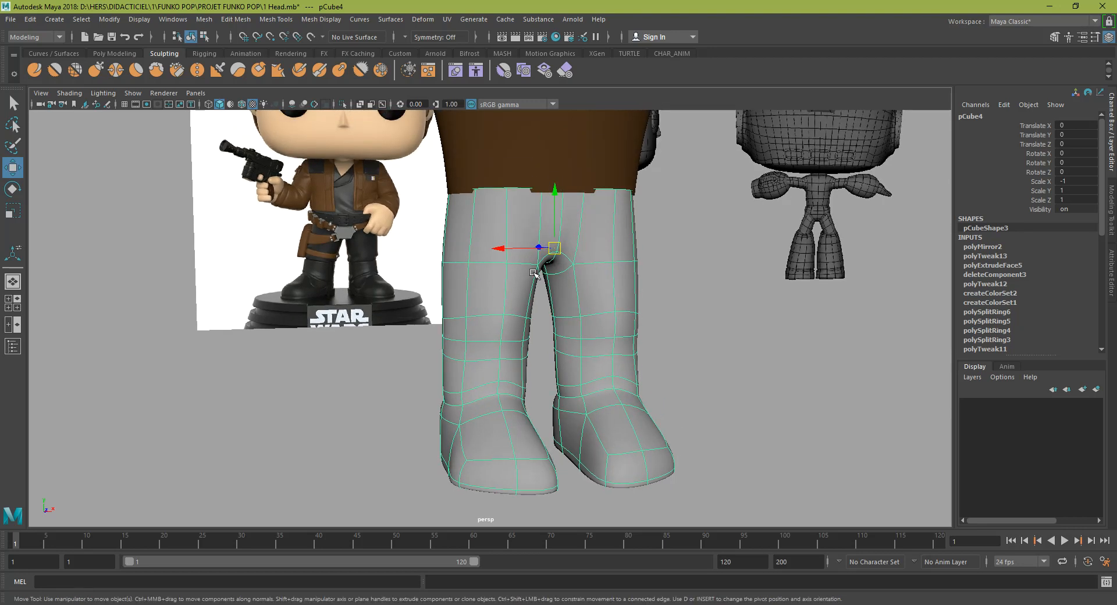